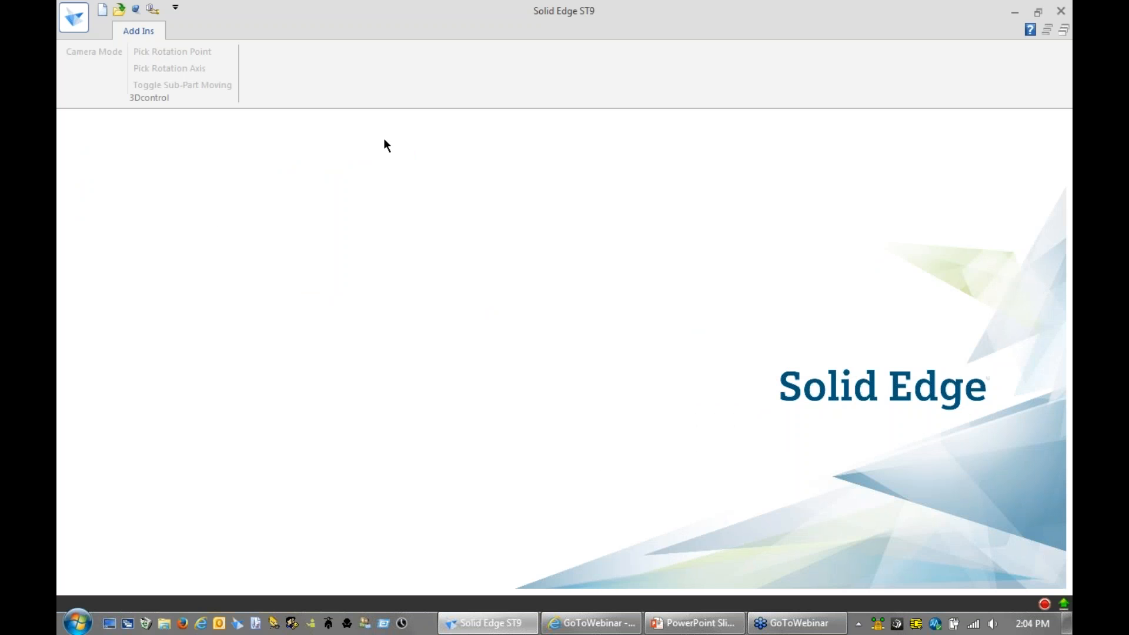
Step: Open the Parasolid file Attachment.x_t from the Simulation & Optimization folder with the iso metric part.par template
{"action": "left_click", "coordinate": [119, 9]}
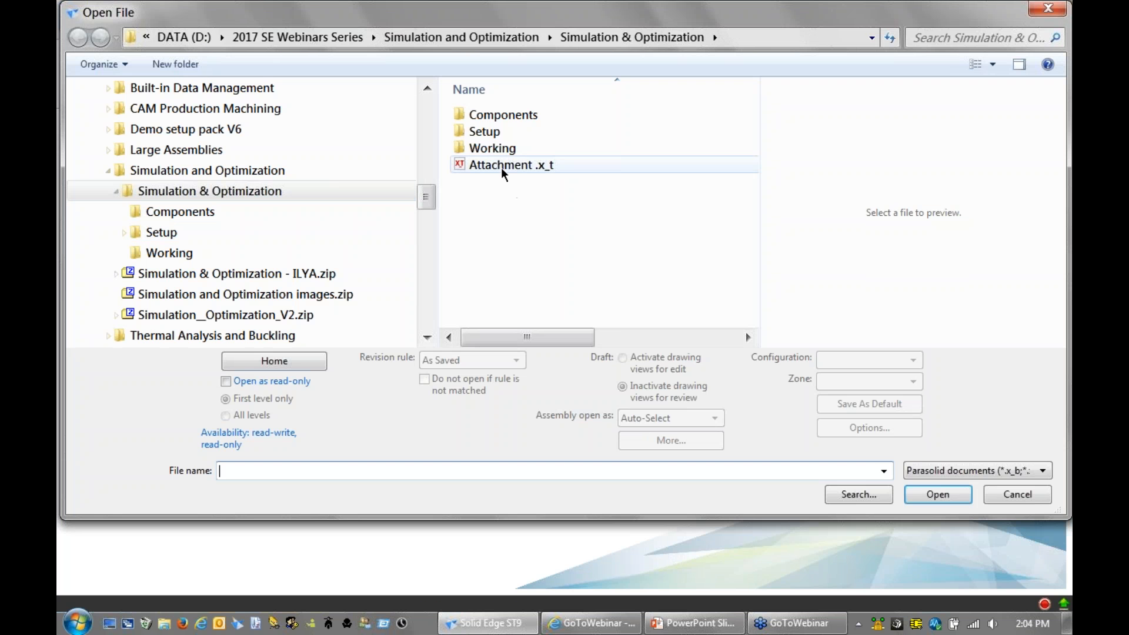
{"action": "left_click", "coordinate": [984, 473]}
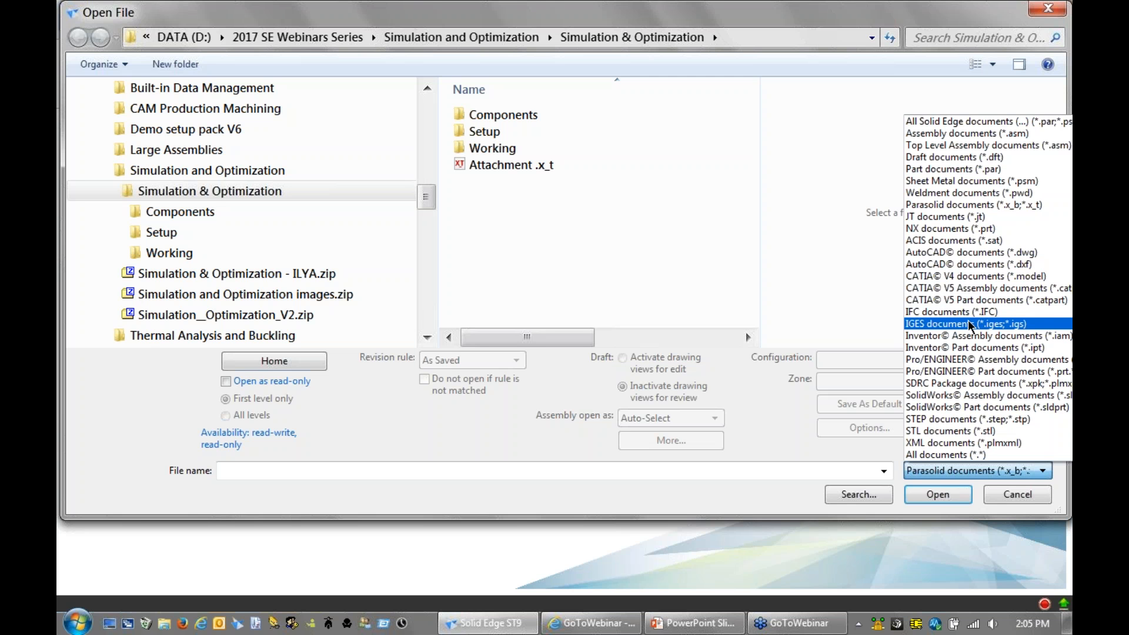
{"action": "left_click", "coordinate": [504, 173]}
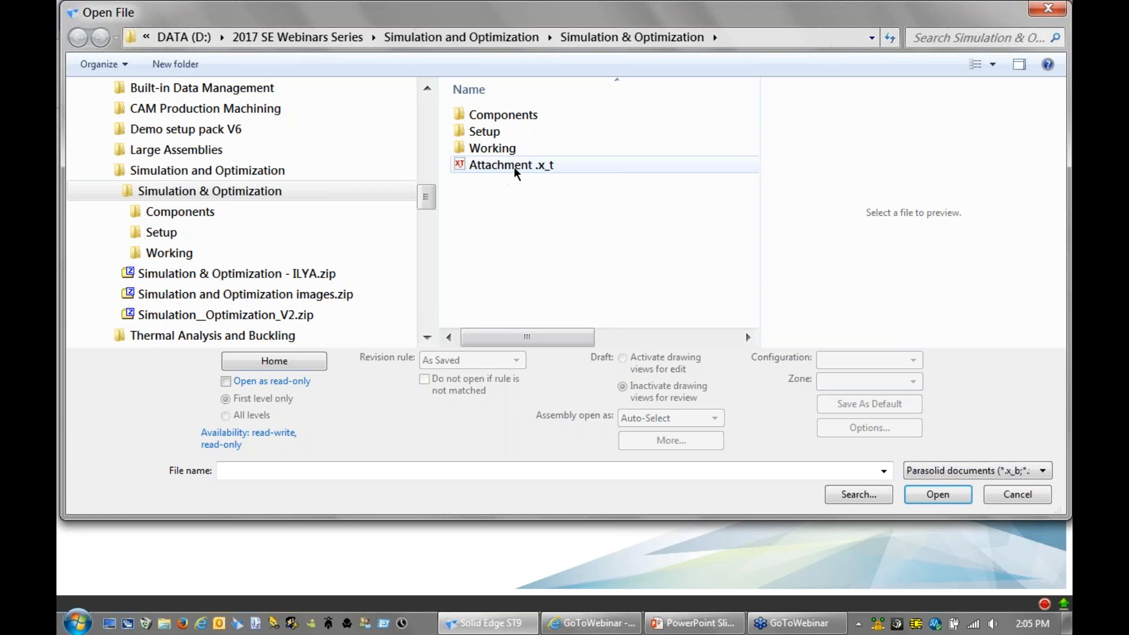
{"action": "left_click", "coordinate": [515, 171]}
{"action": "left_click", "coordinate": [940, 496]}
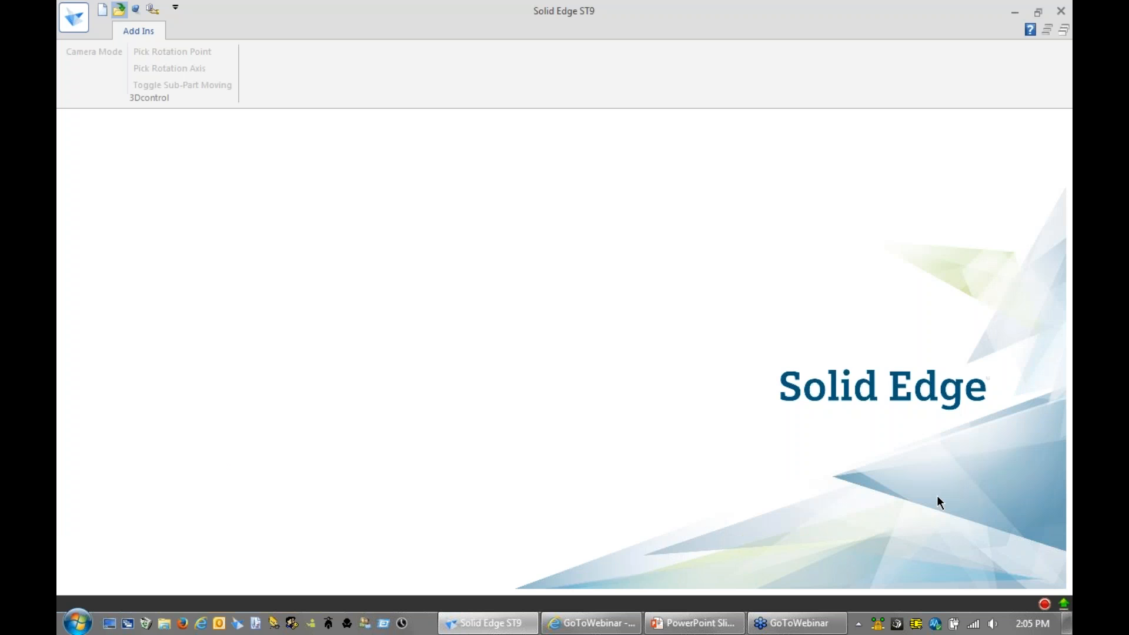
{"action": "scroll", "coordinate": [656, 344], "scroll_direction": "down", "scroll_amount": 1}
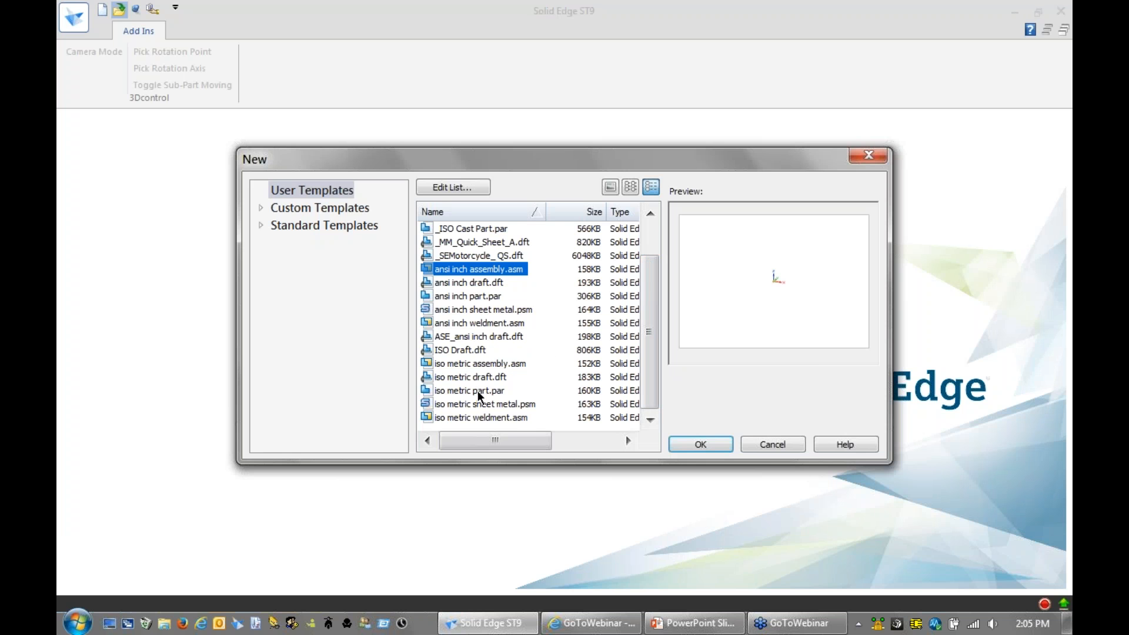
{"action": "key", "text": "Return"}
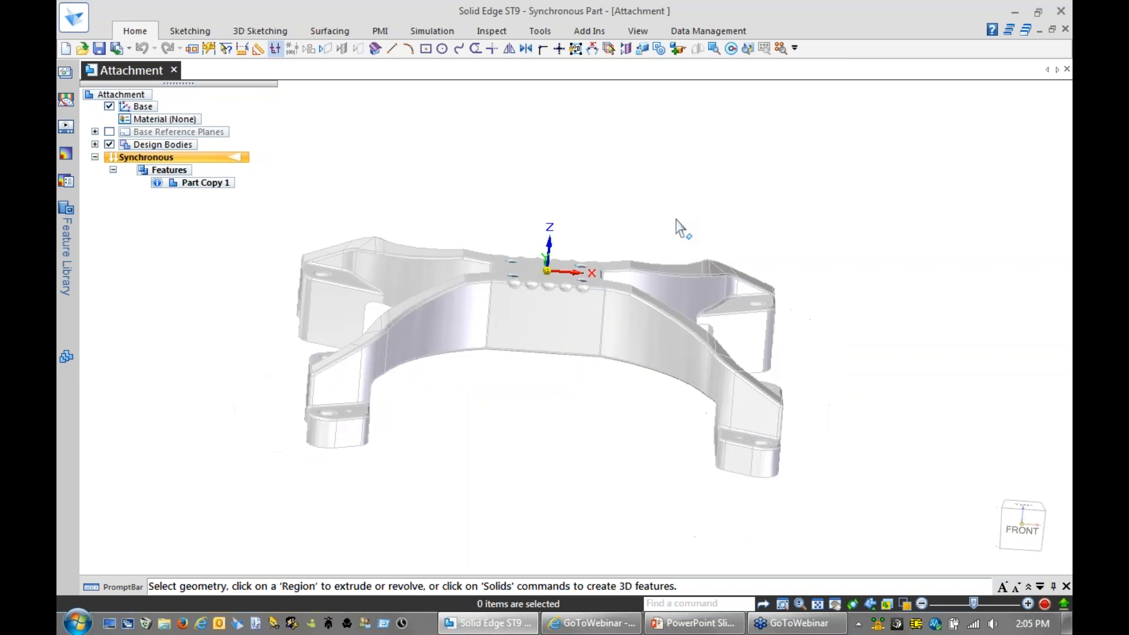
Step: Assign the material Aluminum, 6061-T6 to the imported part
{"action": "middle_click_drag", "start_coordinate": [675, 219], "coordinate": [739, 201]}
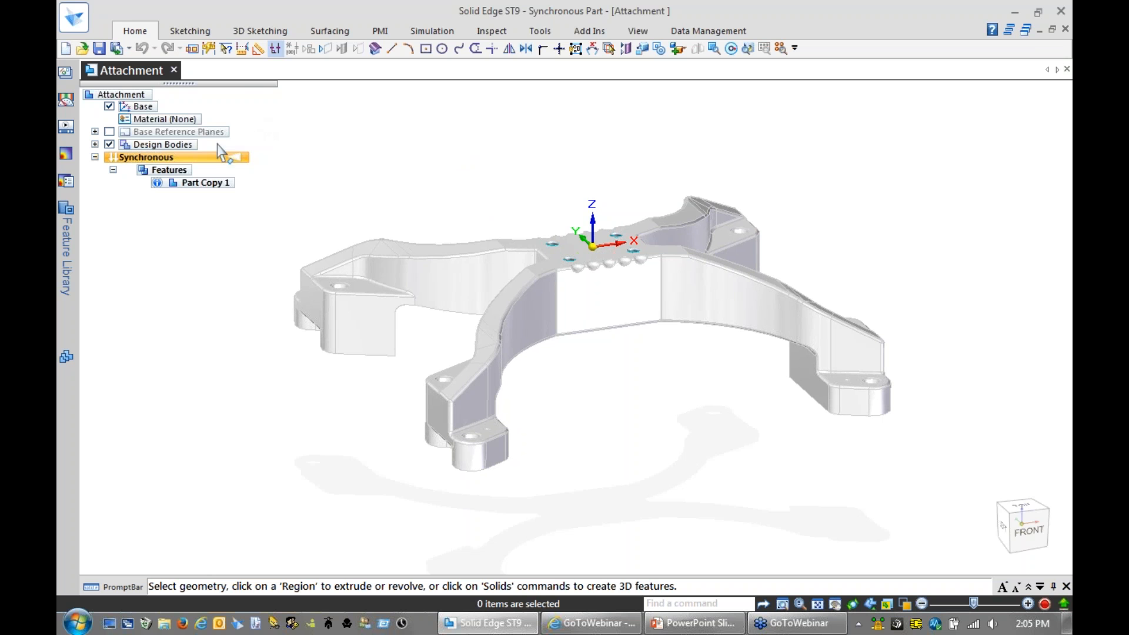
{"action": "right_click", "coordinate": [181, 119]}
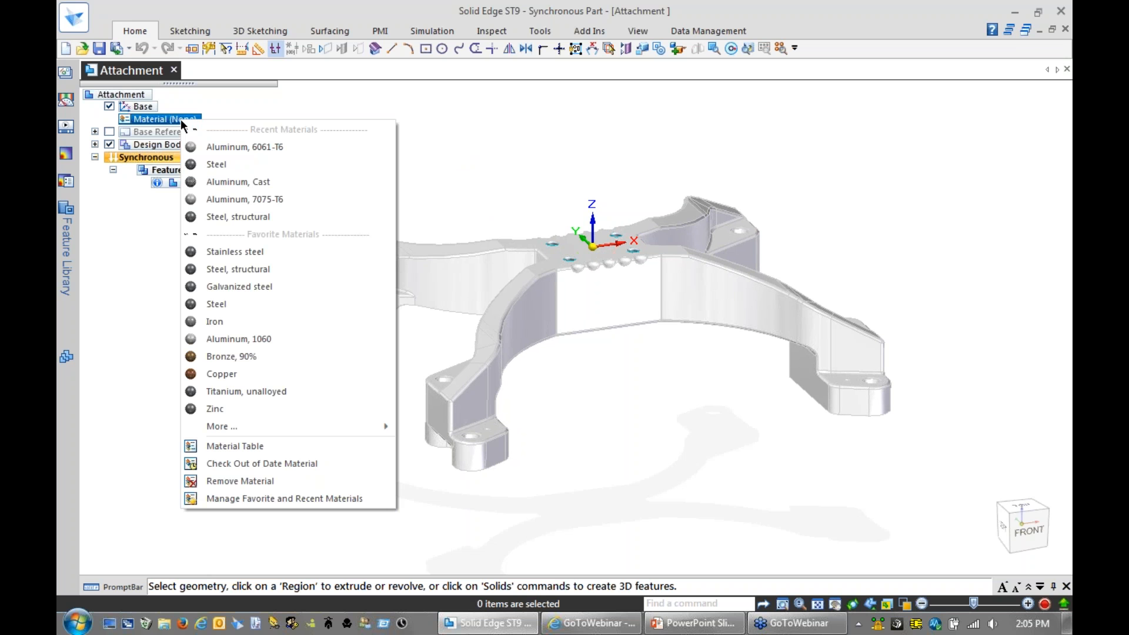
{"action": "left_click", "coordinate": [259, 147]}
{"action": "left_click", "coordinate": [639, 384]}
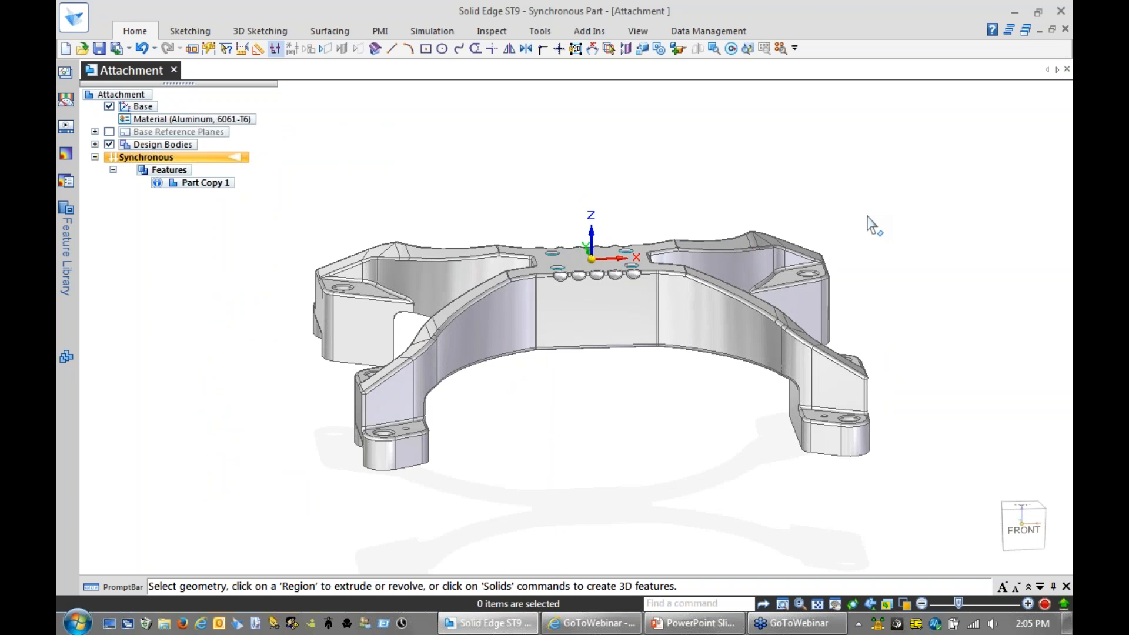
Step: Select the rows of small rounded bumps along both edges of the central plate and delete them
{"action": "middle_click_drag", "start_coordinate": [867, 216], "coordinate": [671, 135]}
{"action": "scroll", "coordinate": [588, 267], "scroll_direction": "up", "scroll_amount": 2}
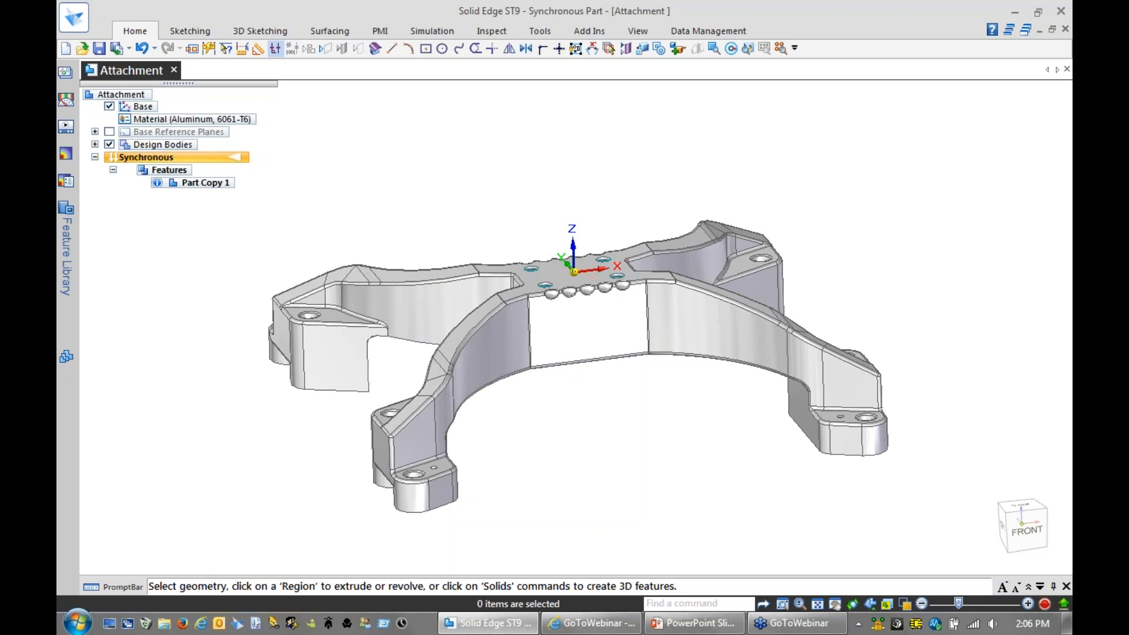
{"action": "middle_click_drag", "start_coordinate": [596, 395], "coordinate": [674, 186]}
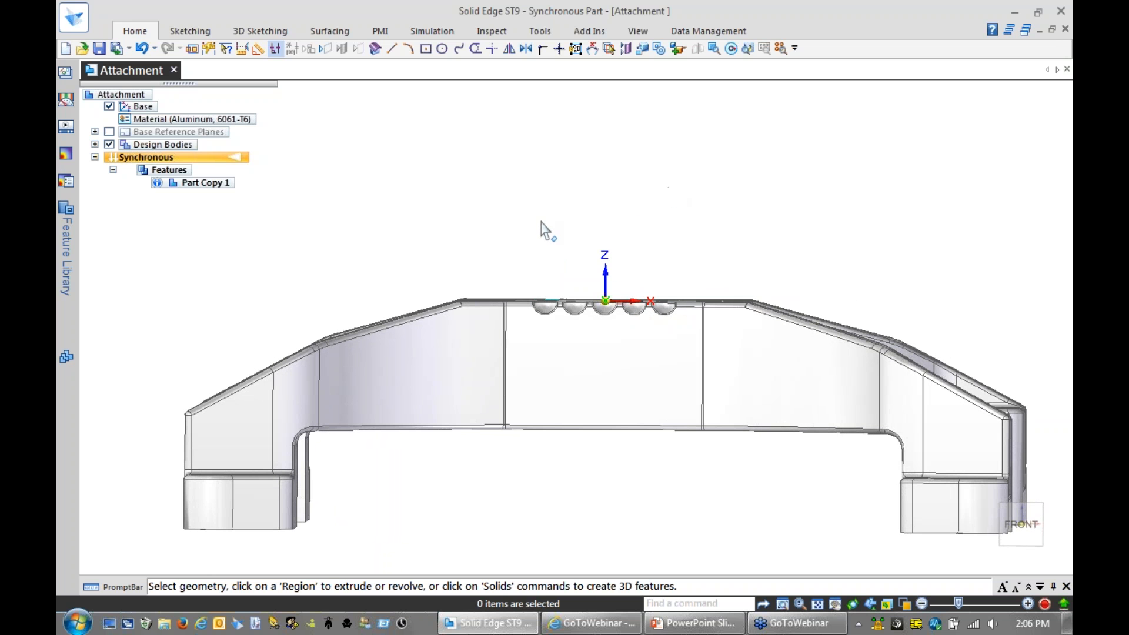
{"action": "left_click_drag", "start_coordinate": [524, 278], "coordinate": [699, 282]}
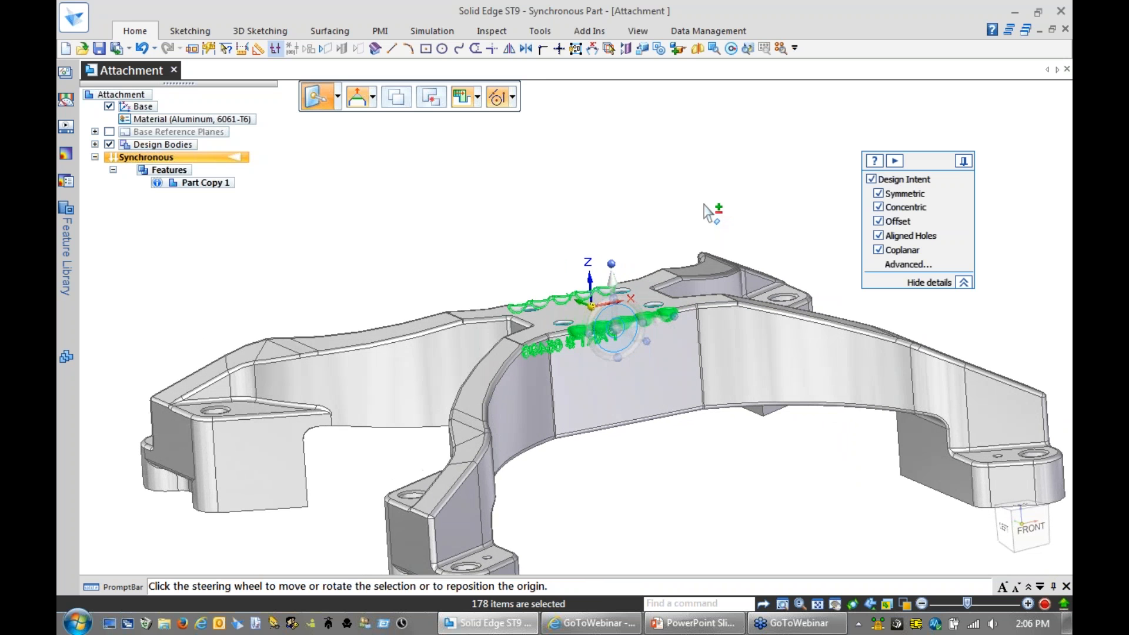
{"action": "key", "text": "Escape"}
{"action": "key", "text": "ctrl+m"}
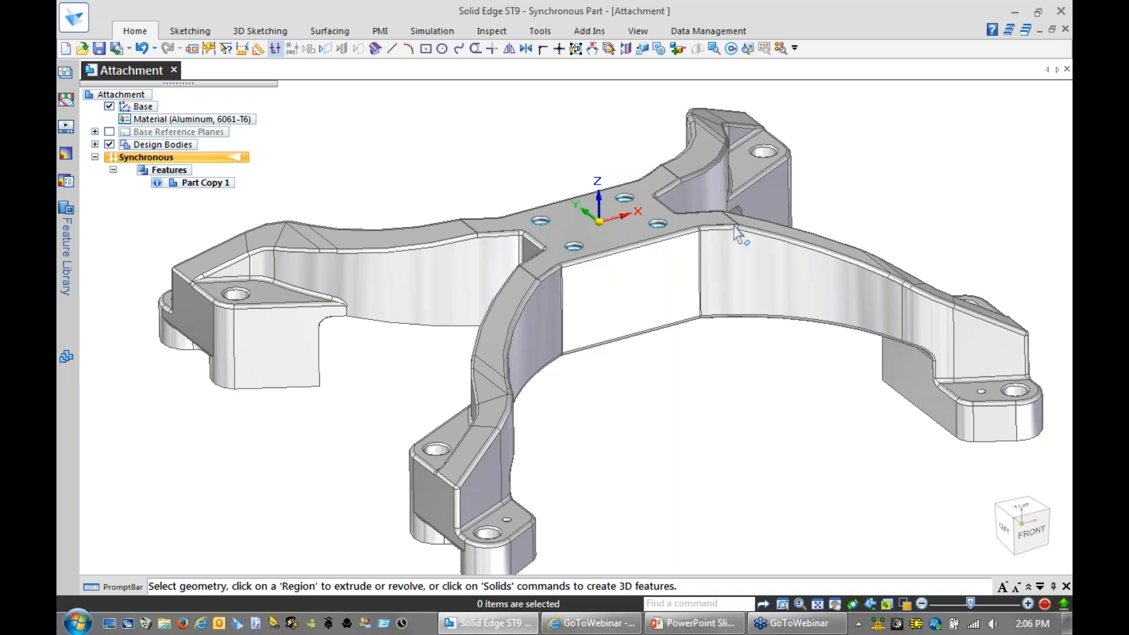
Step: Select all rounds with the same radius as the central plate's front edge round and delete them
{"action": "middle_click_drag", "start_coordinate": [774, 449], "coordinate": [741, 428]}
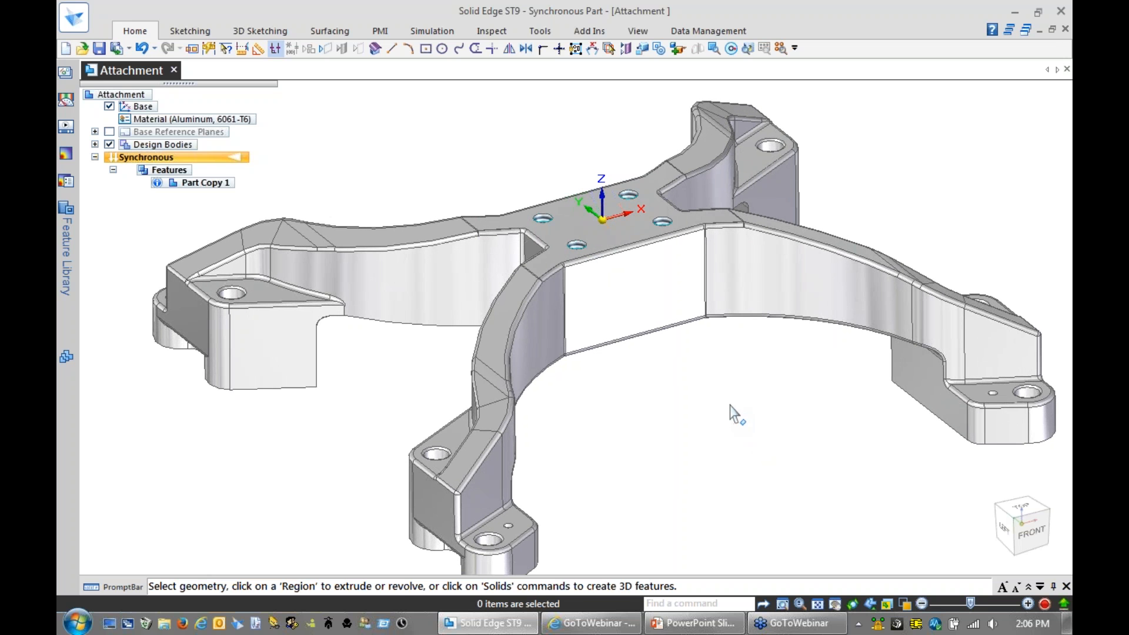
{"action": "key", "text": "space"}
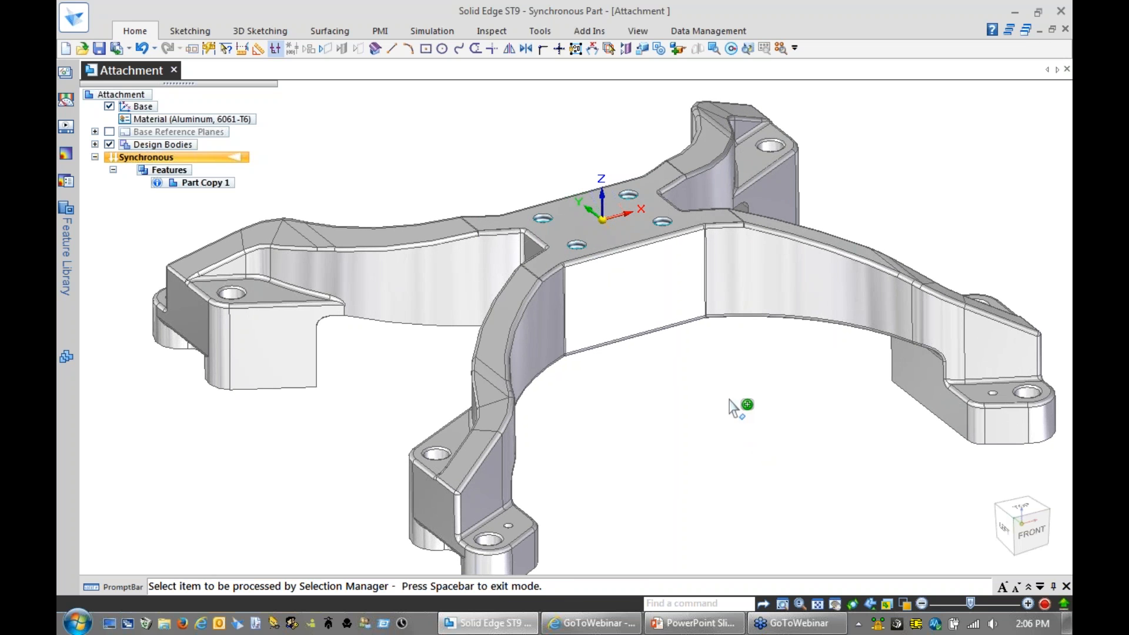
{"action": "left_click", "coordinate": [642, 247]}
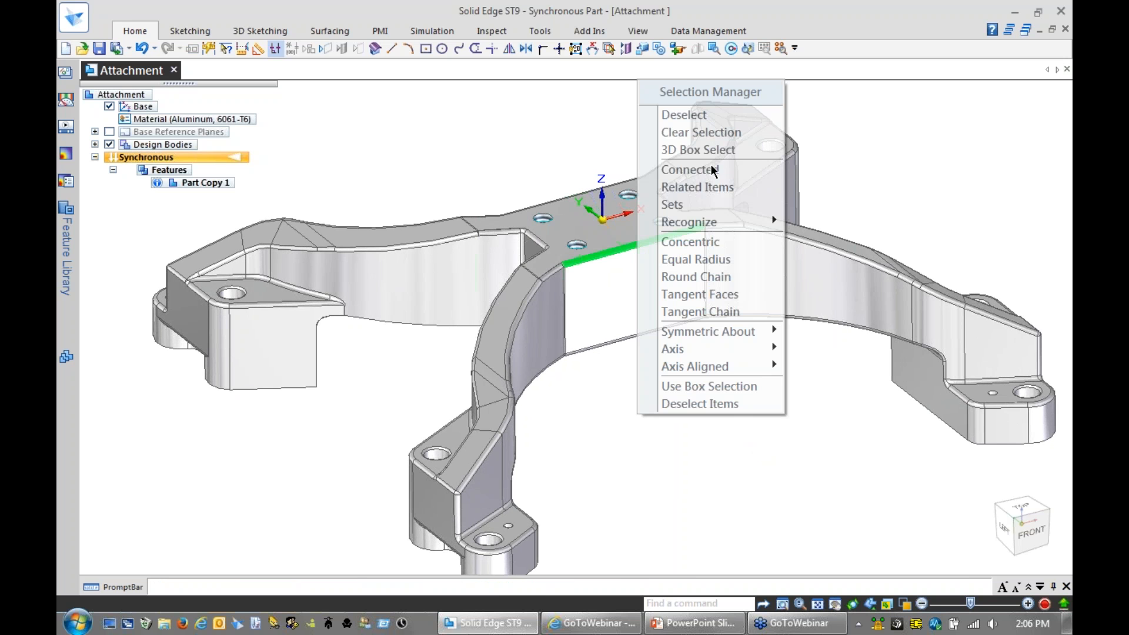
{"action": "mouse_move", "coordinate": [712, 171]}
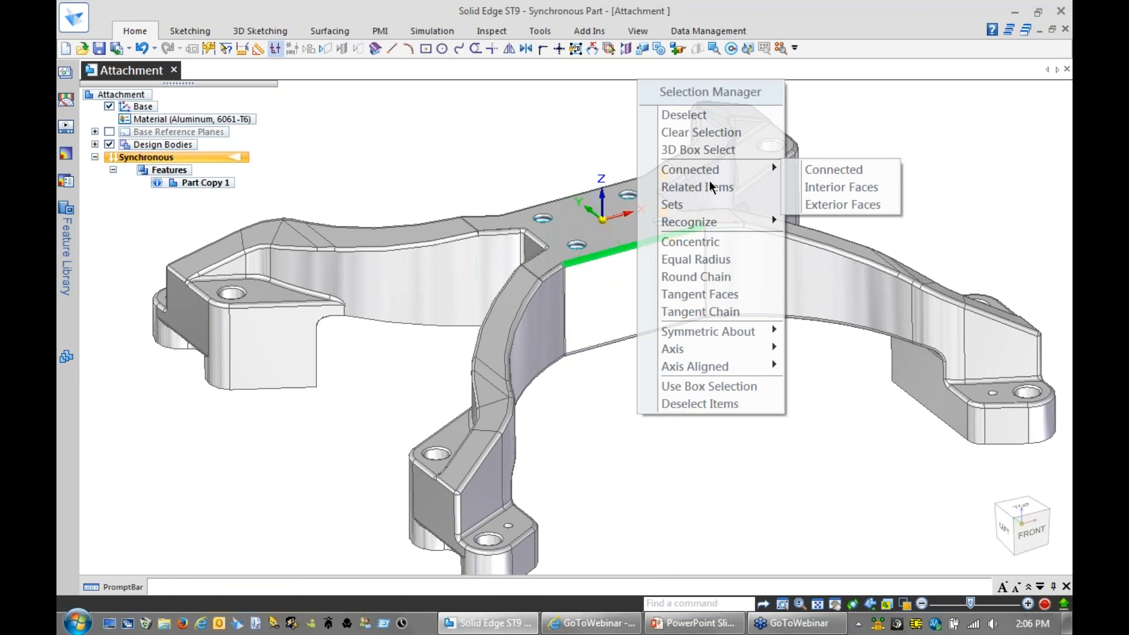
{"action": "mouse_move", "coordinate": [694, 230]}
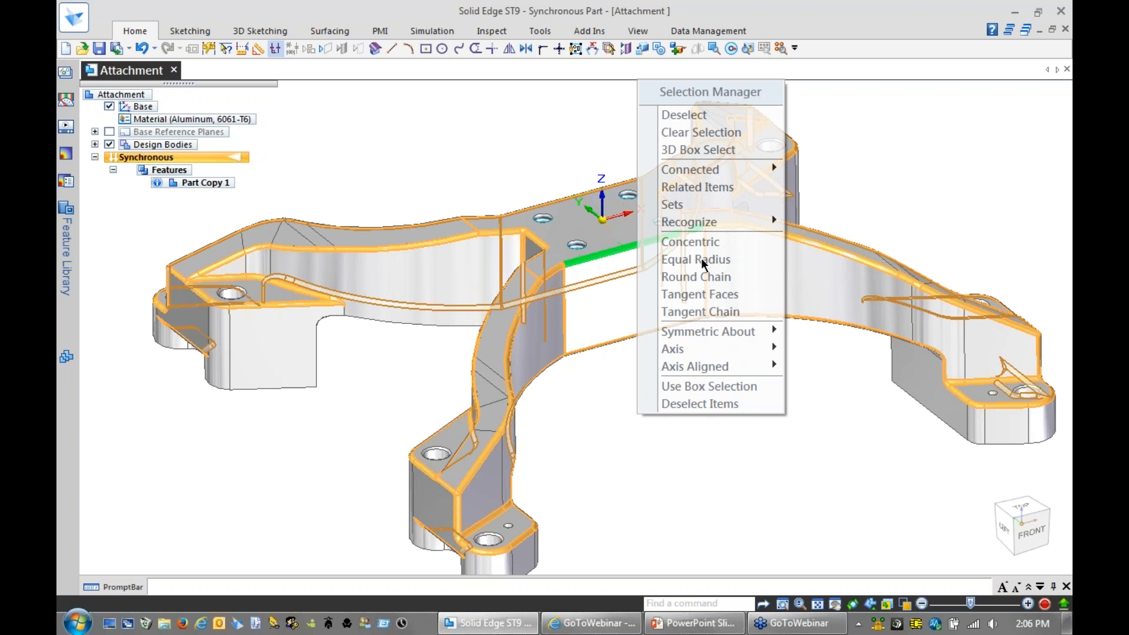
{"action": "left_click", "coordinate": [700, 257]}
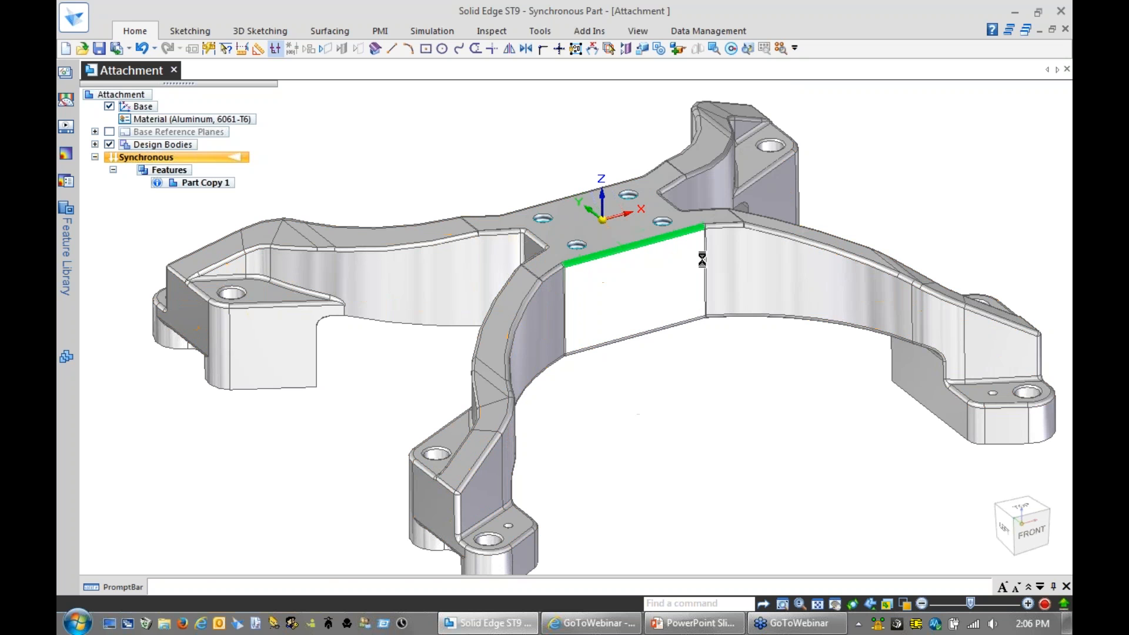
{"action": "key", "text": "space"}
{"action": "key", "text": "Escape"}
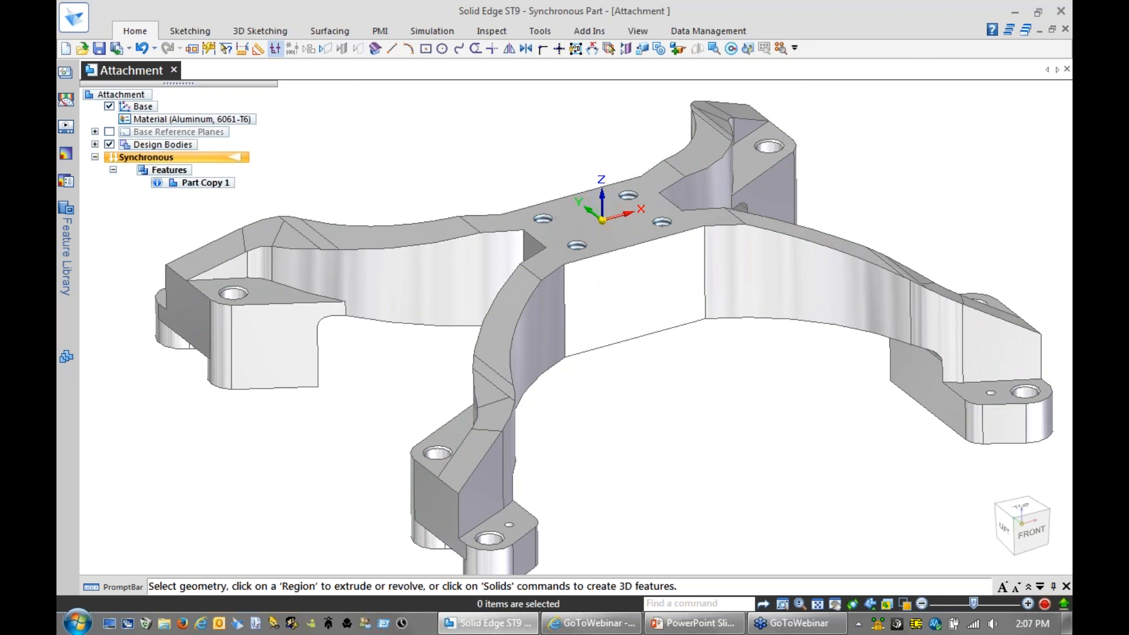
Step: Lock sketching to the central plate's top face and draw two connected lines from its back edge midpoint via the origin to the side notch
{"action": "scroll", "coordinate": [576, 327], "scroll_direction": "down", "scroll_amount": 2}
{"action": "middle_click_drag", "start_coordinate": [577, 327], "coordinate": [563, 351]}
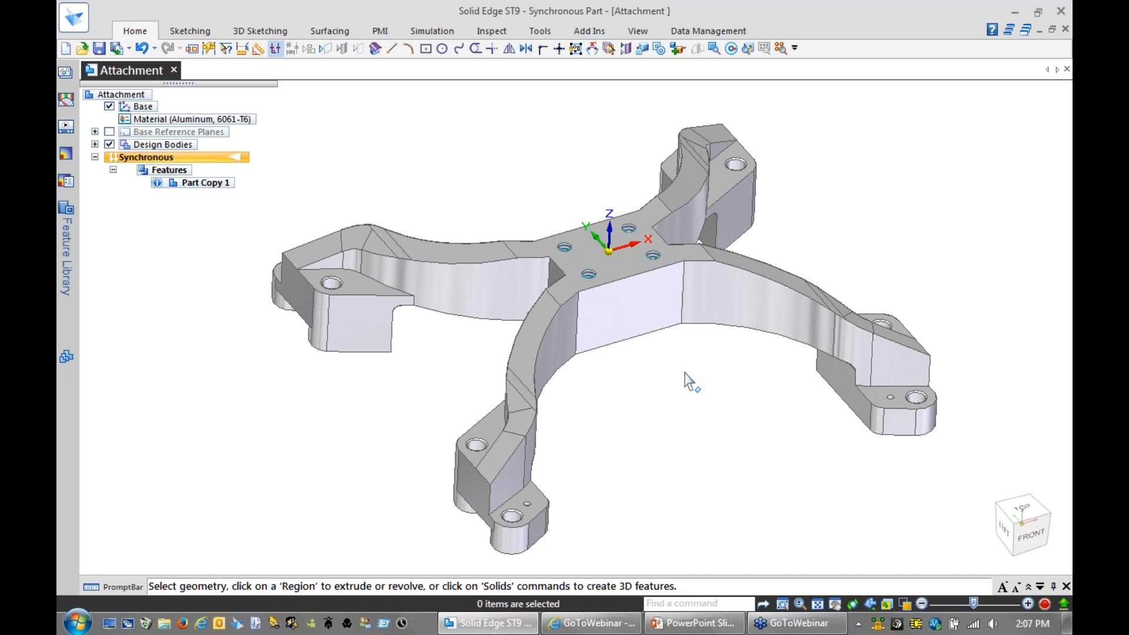
{"action": "middle_click_drag", "start_coordinate": [662, 443], "coordinate": [683, 433]}
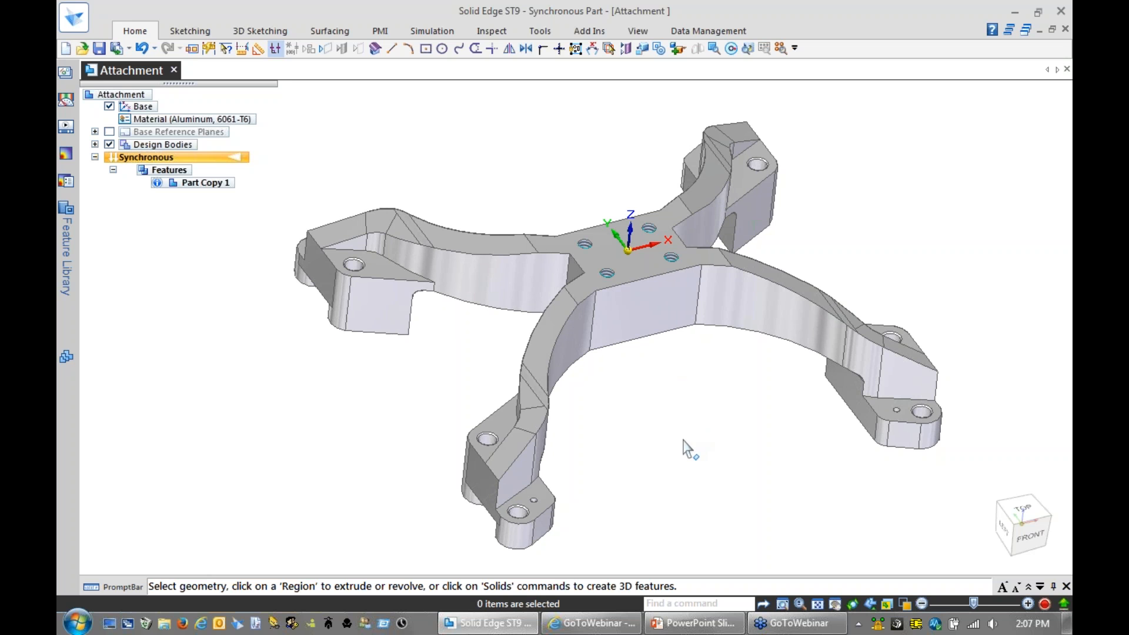
{"action": "middle_click_drag", "start_coordinate": [702, 440], "coordinate": [716, 440]}
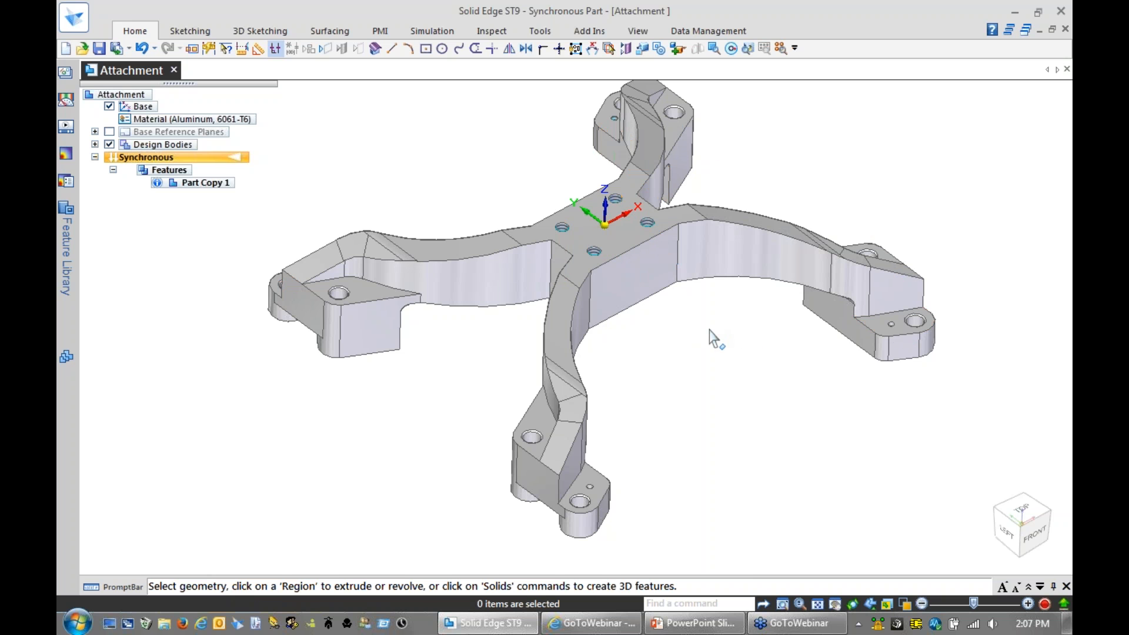
{"action": "scroll", "coordinate": [758, 377], "scroll_direction": "up", "scroll_amount": 5}
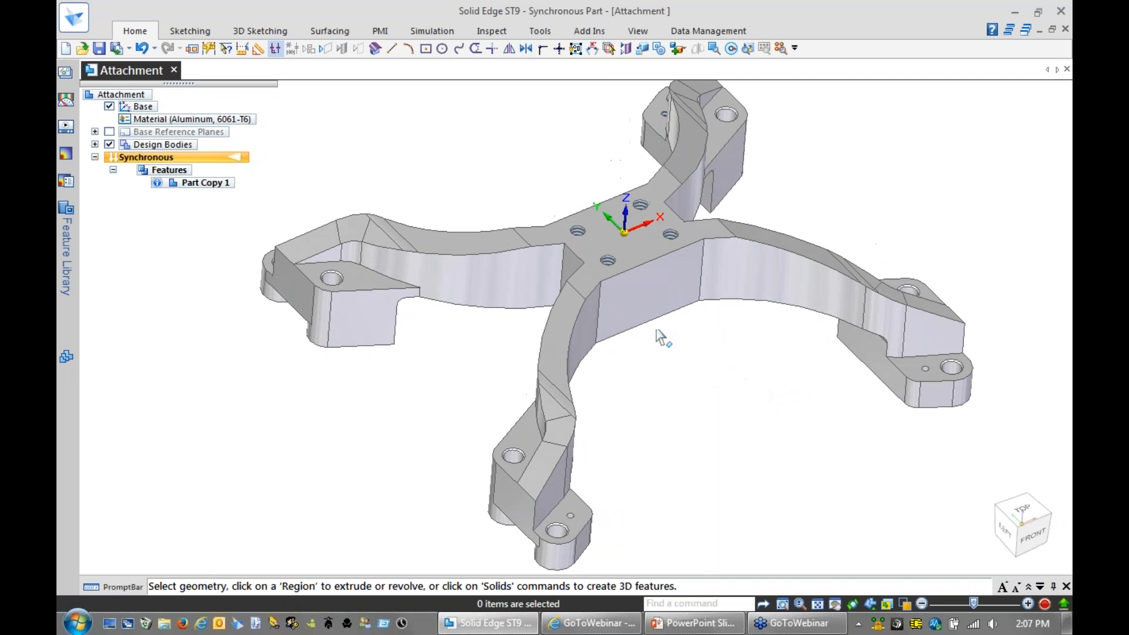
{"action": "scroll", "coordinate": [547, 199], "scroll_direction": "down", "scroll_amount": 3}
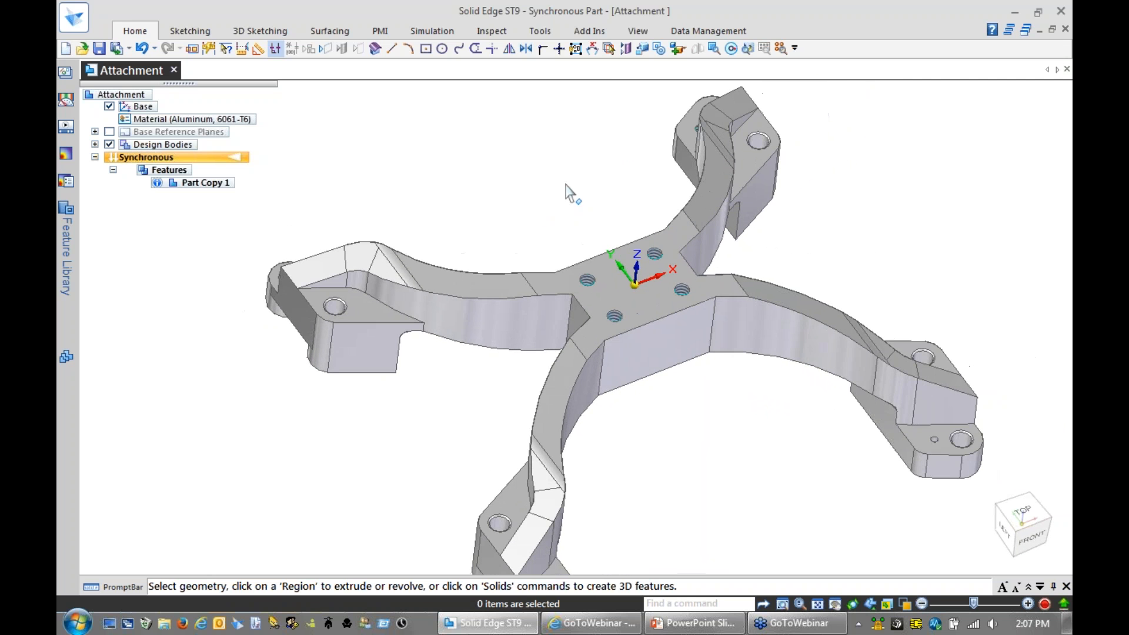
{"action": "right_click", "coordinate": [529, 166]}
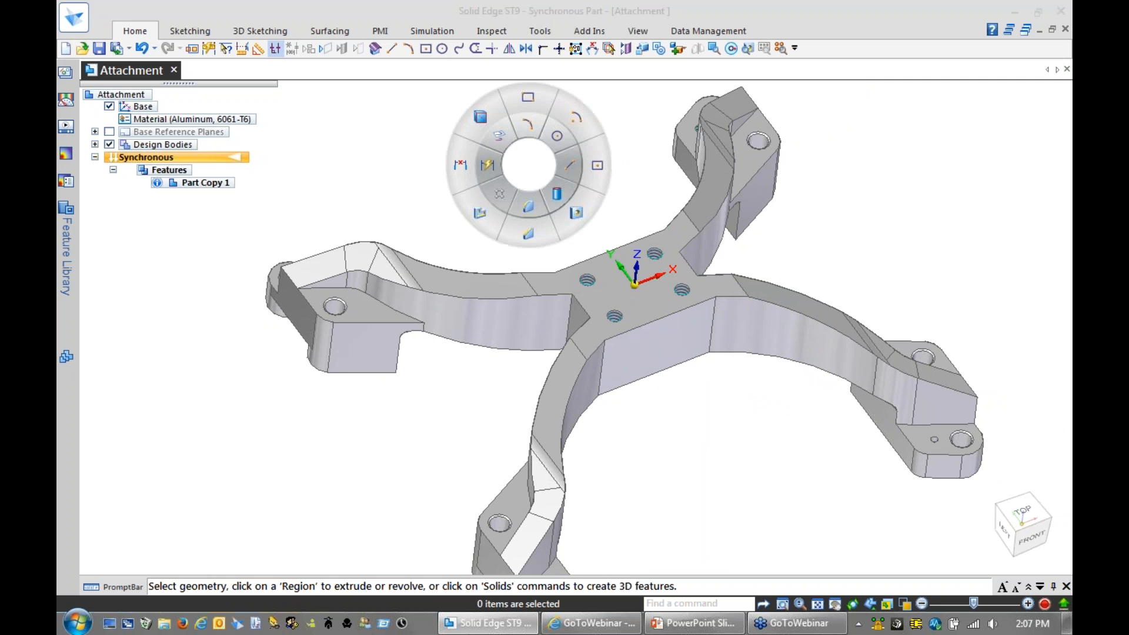
{"action": "left_click", "coordinate": [568, 170]}
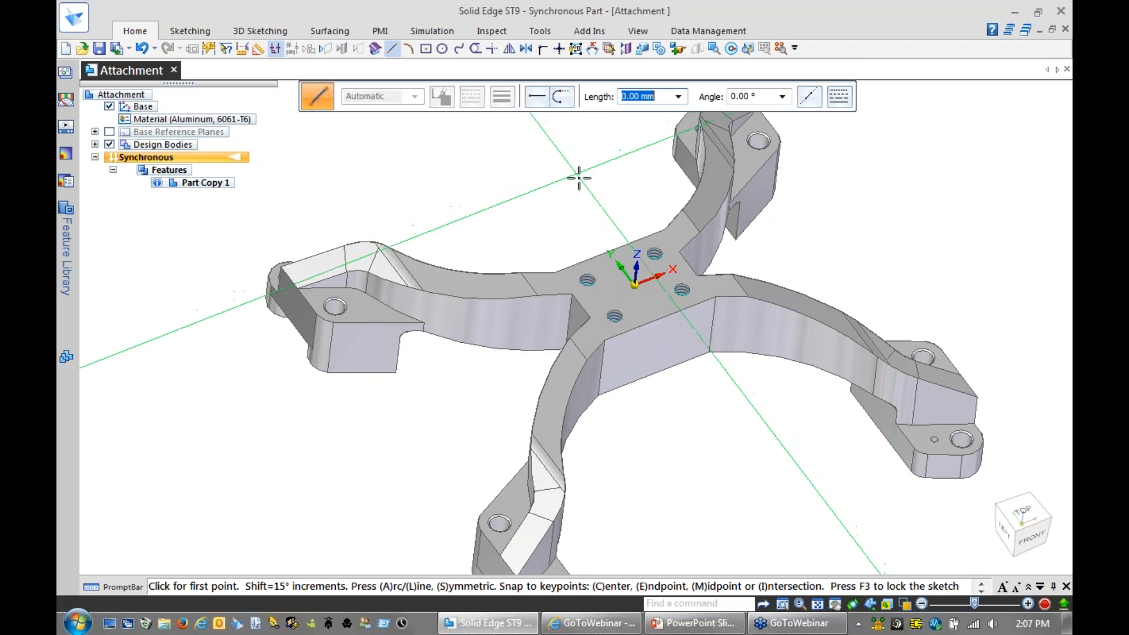
{"action": "key", "text": "F3"}
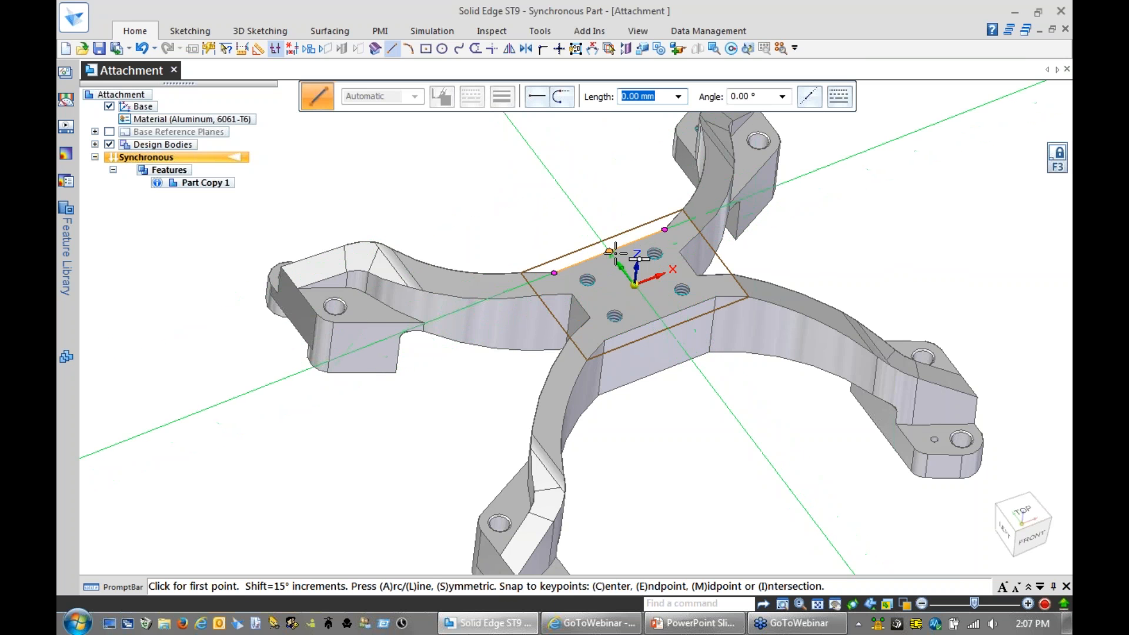
{"action": "left_click", "coordinate": [609, 251]}
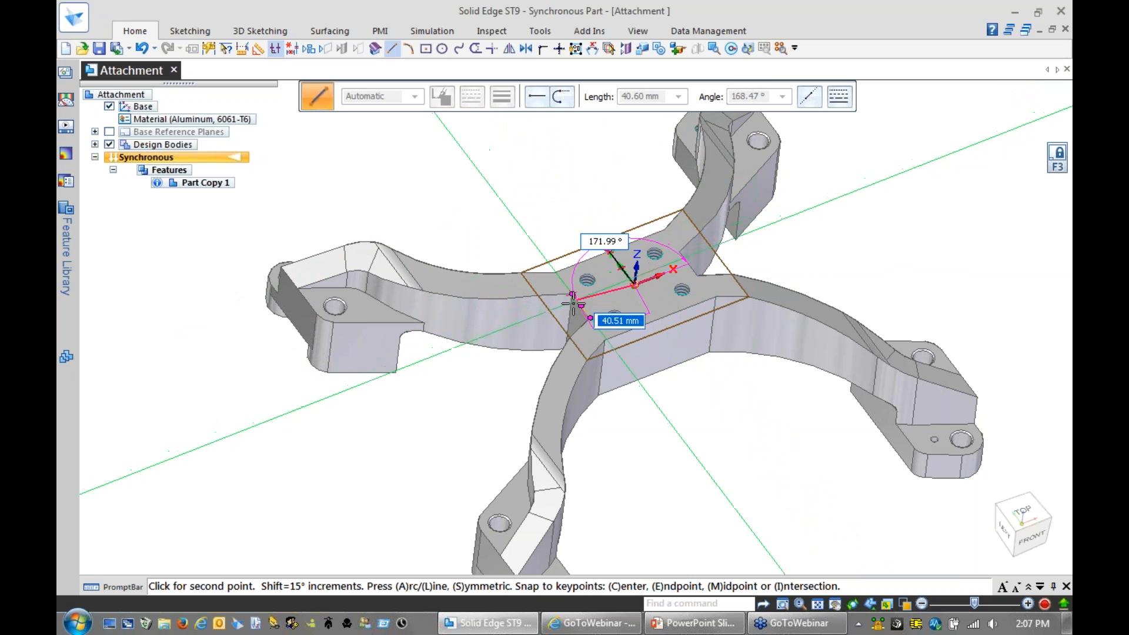
{"action": "left_click", "coordinate": [575, 305]}
{"action": "key", "text": "Escape"}
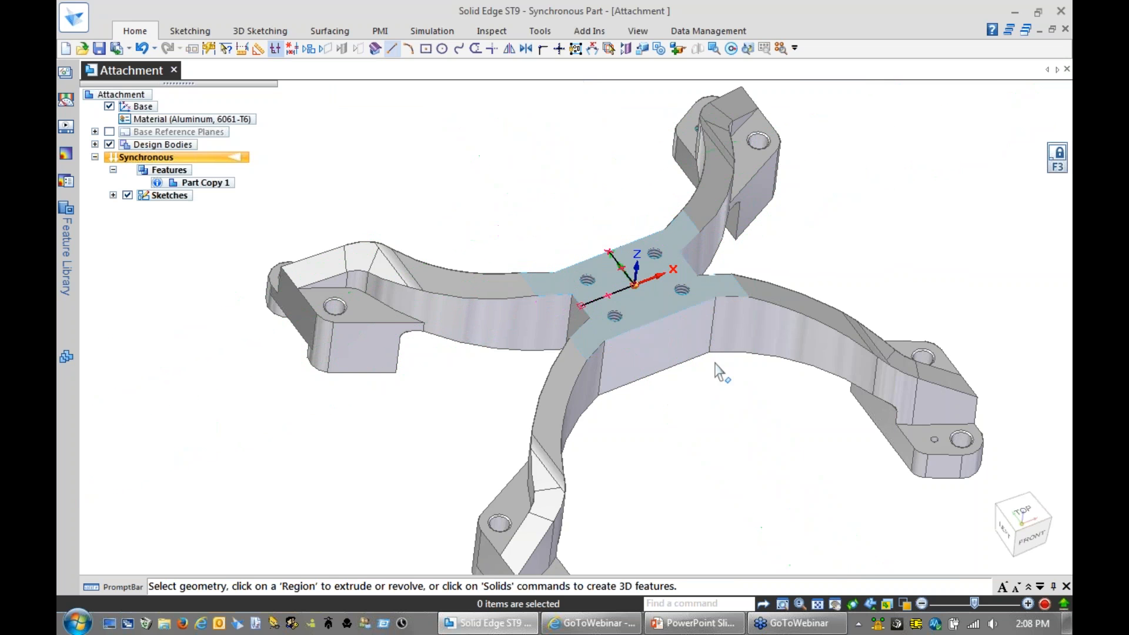
Step: Cut away three of the four arms by extruding the larger sketch region down through the part with the Open side option
{"action": "scroll", "coordinate": [711, 377], "scroll_direction": "up", "scroll_amount": 2}
{"action": "scroll", "coordinate": [704, 403], "scroll_direction": "down", "scroll_amount": 2}
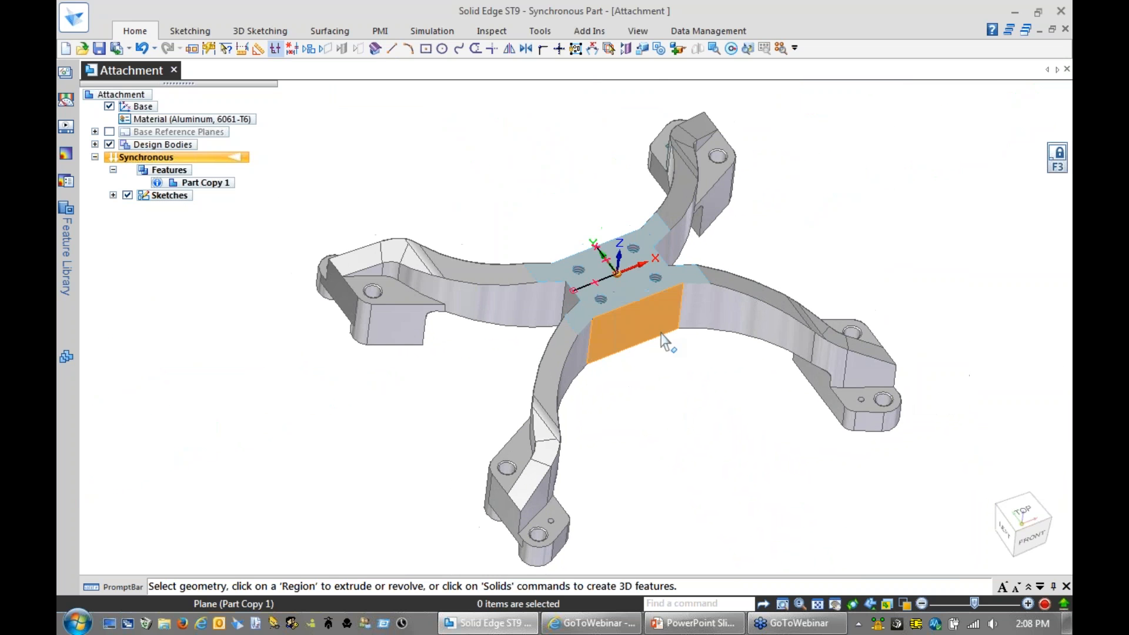
{"action": "left_click", "coordinate": [635, 301]}
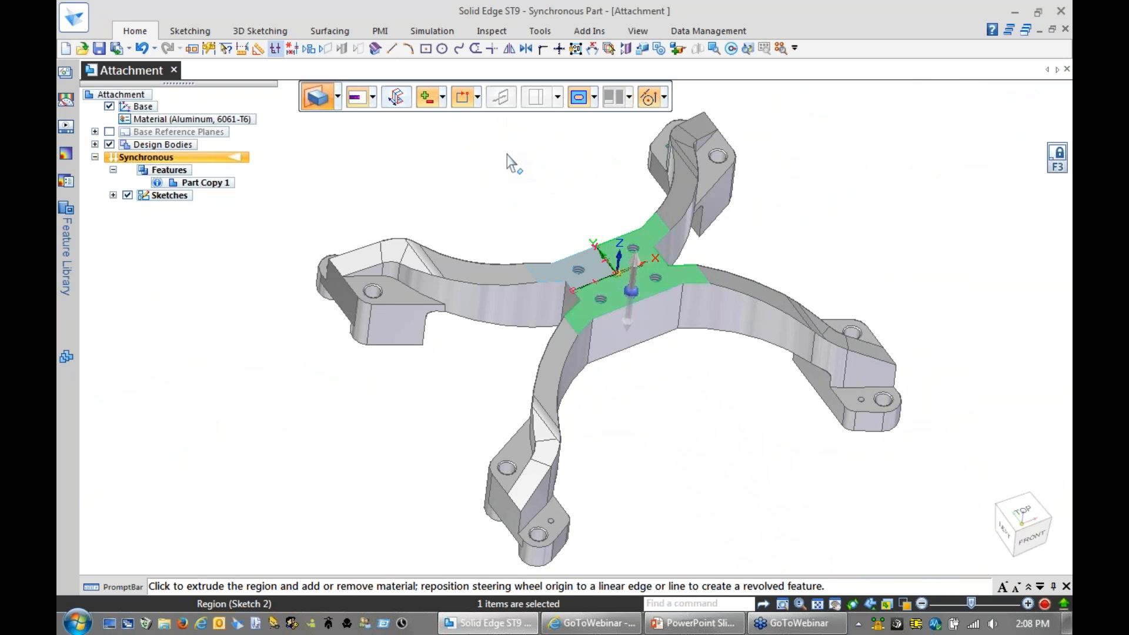
{"action": "left_click", "coordinate": [477, 99]}
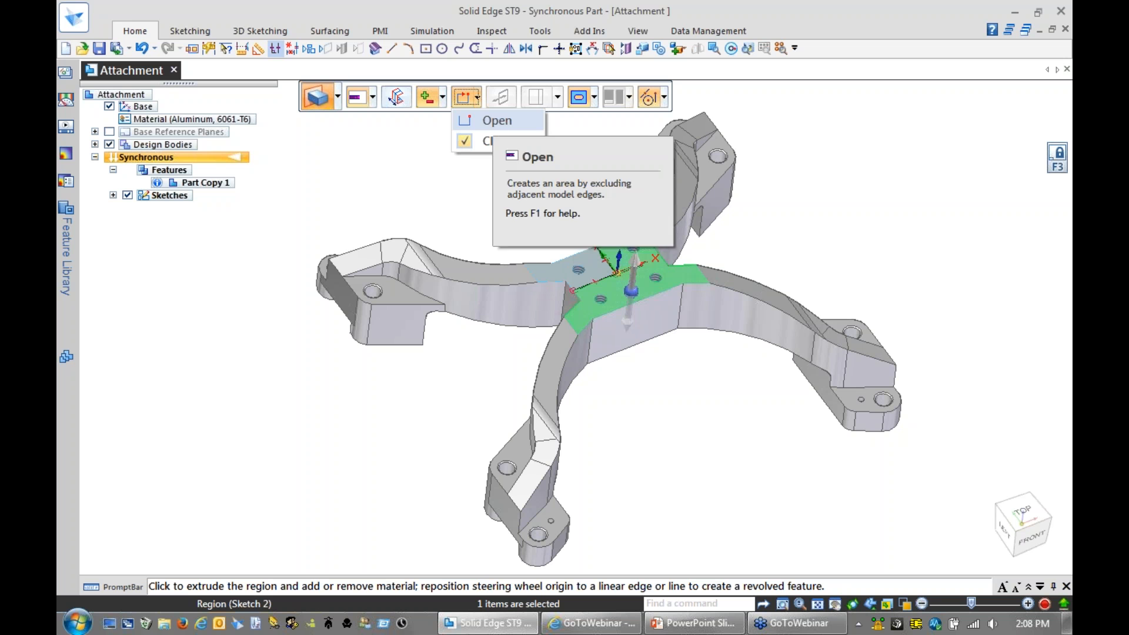
{"action": "left_click", "coordinate": [497, 142]}
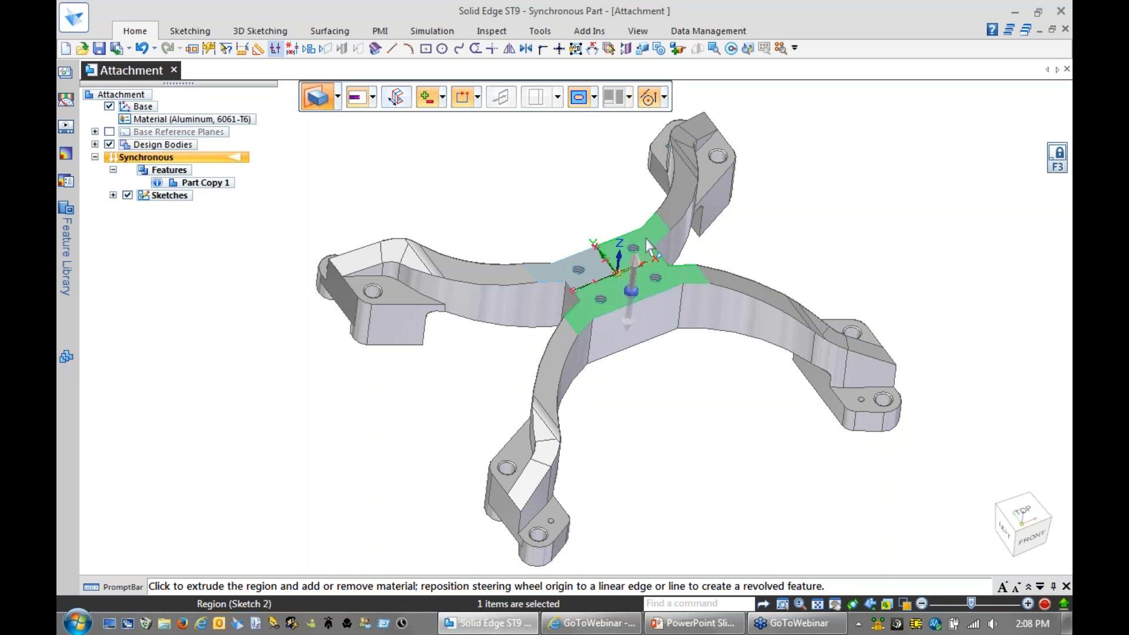
{"action": "left_click", "coordinate": [634, 293]}
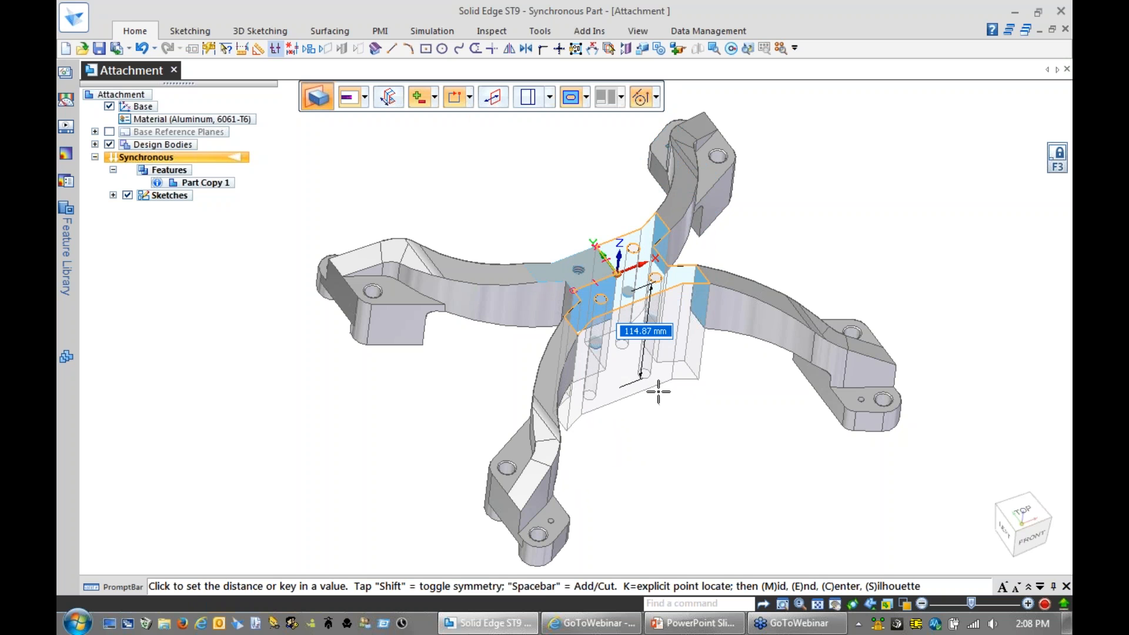
{"action": "left_click", "coordinate": [469, 97]}
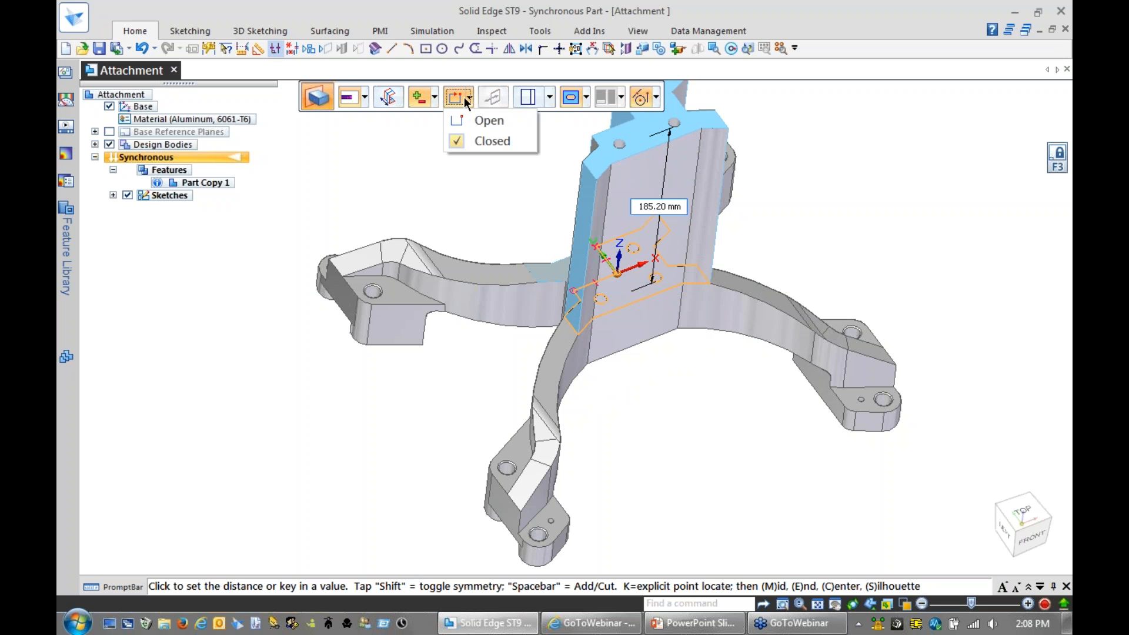
{"action": "left_click", "coordinate": [482, 120]}
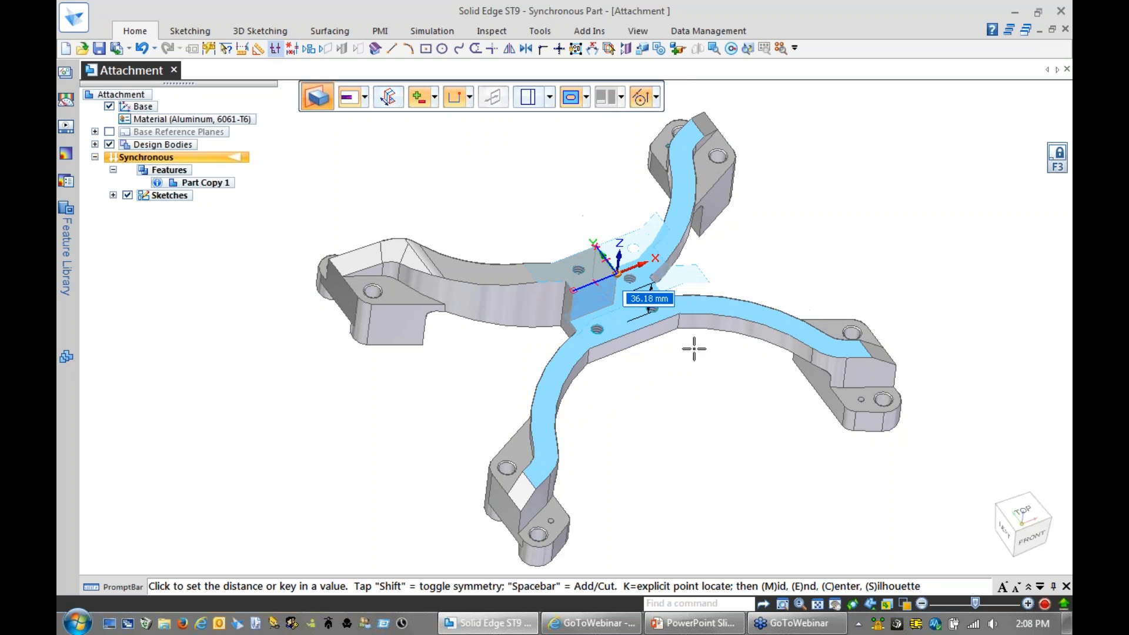
{"action": "left_click", "coordinate": [700, 435]}
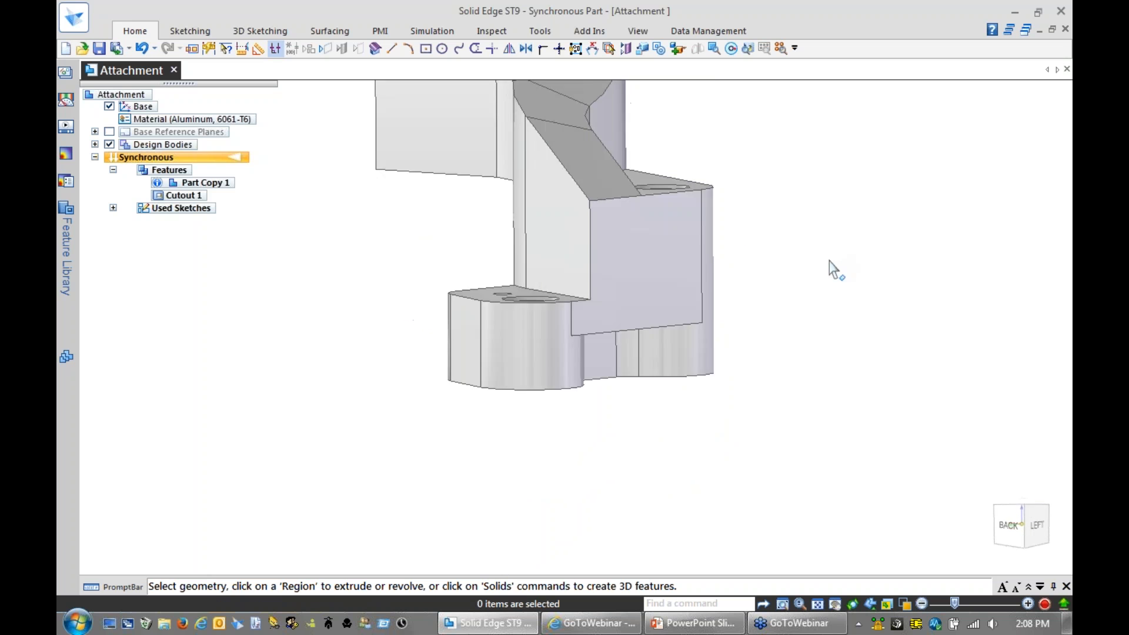
Step: Select the concentric chamfers at both ends of the arm's two mounting holes, add the small hole beside one, and delete them all
{"action": "key", "text": "space"}
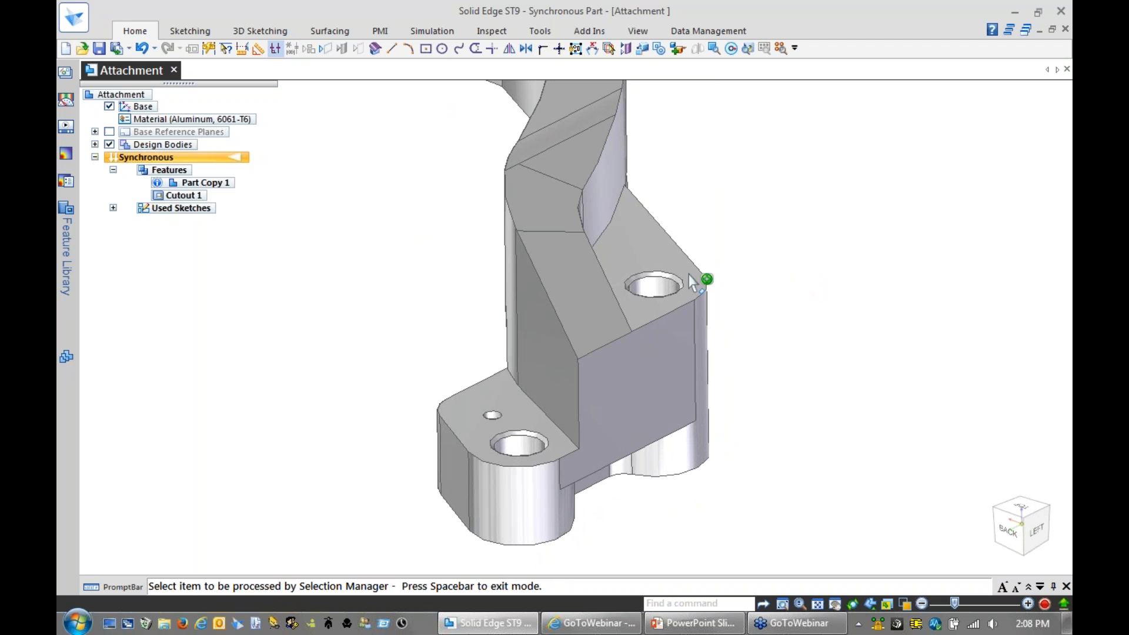
{"action": "right_click", "coordinate": [657, 278]}
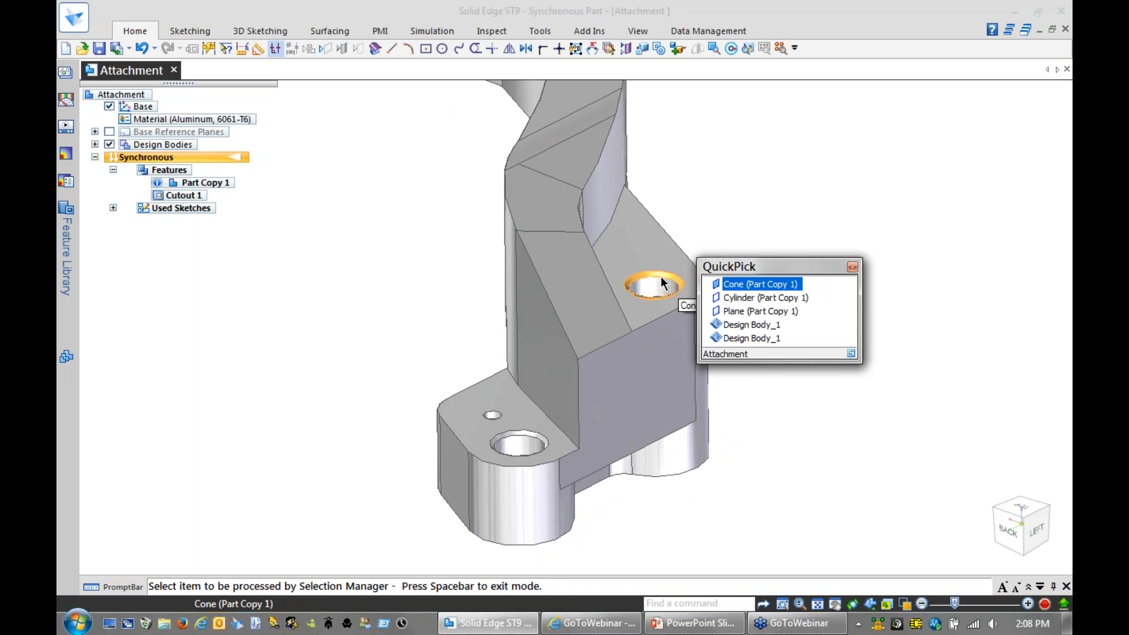
{"action": "left_click", "coordinate": [742, 287]}
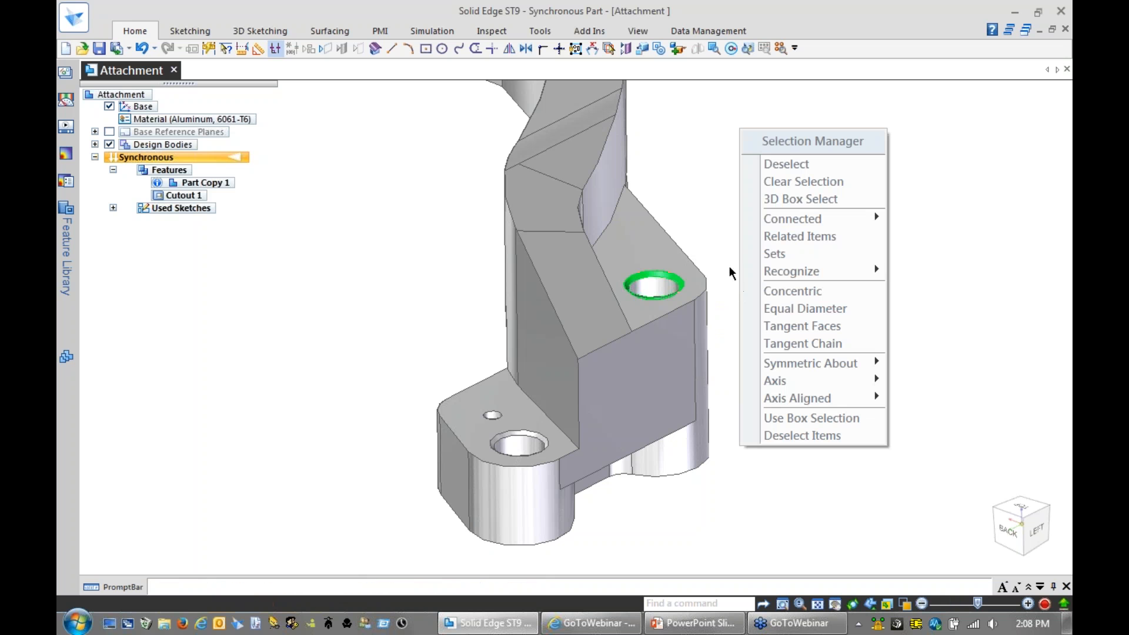
{"action": "left_click", "coordinate": [801, 291]}
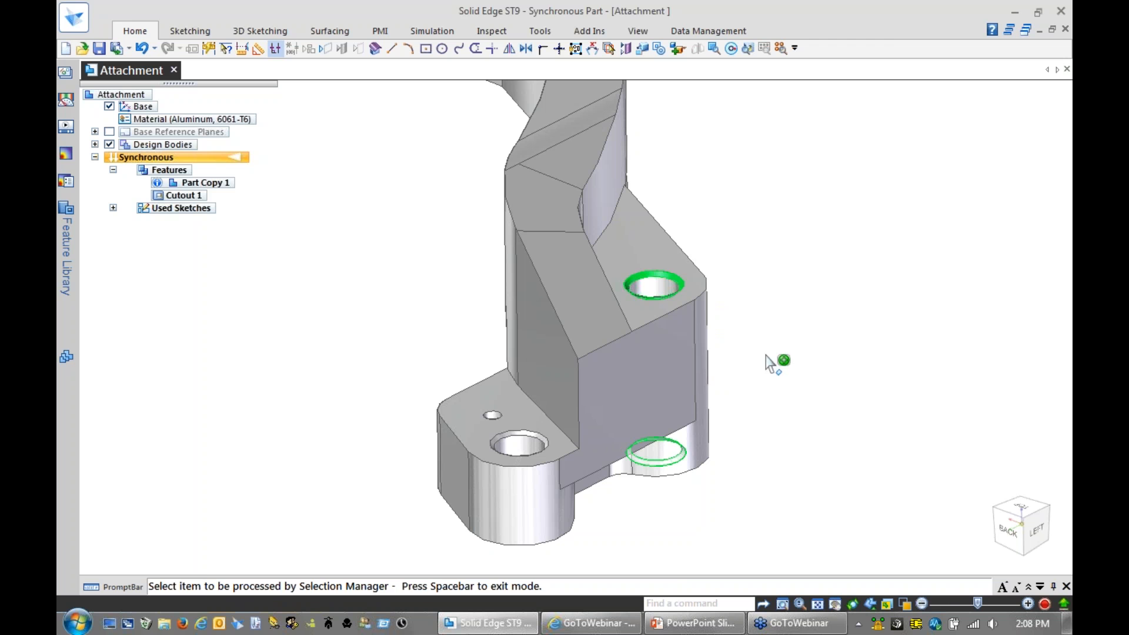
{"action": "left_click", "coordinate": [527, 436]}
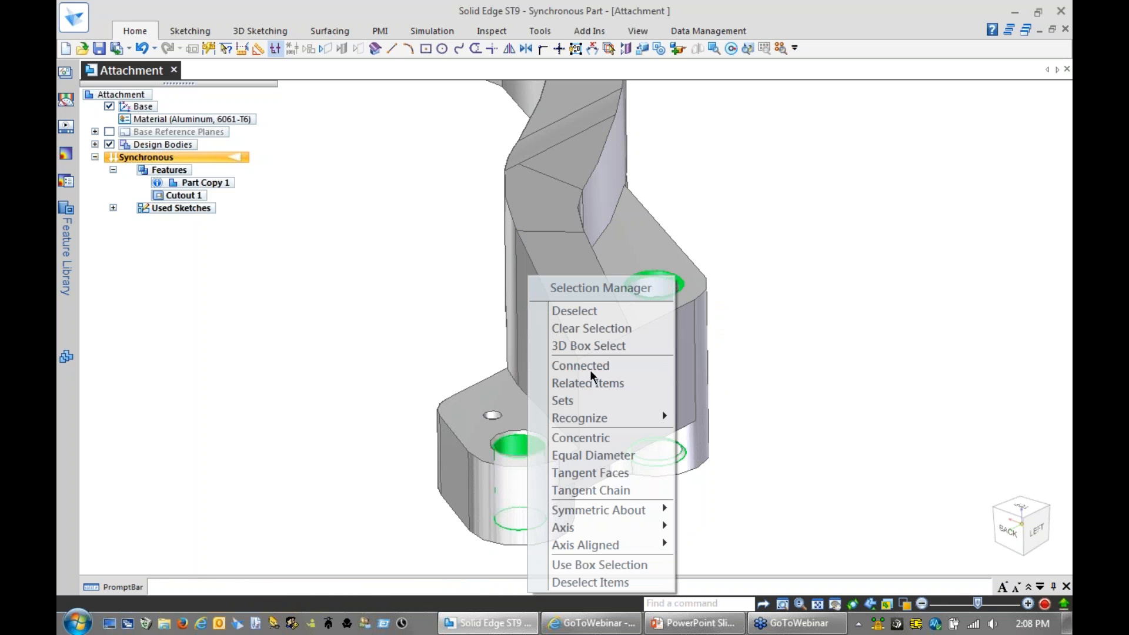
{"action": "left_click", "coordinate": [593, 311]}
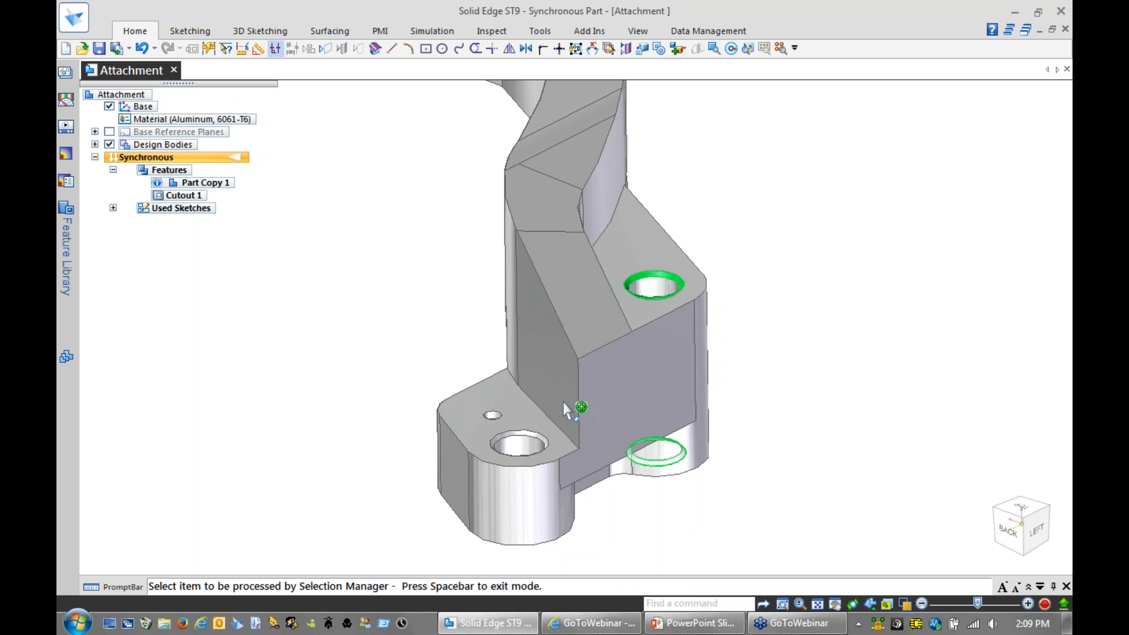
{"action": "right_click", "coordinate": [538, 451]}
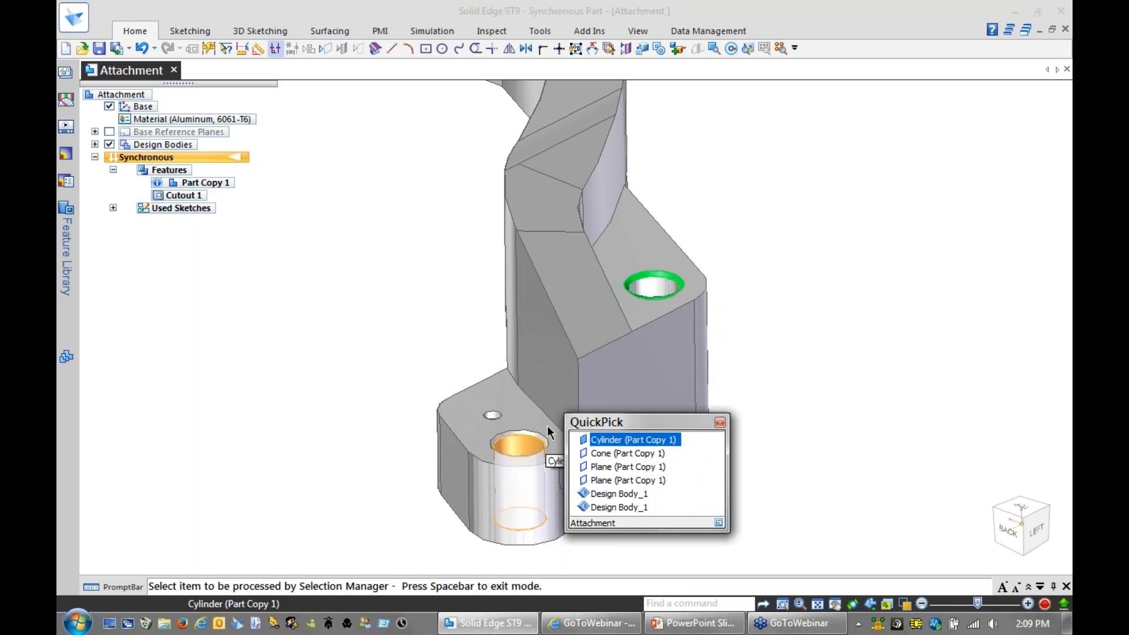
{"action": "left_click", "coordinate": [611, 454]}
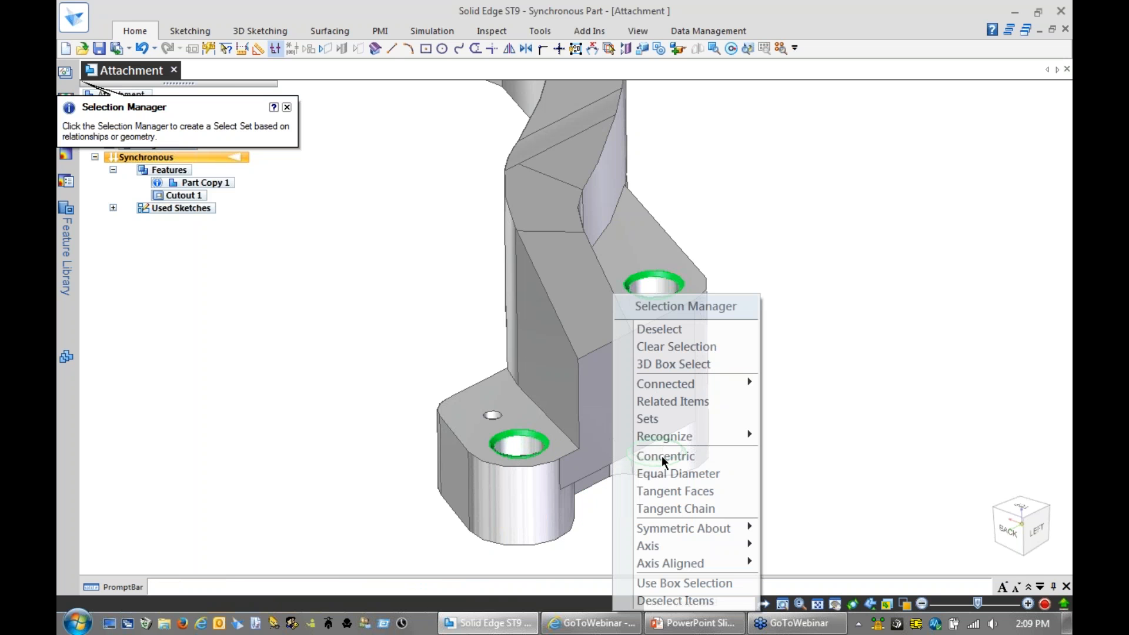
{"action": "left_click", "coordinate": [663, 458]}
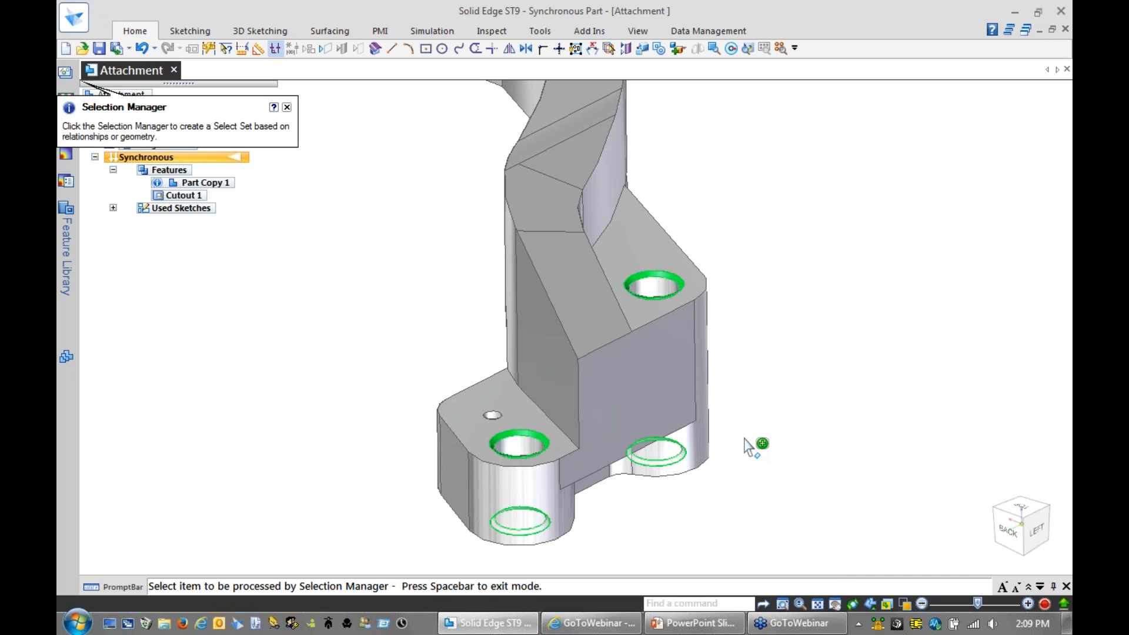
{"action": "key", "text": "space"}
{"action": "middle_click_drag", "start_coordinate": [770, 431], "coordinate": [815, 410]}
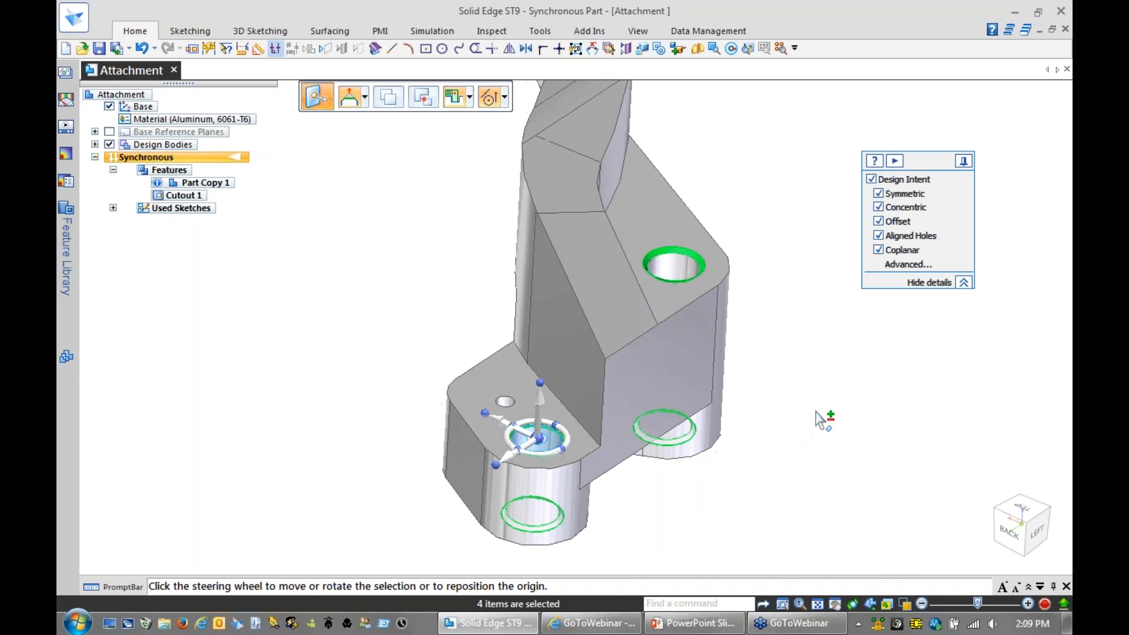
{"action": "scroll", "coordinate": [816, 415], "scroll_direction": "up", "scroll_amount": 3}
{"action": "scroll", "coordinate": [749, 395], "scroll_direction": "down", "scroll_amount": 1}
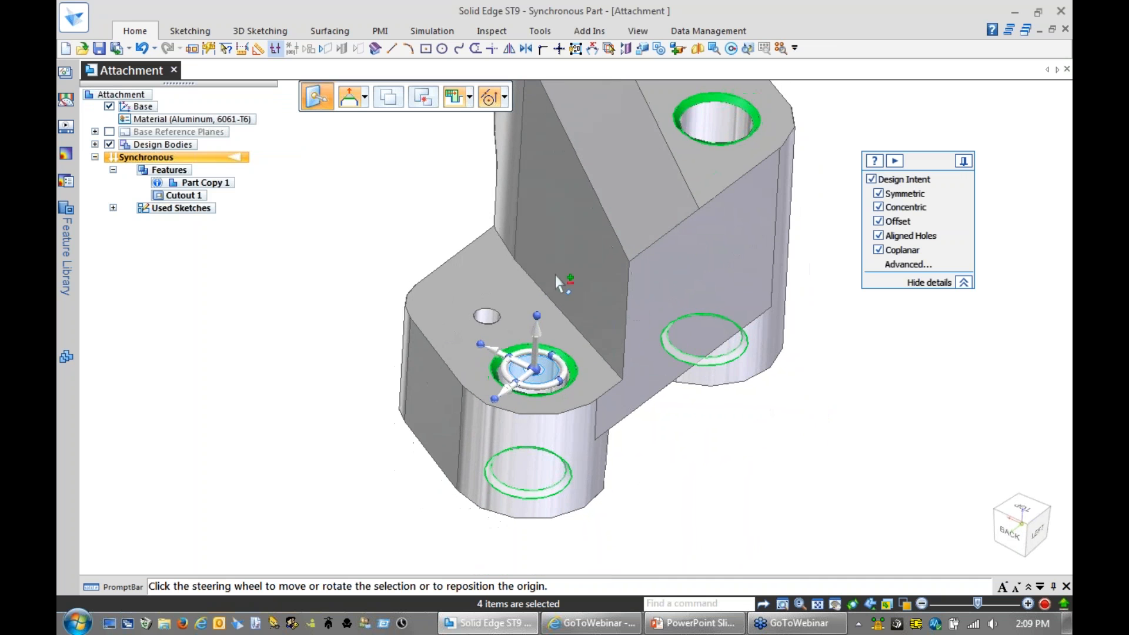
{"action": "left_click", "coordinate": [495, 315]}
{"action": "scroll", "coordinate": [385, 240], "scroll_direction": "down", "scroll_amount": 2}
{"action": "scroll", "coordinate": [385, 240], "scroll_direction": "down", "scroll_amount": 1}
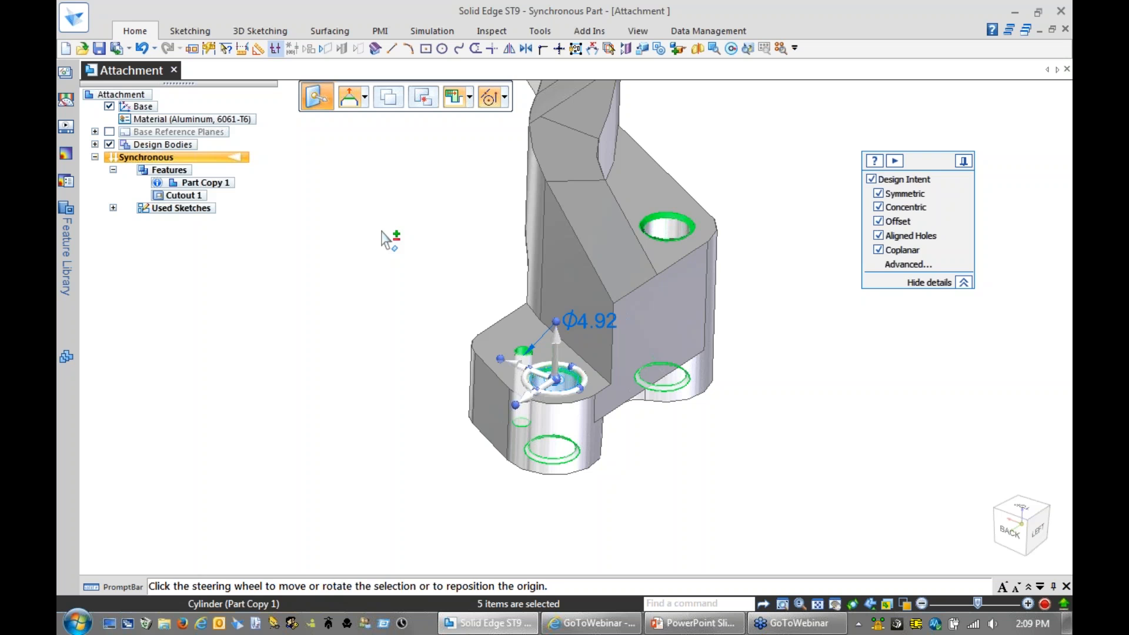
{"action": "key", "text": "Delete"}
{"action": "scroll", "coordinate": [593, 277], "scroll_direction": "down", "scroll_amount": 1}
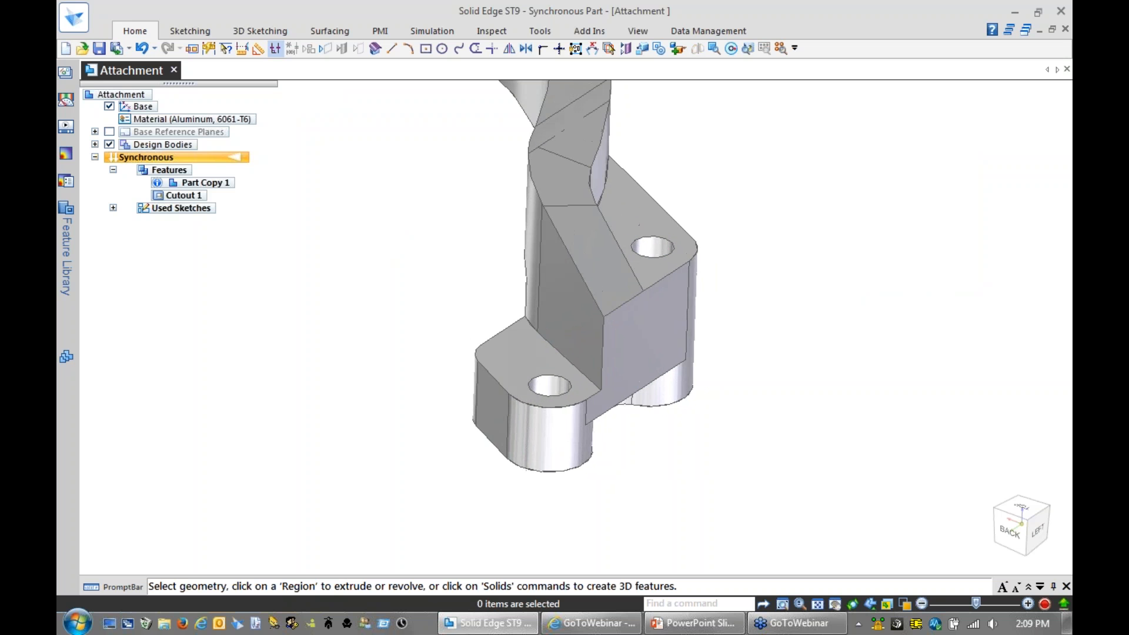
Step: Redefine the chain of faces along the top of the curved arm as one surface, using Full Merge and replacing faces on the solid body
{"action": "scroll", "coordinate": [761, 231], "scroll_direction": "down", "scroll_amount": 3}
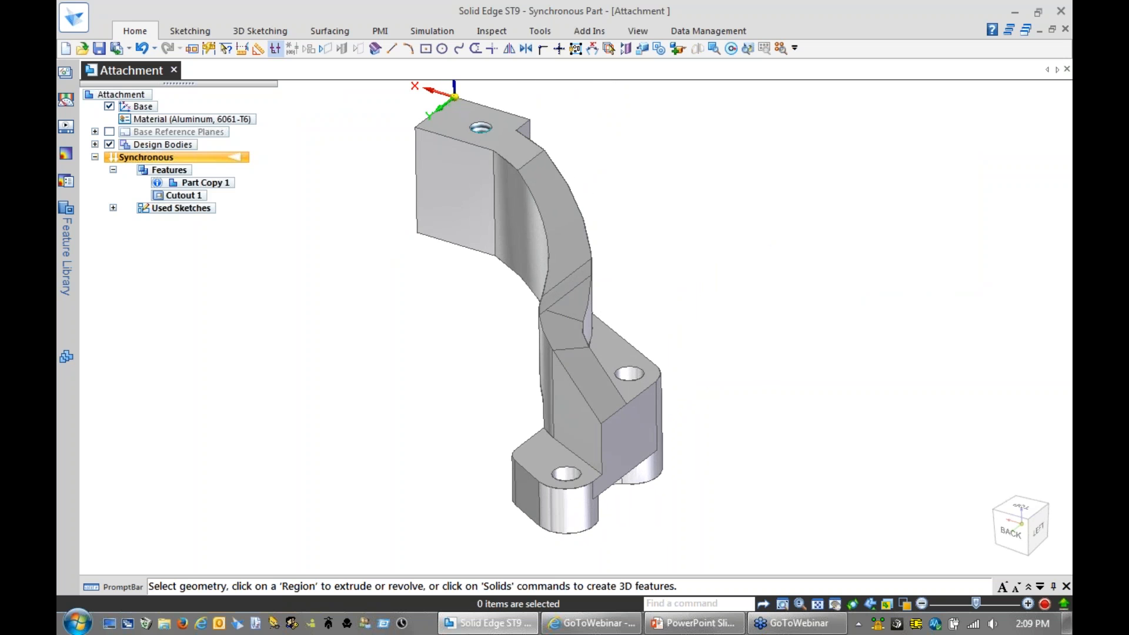
{"action": "middle_click_drag", "start_coordinate": [711, 315], "coordinate": [717, 312]}
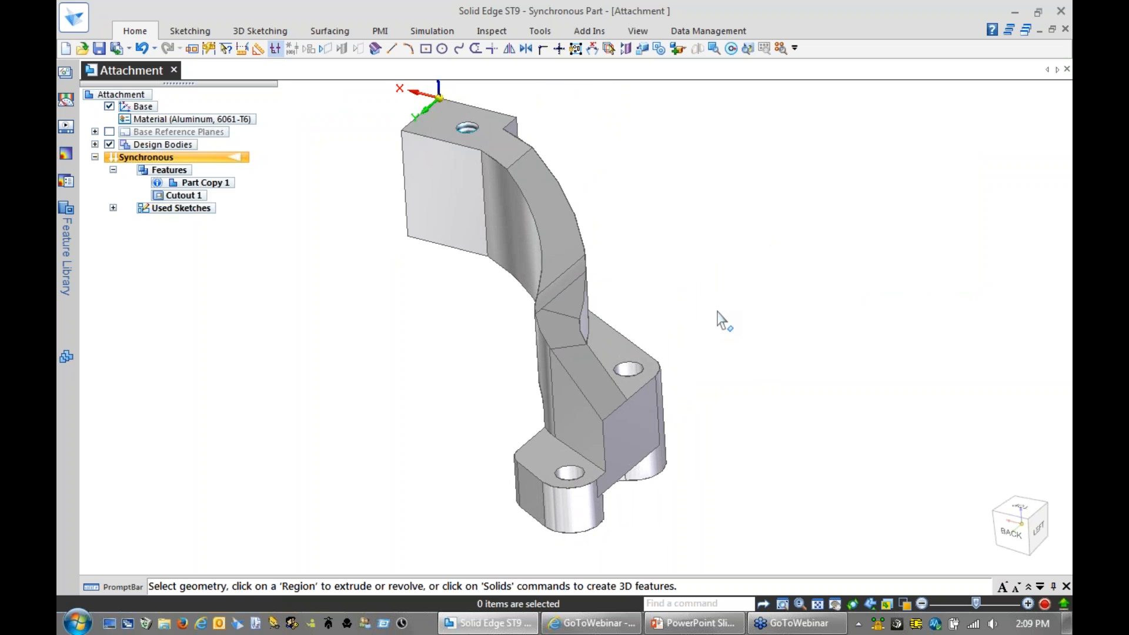
{"action": "scroll", "coordinate": [728, 259], "scroll_direction": "up", "scroll_amount": 3}
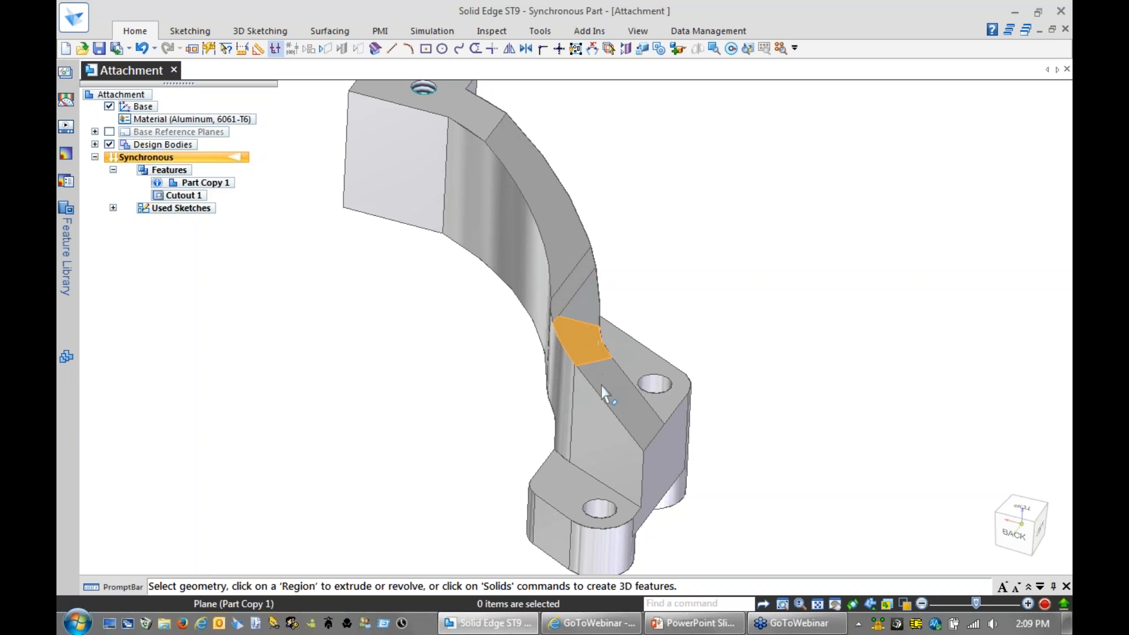
{"action": "scroll", "coordinate": [753, 252], "scroll_direction": "down", "scroll_amount": 1}
{"action": "middle_click_drag", "start_coordinate": [752, 252], "coordinate": [706, 259]}
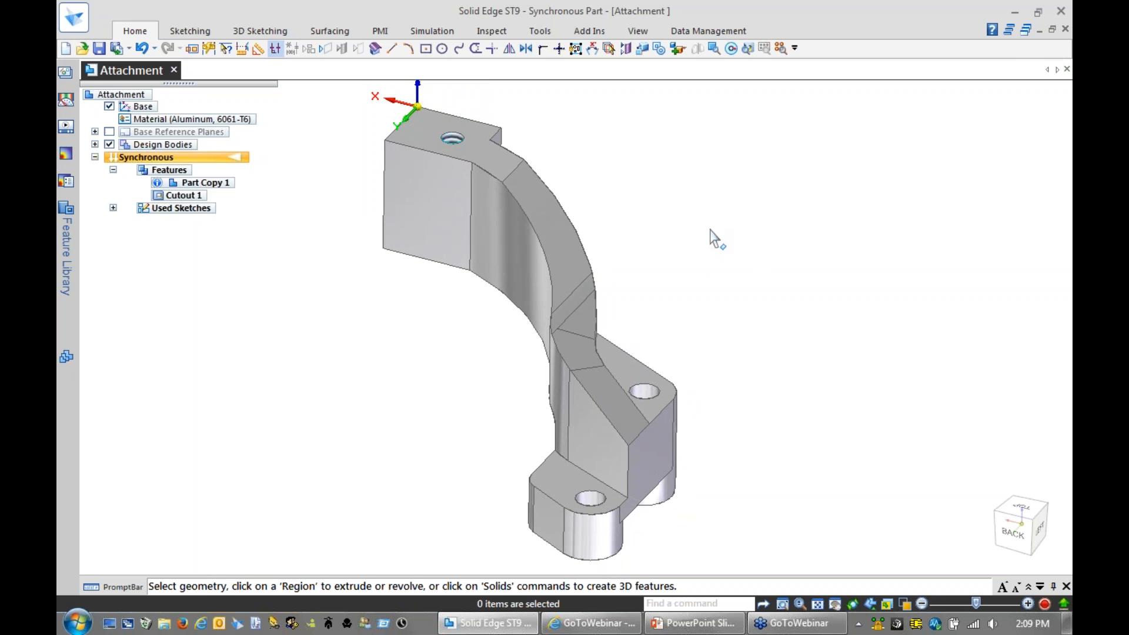
{"action": "left_click", "coordinate": [330, 32]}
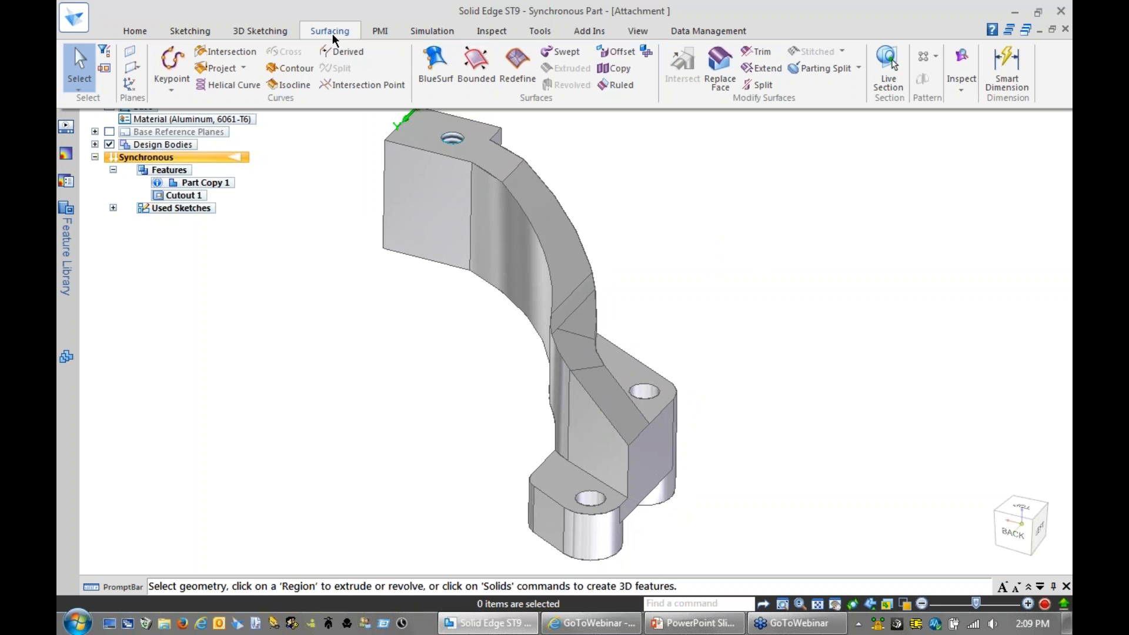
{"action": "left_click", "coordinate": [526, 77]}
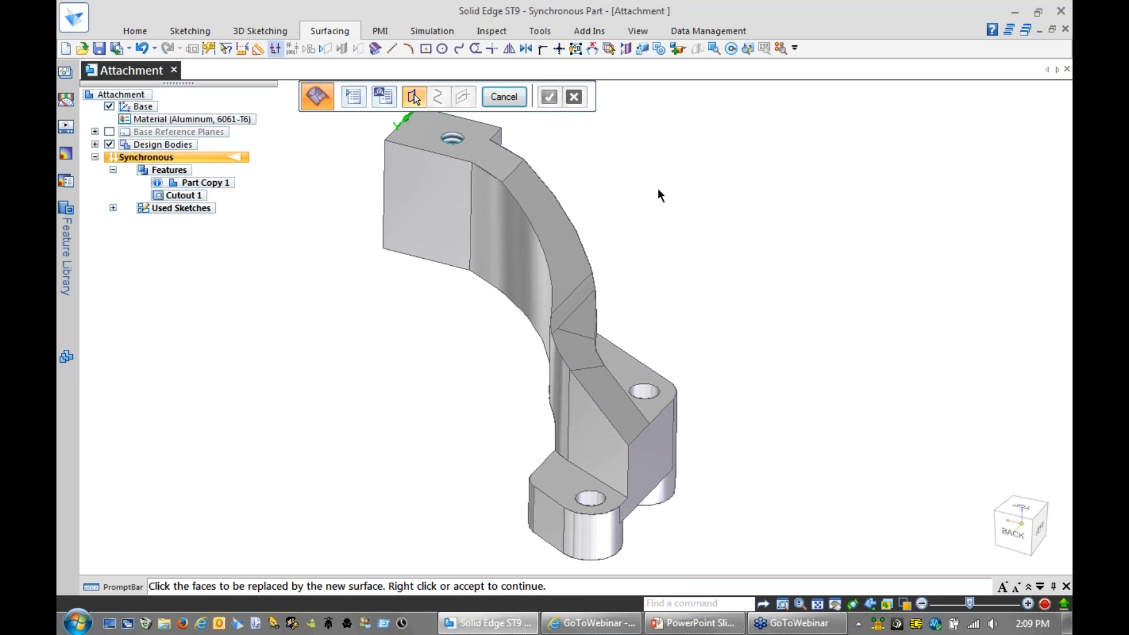
{"action": "left_click", "coordinate": [354, 97]}
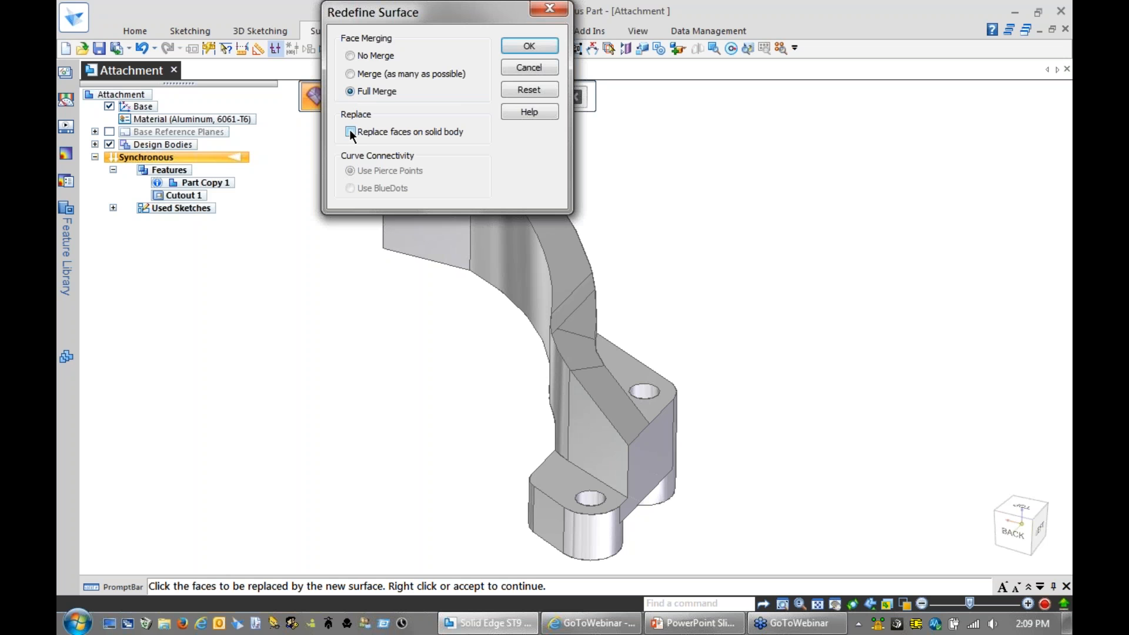
{"action": "left_click", "coordinate": [542, 46]}
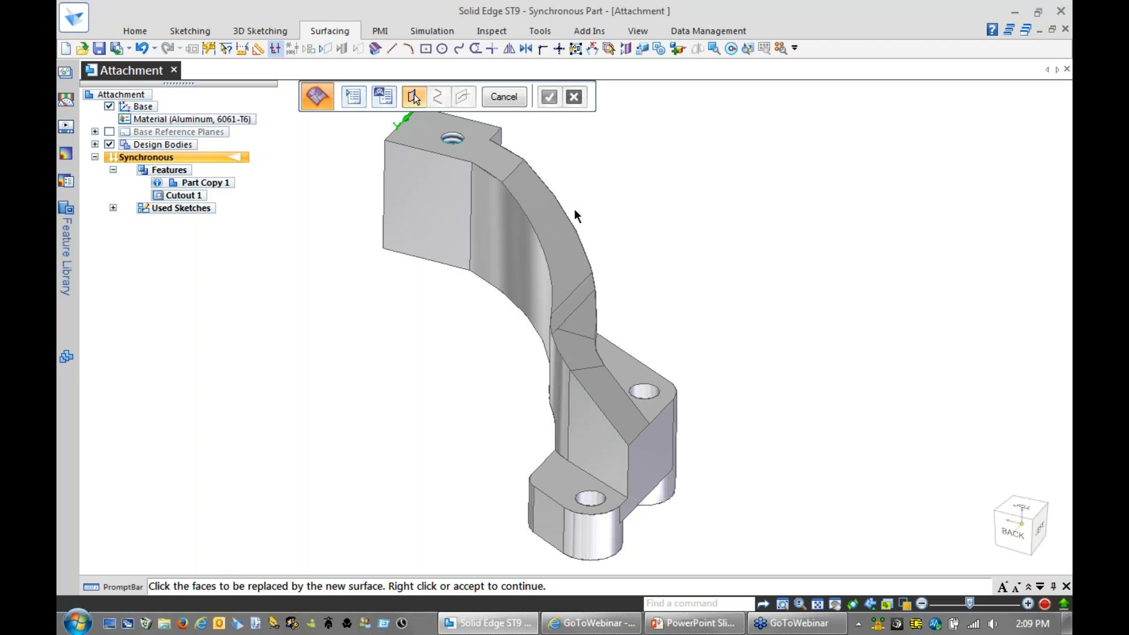
{"action": "left_click", "coordinate": [559, 226]}
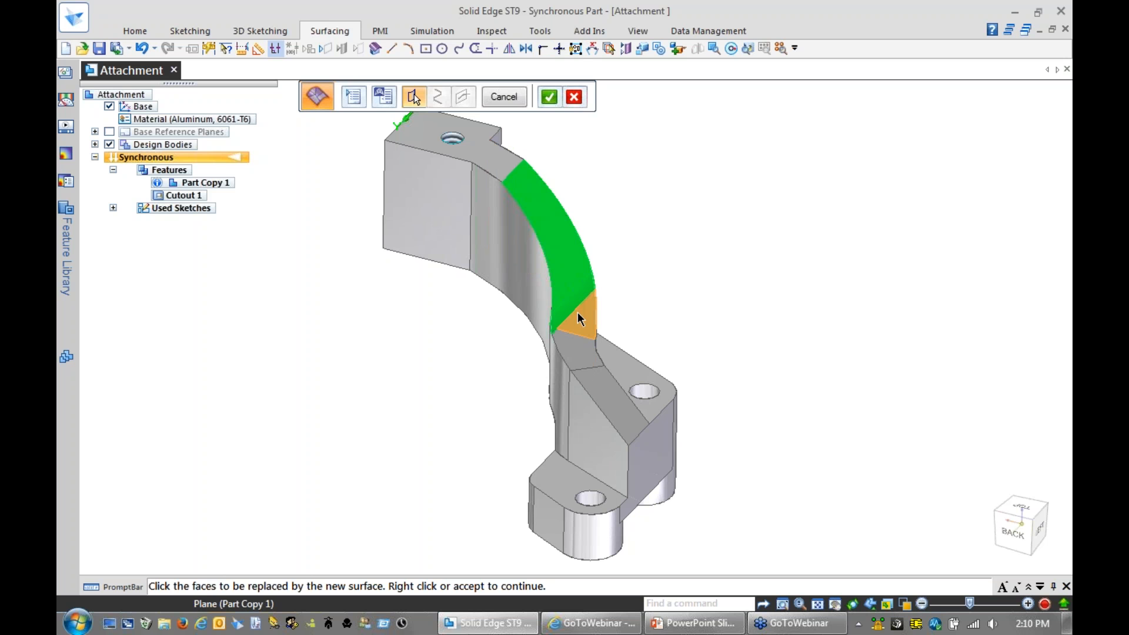
{"action": "left_click", "coordinate": [577, 312]}
{"action": "left_click", "coordinate": [593, 376]}
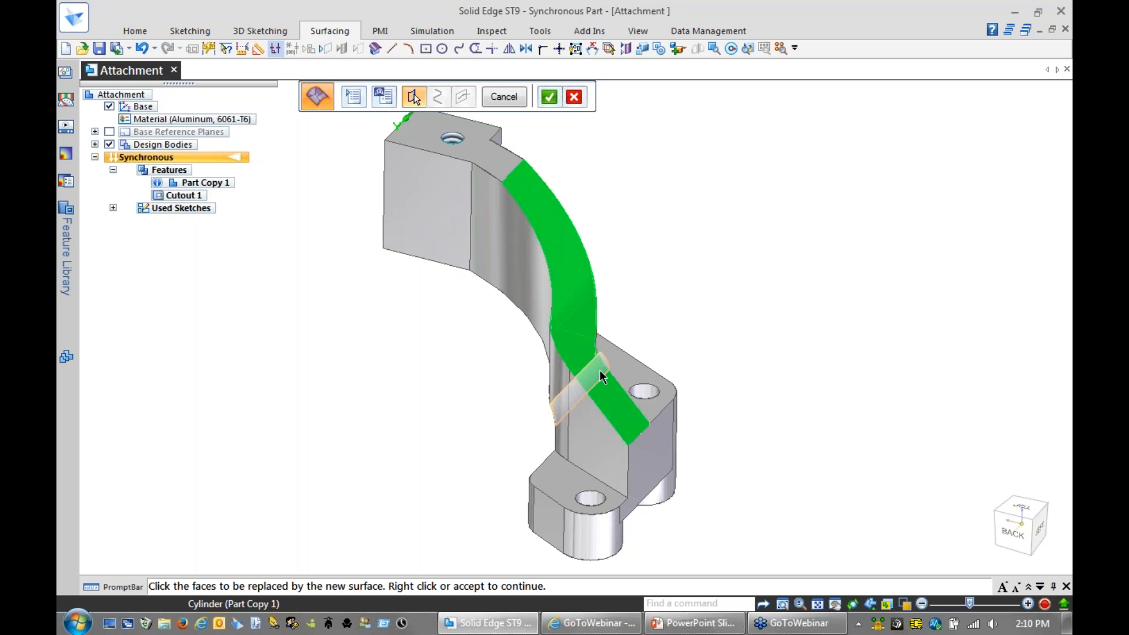
{"action": "right_click", "coordinate": [722, 215]}
{"action": "left_click", "coordinate": [513, 92]}
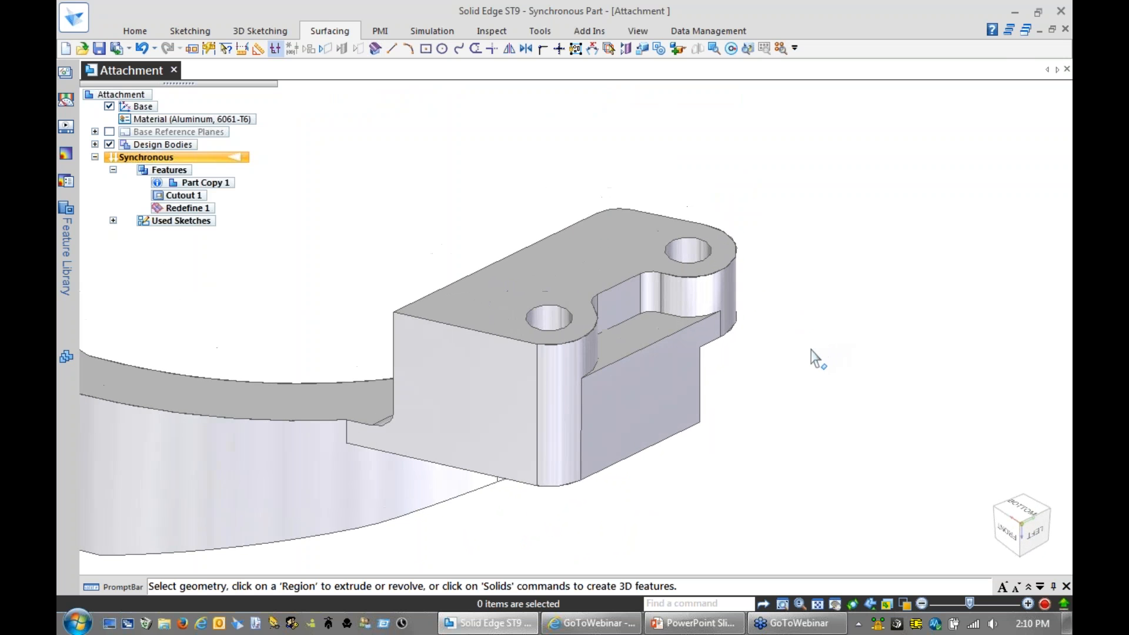
Step: Move the floor face of the recess between the two mounting holes flush with the pad's underside to fill the recess
{"action": "left_click", "coordinate": [646, 327]}
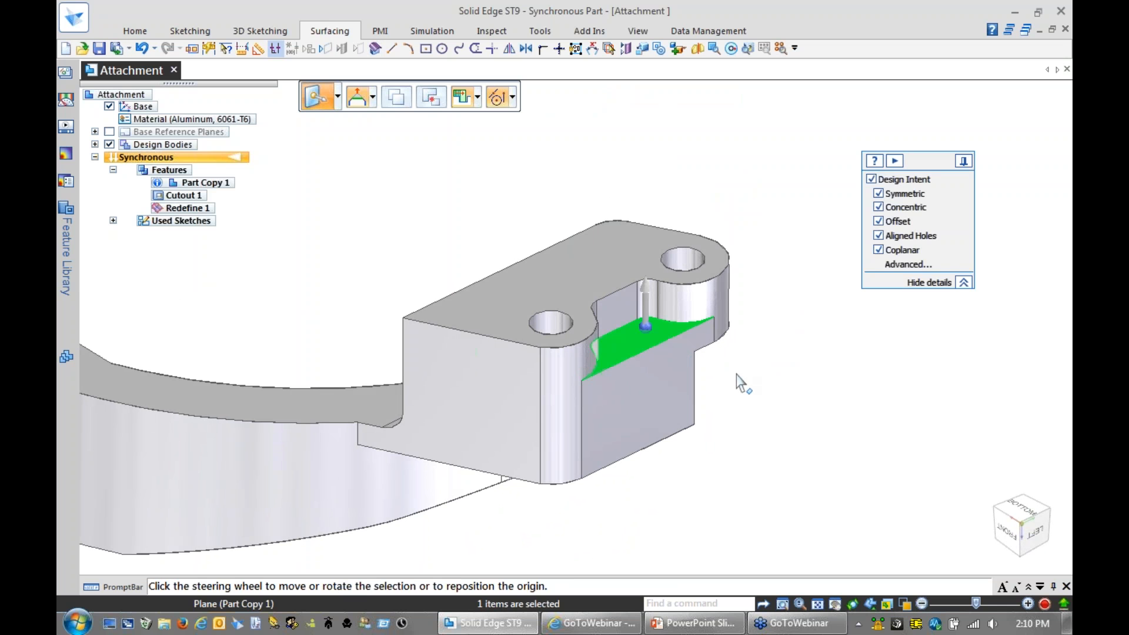
{"action": "left_click", "coordinate": [645, 294]}
{"action": "left_click", "coordinate": [778, 227]}
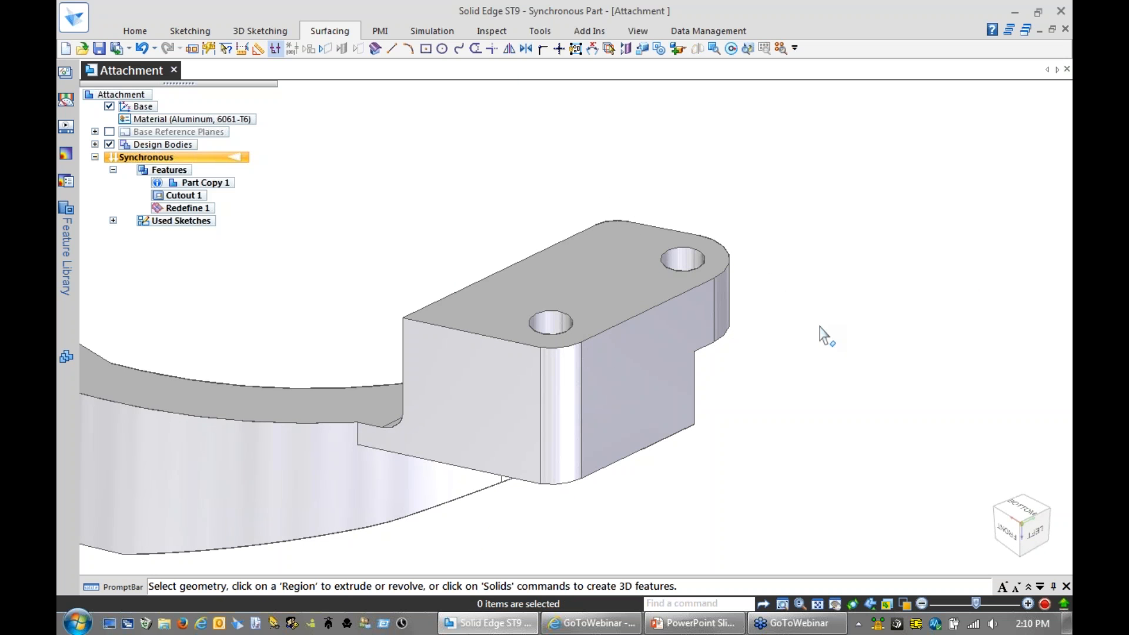
{"action": "key", "text": "ctrl+i"}
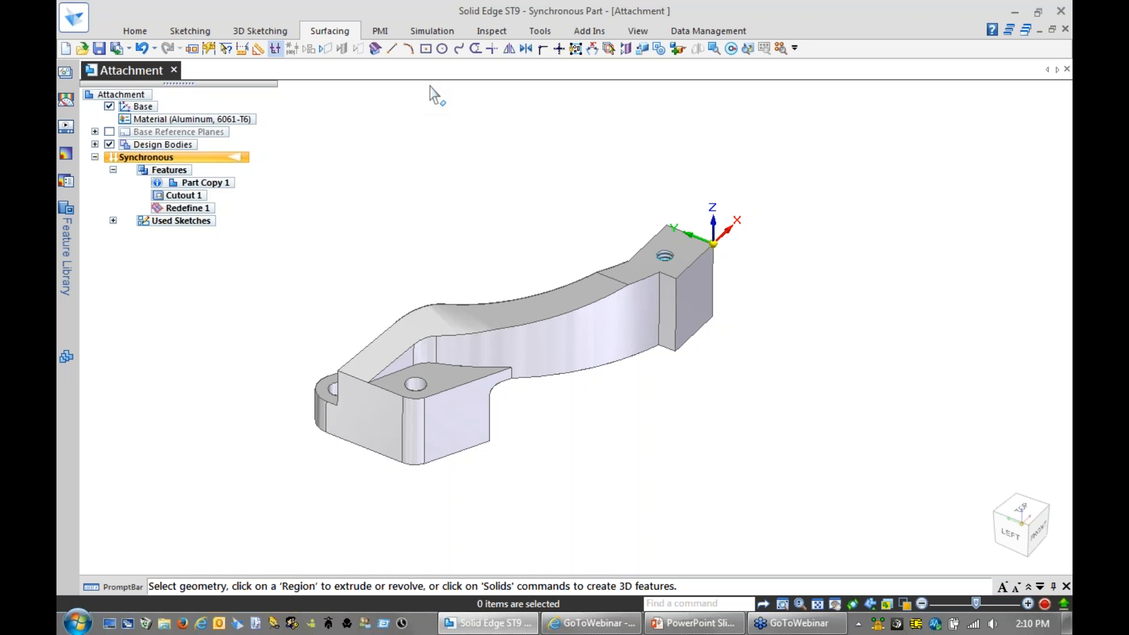
Step: Create a Linear Static study with a Tetrahedral mesh and the geometry check set to Warning Only
{"action": "left_click", "coordinate": [428, 29]}
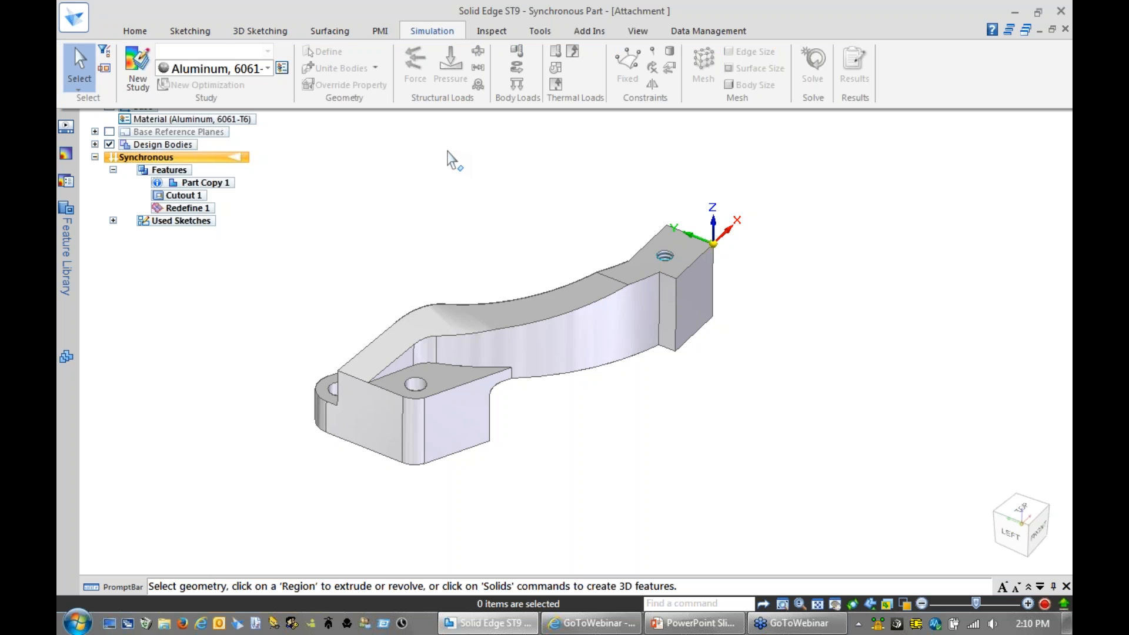
{"action": "left_click", "coordinate": [138, 76]}
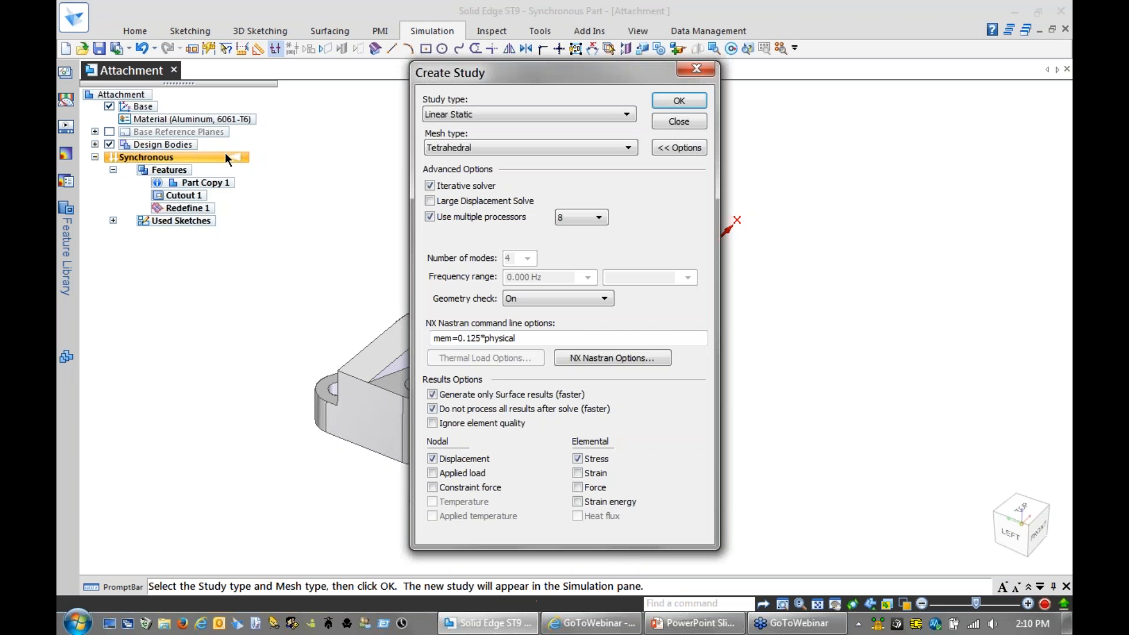
{"action": "left_click", "coordinate": [549, 325]}
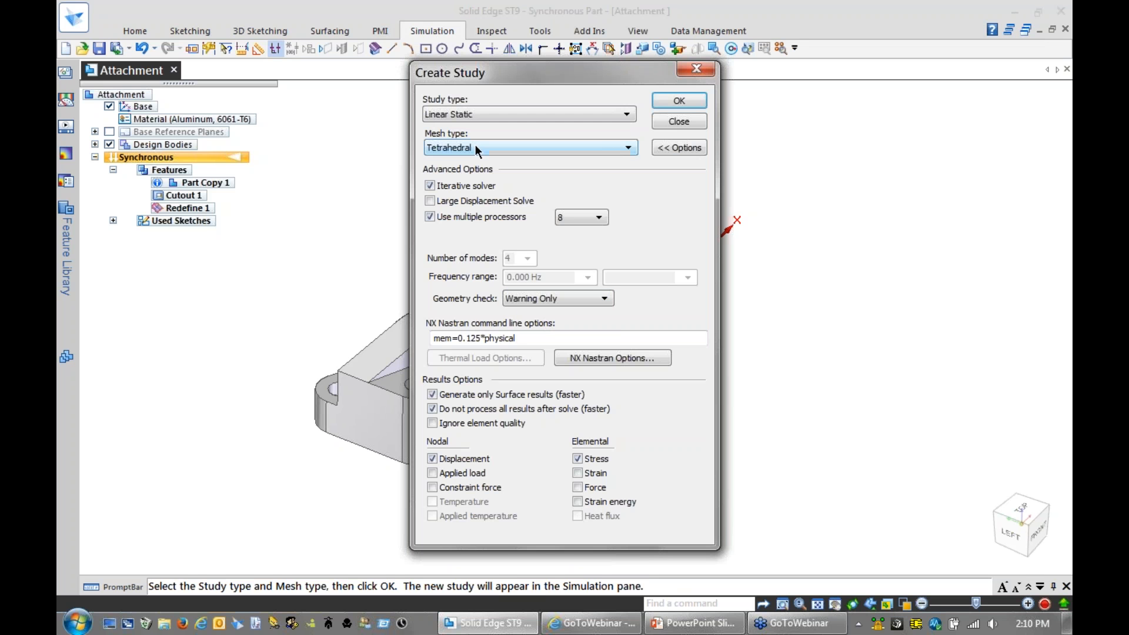
{"action": "left_click", "coordinate": [627, 116]}
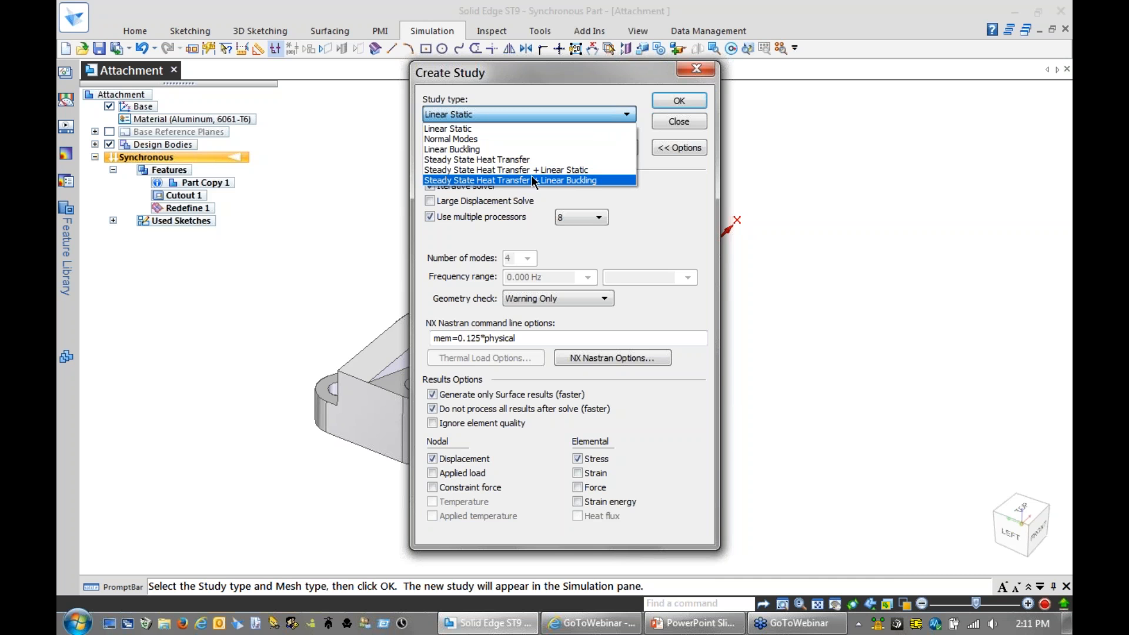
{"action": "left_click", "coordinate": [660, 192]}
{"action": "left_click", "coordinate": [581, 148]}
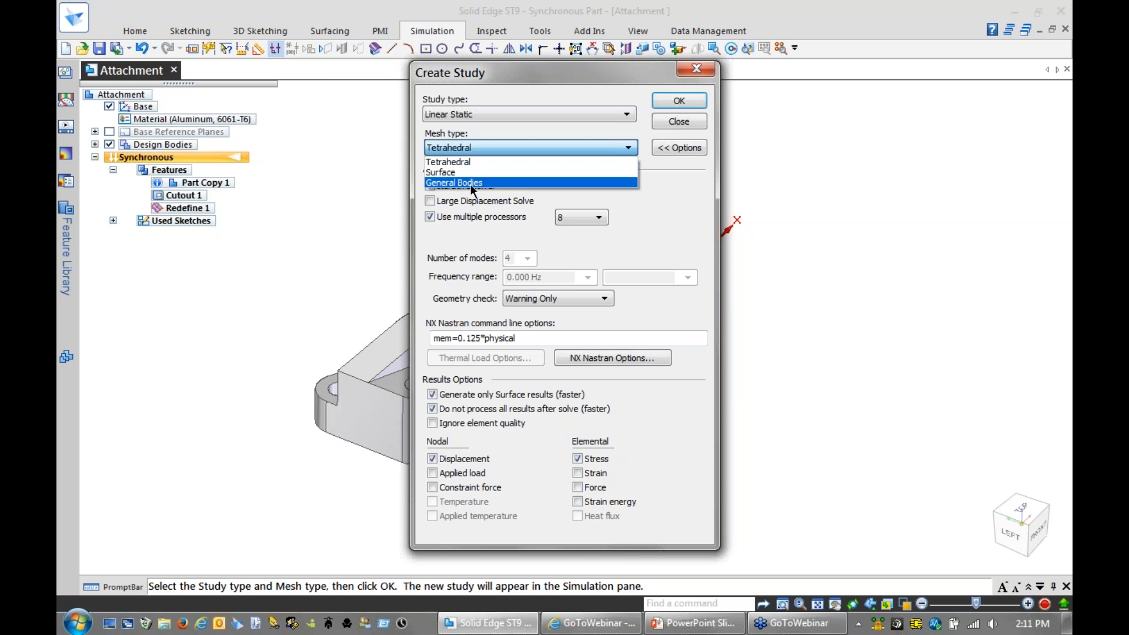
{"action": "left_click", "coordinate": [669, 217]}
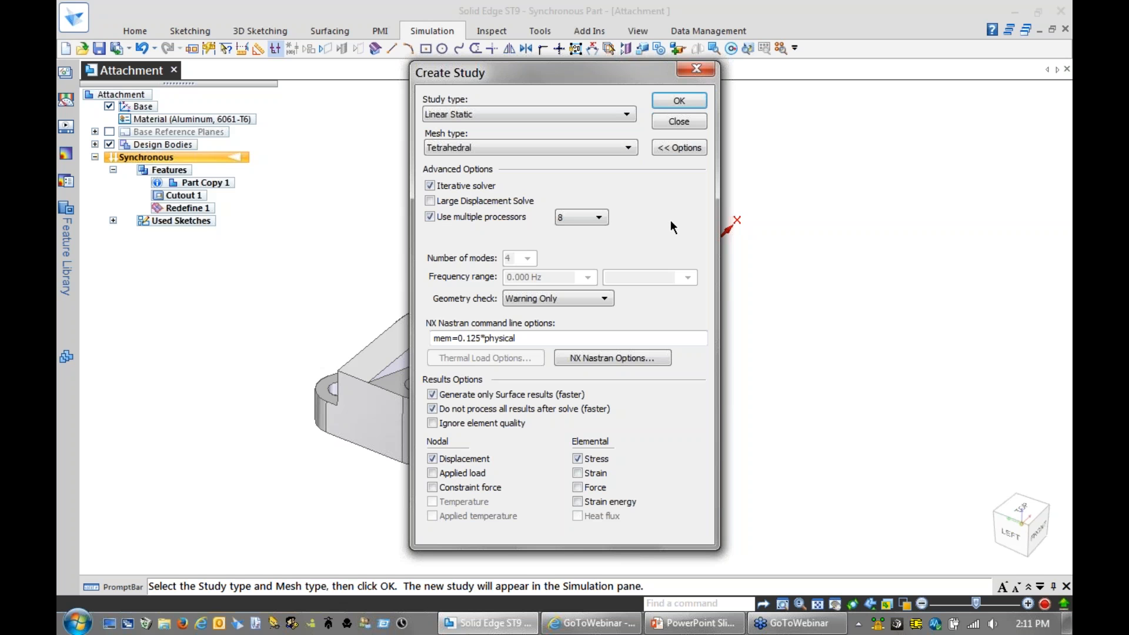
{"action": "left_click", "coordinate": [679, 101]}
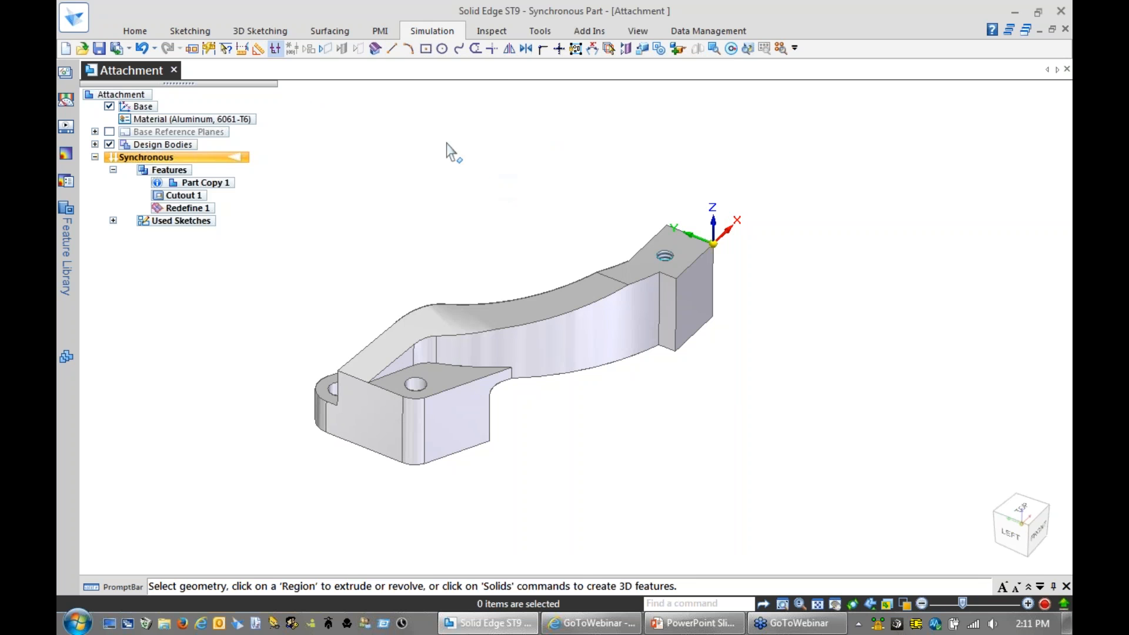
Step: Apply a force load to the cylindrical faces of the arm's two mounting holes
{"action": "left_click", "coordinate": [425, 29]}
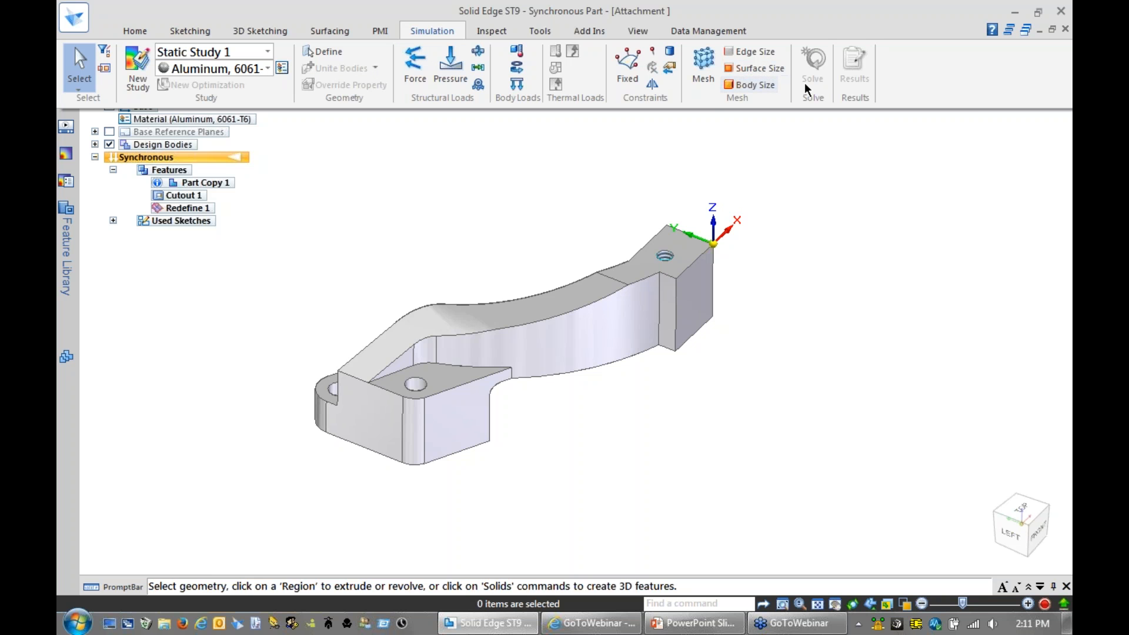
{"action": "left_click", "coordinate": [415, 78]}
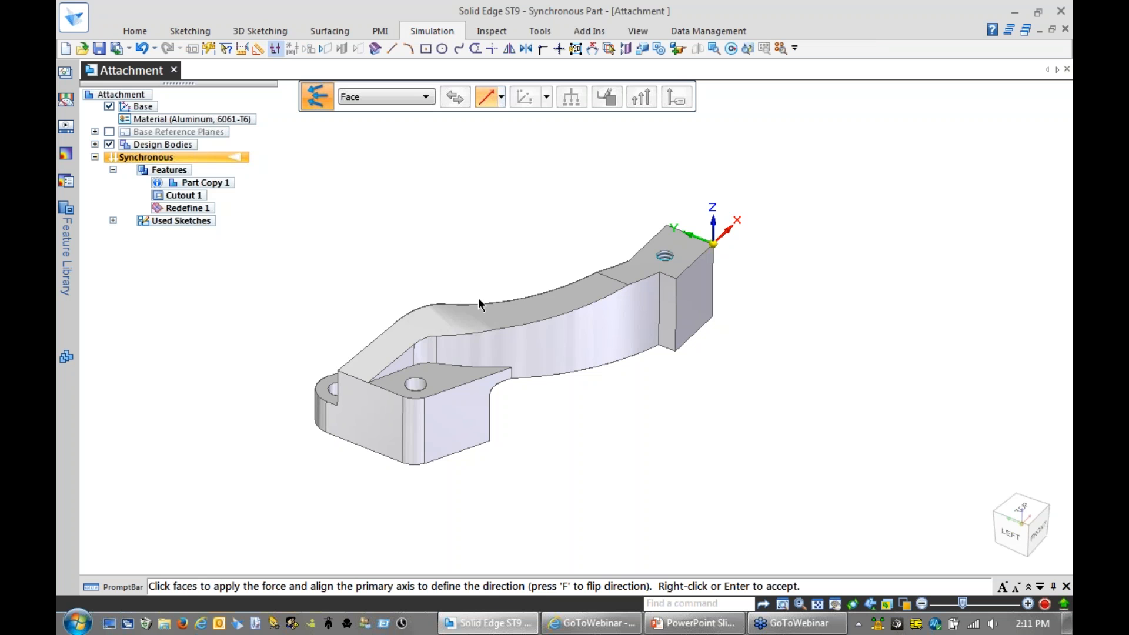
{"action": "scroll", "coordinate": [604, 391], "scroll_direction": "up", "scroll_amount": 3}
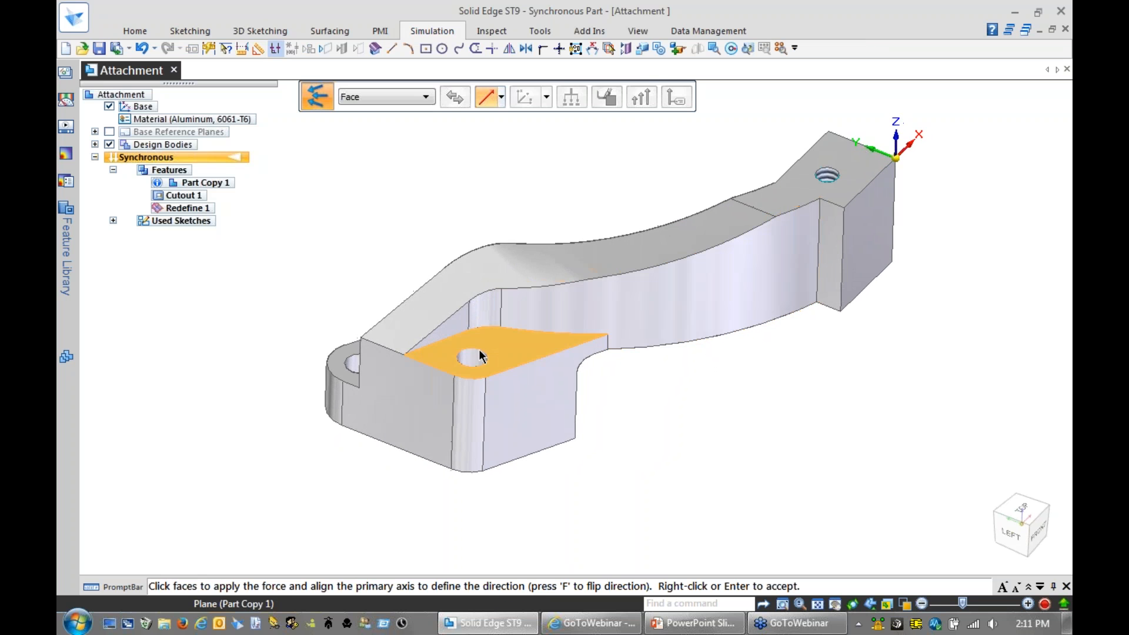
{"action": "left_click", "coordinate": [471, 368]}
{"action": "left_click", "coordinate": [353, 373]}
{"action": "middle_click_drag", "start_coordinate": [304, 297], "coordinate": [299, 245]}
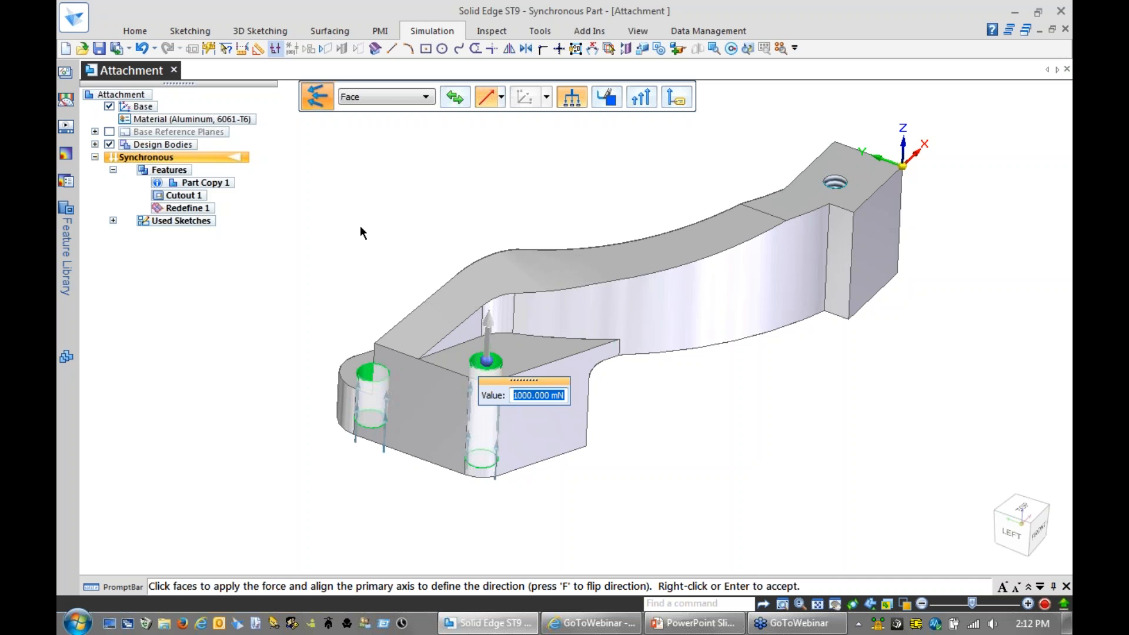
{"action": "type", "text": "1"}
{"action": "key", "text": "Return"}
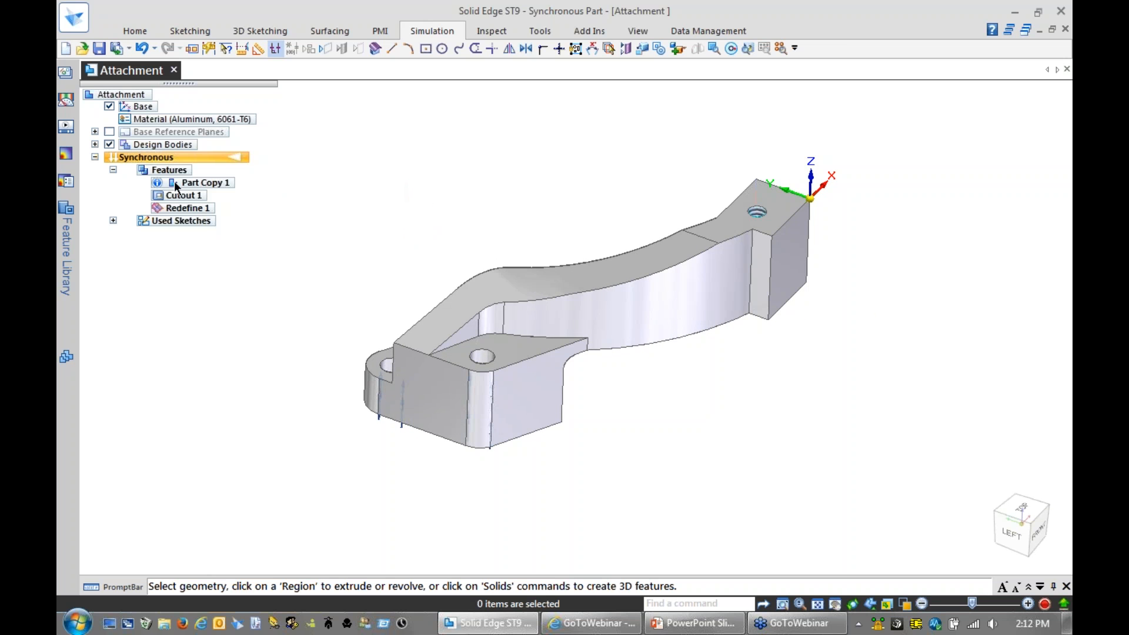
Step: Keep the simulation study tree open beside the model and inspect the loads defined in Static Study 1
{"action": "left_click", "coordinate": [432, 30]}
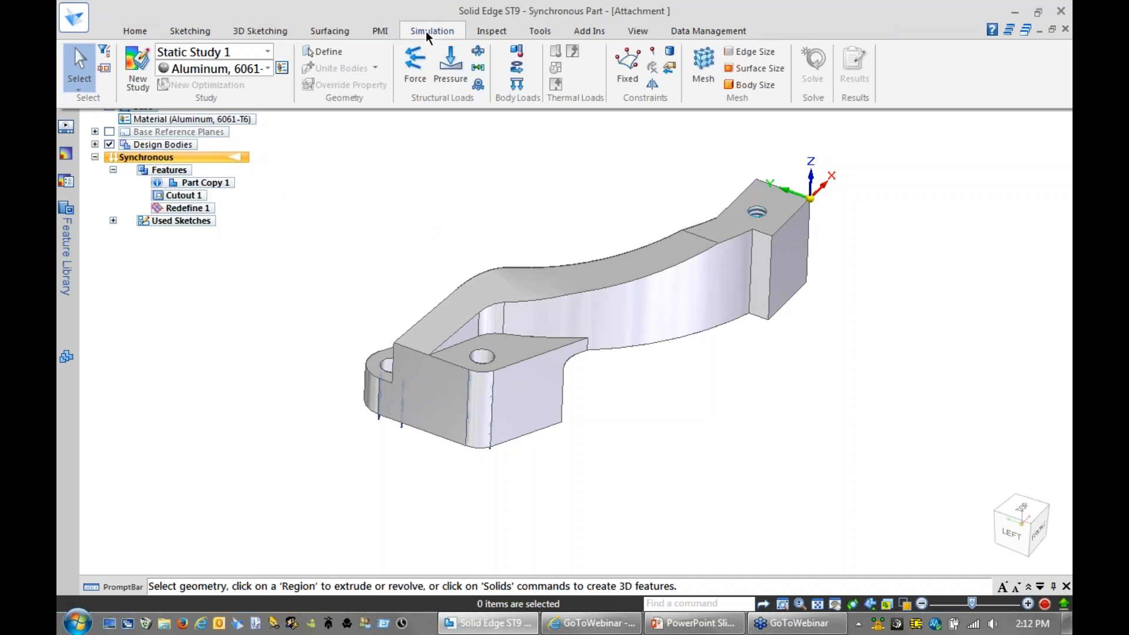
{"action": "left_click", "coordinate": [579, 163]}
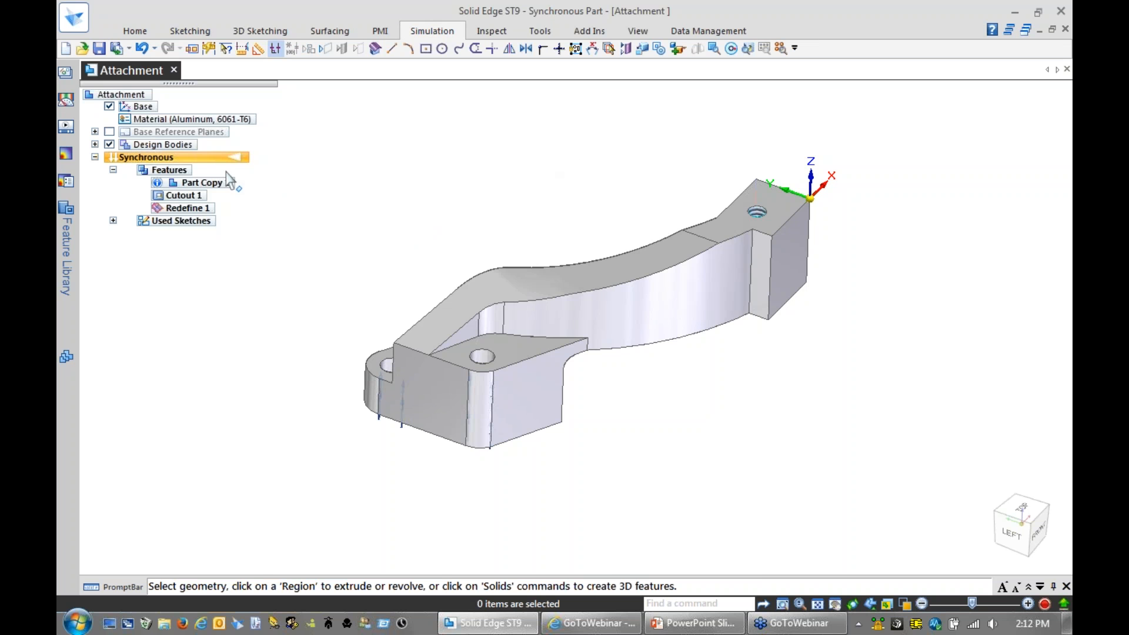
{"action": "left_click", "coordinate": [66, 154]}
{"action": "left_click", "coordinate": [238, 67]}
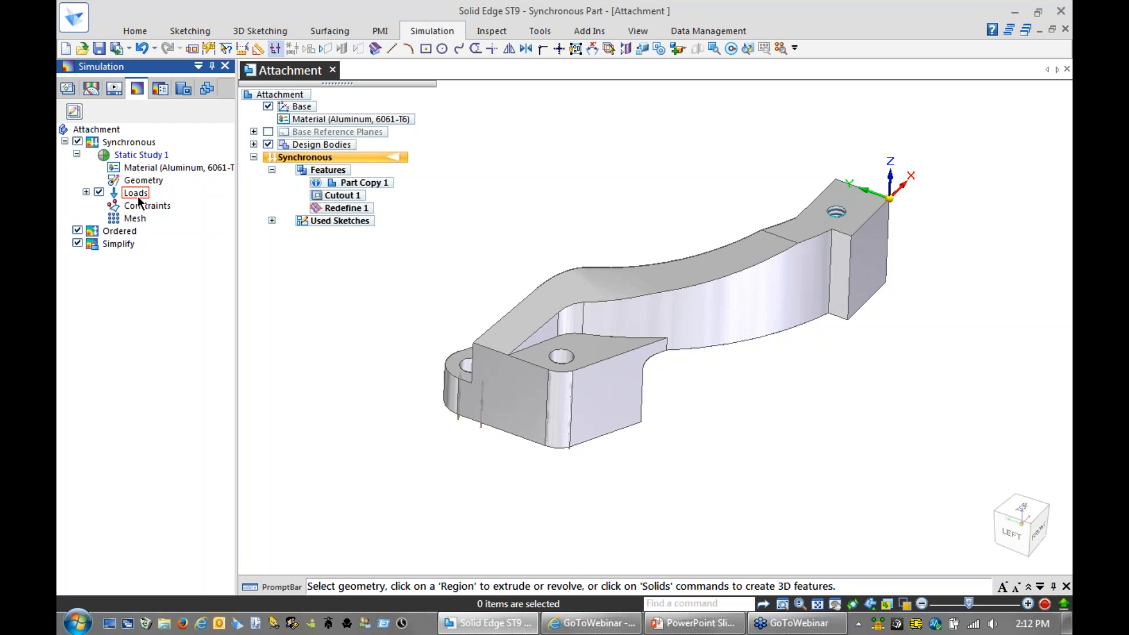
{"action": "left_click", "coordinate": [87, 193]}
{"action": "left_click", "coordinate": [87, 192]}
Step: Add a Fixed constraint to the cylindrical face of the threaded hole at the arm's inner end
{"action": "right_click", "coordinate": [142, 203]}
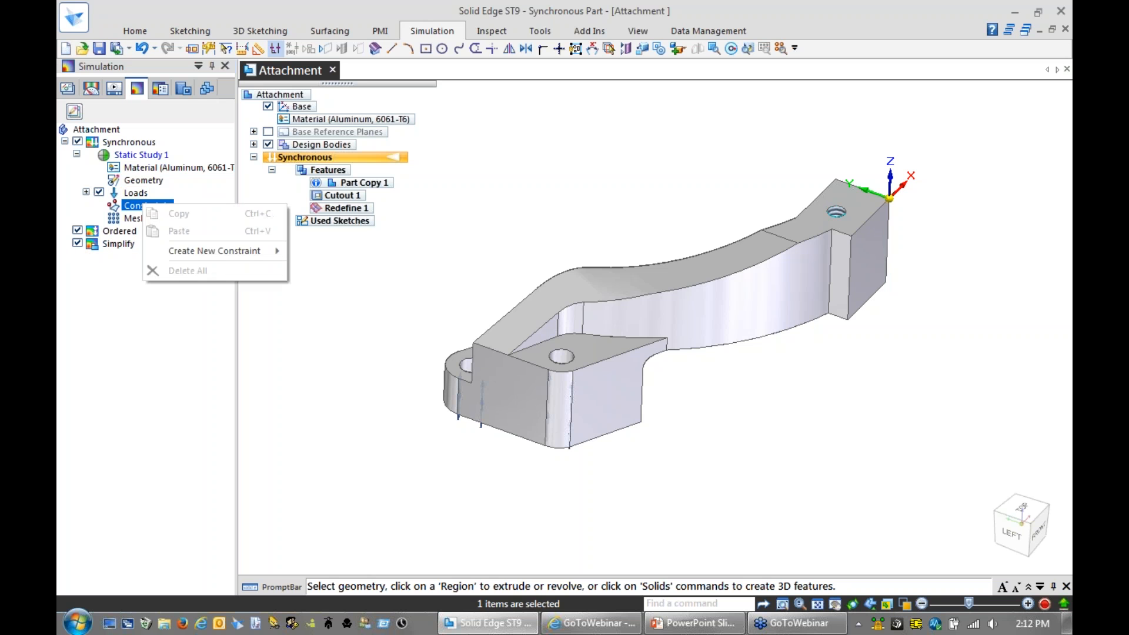
{"action": "mouse_move", "coordinate": [238, 253]}
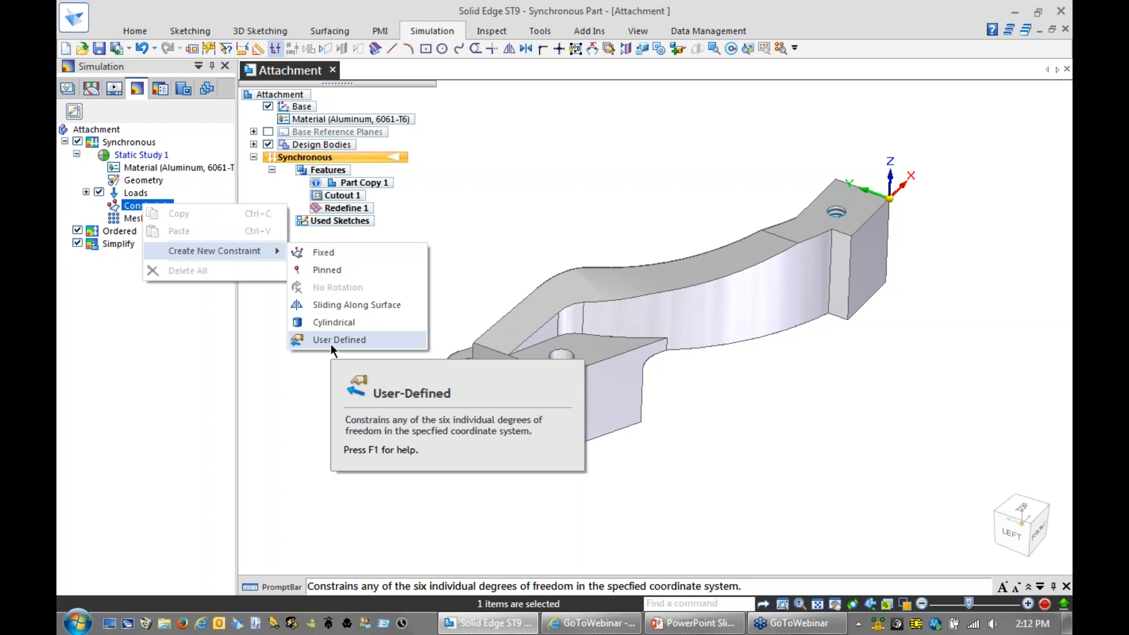
{"action": "left_click", "coordinate": [328, 254]}
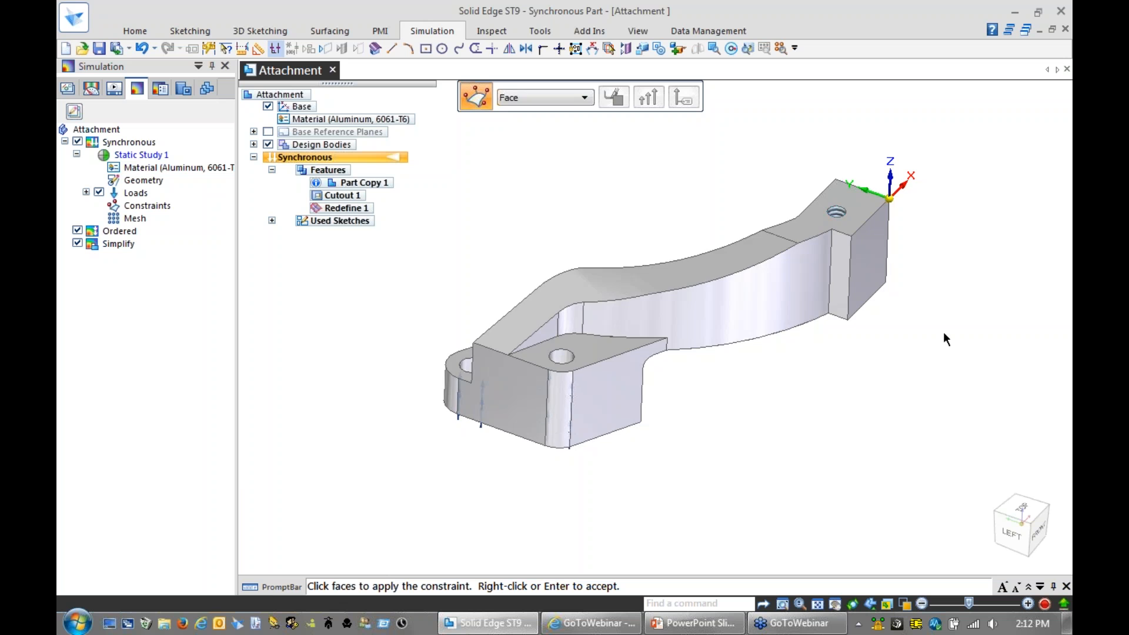
{"action": "scroll", "coordinate": [944, 343], "scroll_direction": "up", "scroll_amount": 2}
{"action": "scroll", "coordinate": [951, 329], "scroll_direction": "up", "scroll_amount": 1}
{"action": "left_click", "coordinate": [799, 202]}
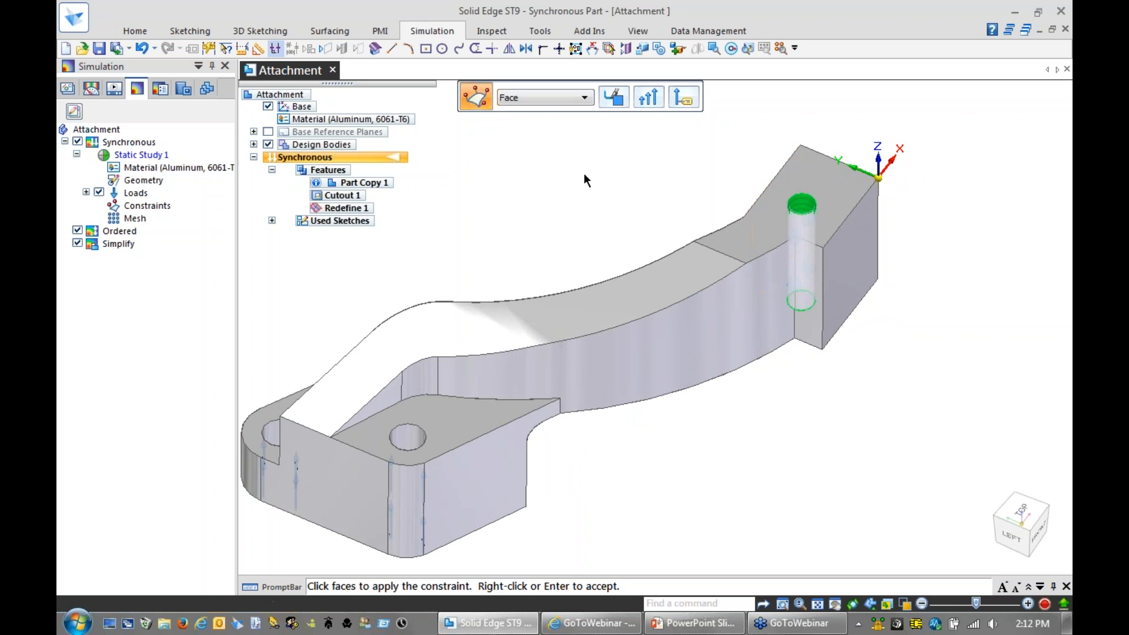
{"action": "right_click", "coordinate": [583, 170]}
{"action": "scroll", "coordinate": [552, 171], "scroll_direction": "down", "scroll_amount": 2}
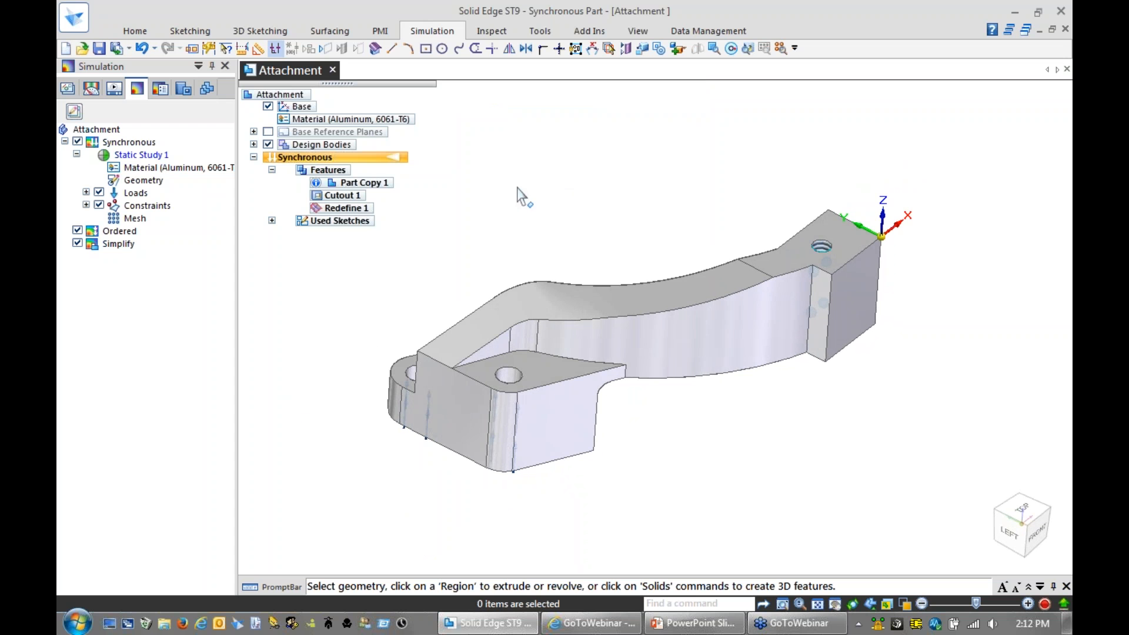
Step: Add a Sliding Along Surface constraint to the two planar symmetry cut faces meeting at the origin
{"action": "right_click", "coordinate": [142, 207]}
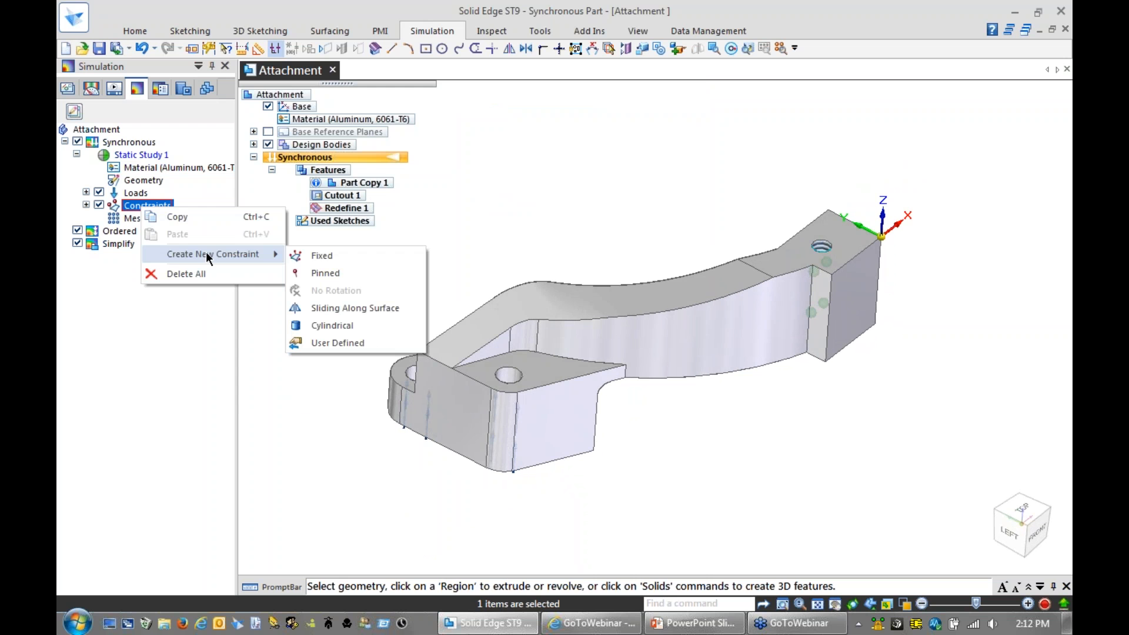
{"action": "left_click", "coordinate": [341, 307]}
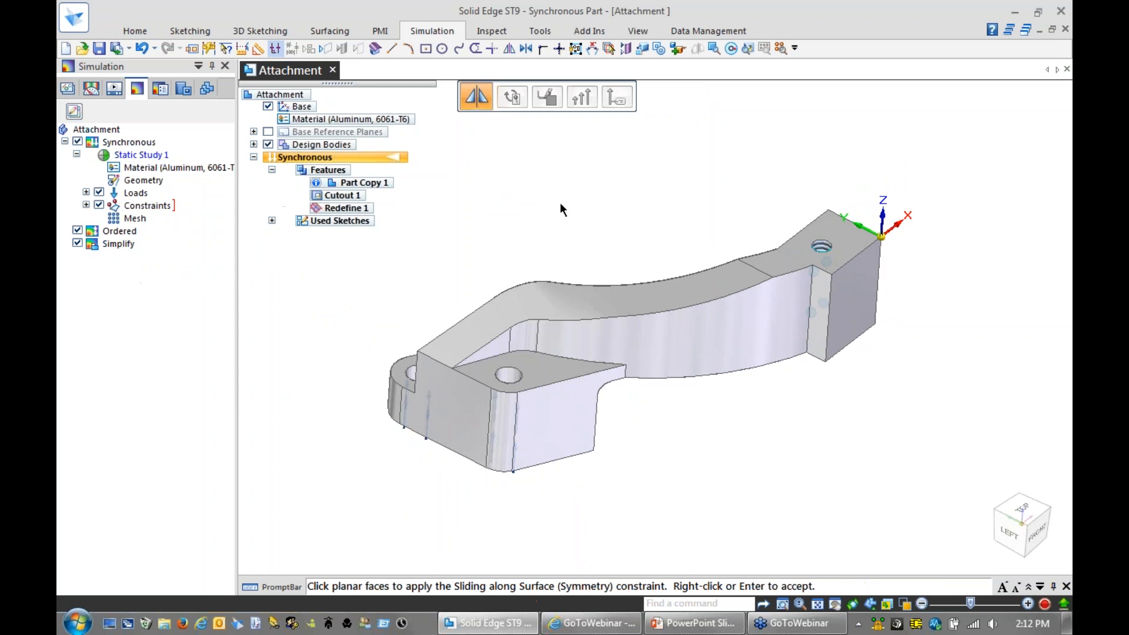
{"action": "middle_click_drag", "start_coordinate": [693, 278], "coordinate": [710, 430]}
{"action": "left_click", "coordinate": [710, 432]}
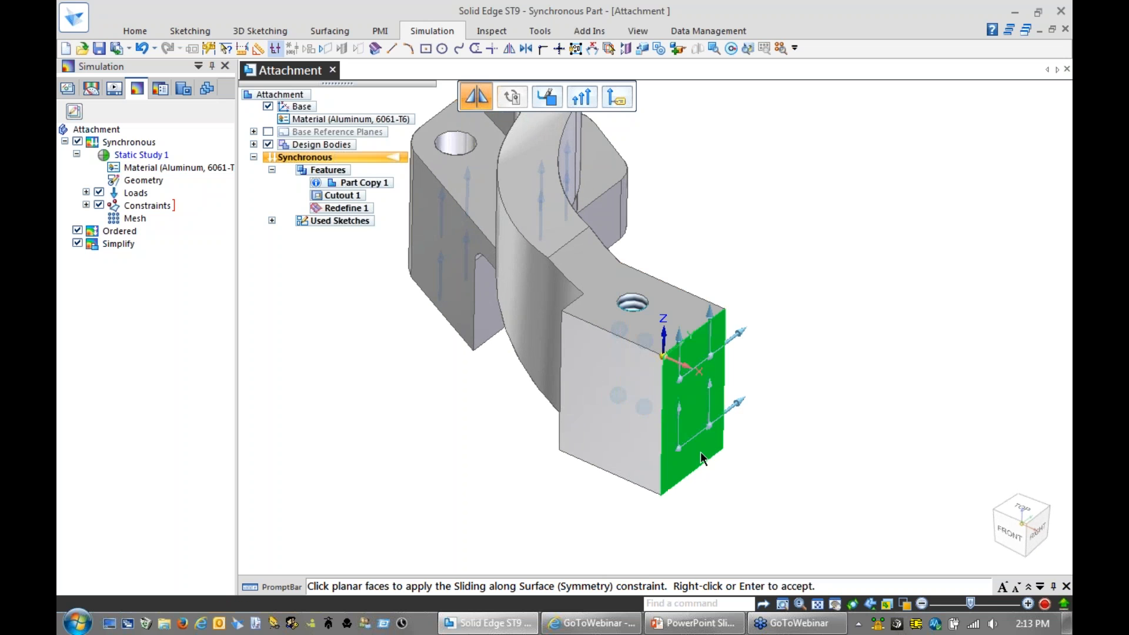
{"action": "left_click", "coordinate": [606, 432]}
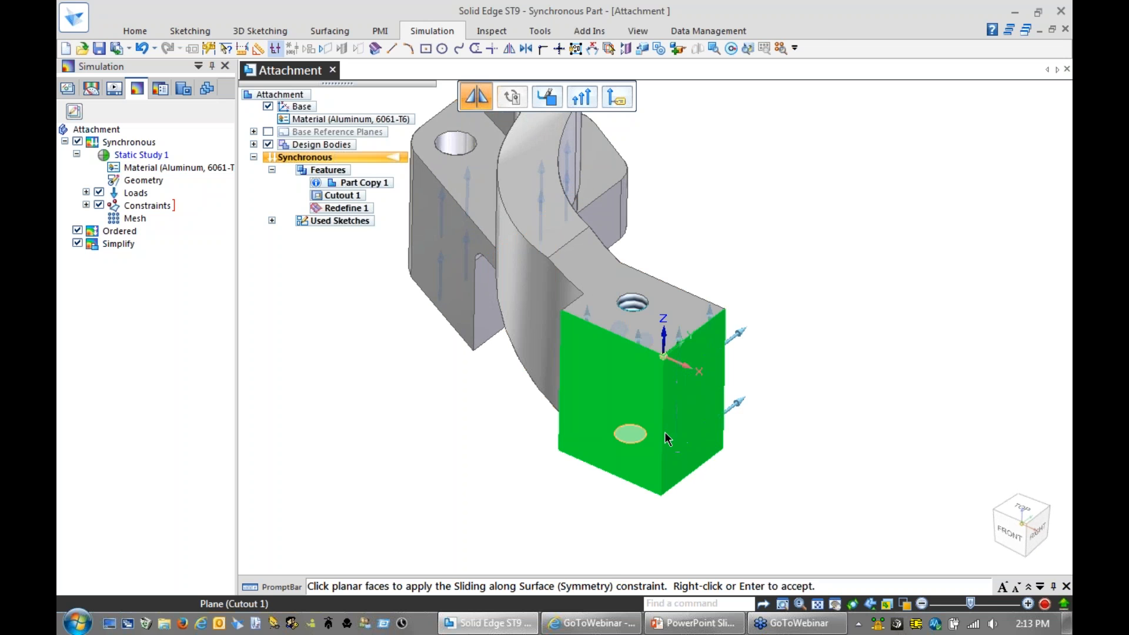
{"action": "right_click", "coordinate": [835, 270]}
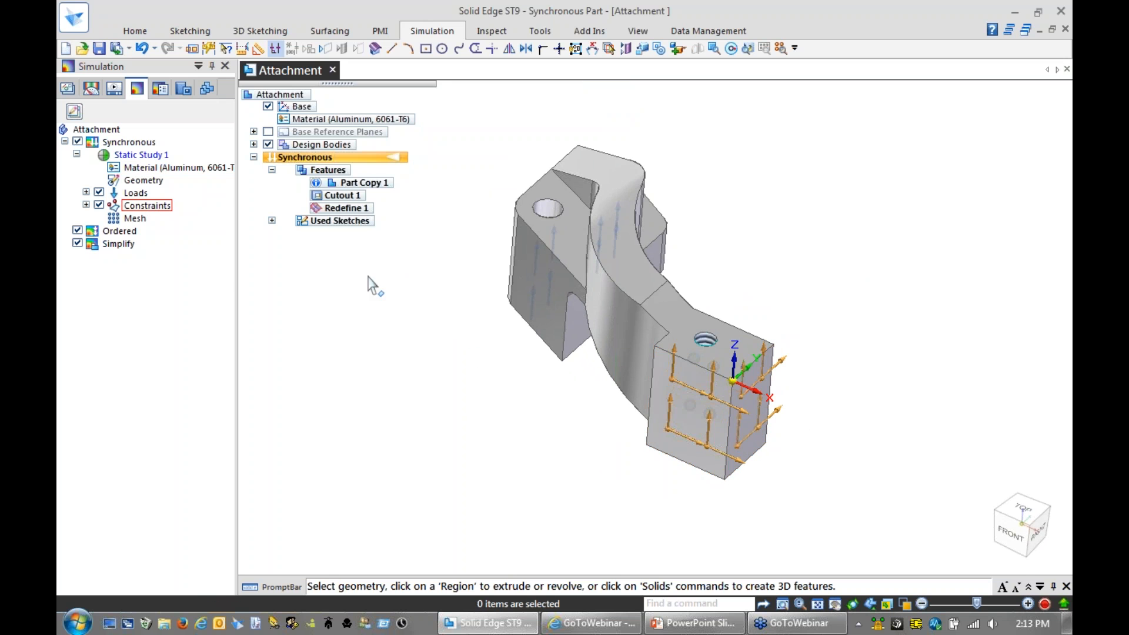
Step: Hide the load and constraint symbols, and mesh and solve the study with the tetrahedral mesh
{"action": "left_click", "coordinate": [99, 192]}
{"action": "left_click", "coordinate": [99, 205]}
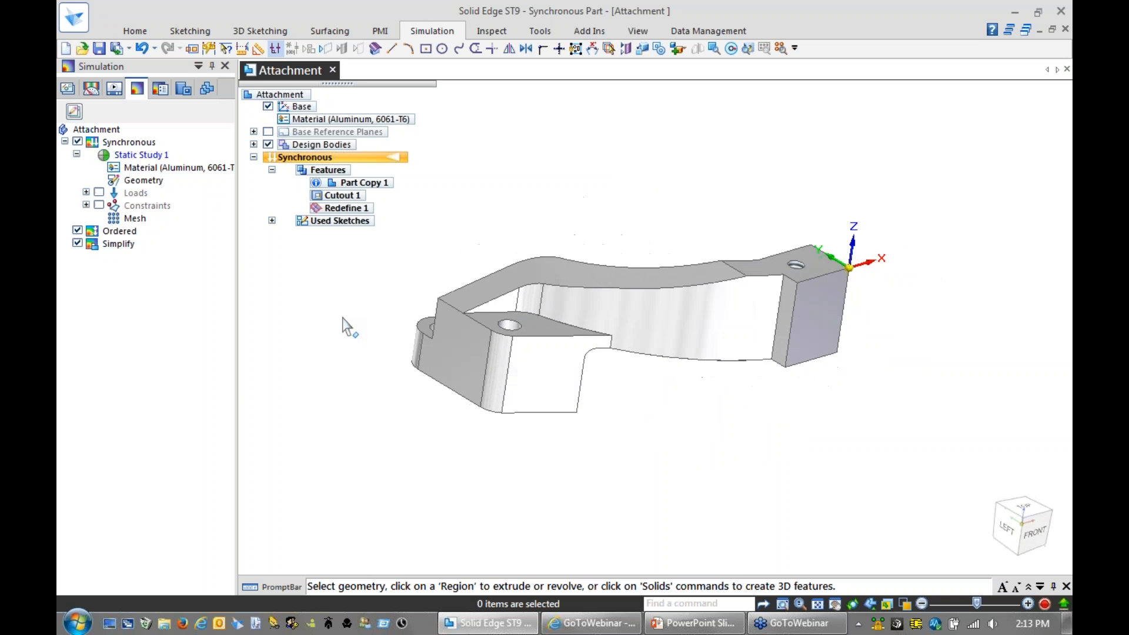
{"action": "right_click", "coordinate": [117, 217]}
{"action": "left_click", "coordinate": [155, 260]}
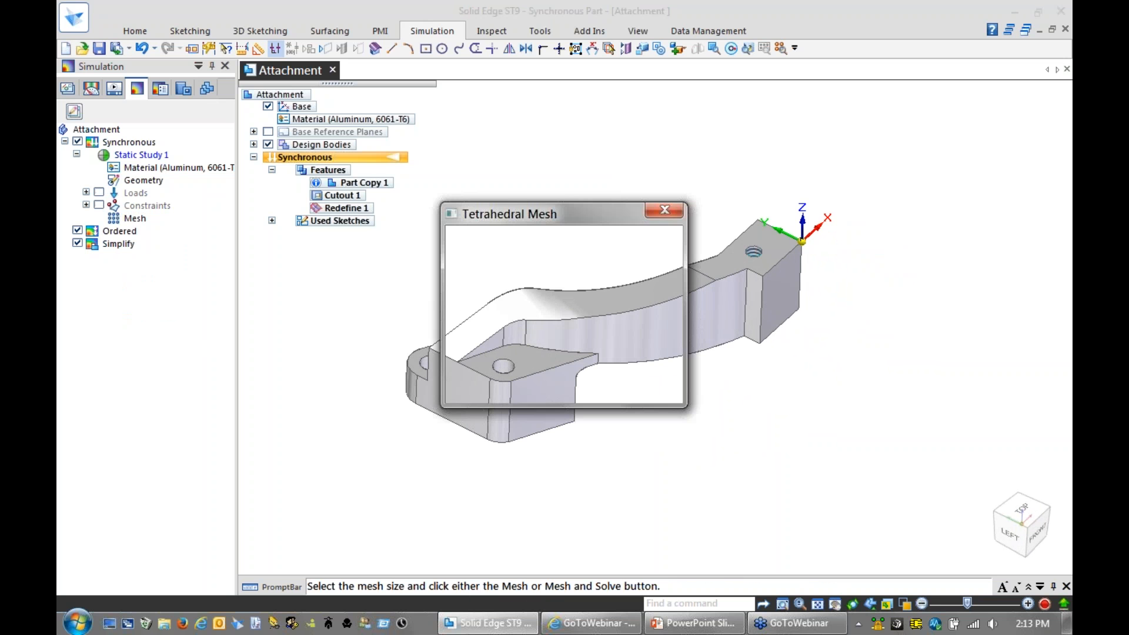
{"action": "left_click_drag", "start_coordinate": [579, 216], "coordinate": [342, 186]}
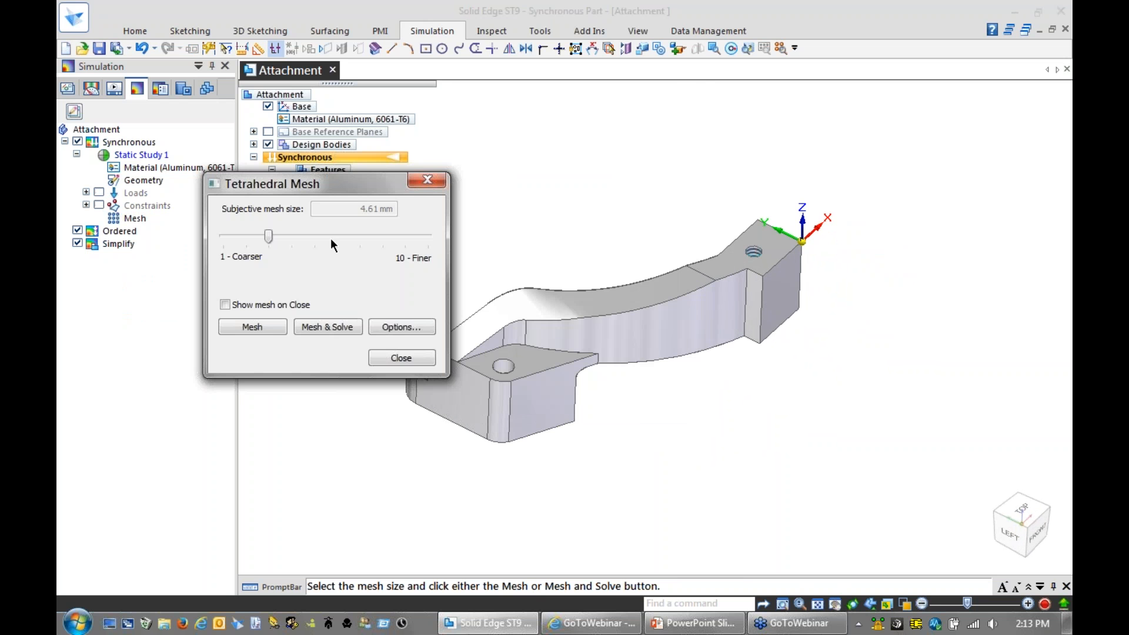
{"action": "left_click", "coordinate": [339, 327]}
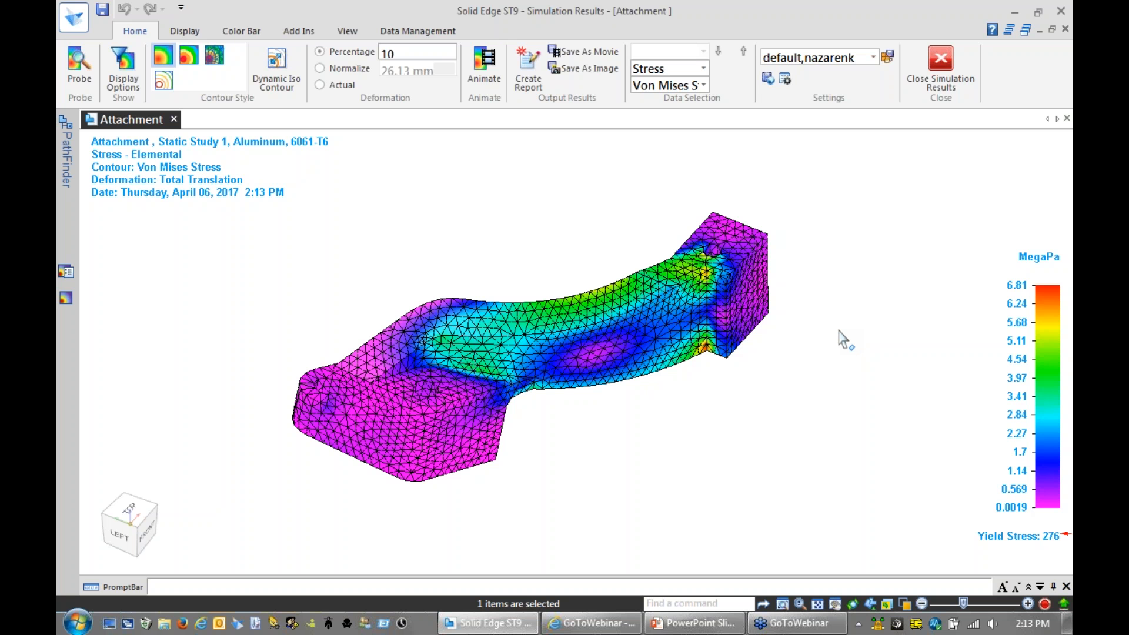
Step: Compare the Von Mises stress near the constrained end of the arm in the banded, per-element and line contour styles
{"action": "middle_click_drag", "start_coordinate": [864, 327], "coordinate": [864, 320]}
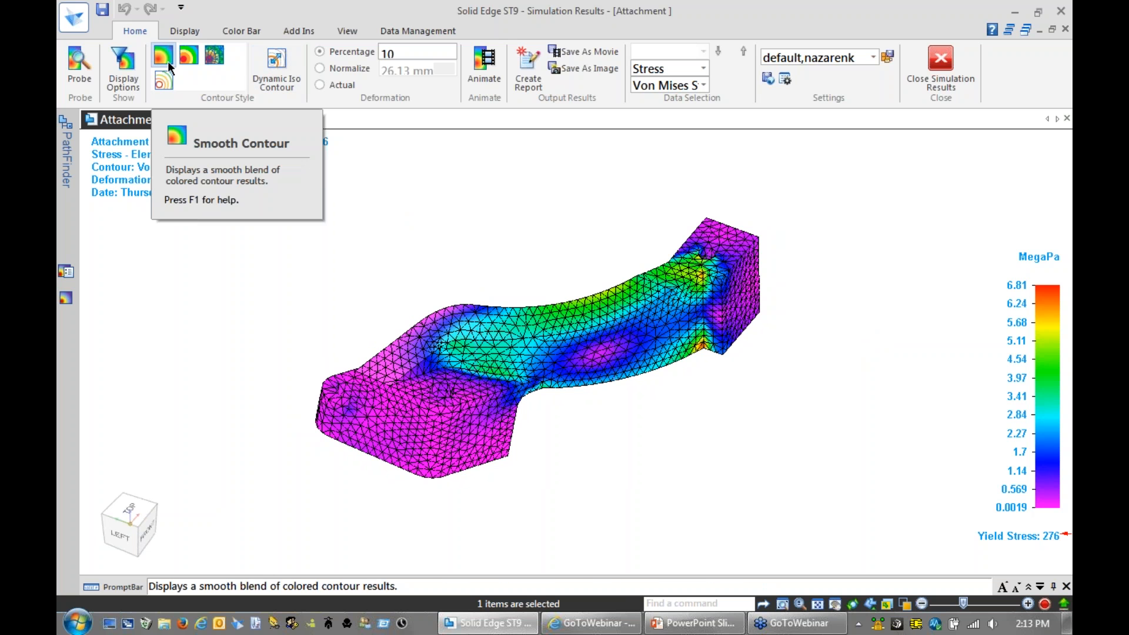
{"action": "scroll", "coordinate": [663, 441], "scroll_direction": "up", "scroll_amount": 2}
{"action": "scroll", "coordinate": [844, 383], "scroll_direction": "up", "scroll_amount": 5}
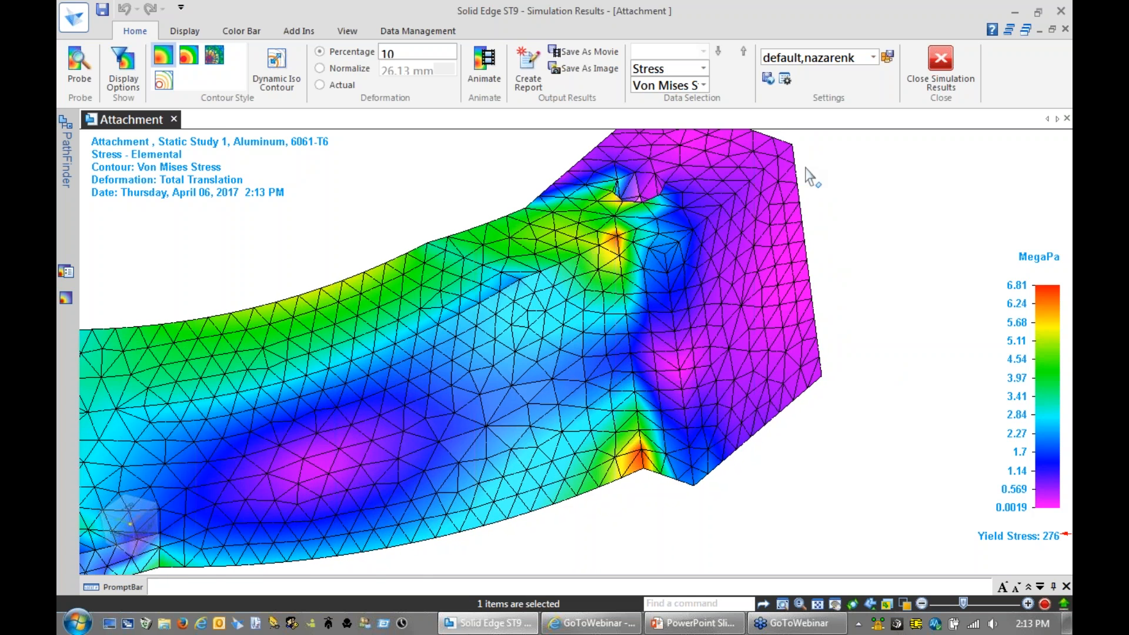
{"action": "scroll", "coordinate": [441, 171], "scroll_direction": "down", "scroll_amount": 1}
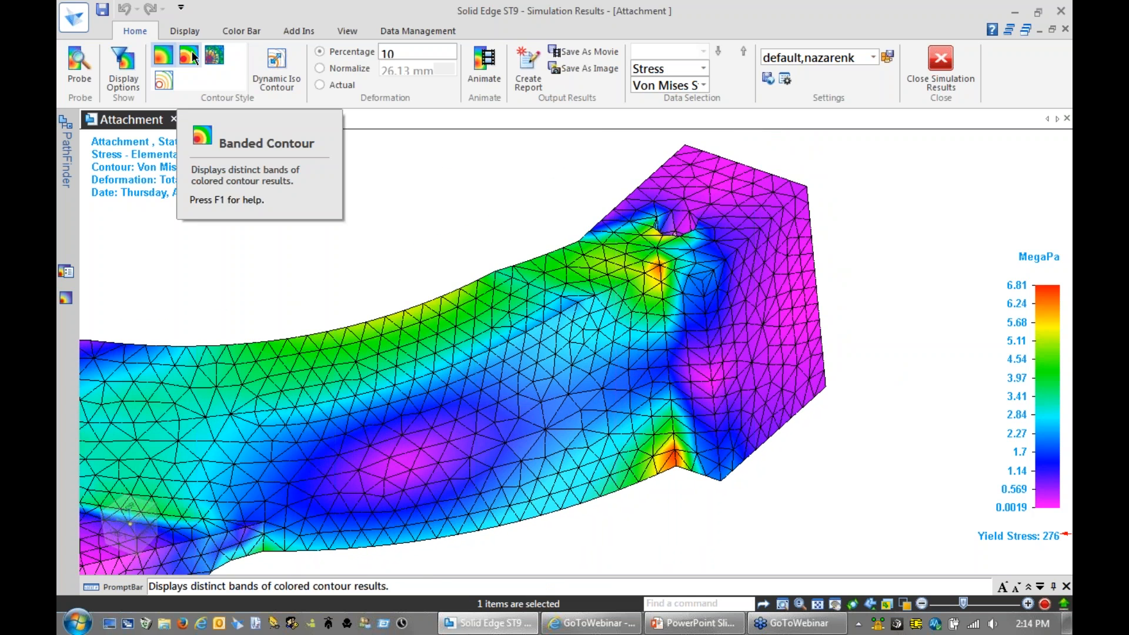
{"action": "left_click", "coordinate": [192, 56]}
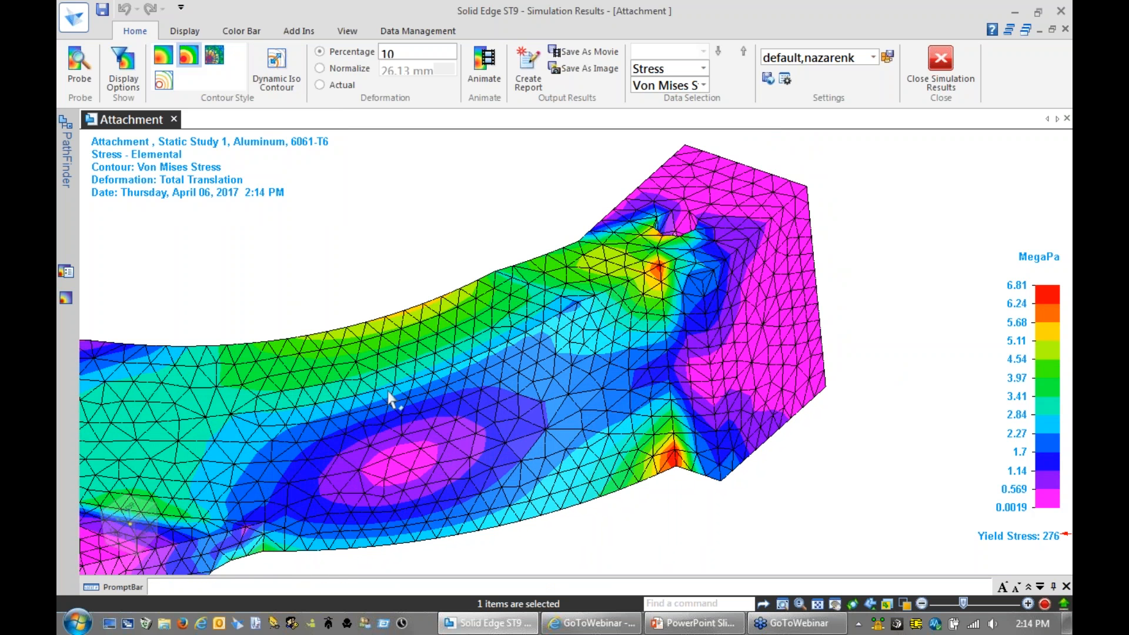
{"action": "left_click", "coordinate": [214, 55]}
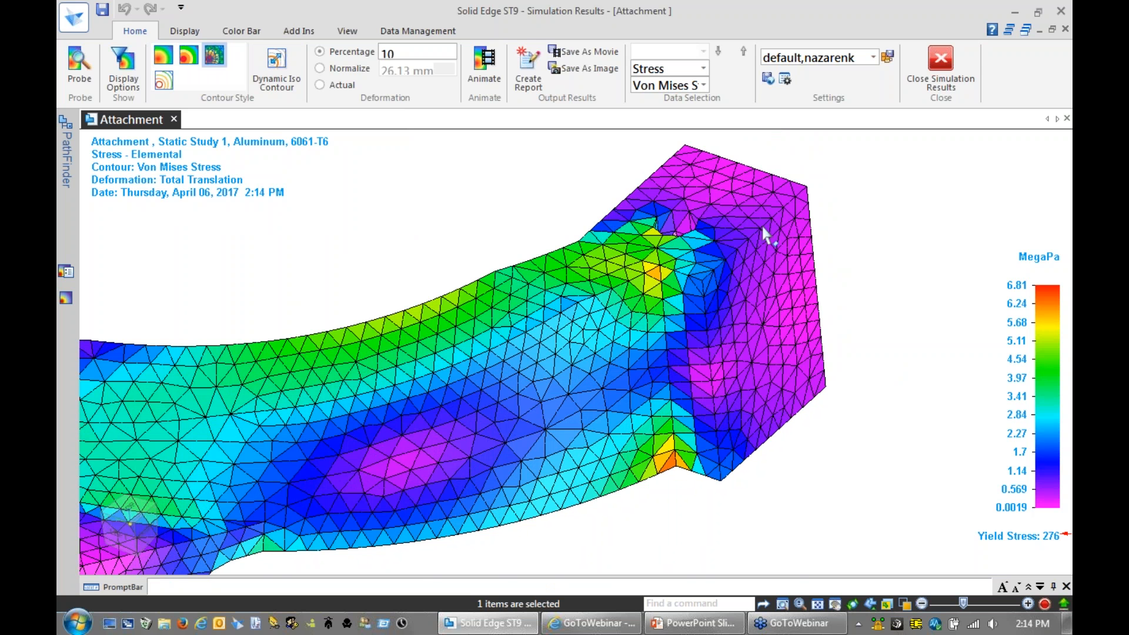
{"action": "left_click", "coordinate": [167, 79]}
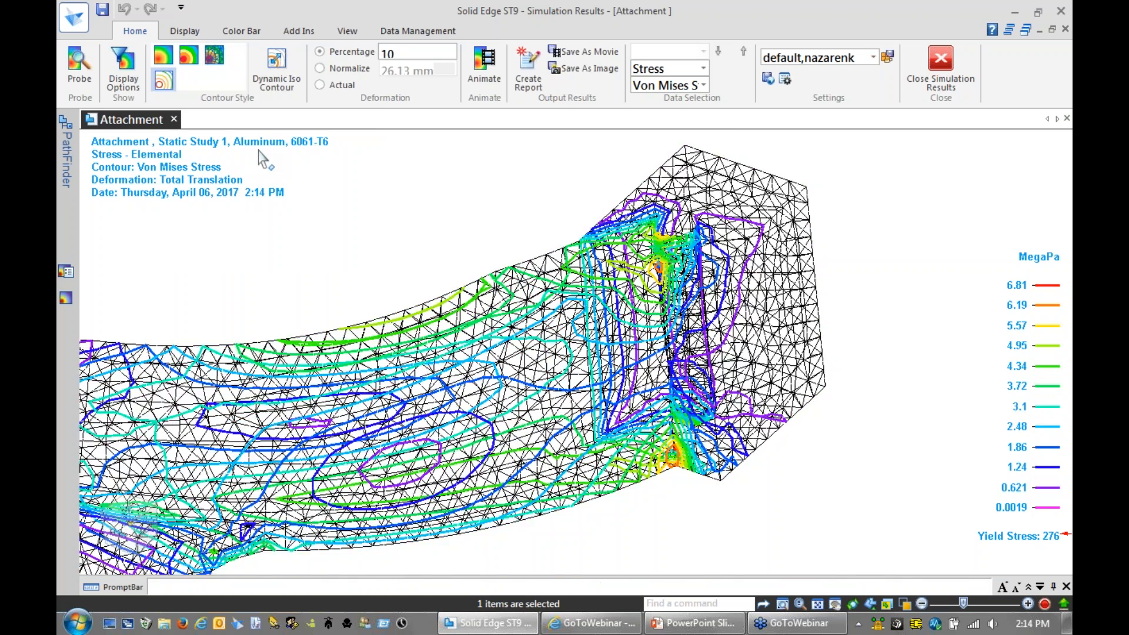
Step: Sweep a dynamic iso contour of the Von Mises stress up to about 6.1 MPa and down to 0.751 MPa
{"action": "scroll", "coordinate": [262, 151], "scroll_direction": "down", "scroll_amount": 5}
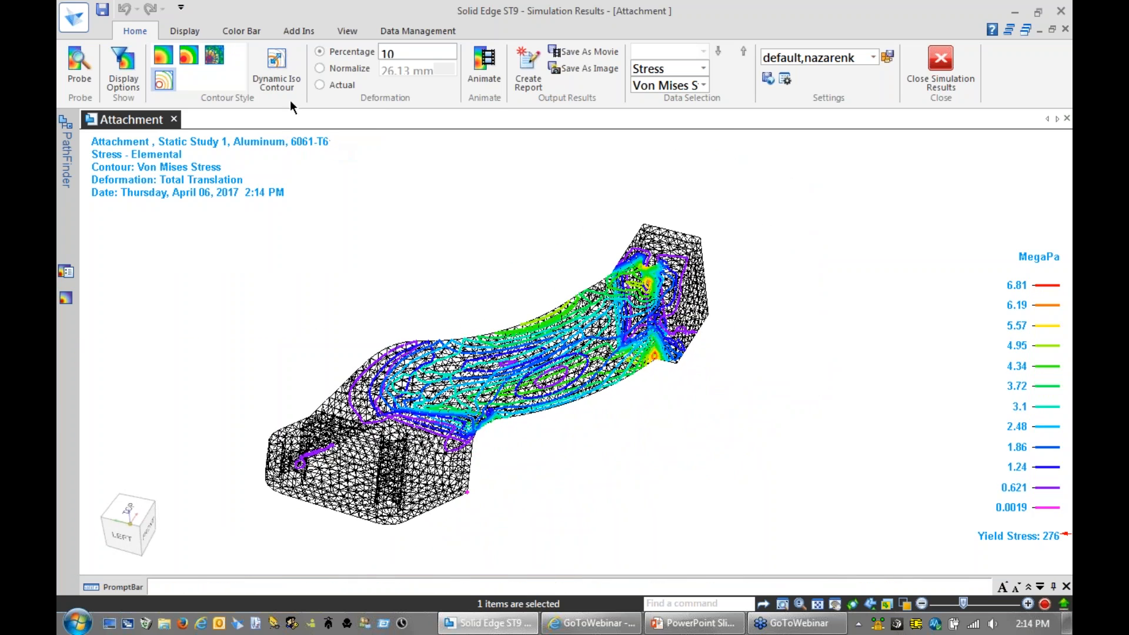
{"action": "left_click", "coordinate": [278, 64]}
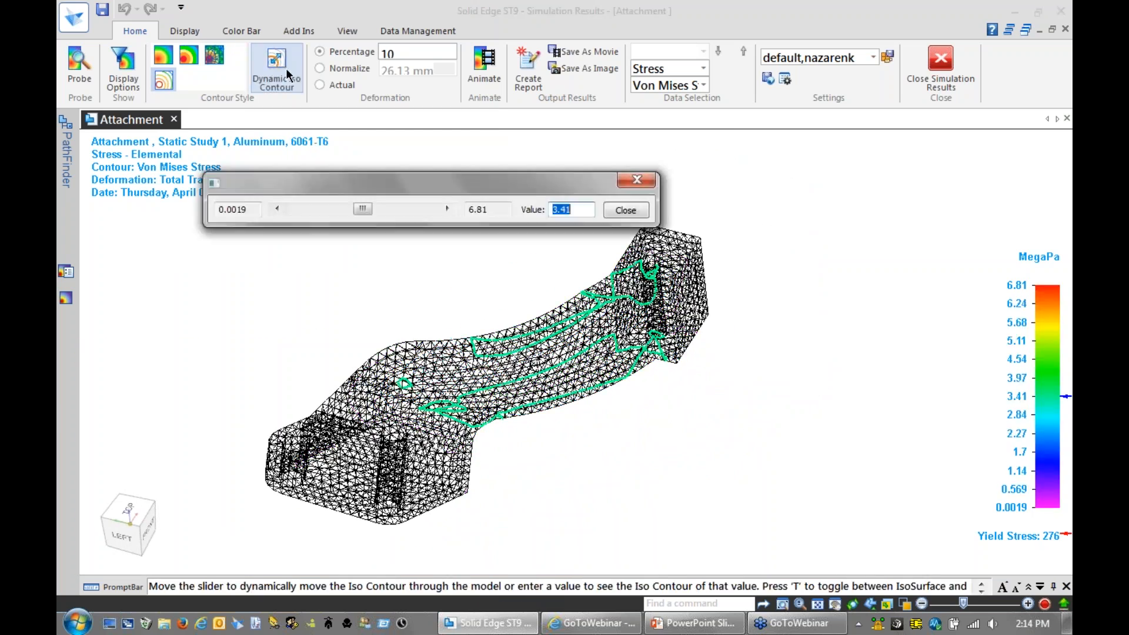
{"action": "left_click_drag", "start_coordinate": [363, 211], "coordinate": [412, 222]}
{"action": "scroll", "coordinate": [618, 450], "scroll_direction": "up", "scroll_amount": 4}
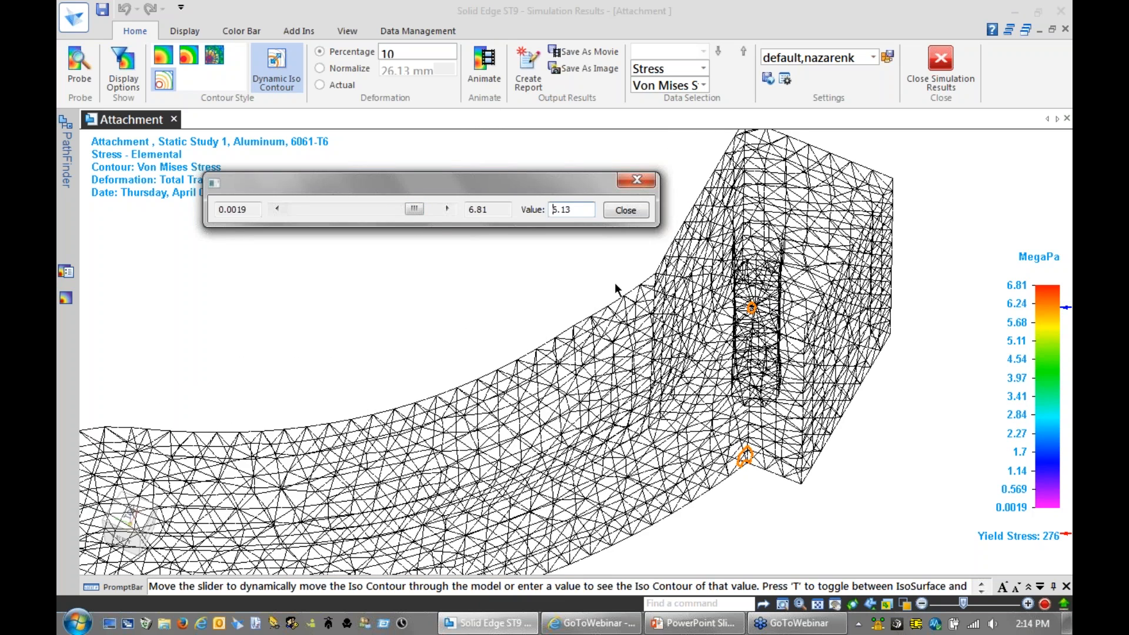
{"action": "left_click_drag", "start_coordinate": [411, 211], "coordinate": [316, 214]}
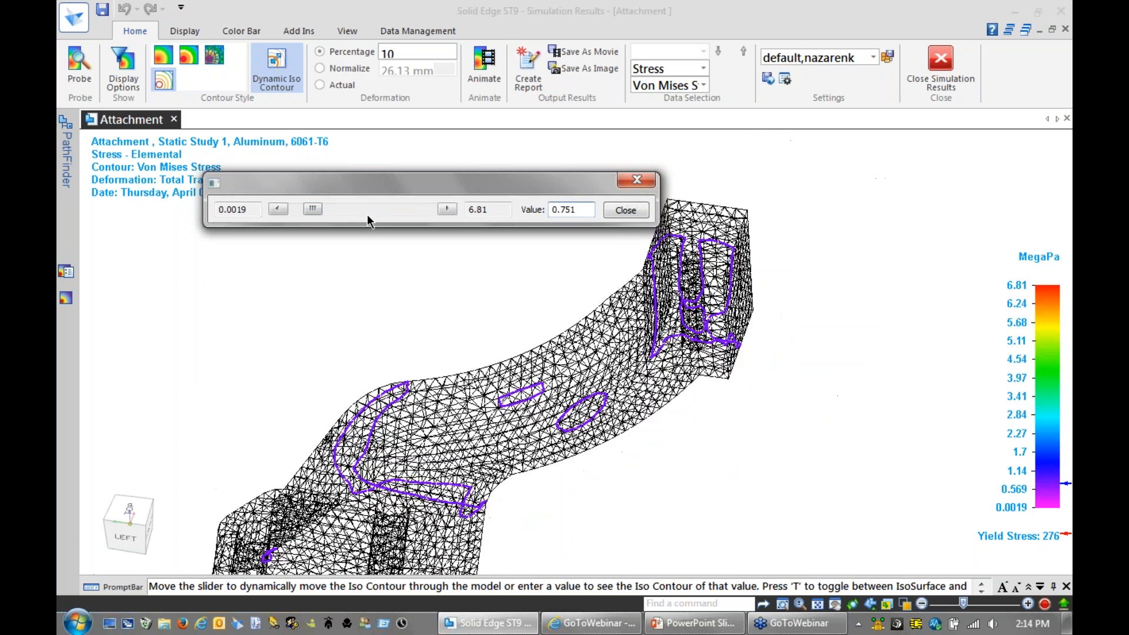
{"action": "left_click", "coordinate": [625, 210]}
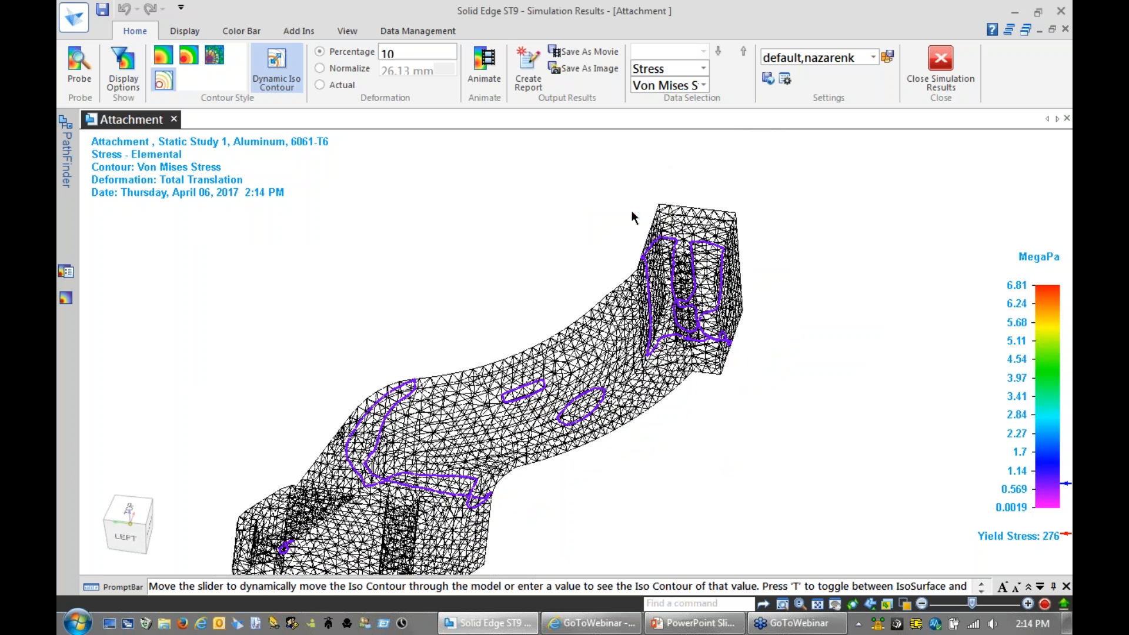
Step: Restore the smooth contour style and probe nodes at the upper and lower hot spots near the constrained end and at the arm's low-stress middle
{"action": "left_click", "coordinate": [165, 53]}
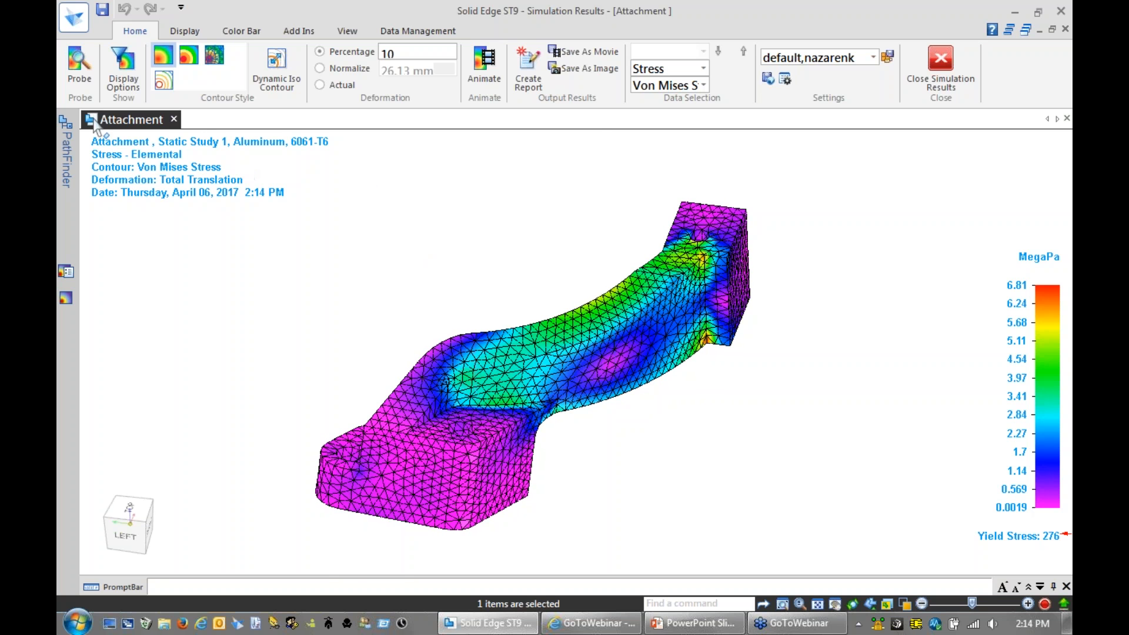
{"action": "left_click", "coordinate": [78, 64]}
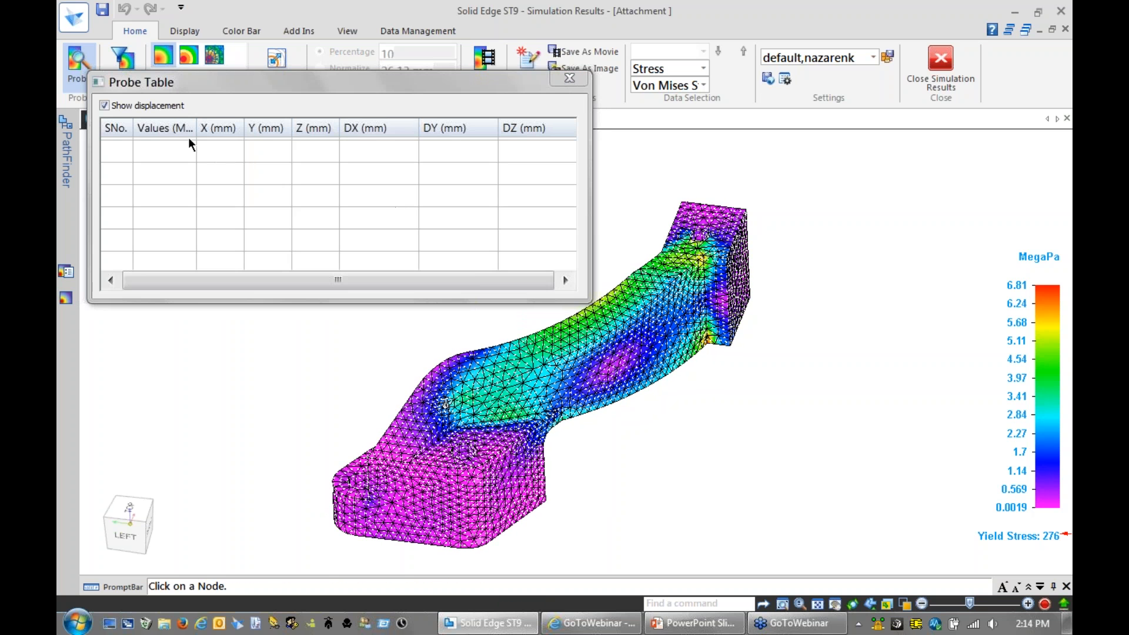
{"action": "left_click", "coordinate": [704, 263]}
{"action": "left_click", "coordinate": [790, 184]}
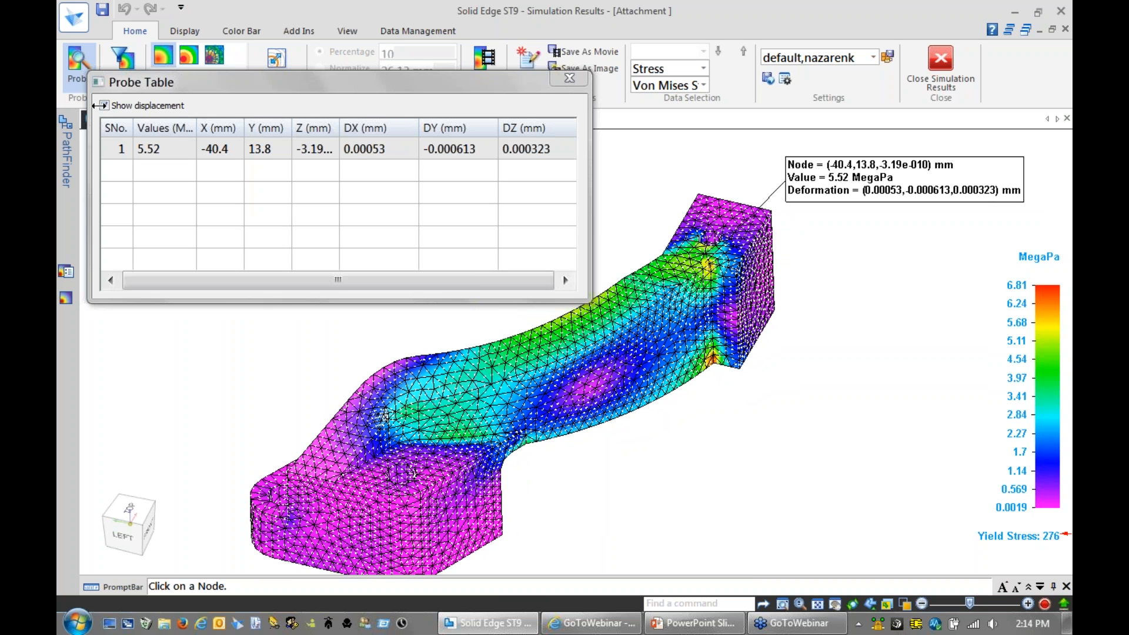
{"action": "left_click", "coordinate": [591, 389]}
{"action": "left_click", "coordinate": [677, 442]}
{"action": "left_click", "coordinate": [713, 359]}
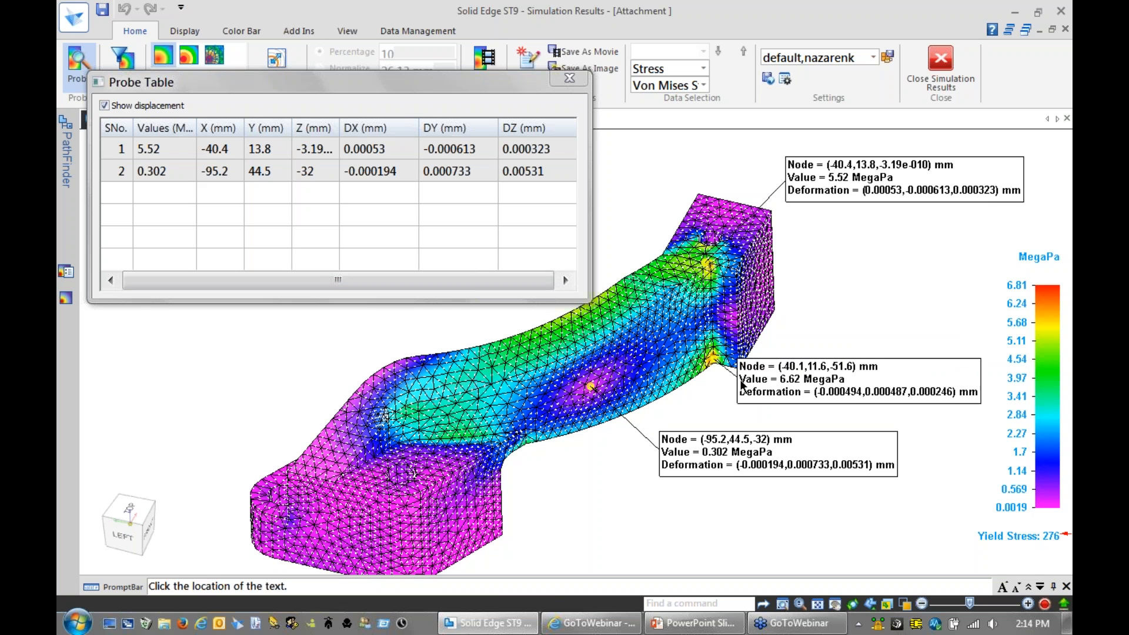
{"action": "left_click", "coordinate": [739, 391]}
Step: Select all three rows of the probe table, view their copy and sort options, and close the table
{"action": "left_click", "coordinate": [119, 151]}
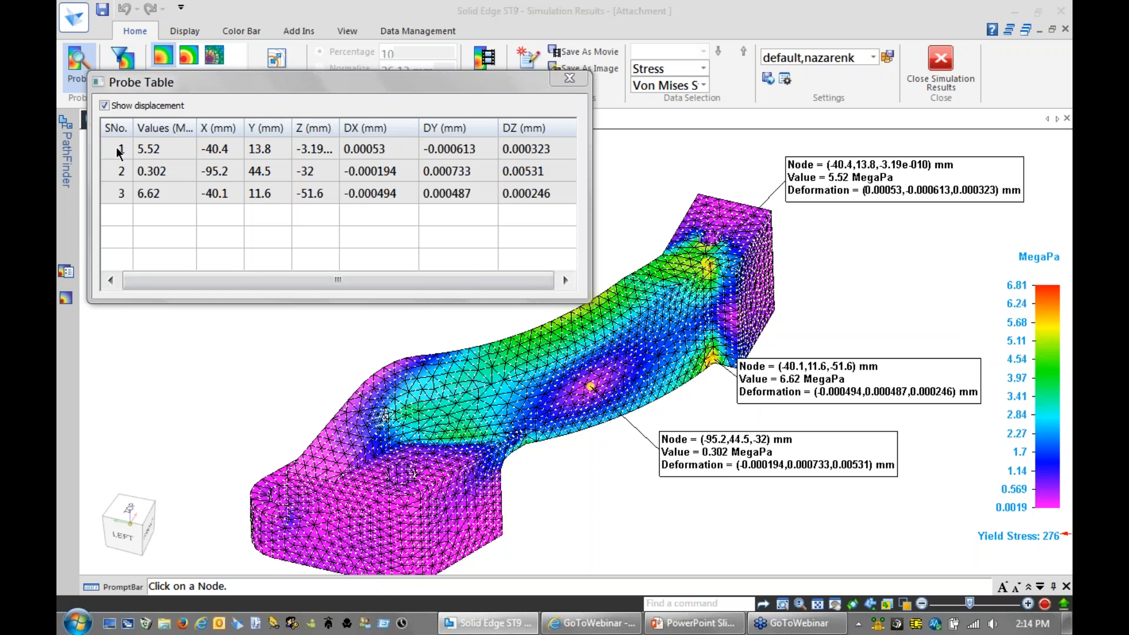
{"action": "left_click", "coordinate": [518, 197], "text": "shift"}
{"action": "right_click", "coordinate": [523, 193]}
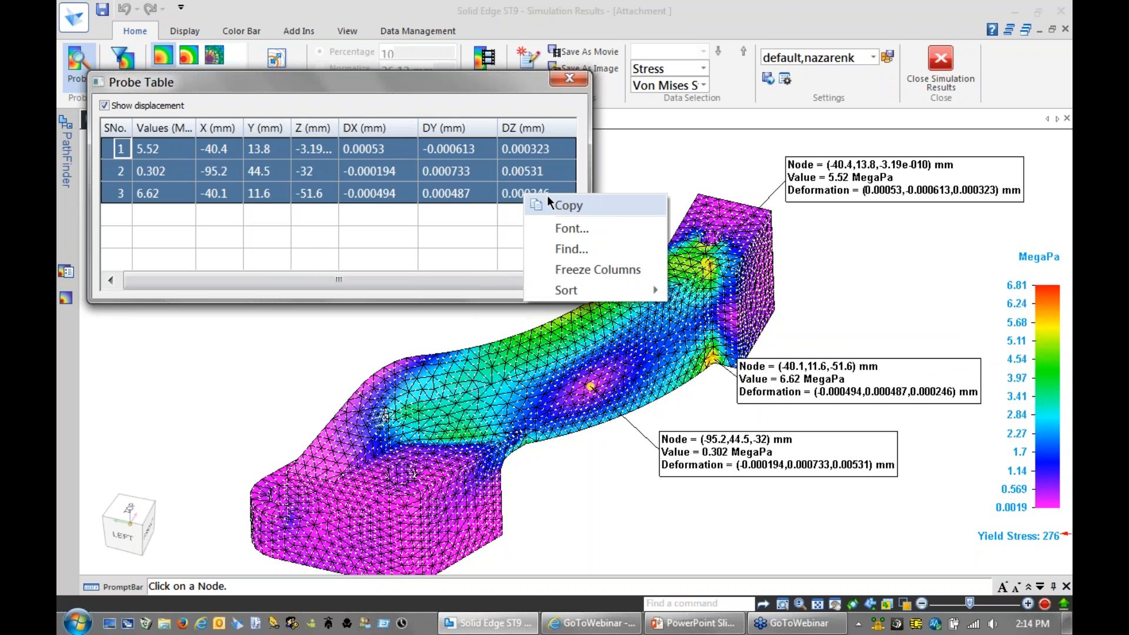
{"action": "left_click", "coordinate": [566, 77]}
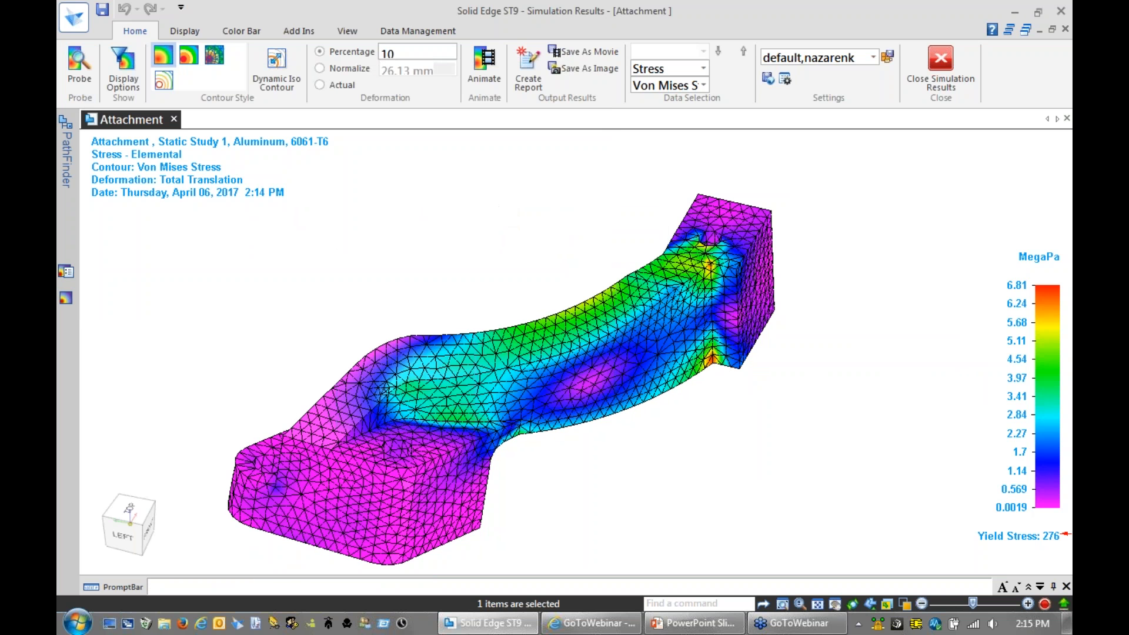
Step: Animate the Von Mises stress with 10 percent and then Actual deformation, and close the simulation results
{"action": "scroll", "coordinate": [501, 379], "scroll_direction": "down", "scroll_amount": 1}
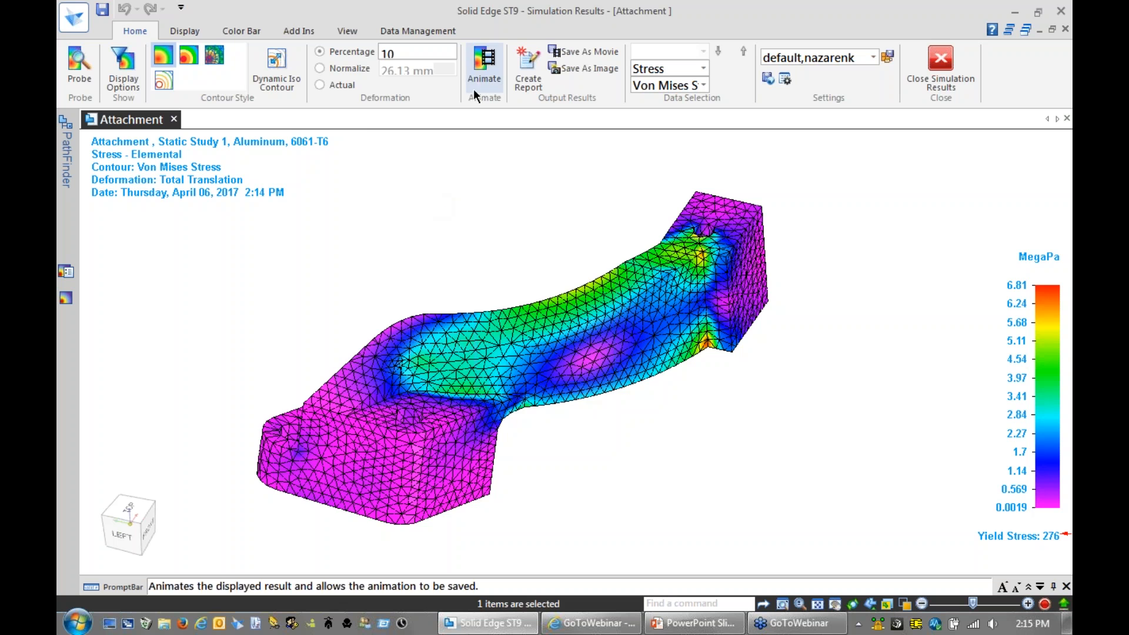
{"action": "left_click", "coordinate": [484, 65]}
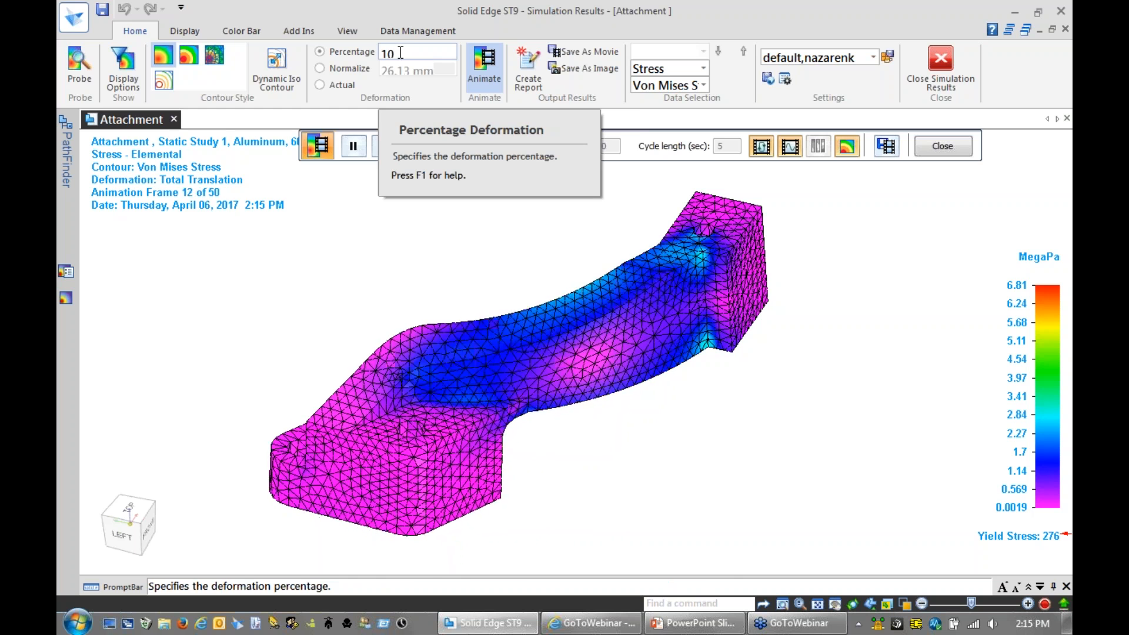
{"action": "left_click", "coordinate": [320, 85]}
{"action": "left_click", "coordinate": [481, 74]}
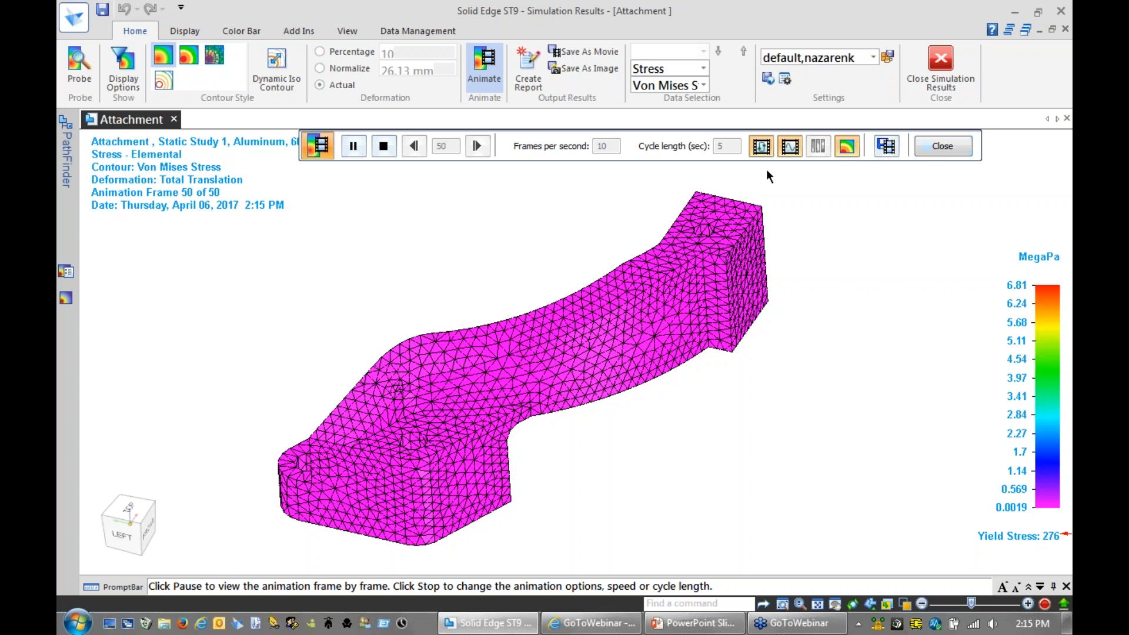
{"action": "left_click", "coordinate": [940, 147]}
{"action": "left_click", "coordinate": [941, 66]}
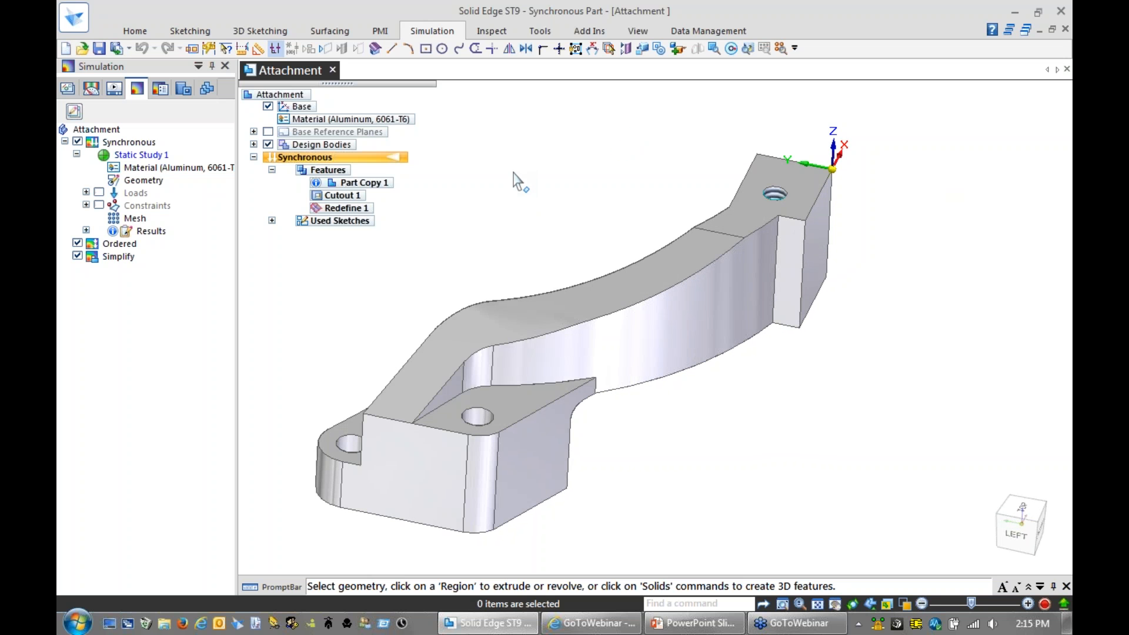
Step: Add an edge mesh size of 24 elements to both circular edges of the outer block's two through holes and the threaded hole's upper edge
{"action": "right_click", "coordinate": [136, 220]}
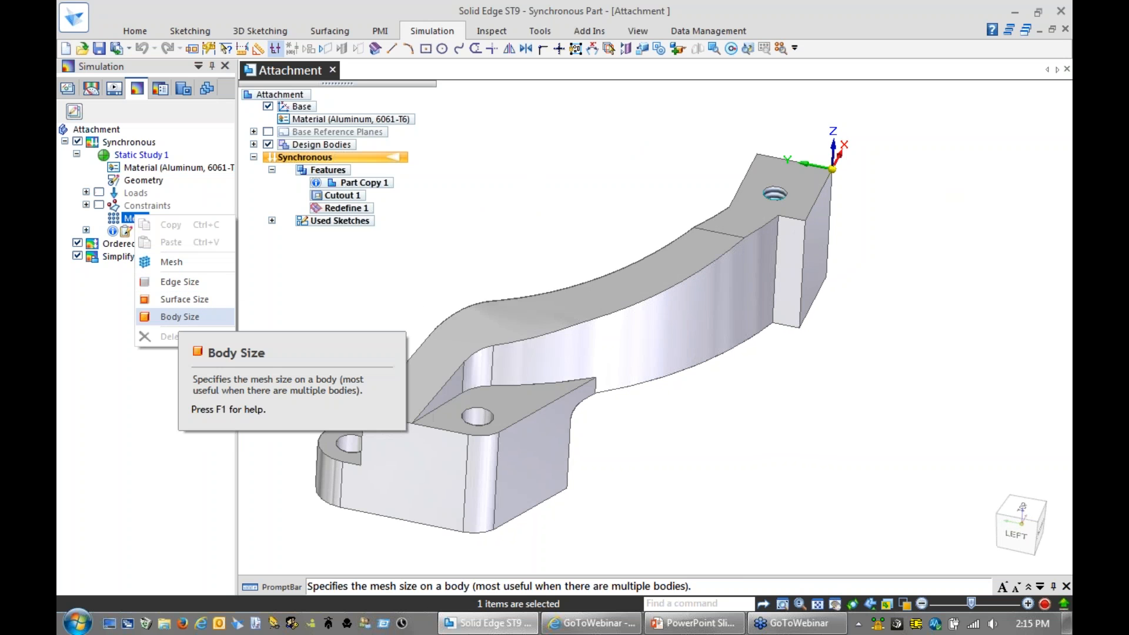
{"action": "left_click", "coordinate": [186, 284]}
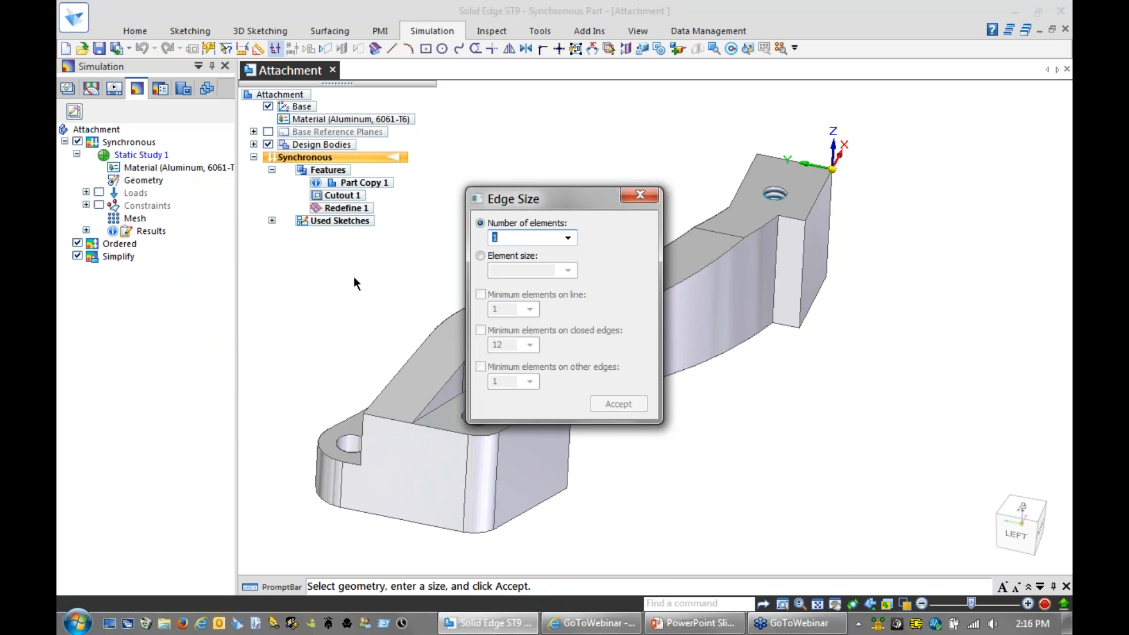
{"action": "left_click_drag", "start_coordinate": [567, 205], "coordinate": [294, 120]}
{"action": "scroll", "coordinate": [689, 398], "scroll_direction": "up", "scroll_amount": 5}
{"action": "left_click", "coordinate": [675, 335]}
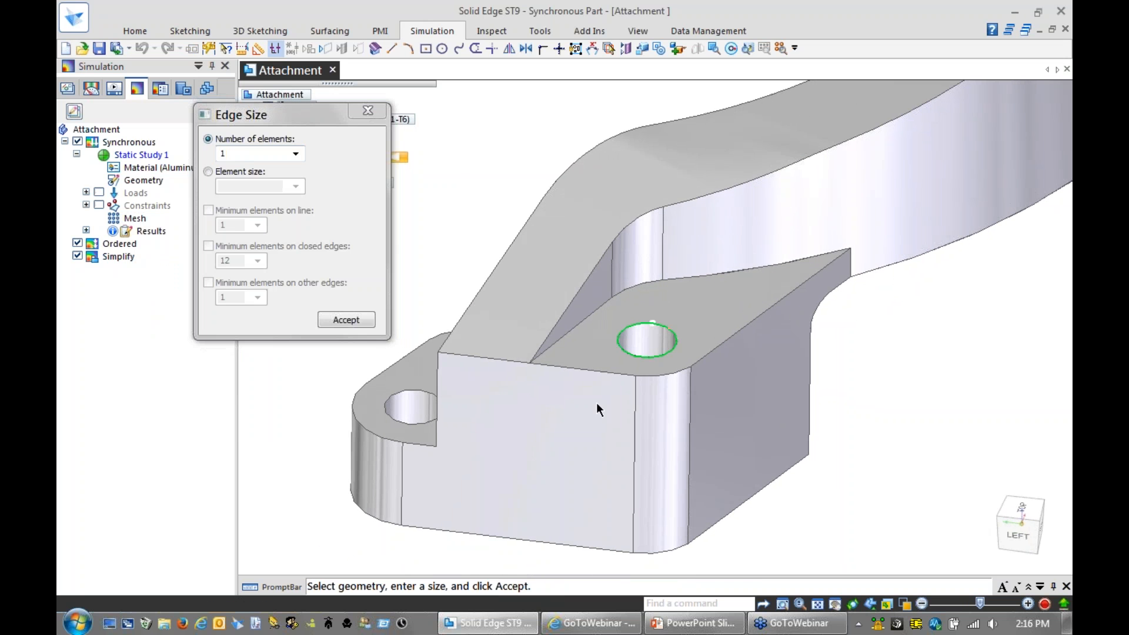
{"action": "left_click", "coordinate": [425, 426]}
{"action": "middle_click_drag", "start_coordinate": [439, 433], "coordinate": [659, 475]}
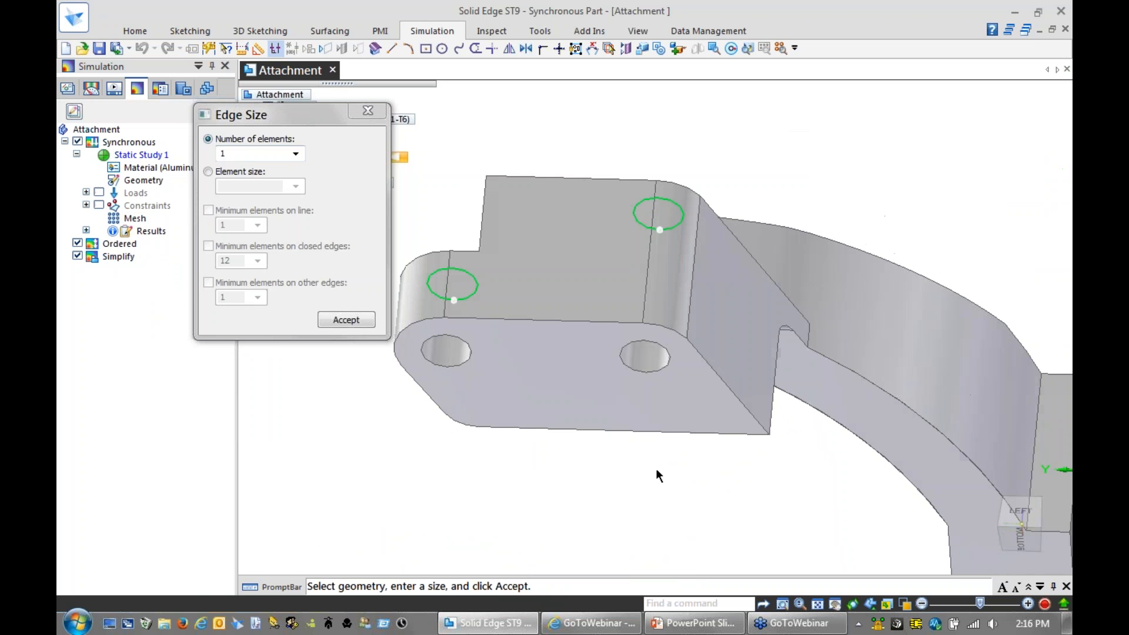
{"action": "left_click", "coordinate": [640, 366]}
{"action": "left_click", "coordinate": [454, 365]}
{"action": "middle_click_drag", "start_coordinate": [710, 393], "coordinate": [786, 404]}
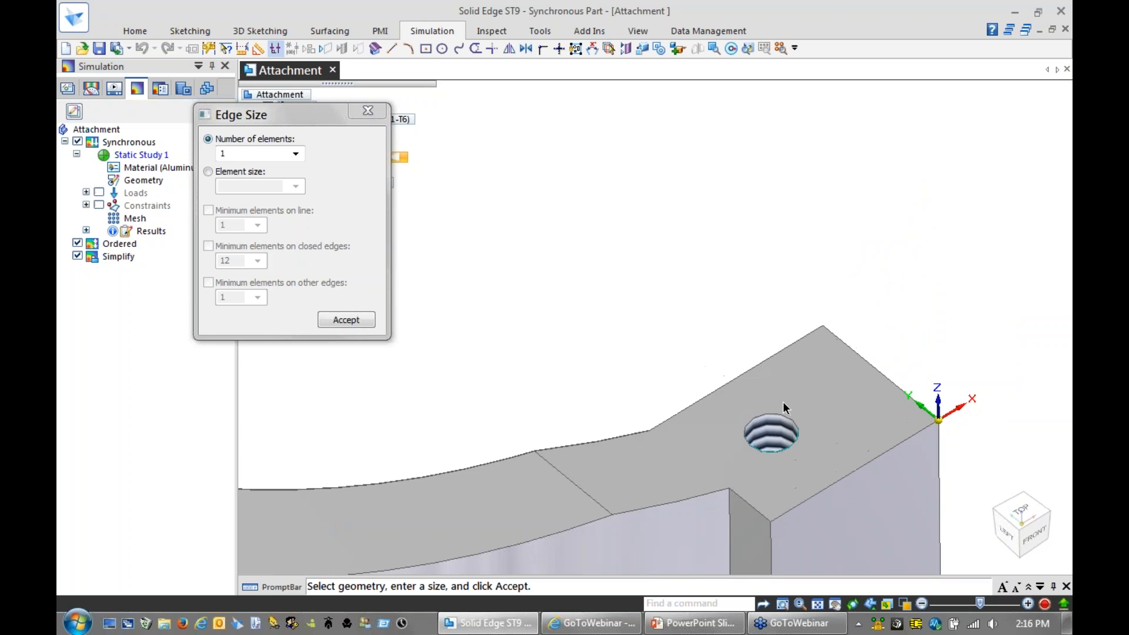
{"action": "left_click", "coordinate": [778, 416]}
{"action": "middle_click_drag", "start_coordinate": [647, 347], "coordinate": [584, 137]}
{"action": "scroll", "coordinate": [626, 242], "scroll_direction": "down", "scroll_amount": 4}
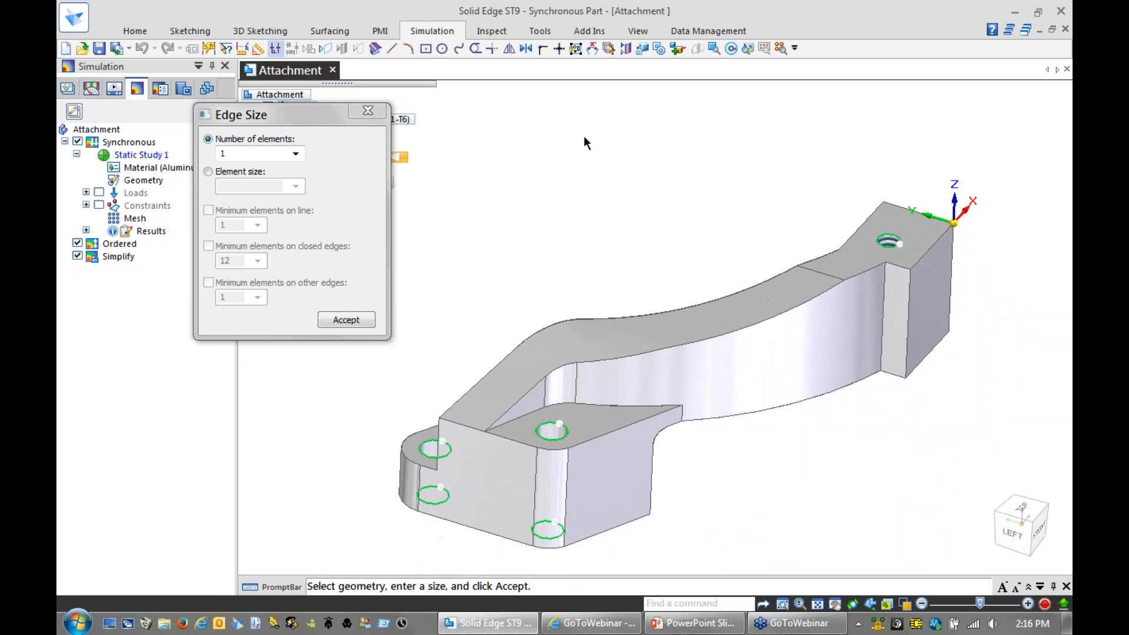
{"action": "left_click", "coordinate": [208, 171]}
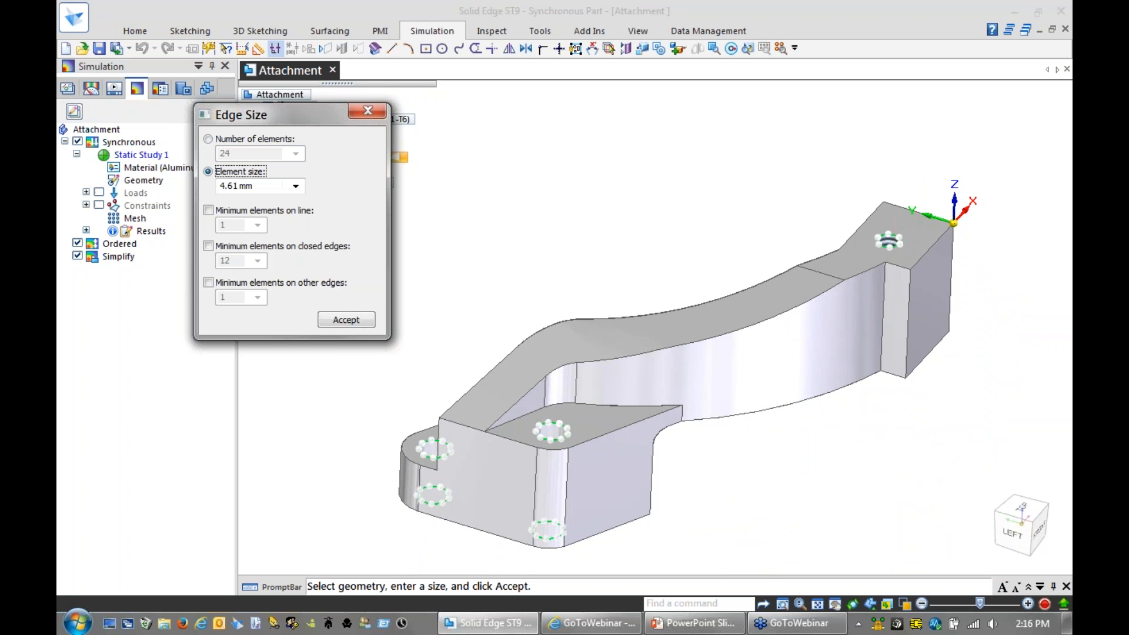
{"action": "left_click", "coordinate": [242, 141]}
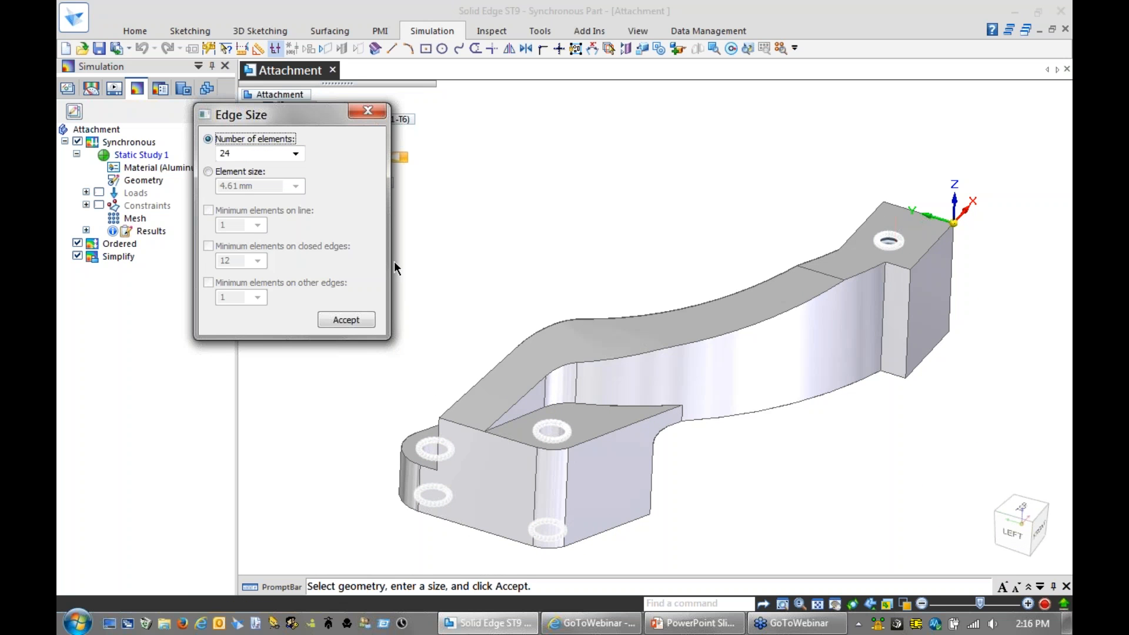
{"action": "left_click", "coordinate": [352, 319]}
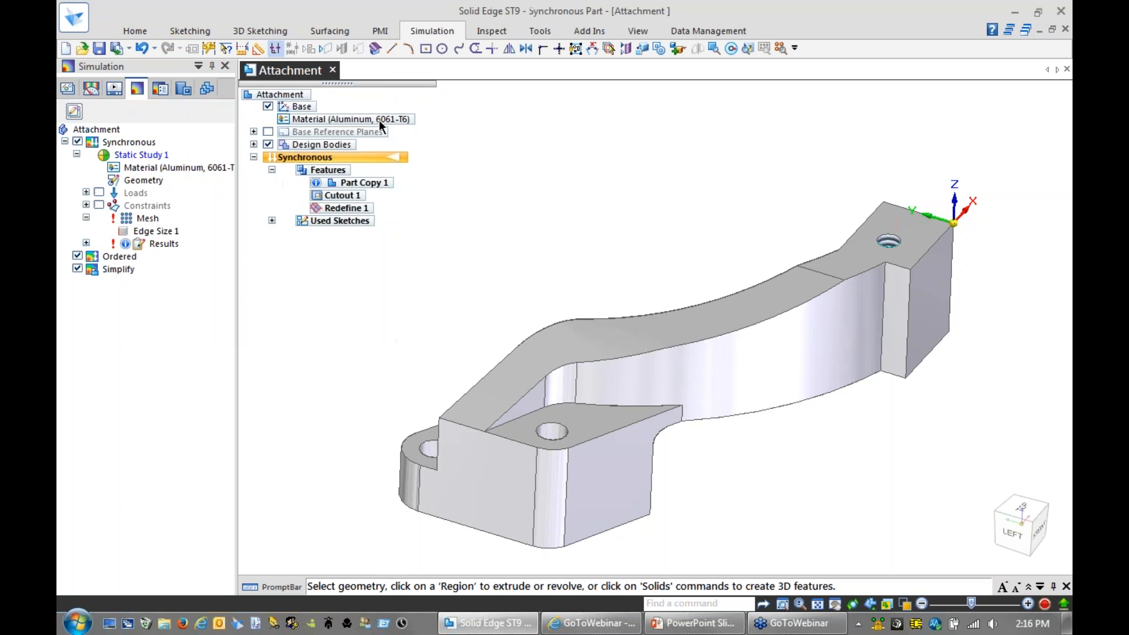
Step: Mesh and solve the study again with the new edge sizes
{"action": "right_click", "coordinate": [148, 218]}
{"action": "left_click", "coordinate": [188, 256]}
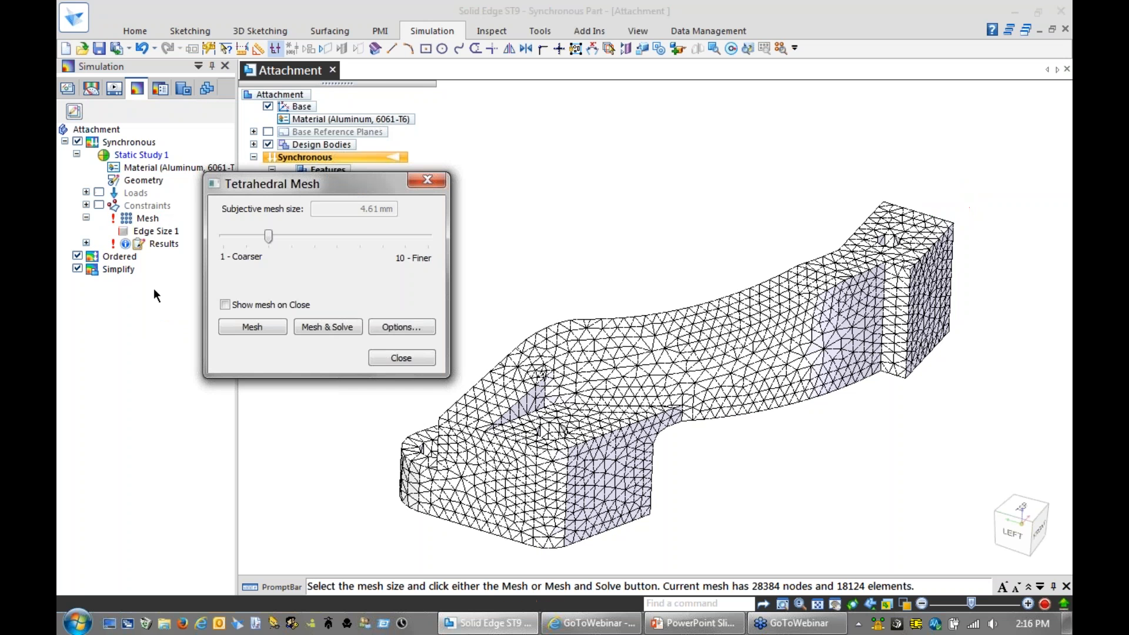
{"action": "left_click", "coordinate": [313, 327]}
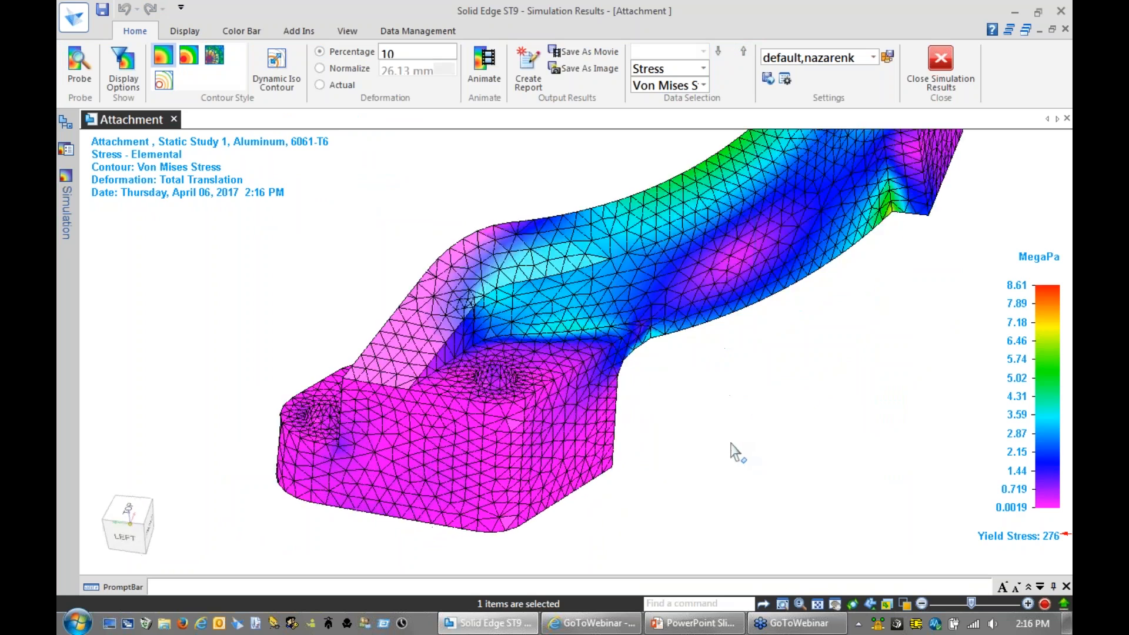
Step: Examine the refined mesh and Von Mises stress around the outer block's holes and along the whole arm
{"action": "scroll", "coordinate": [731, 445], "scroll_direction": "up", "scroll_amount": 8}
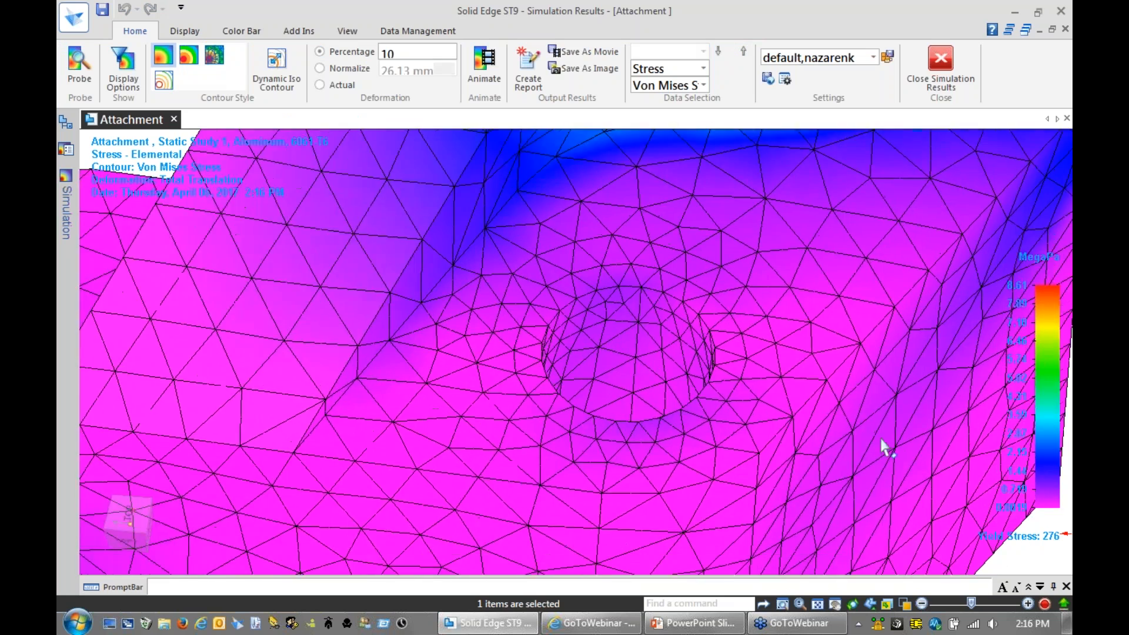
{"action": "scroll", "coordinate": [880, 436], "scroll_direction": "down", "scroll_amount": 3}
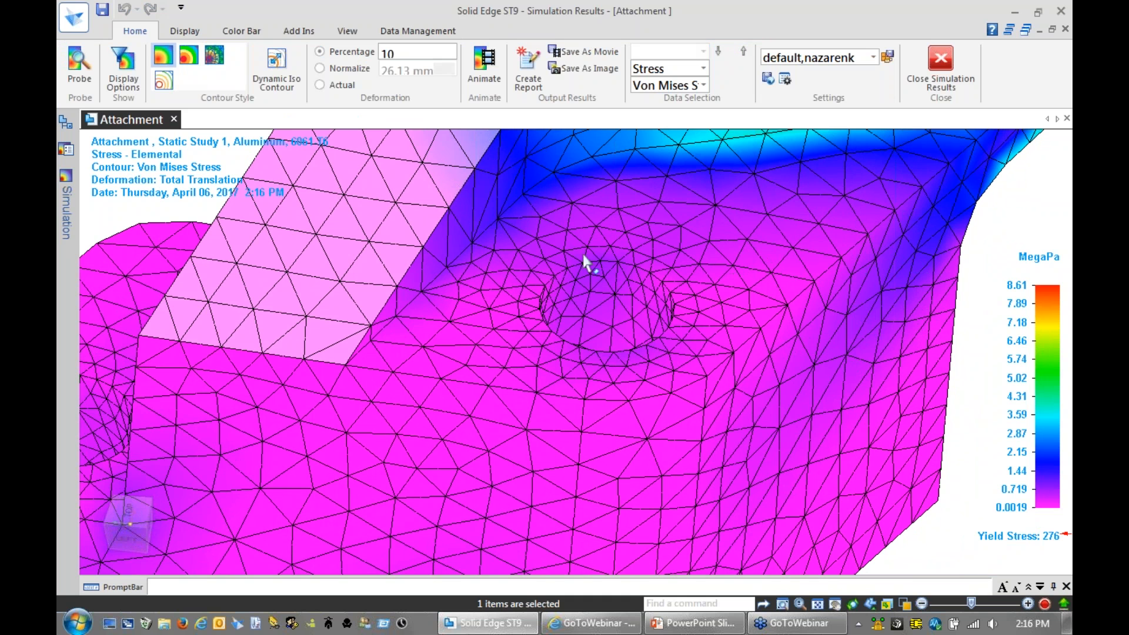
{"action": "middle_click_drag", "start_coordinate": [562, 366], "coordinate": [744, 341]}
{"action": "scroll", "coordinate": [745, 345], "scroll_direction": "up", "scroll_amount": 5}
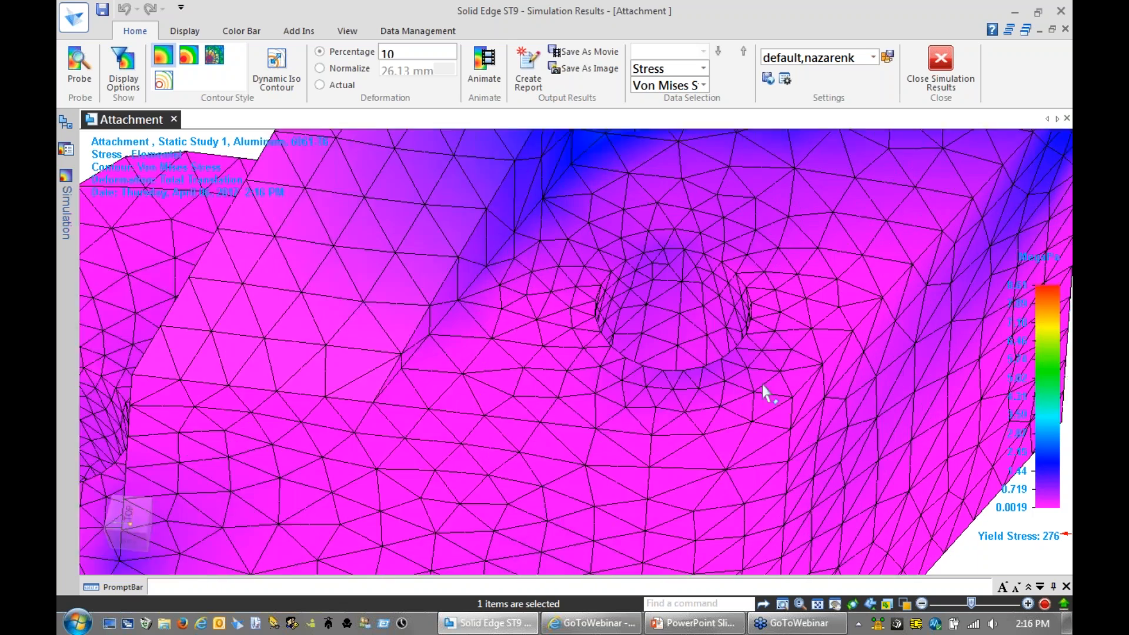
{"action": "scroll", "coordinate": [644, 315], "scroll_direction": "down", "scroll_amount": 5}
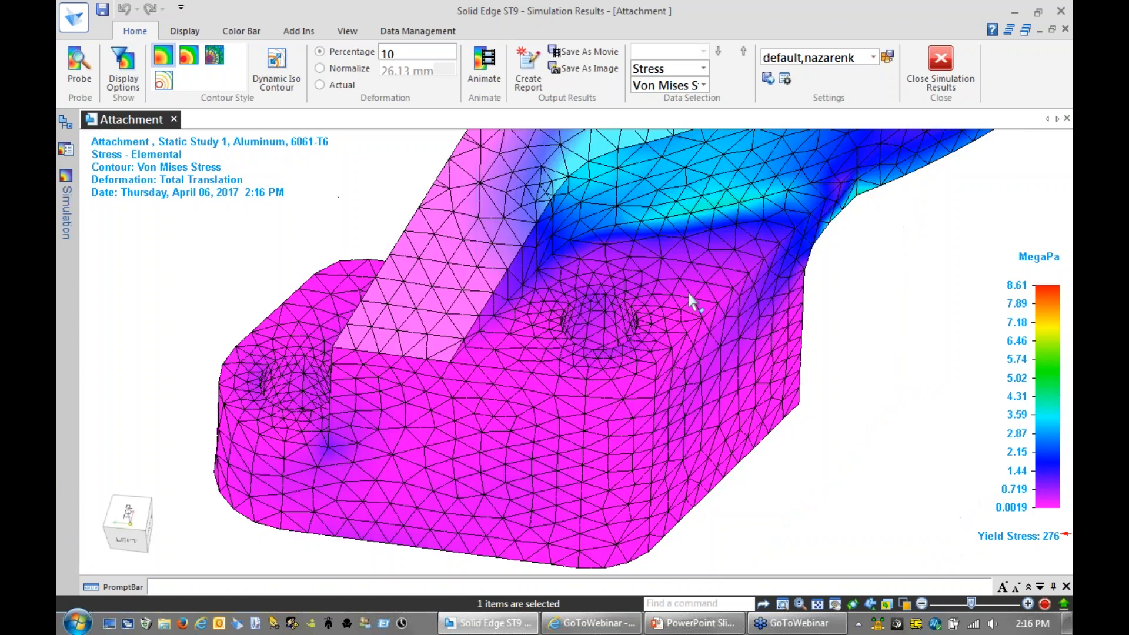
{"action": "middle_click_drag", "start_coordinate": [690, 299], "coordinate": [827, 310]}
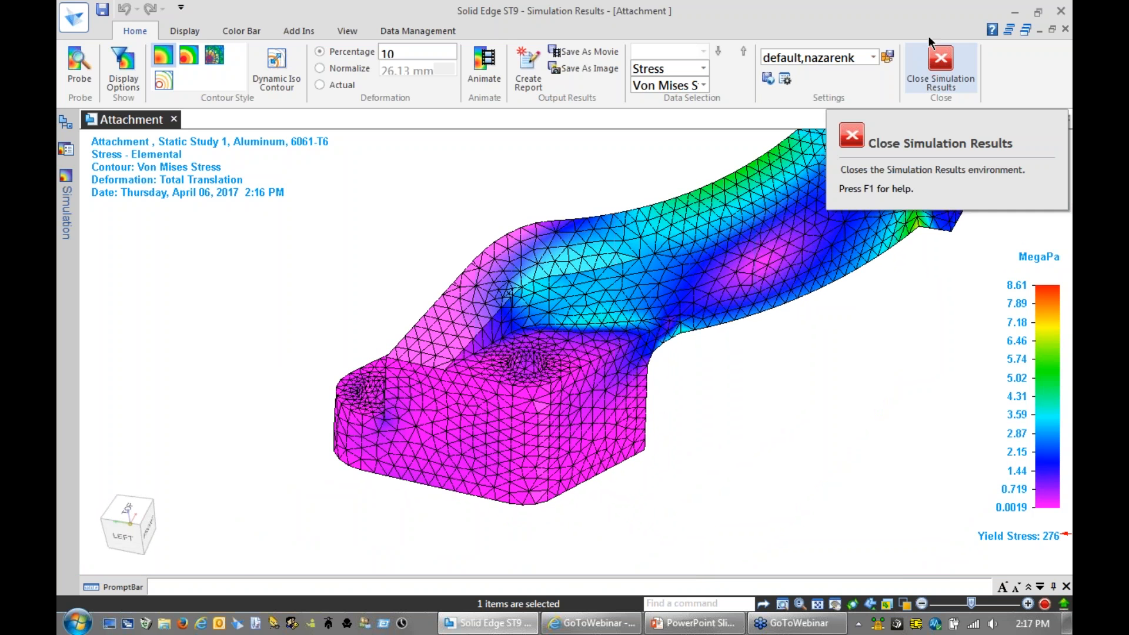
{"action": "middle_click_drag", "start_coordinate": [935, 330], "coordinate": [932, 321]}
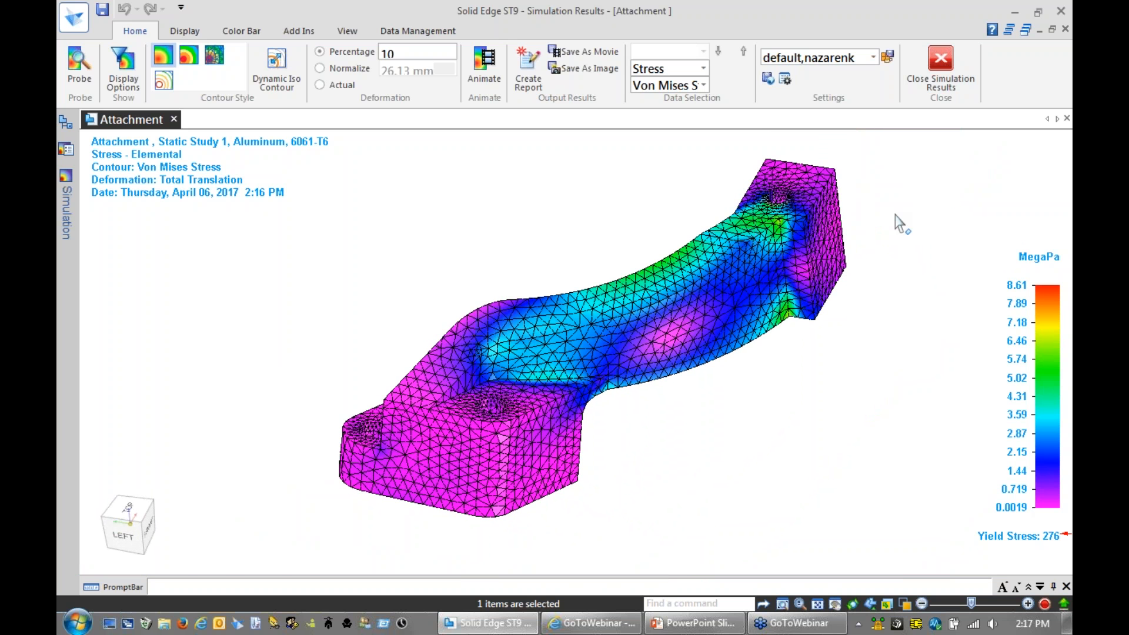
Step: Close the simulation results and close the Attachment part without saving its changes
{"action": "left_click", "coordinate": [944, 62]}
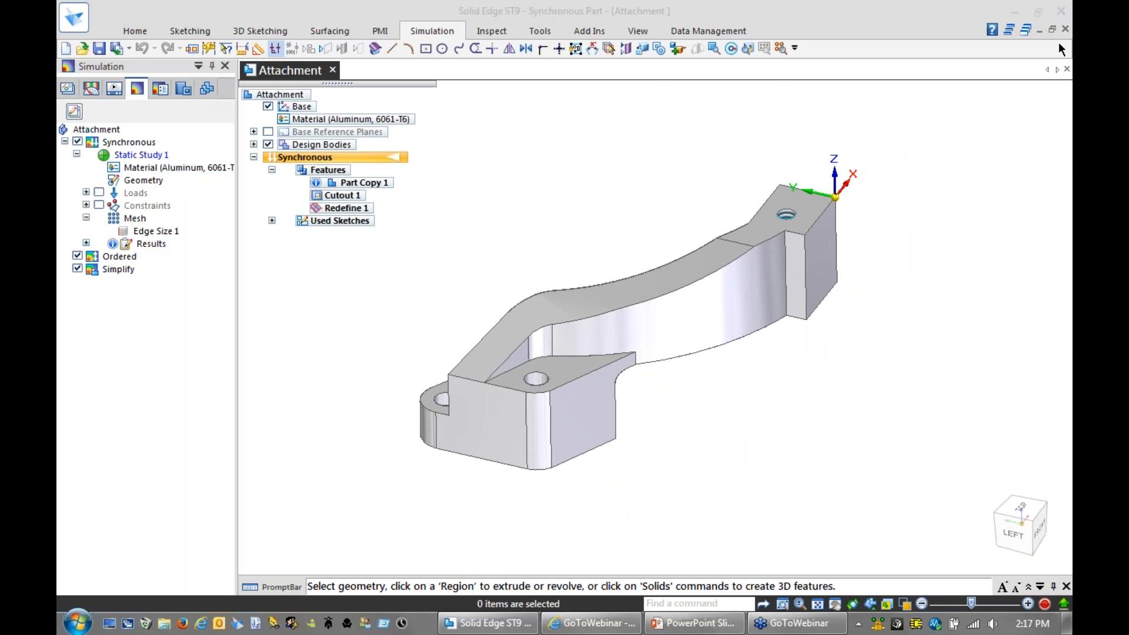
{"action": "left_click", "coordinate": [333, 71]}
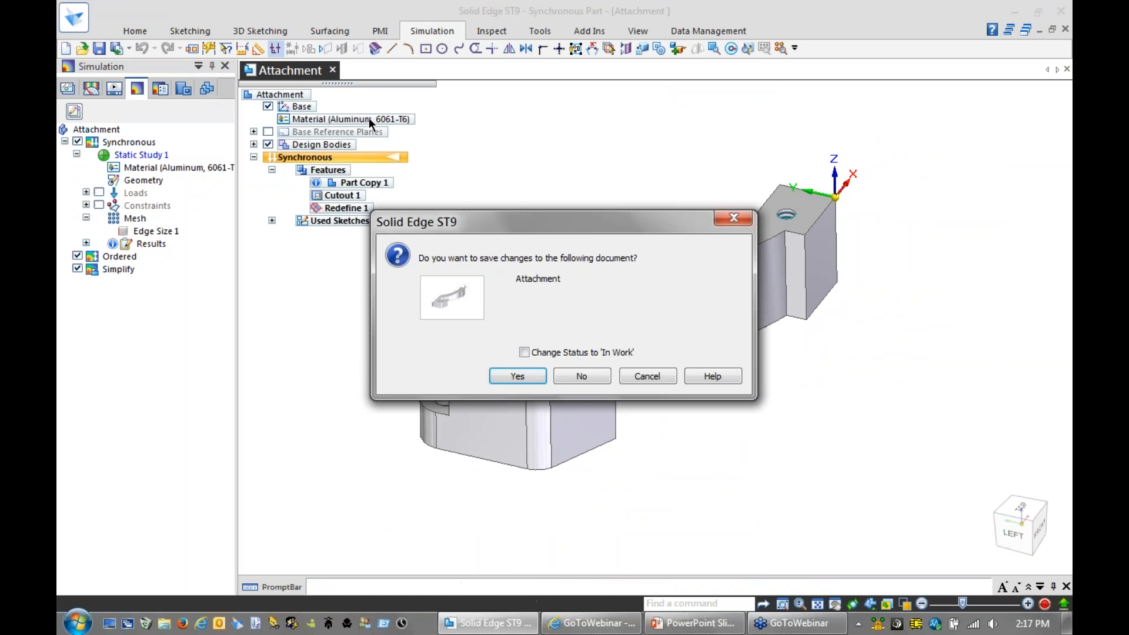
{"action": "left_click", "coordinate": [582, 375]}
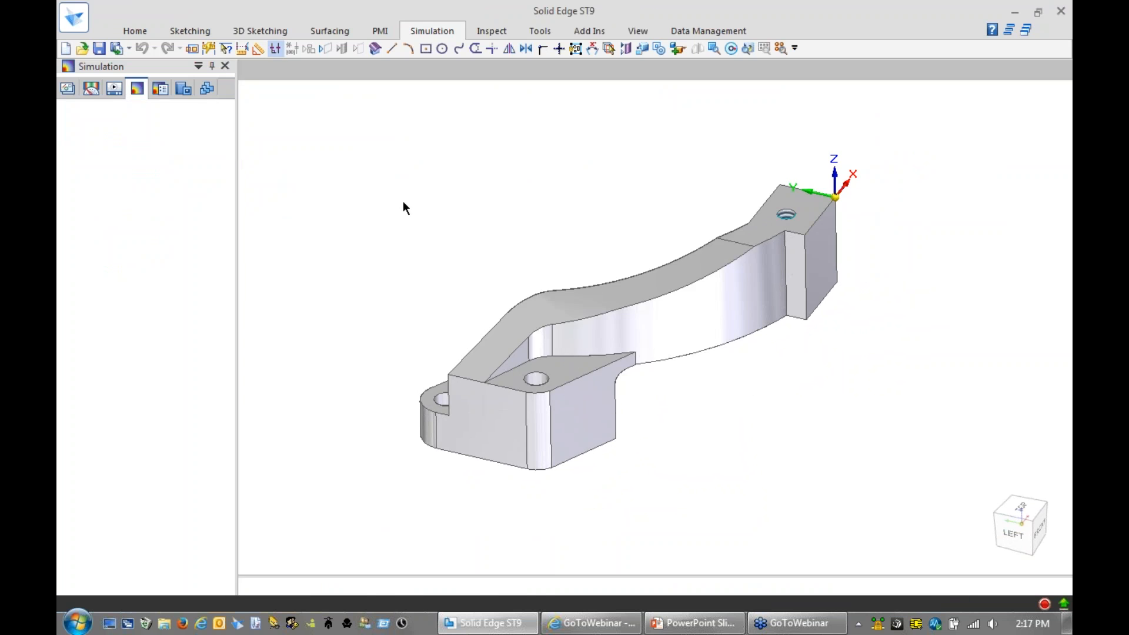
Step: Open the pinned Engine Hoist.asm assembly and apply its Frame Components configuration
{"action": "left_click", "coordinate": [135, 9]}
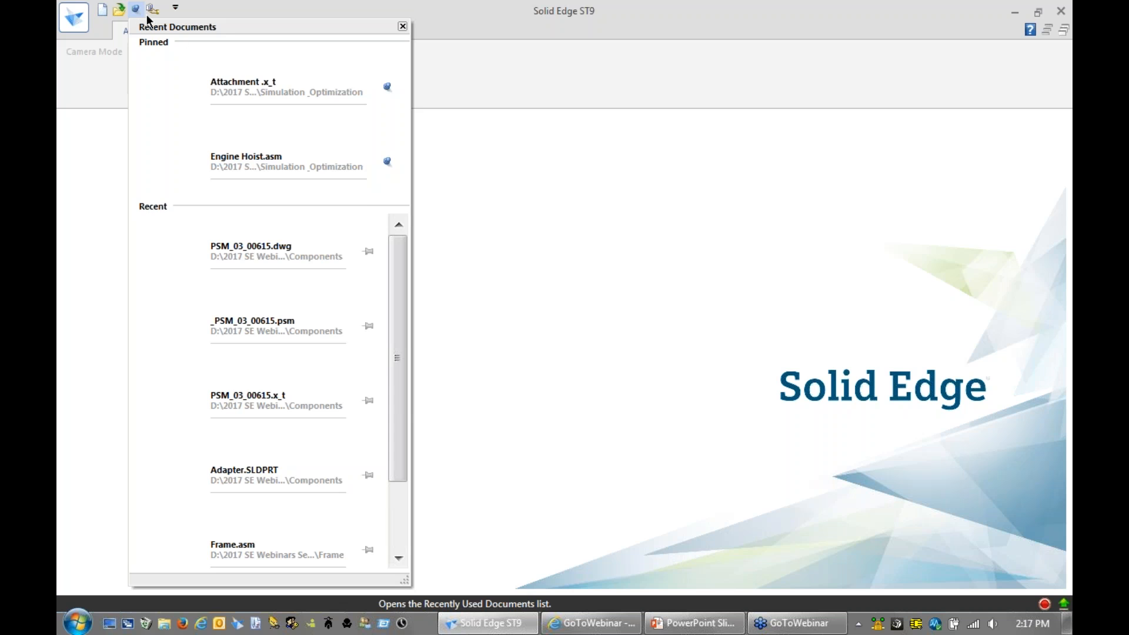
{"action": "left_click", "coordinate": [256, 157]}
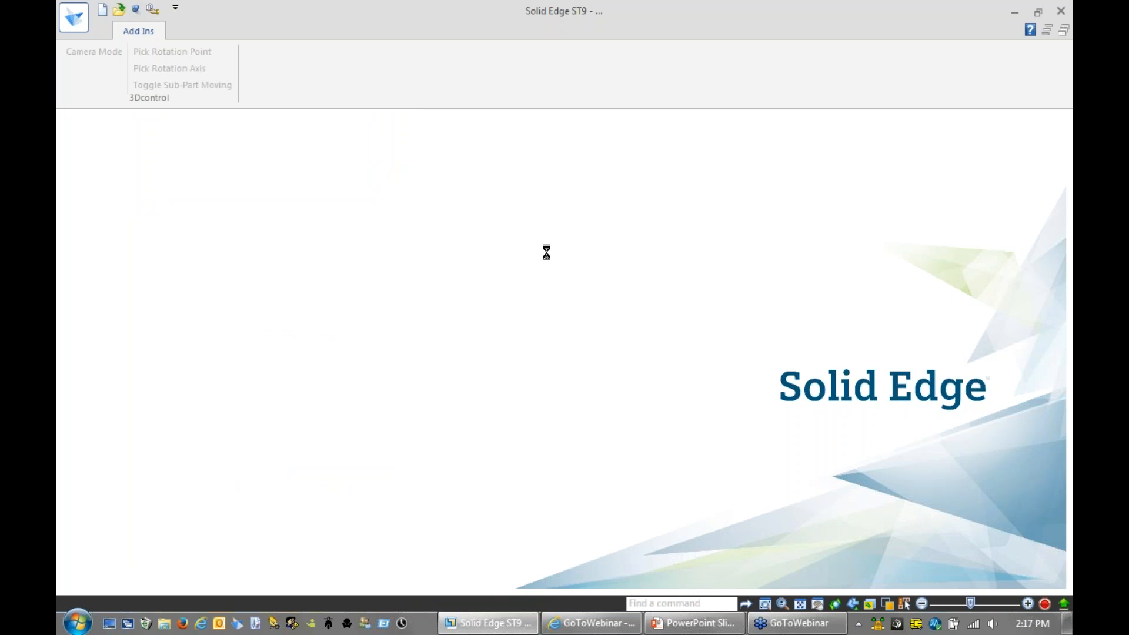
{"action": "mouse_move", "coordinate": [855, 284]}
{"action": "middle_mouse_down"}
{"action": "mouse_move", "coordinate": [839, 269]}
{"action": "mouse_move", "coordinate": [849, 291]}
{"action": "middle_mouse_up"}
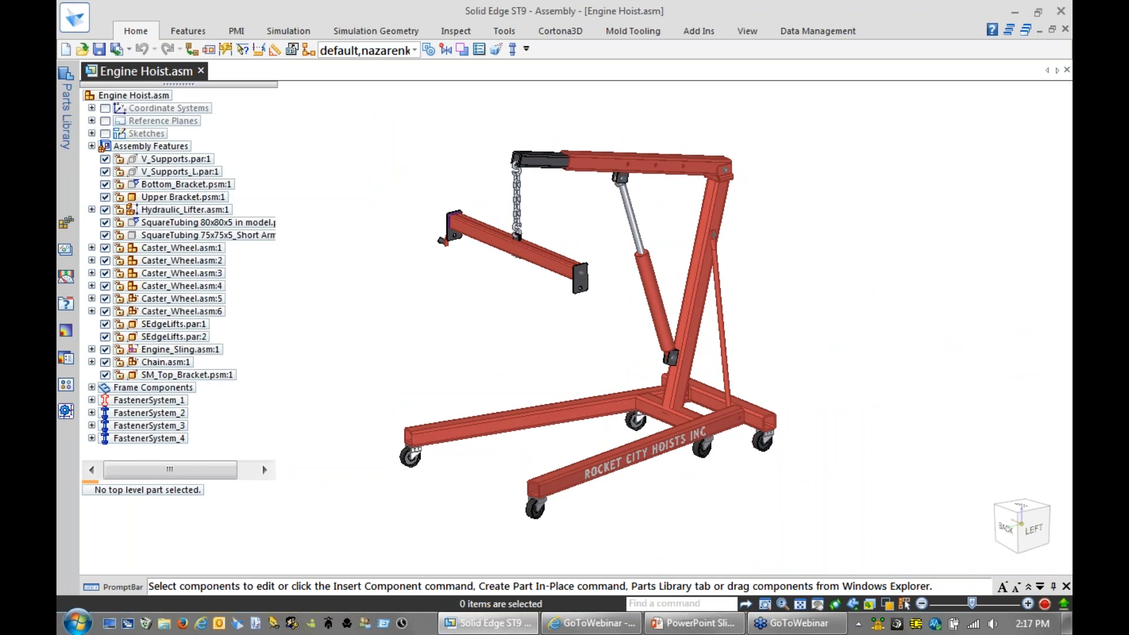
{"action": "scroll", "coordinate": [906, 273], "scroll_direction": "up", "scroll_amount": 1}
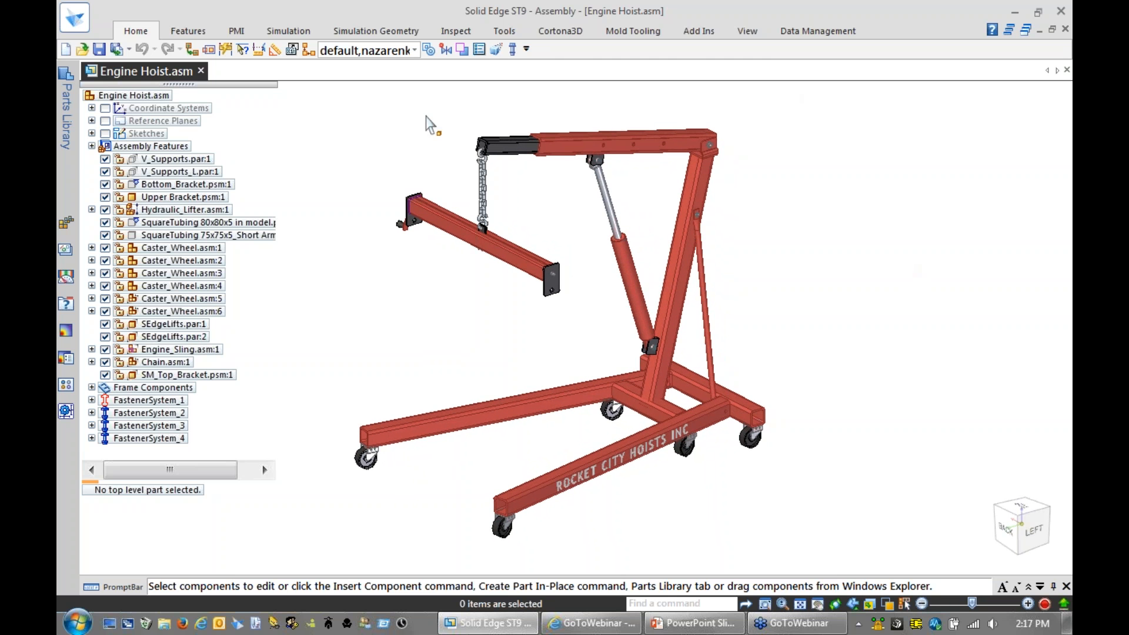
{"action": "left_click", "coordinate": [375, 52]}
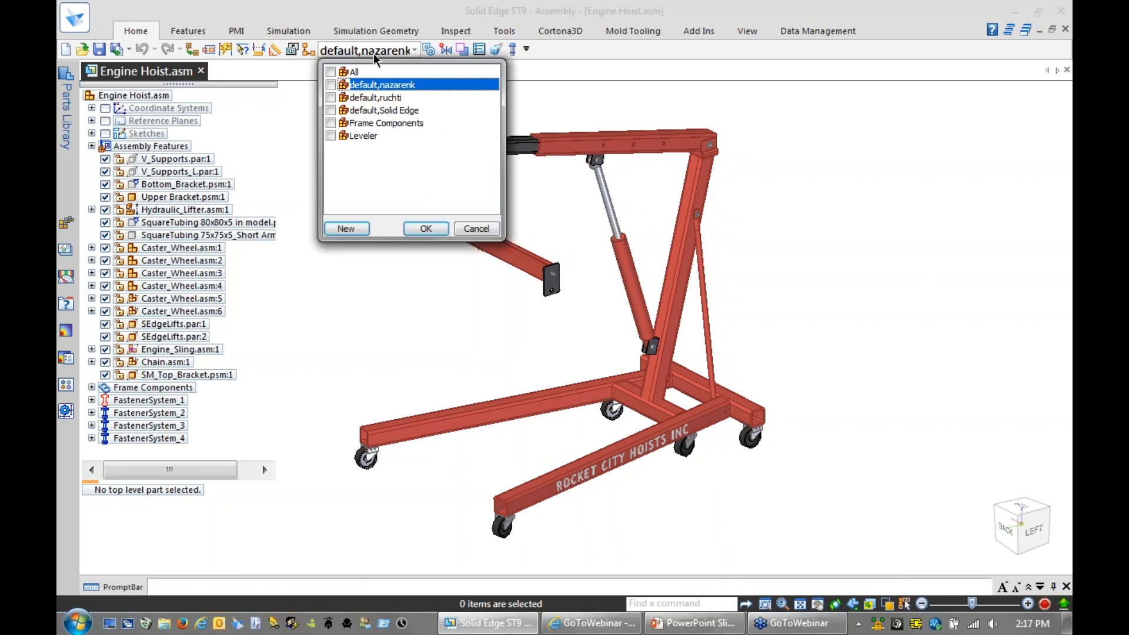
{"action": "double_click", "coordinate": [375, 124]}
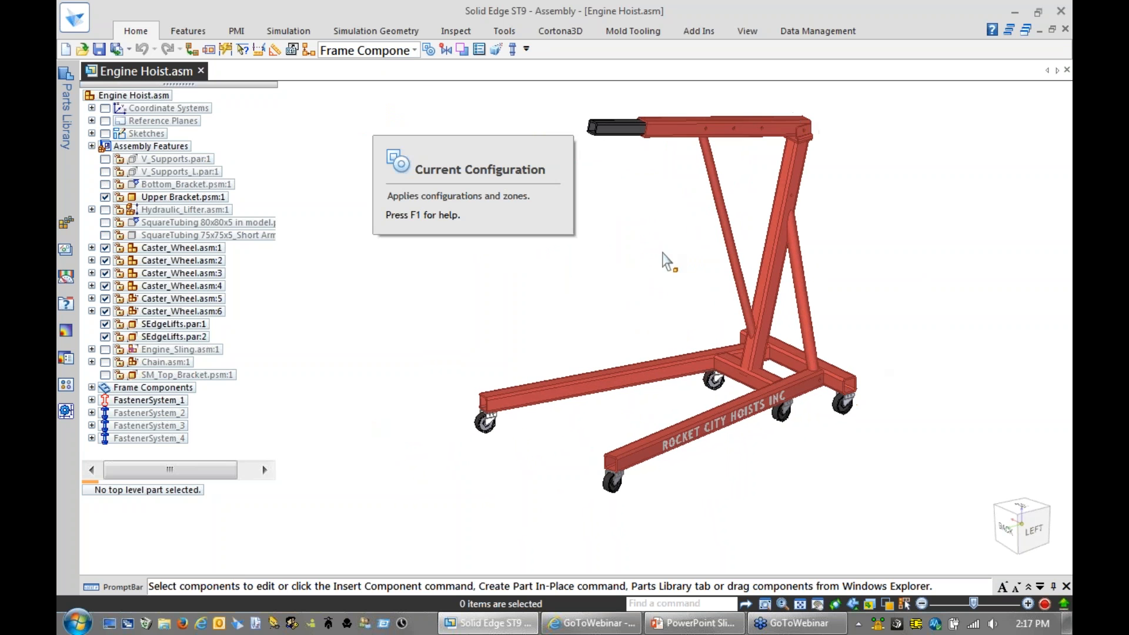
Step: Enter the Frame environment and create a Linear Static study with the Beam mesh type
{"action": "left_click", "coordinate": [504, 34]}
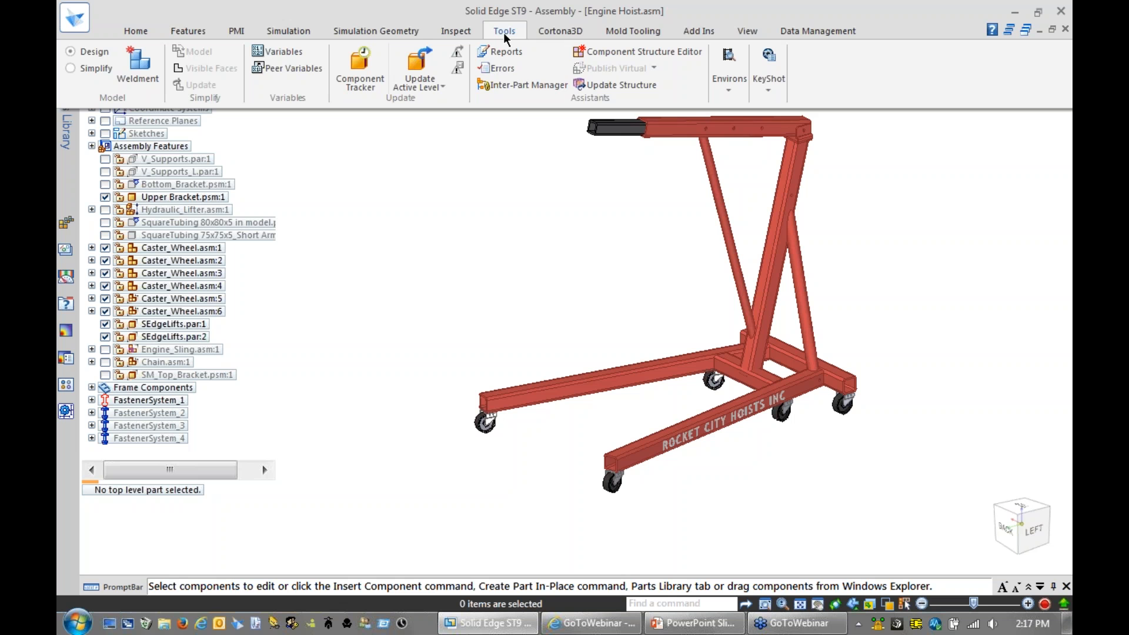
{"action": "left_click", "coordinate": [729, 88]}
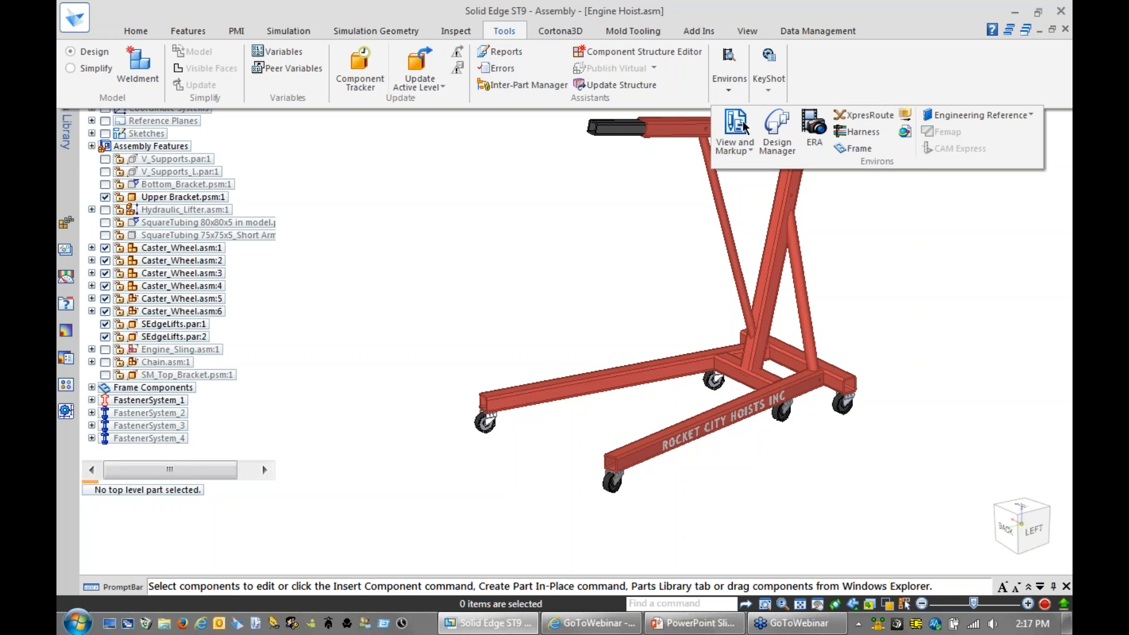
{"action": "left_click", "coordinate": [855, 149]}
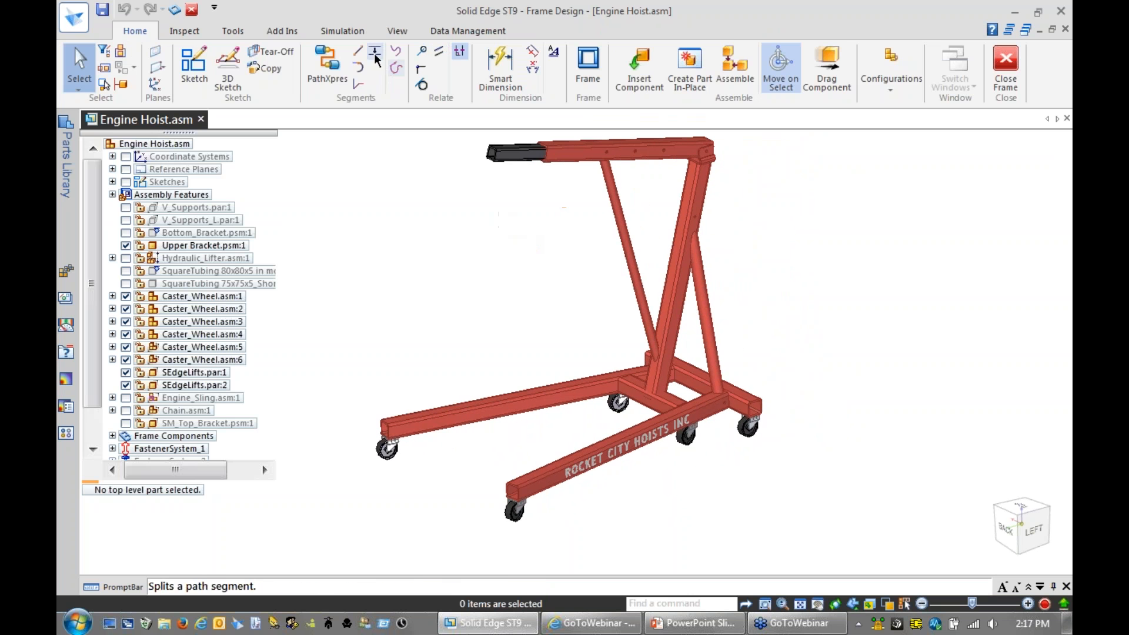
{"action": "left_click", "coordinate": [342, 31]}
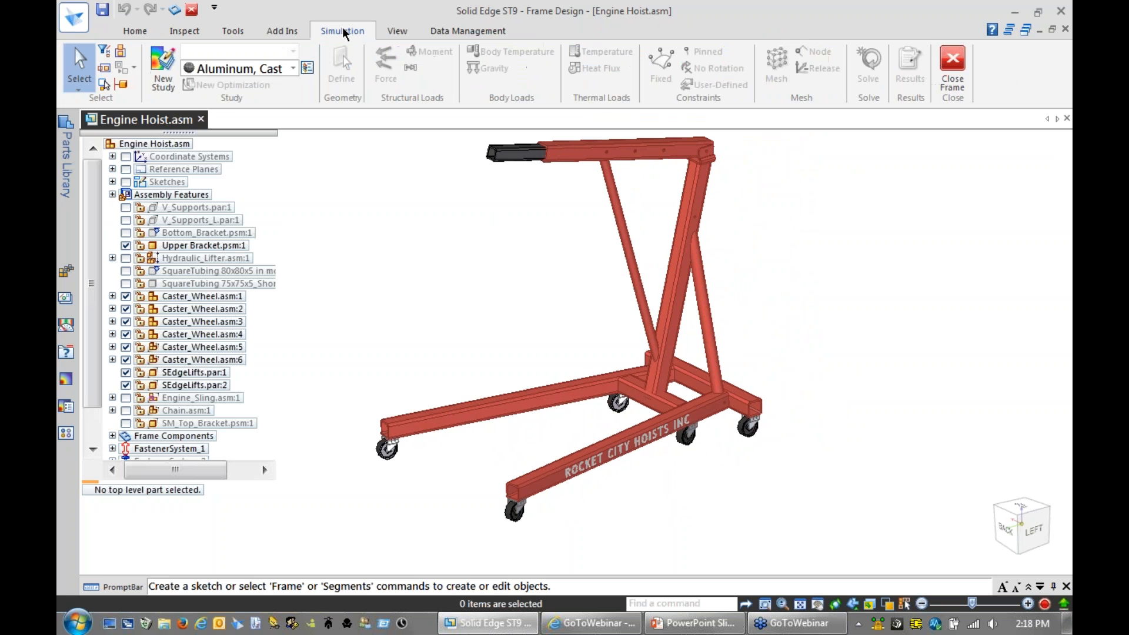
{"action": "left_click", "coordinate": [161, 74]}
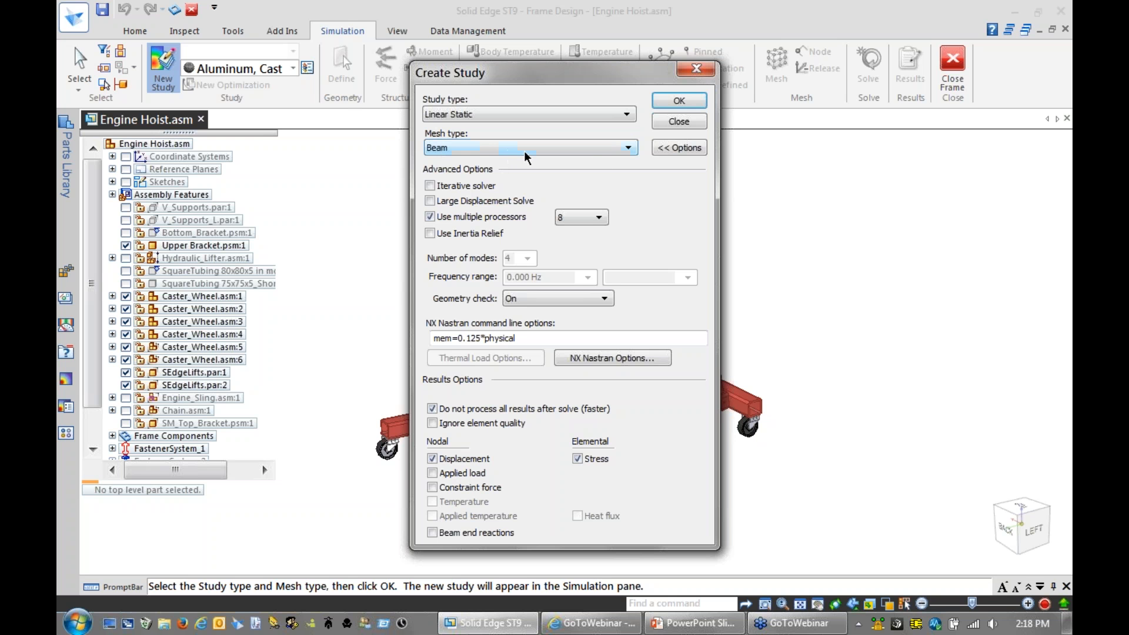
{"action": "left_click", "coordinate": [689, 102]}
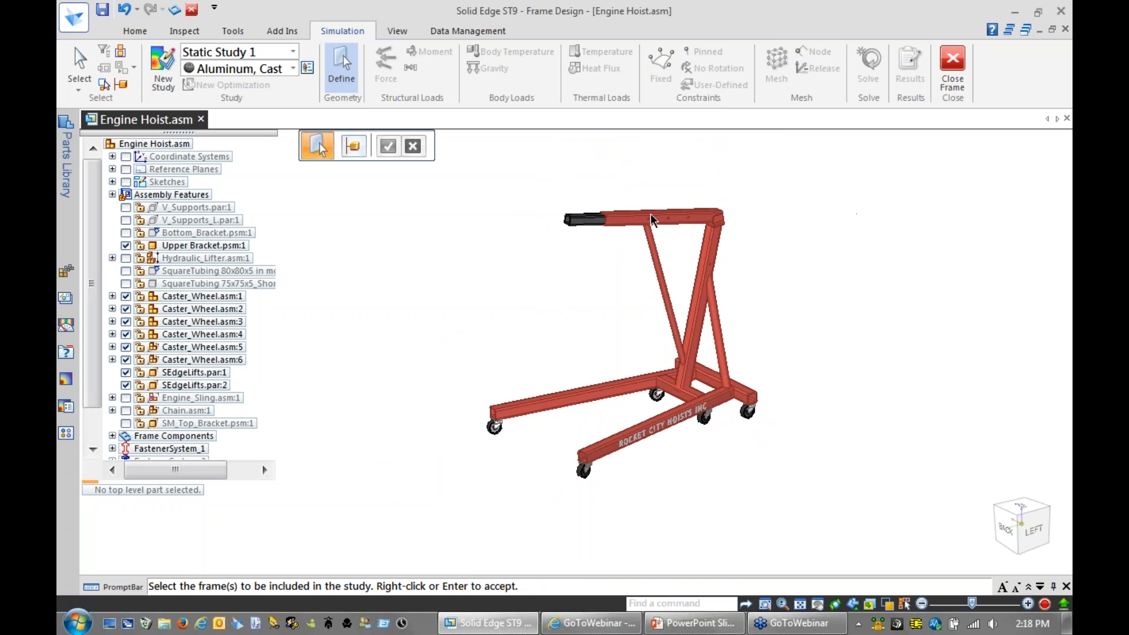
Step: Include all frame members of the hoist as the geometry of the study
{"action": "left_click_drag", "start_coordinate": [457, 175], "coordinate": [825, 547]}
{"action": "left_click", "coordinate": [722, 349]}
{"action": "left_click", "coordinate": [672, 308]}
{"action": "right_click", "coordinate": [784, 278]}
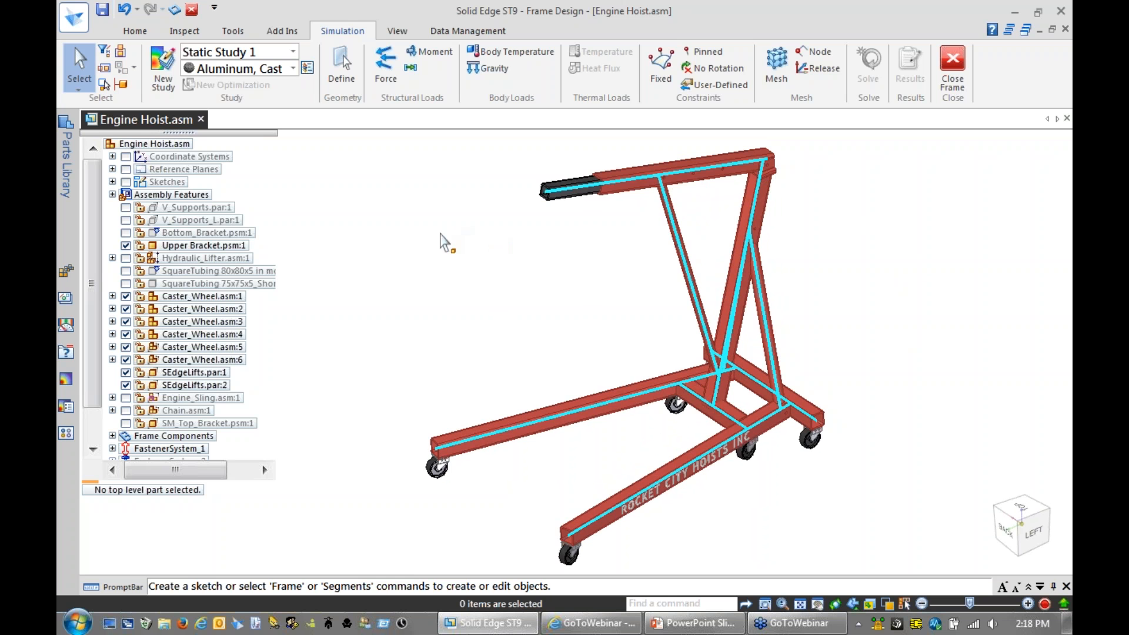
Step: Apply a downward 20000 N nodal force at the free end of the boom
{"action": "scroll", "coordinate": [436, 211], "scroll_direction": "down", "scroll_amount": 2}
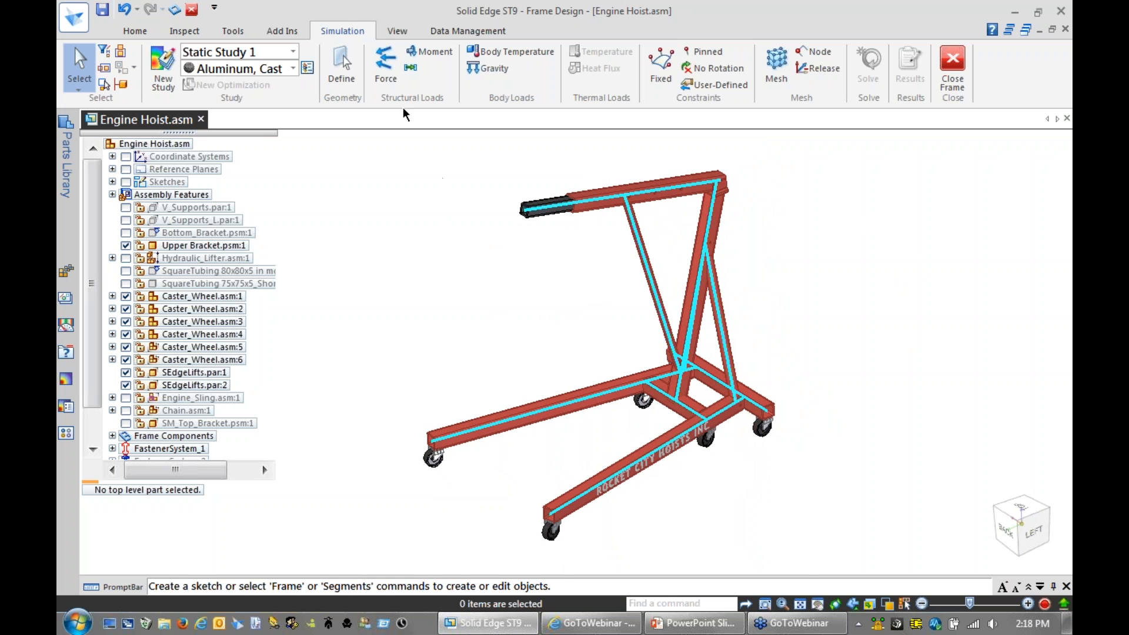
{"action": "left_click", "coordinate": [385, 75]}
{"action": "left_click", "coordinate": [394, 147]}
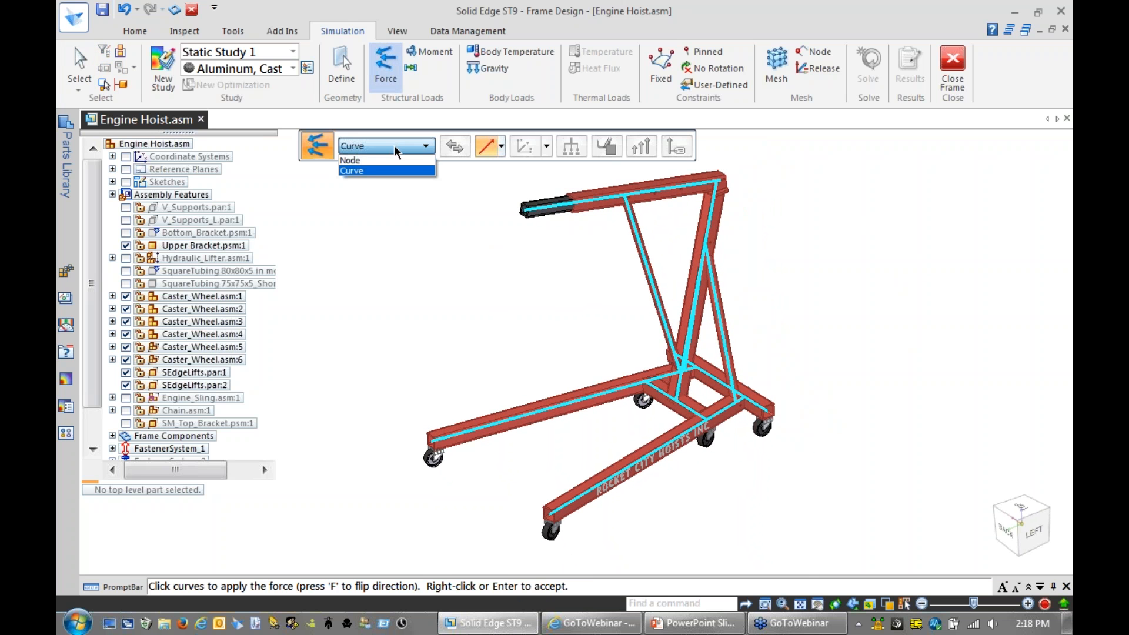
{"action": "left_click", "coordinate": [367, 163]}
{"action": "left_click", "coordinate": [542, 210]}
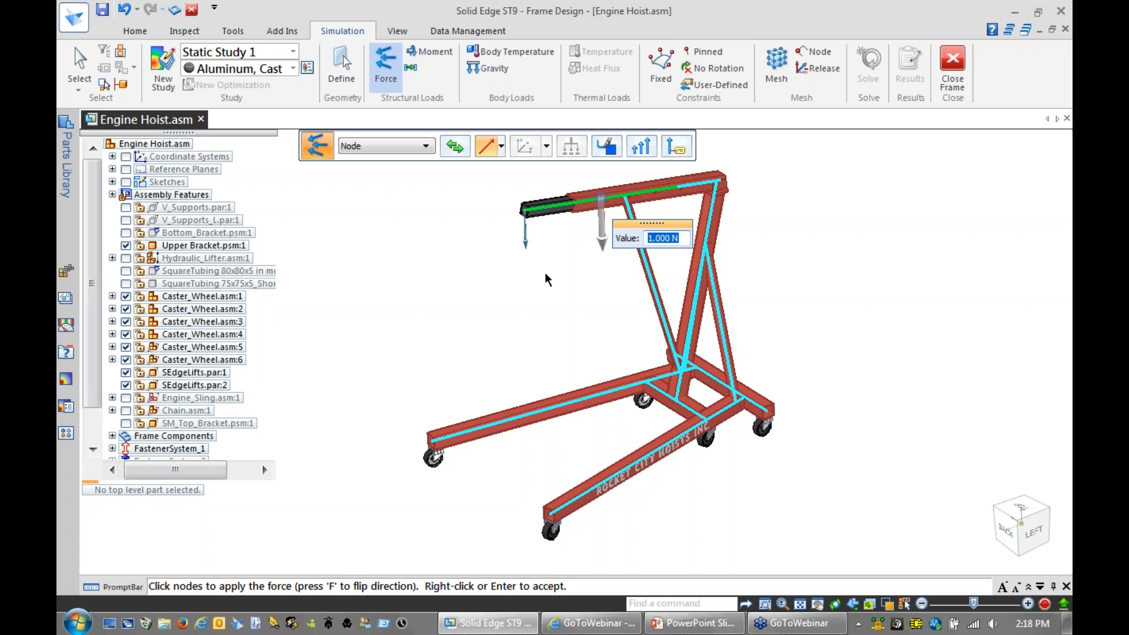
{"action": "type", "text": "20000 N"}
{"action": "key", "text": "Return"}
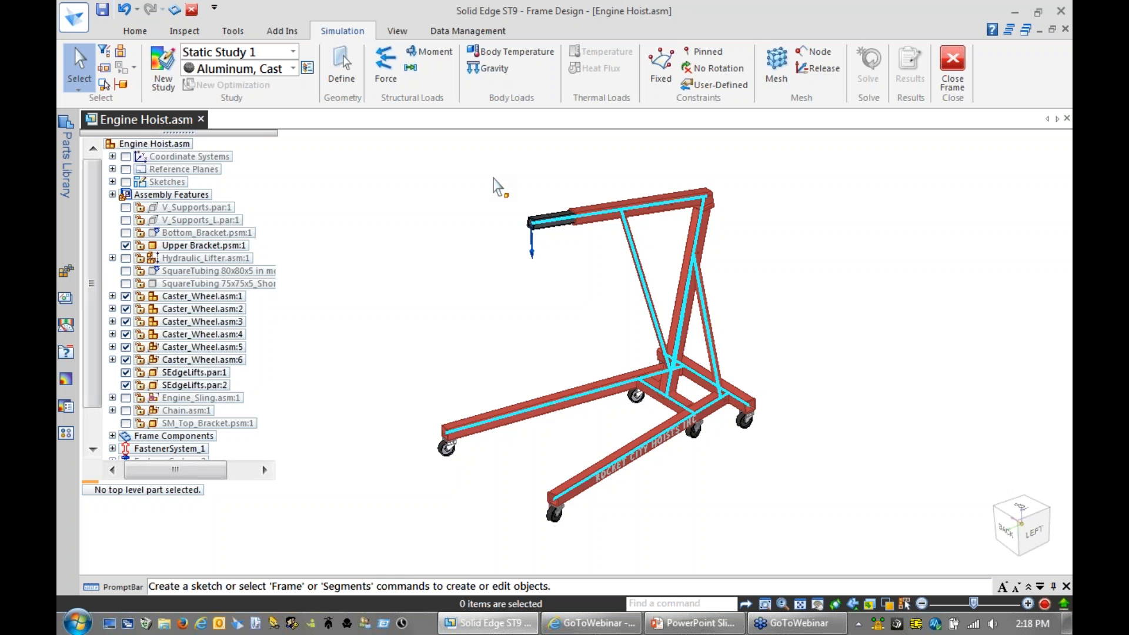
Step: Fix the nodes above the six casters: both front leg ends, both crossmember joints and both ends of the rear beam
{"action": "left_click", "coordinate": [669, 69]}
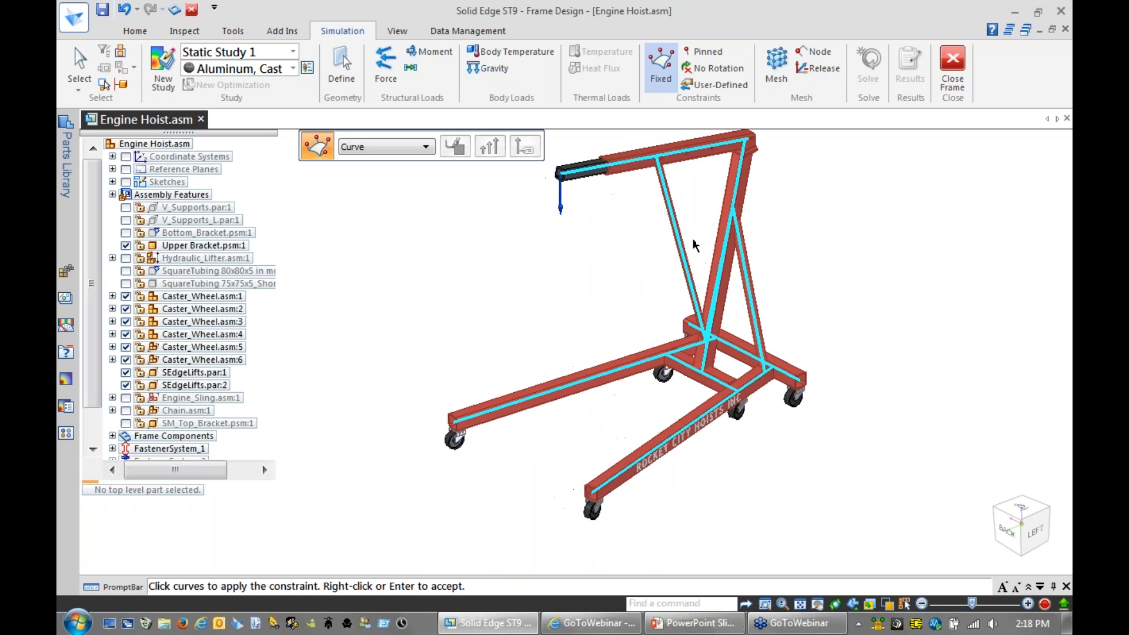
{"action": "left_click", "coordinate": [376, 145]}
{"action": "left_click", "coordinate": [365, 159]}
{"action": "scroll", "coordinate": [417, 291], "scroll_direction": "up", "scroll_amount": 5}
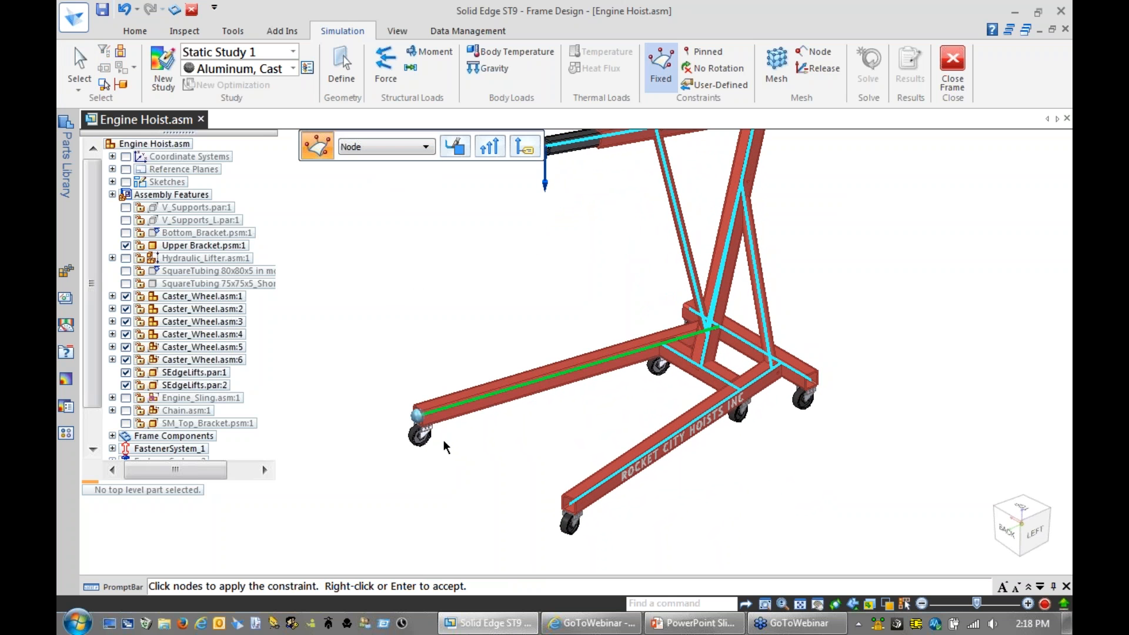
{"action": "left_click", "coordinate": [568, 504]}
{"action": "left_click", "coordinate": [671, 352]}
{"action": "left_click", "coordinate": [737, 393]}
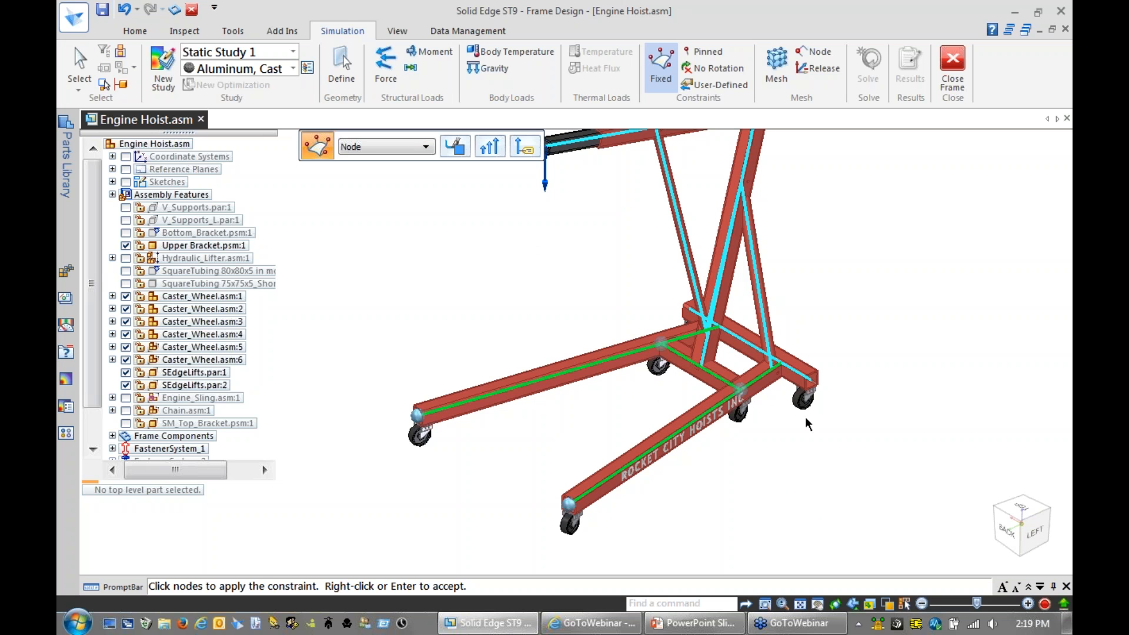
{"action": "scroll", "coordinate": [775, 400], "scroll_direction": "up", "scroll_amount": 3}
{"action": "scroll", "coordinate": [873, 438], "scroll_direction": "up", "scroll_amount": 3}
{"action": "left_click", "coordinate": [929, 403]}
{"action": "mouse_move", "coordinate": [880, 436]}
{"action": "middle_mouse_down"}
{"action": "mouse_move", "coordinate": [889, 466]}
{"action": "mouse_move", "coordinate": [936, 383]}
{"action": "middle_mouse_up"}
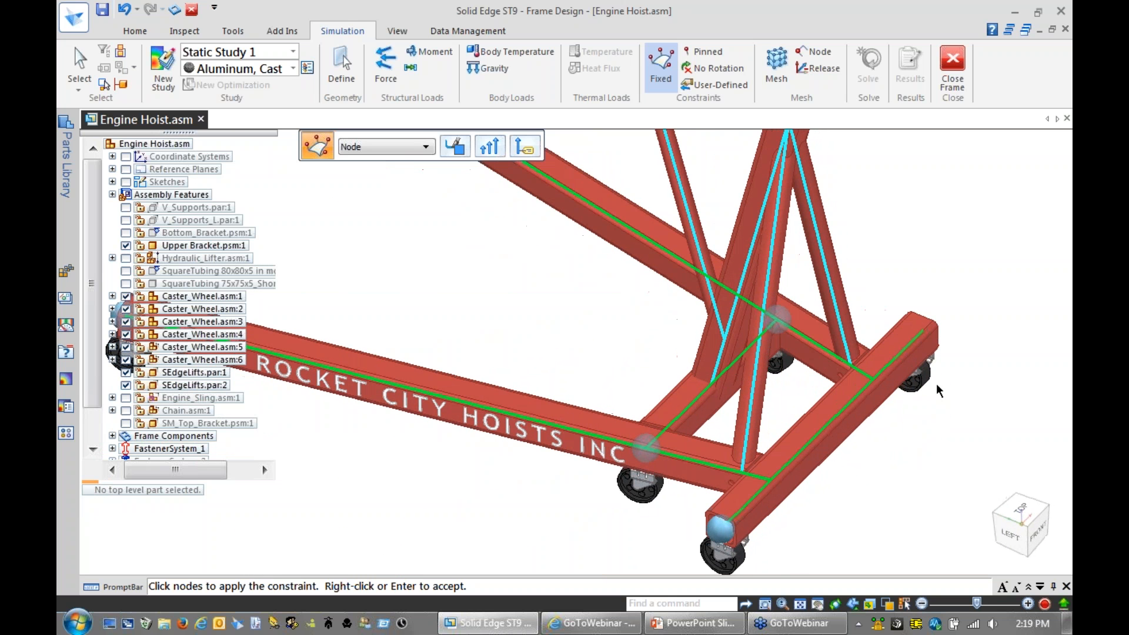
{"action": "right_click", "coordinate": [914, 218]}
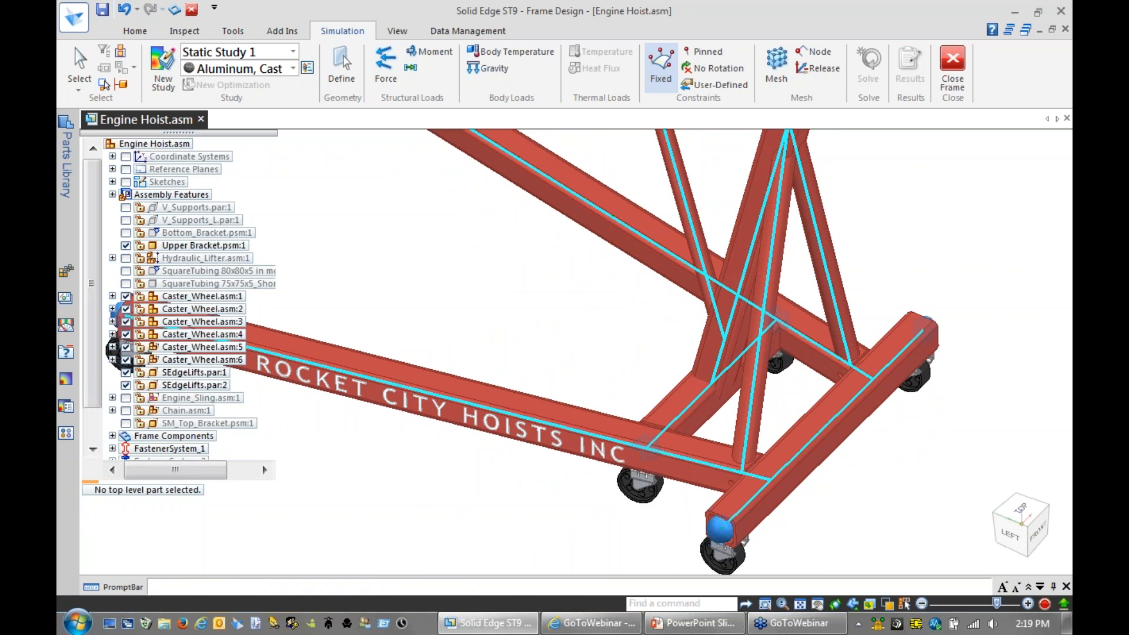
Step: Mesh and solve the beam study with the default subjective mesh size
{"action": "scroll", "coordinate": [872, 438], "scroll_direction": "down", "scroll_amount": 3}
{"action": "scroll", "coordinate": [872, 438], "scroll_direction": "up", "scroll_amount": 2}
{"action": "middle_click_drag", "start_coordinate": [872, 438], "coordinate": [838, 454]}
{"action": "scroll", "coordinate": [841, 450], "scroll_direction": "down", "scroll_amount": 3}
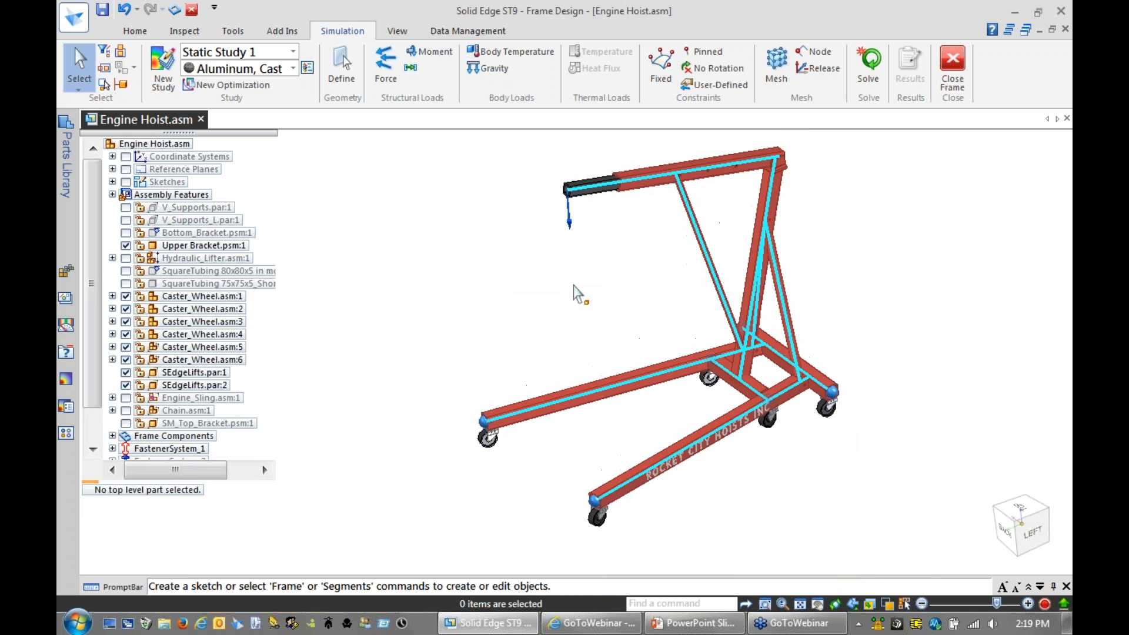
{"action": "left_click", "coordinate": [776, 66]}
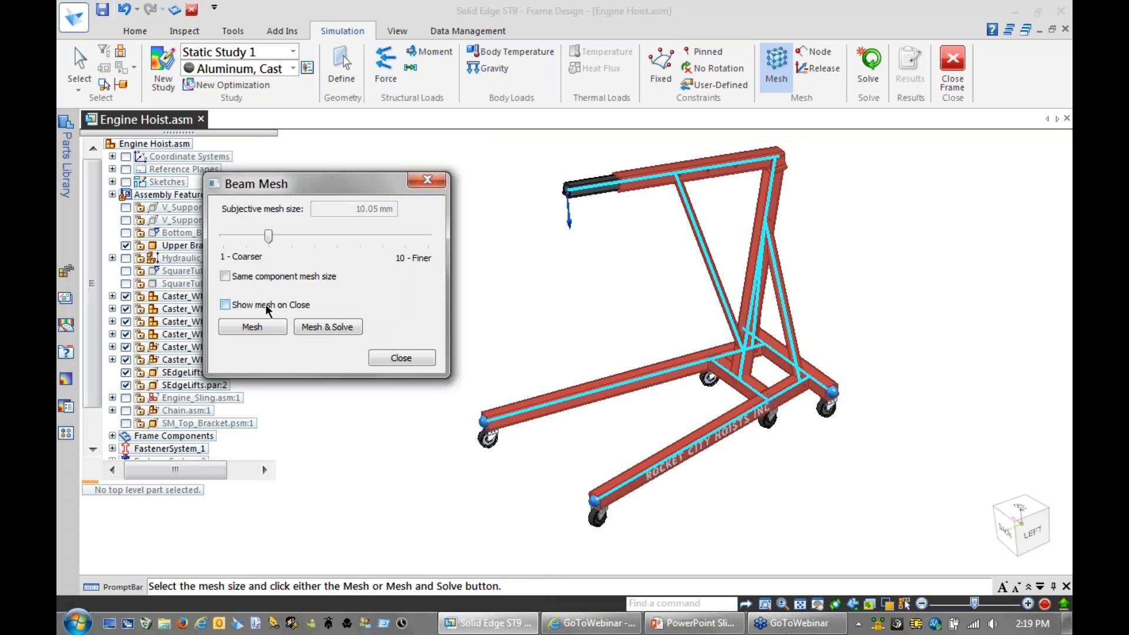
{"action": "left_click", "coordinate": [333, 325]}
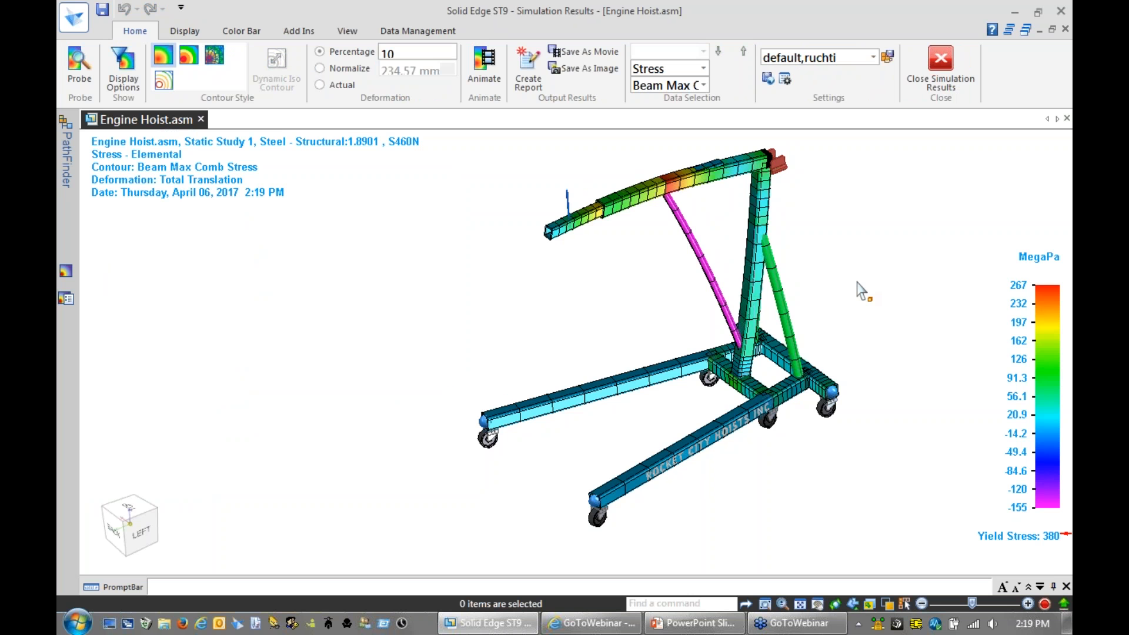
Step: Examine the deformed hoist's beam maximum combined stress from several angles and play its animation
{"action": "mouse_move", "coordinate": [857, 282]}
{"action": "middle_mouse_down"}
{"action": "mouse_move", "coordinate": [927, 282]}
{"action": "mouse_move", "coordinate": [857, 282]}
{"action": "middle_mouse_up"}
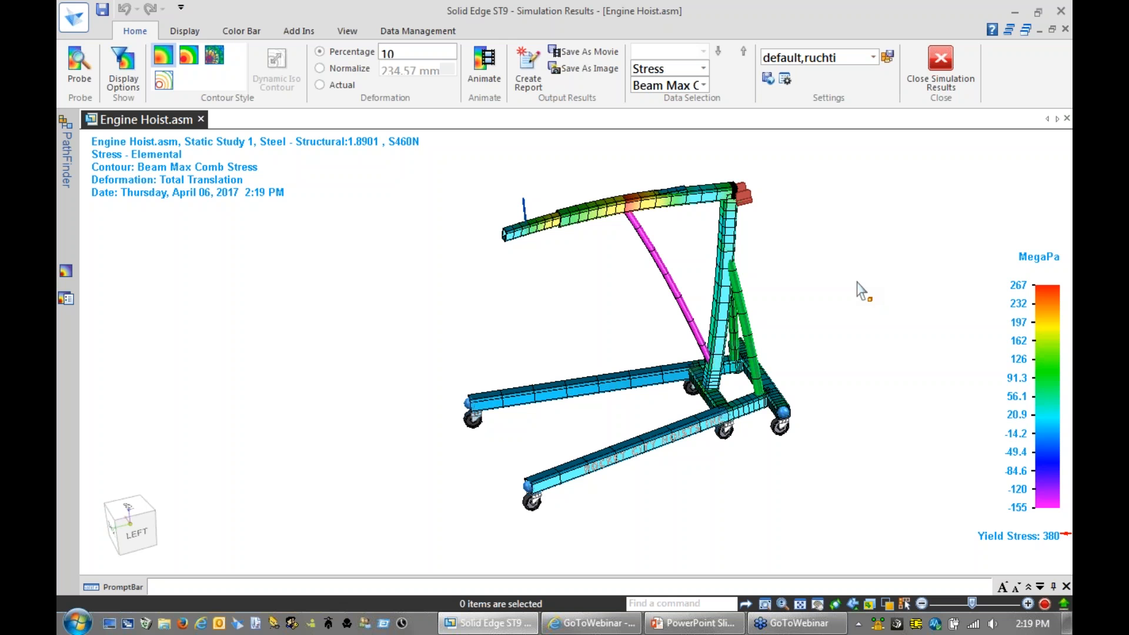
{"action": "mouse_move", "coordinate": [856, 282]}
{"action": "middle_mouse_down"}
{"action": "mouse_move", "coordinate": [736, 271]}
{"action": "mouse_move", "coordinate": [844, 281]}
{"action": "middle_mouse_up"}
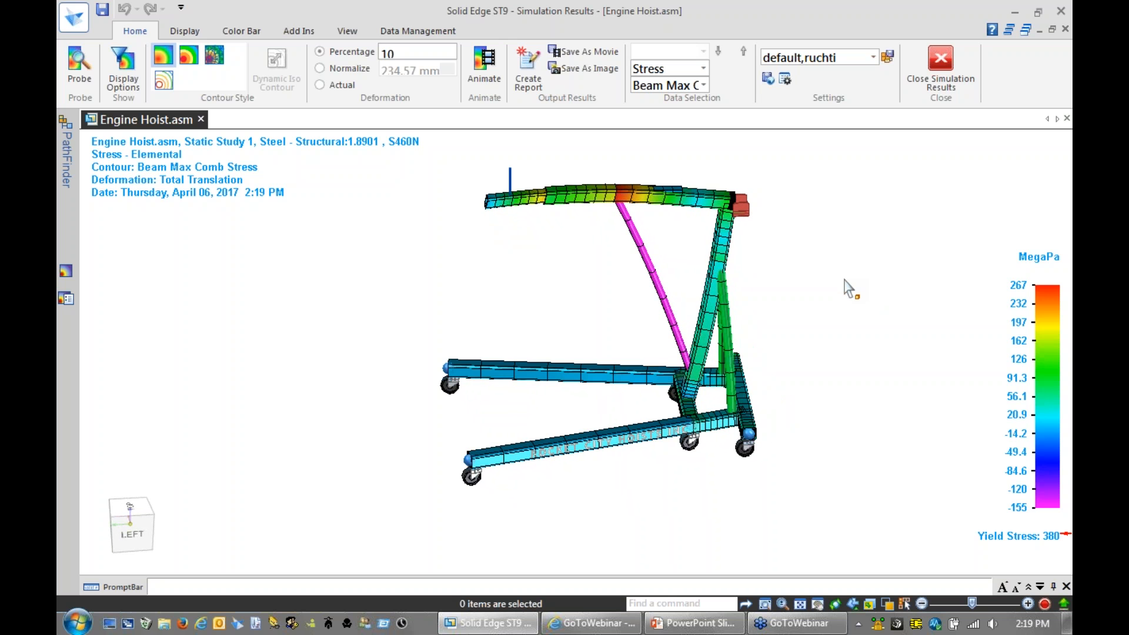
{"action": "left_click", "coordinate": [498, 78]}
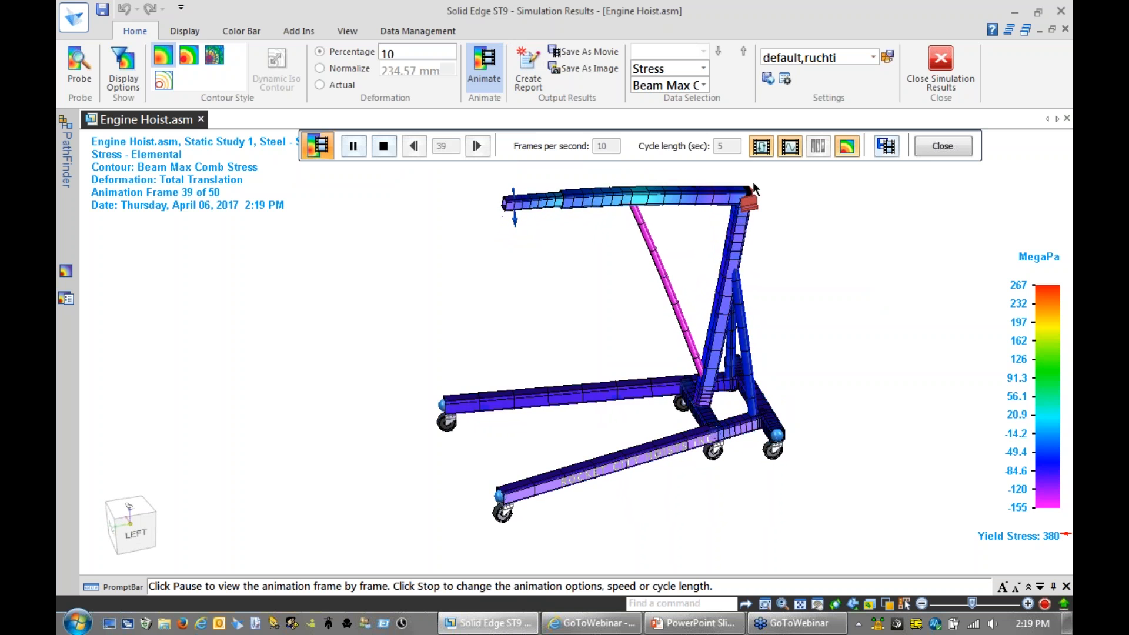
{"action": "left_click", "coordinate": [389, 151]}
{"action": "left_click", "coordinate": [931, 147]}
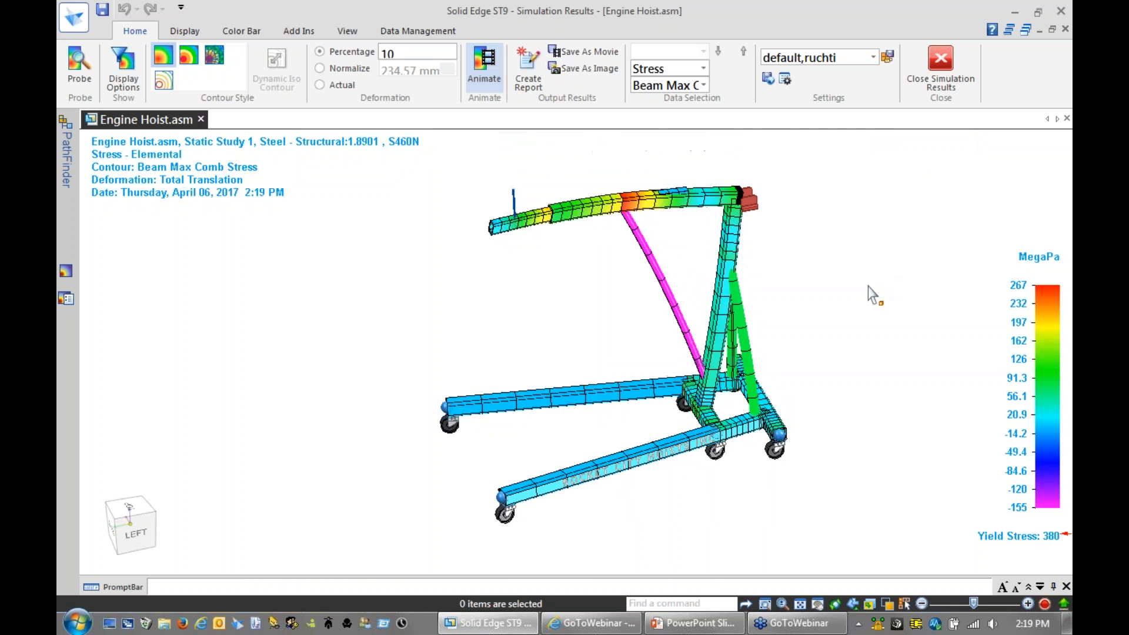
Step: Probe the stress and displacement at a node midway along the far rear brace and place its label beside it
{"action": "middle_click_drag", "start_coordinate": [883, 279], "coordinate": [823, 235]}
{"action": "left_click", "coordinate": [90, 70]}
{"action": "scroll", "coordinate": [833, 341], "scroll_direction": "up", "scroll_amount": 5}
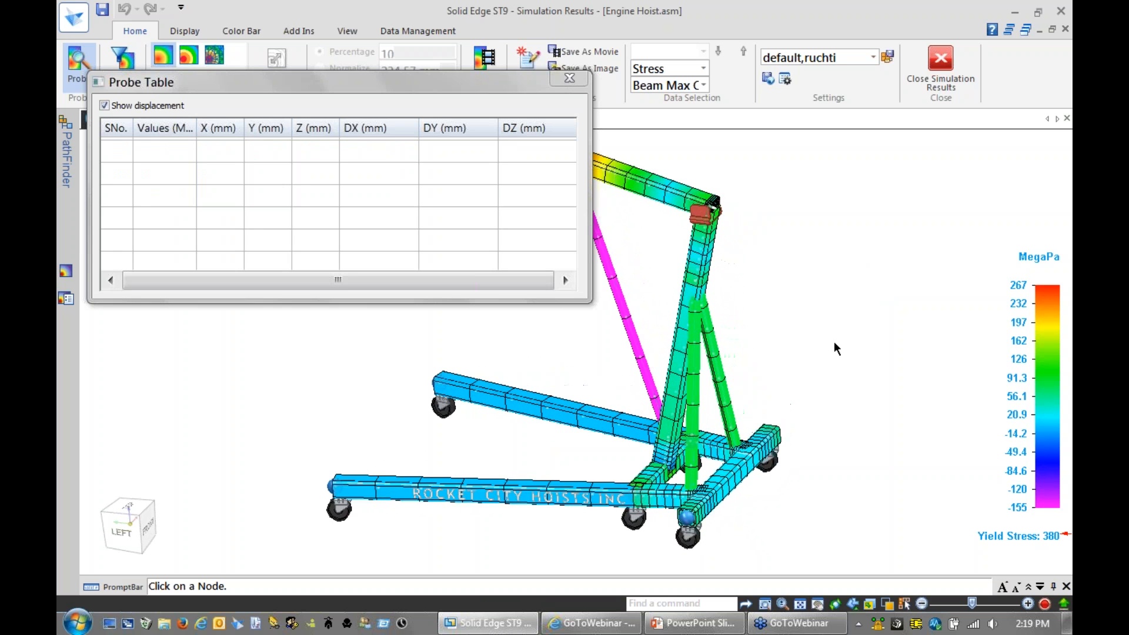
{"action": "middle_click_drag", "start_coordinate": [809, 351], "coordinate": [689, 354]}
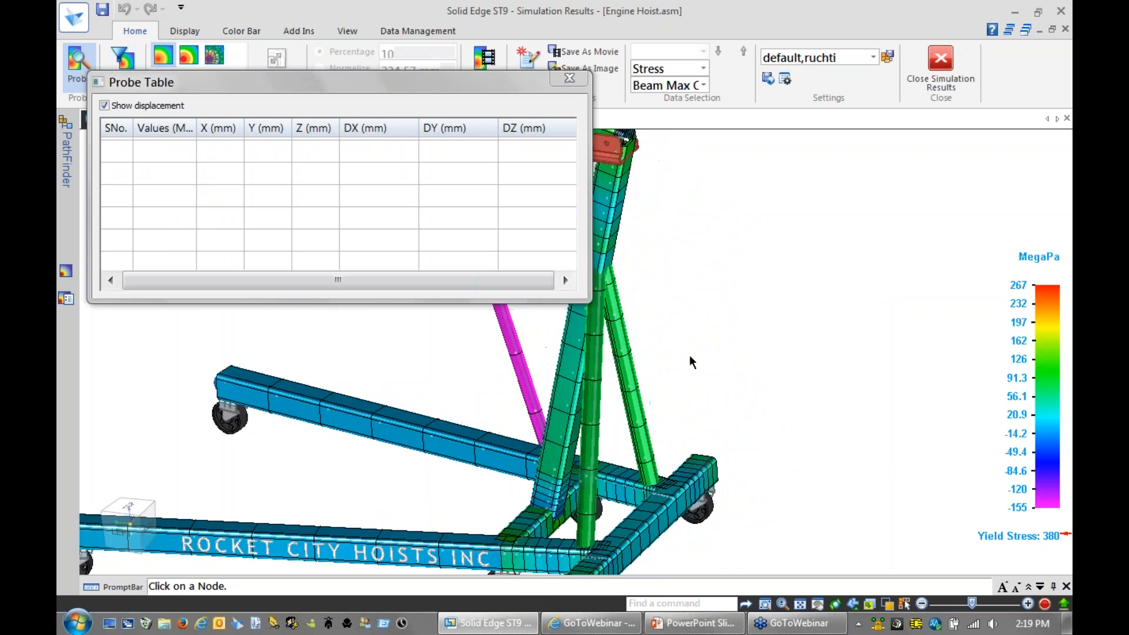
{"action": "left_click", "coordinate": [623, 352]}
{"action": "left_click", "coordinate": [696, 264]}
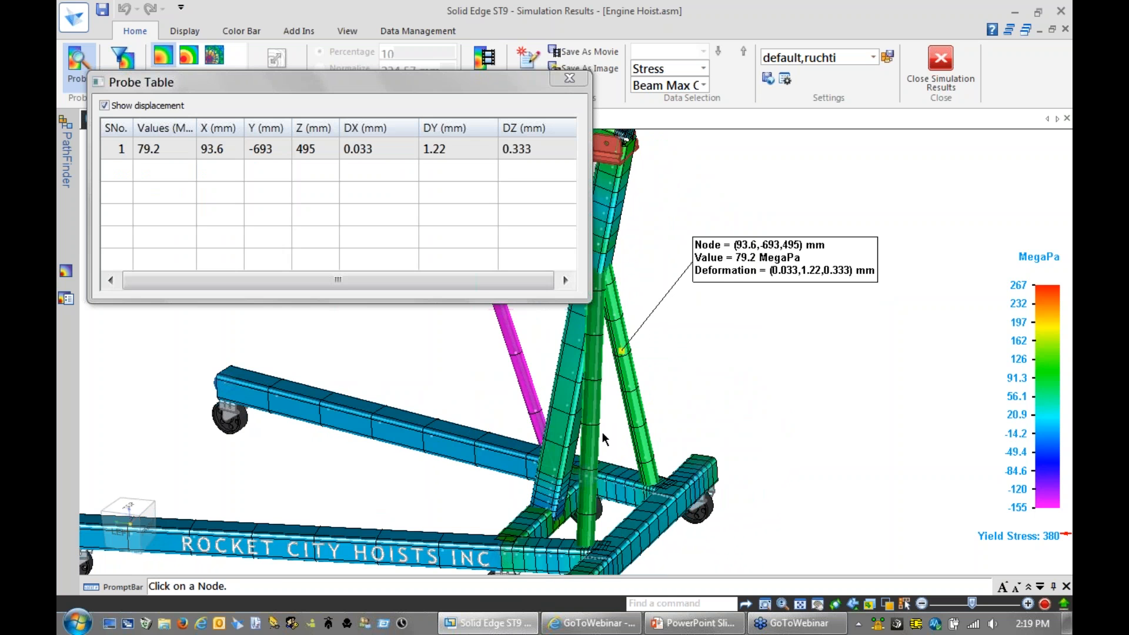
Step: Probe a lower node on the near rear brace, place its label beside the hoist, and close the simulation results
{"action": "left_click", "coordinate": [590, 467]}
{"action": "left_click", "coordinate": [695, 353]}
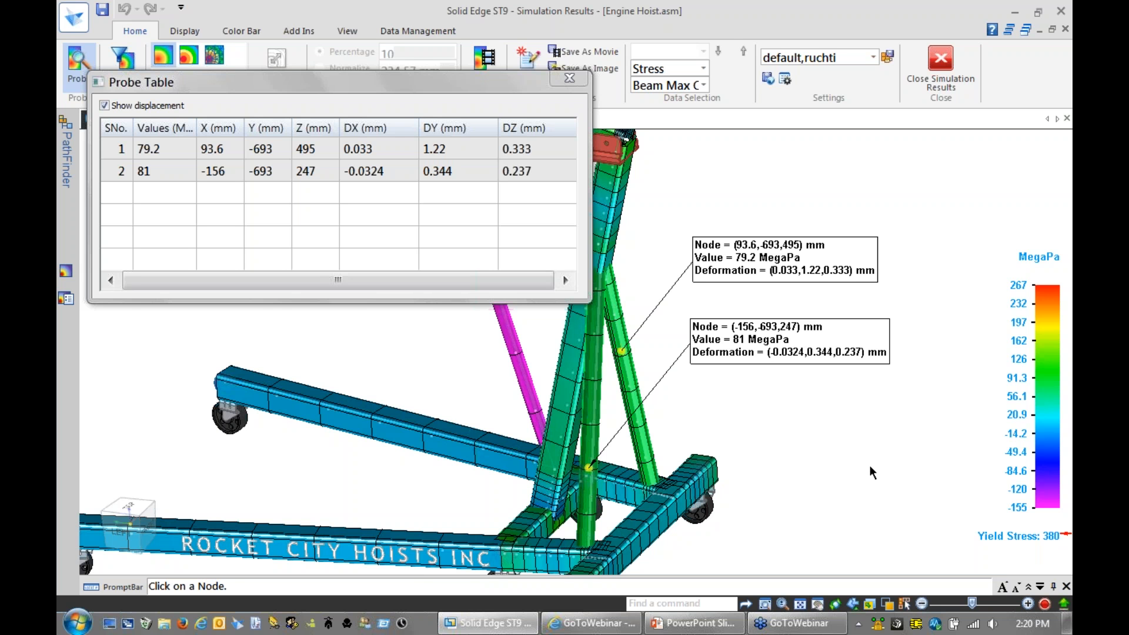
{"action": "scroll", "coordinate": [939, 220], "scroll_direction": "down", "scroll_amount": 3}
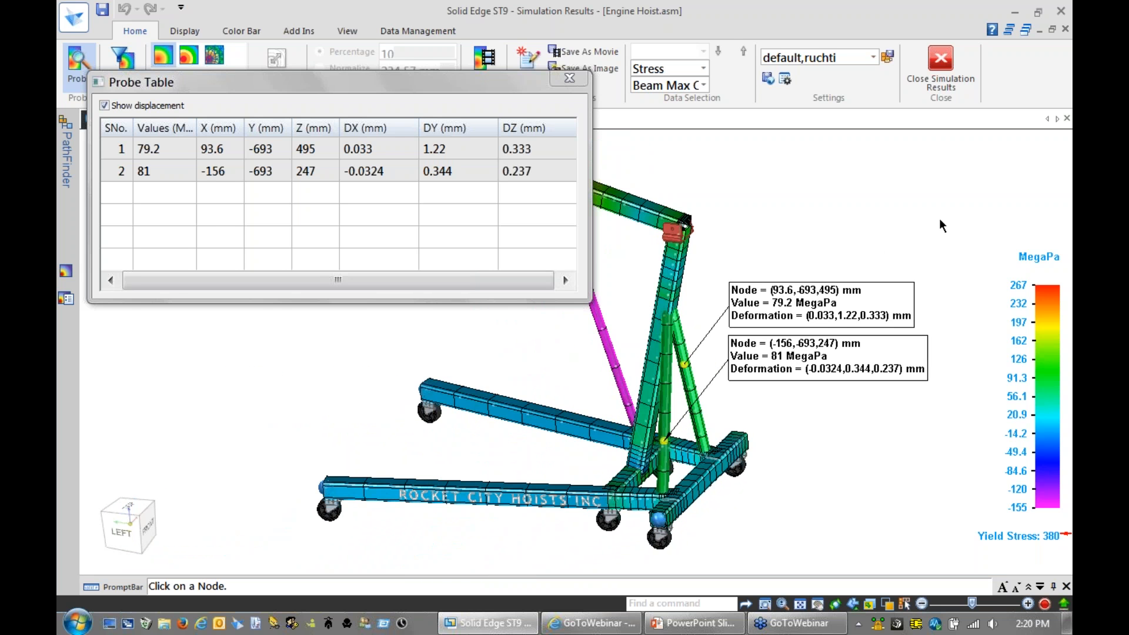
{"action": "left_click", "coordinate": [562, 79]}
{"action": "left_click", "coordinate": [944, 65]}
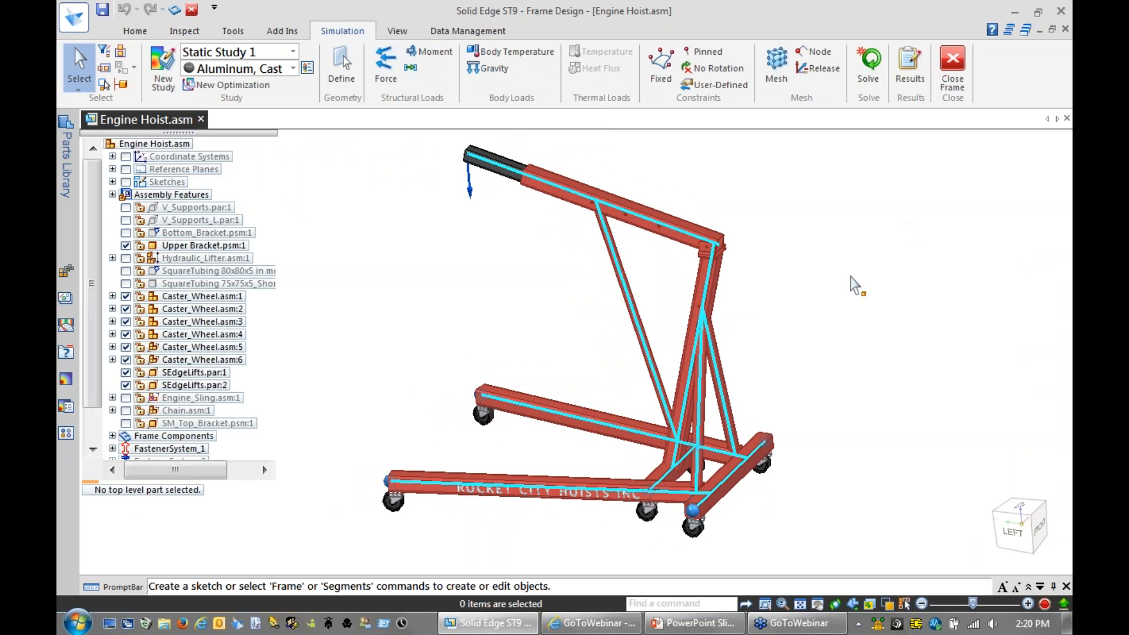
Step: Change the cross section of the two rear braces to RoundTubing 30x2.6.par
{"action": "left_click", "coordinate": [724, 388]}
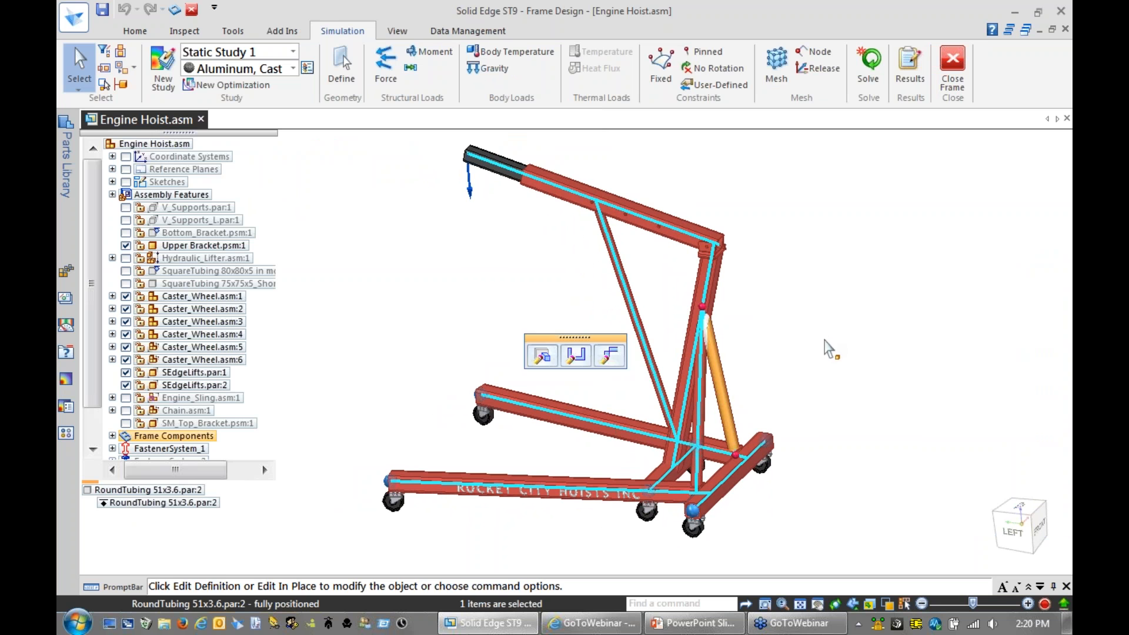
{"action": "left_click", "coordinate": [541, 355]}
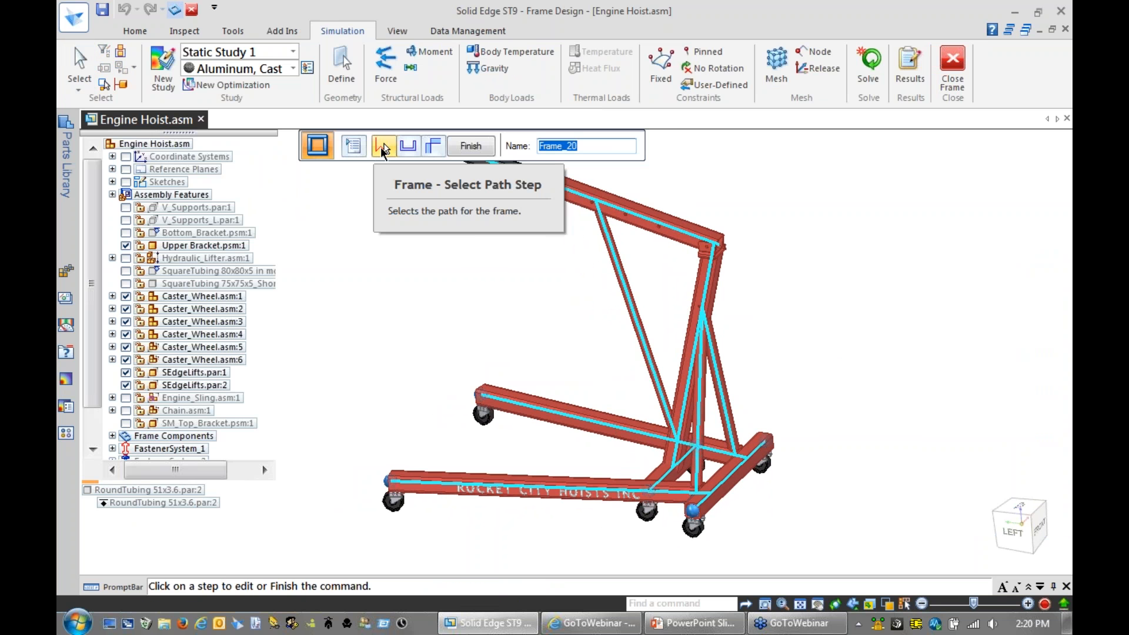
{"action": "left_click", "coordinate": [382, 148]}
{"action": "left_click", "coordinate": [605, 146]}
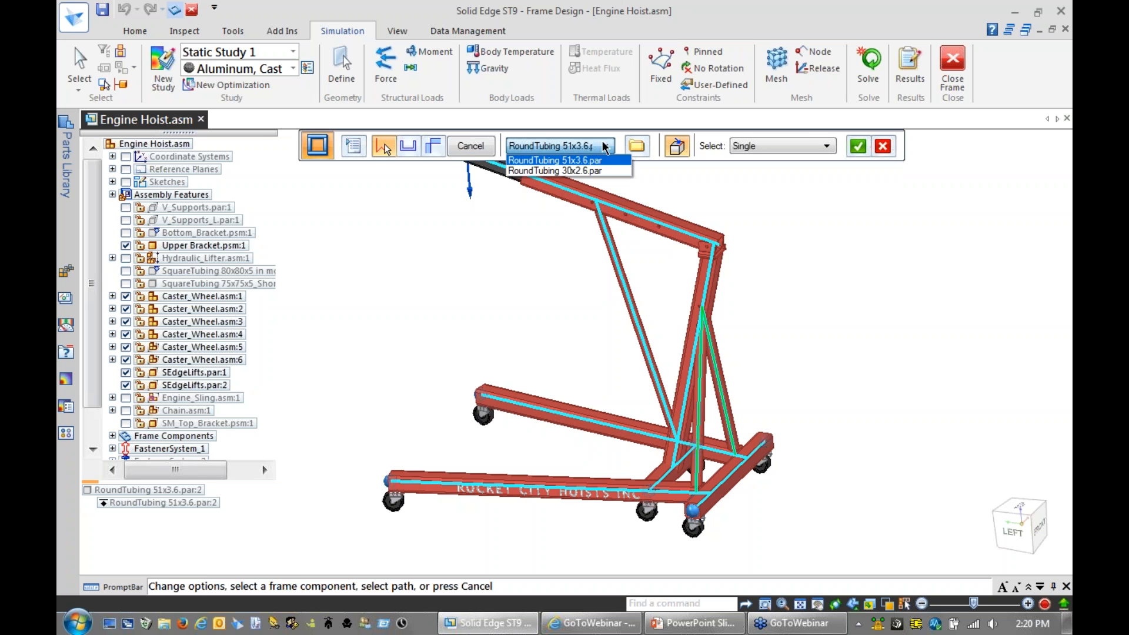
{"action": "left_click", "coordinate": [555, 168]}
{"action": "left_click", "coordinate": [857, 145]}
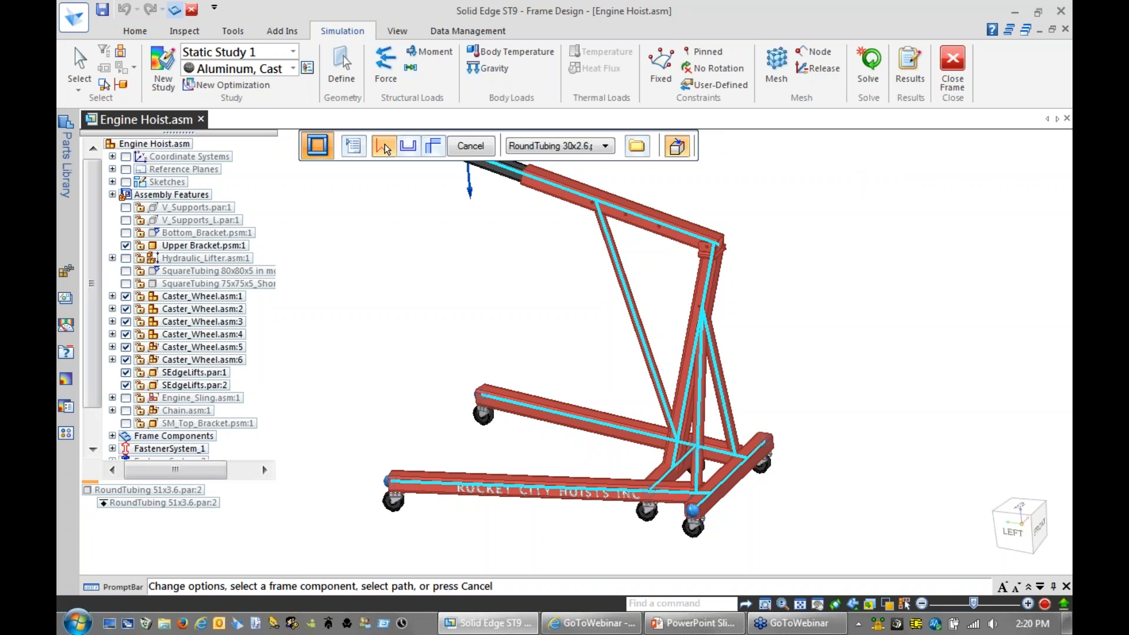
{"action": "left_click", "coordinate": [653, 359]}
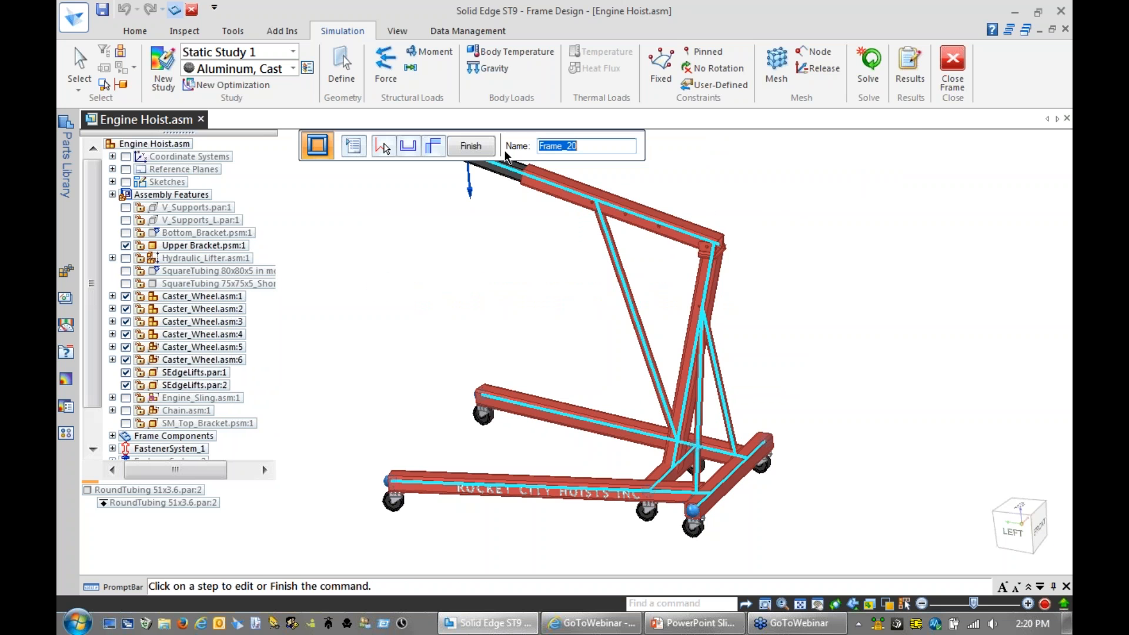
{"action": "left_click", "coordinate": [471, 147]}
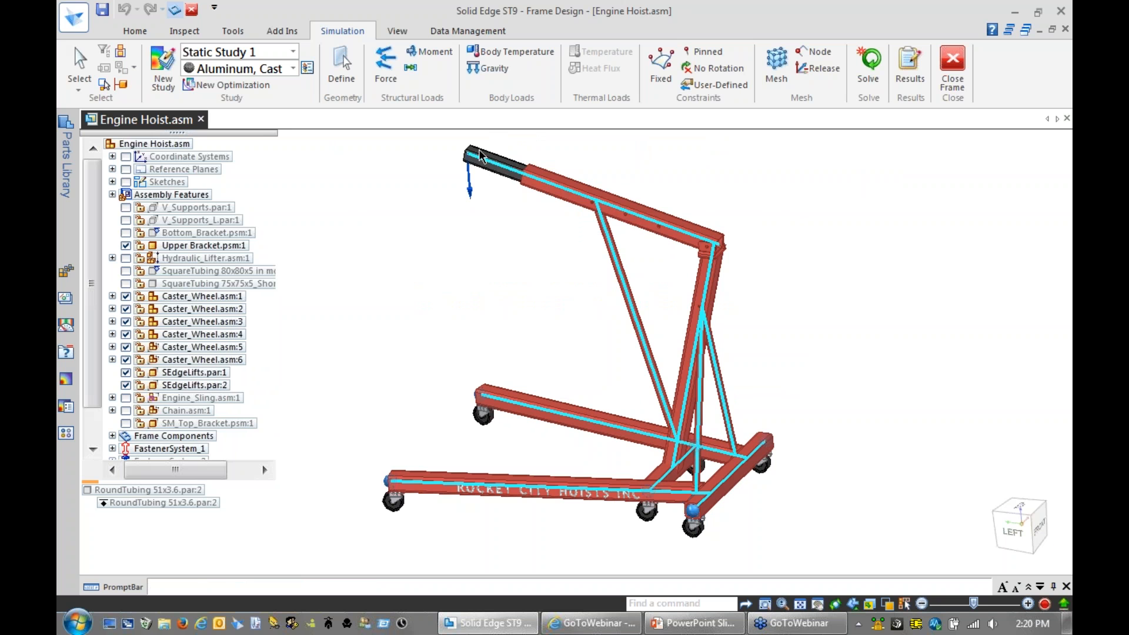
Step: Solve Static Study 1 again with the new brace tubing and examine the braces' beam stress
{"action": "left_click", "coordinate": [870, 75]}
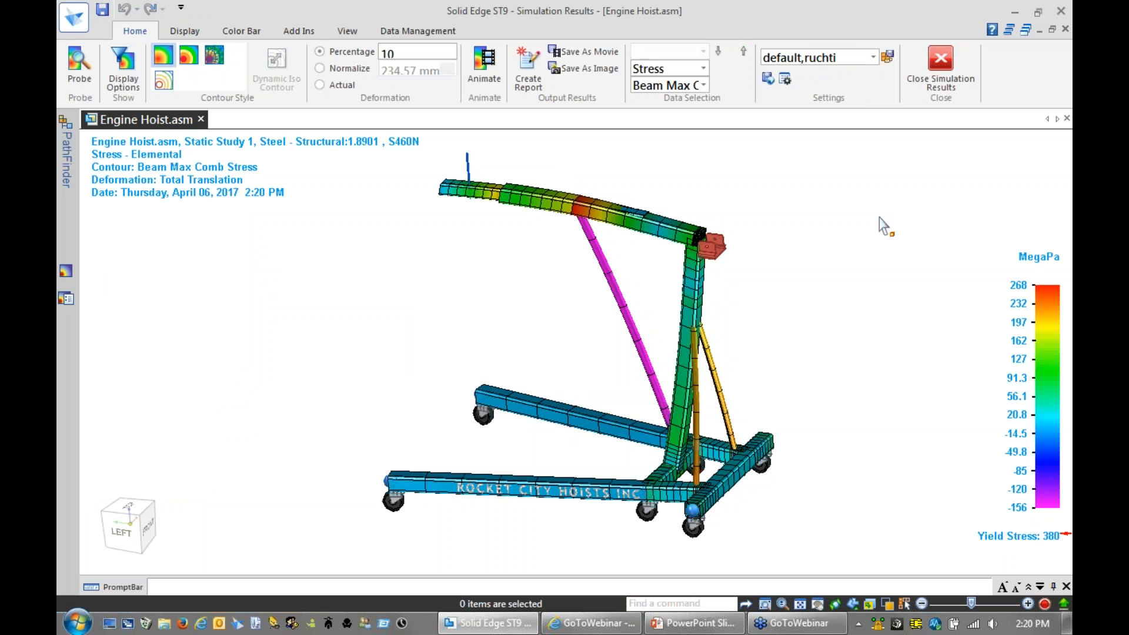
{"action": "scroll", "coordinate": [880, 280], "scroll_direction": "up", "scroll_amount": 3}
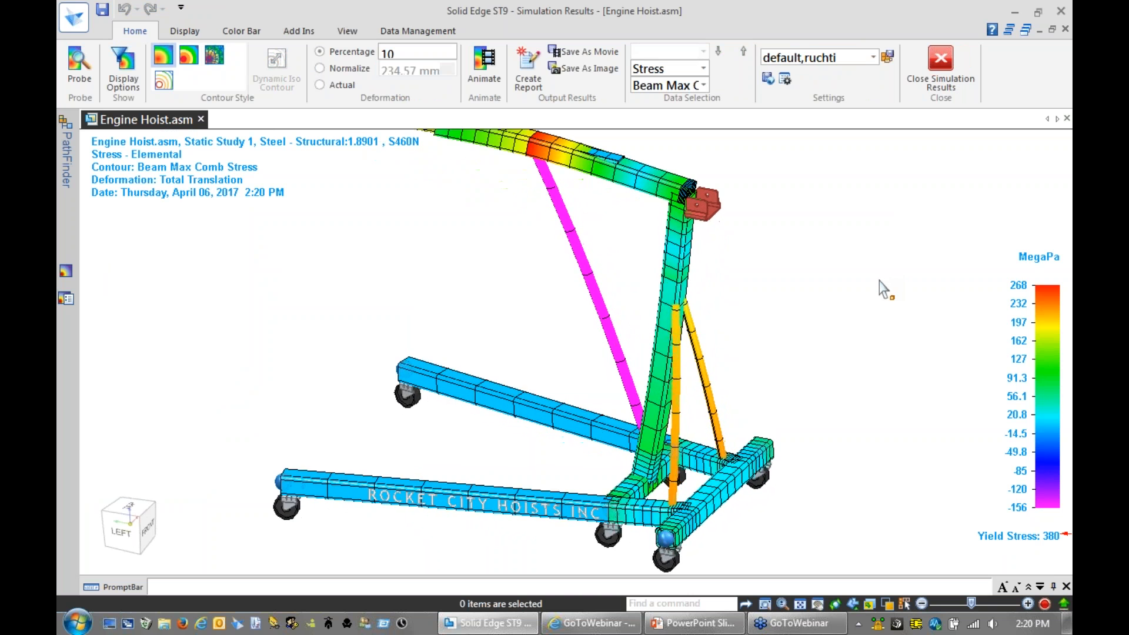
{"action": "scroll", "coordinate": [880, 281], "scroll_direction": "up", "scroll_amount": 5}
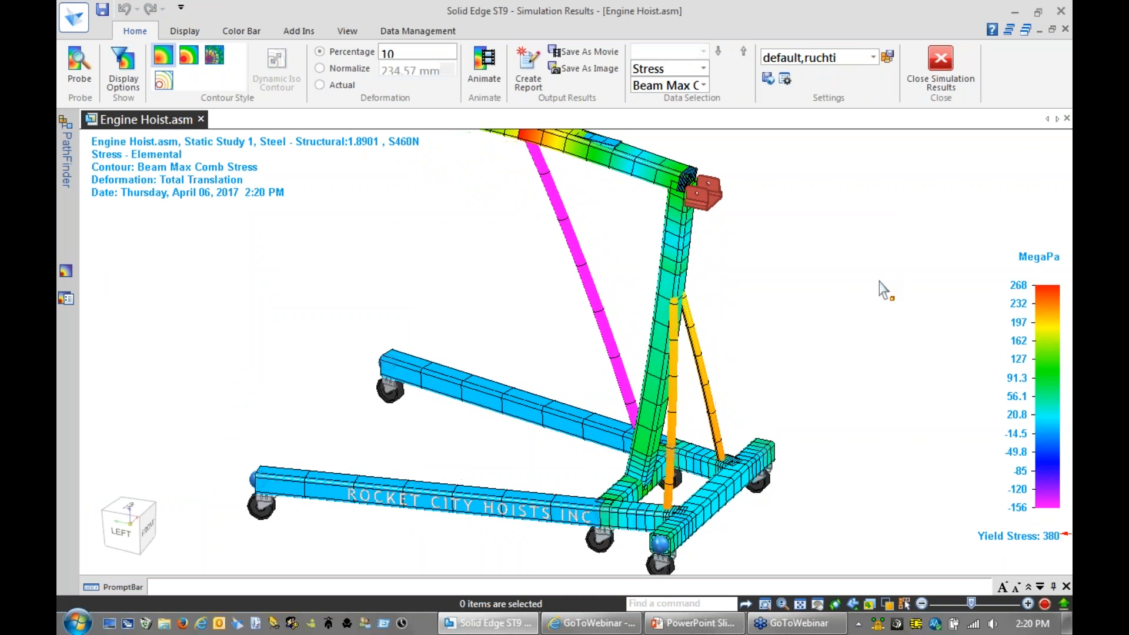
Step: Probe the stress and displacement at a middle and a lower node of the far rear brace, placing both labels beside it
{"action": "left_click", "coordinate": [79, 69]}
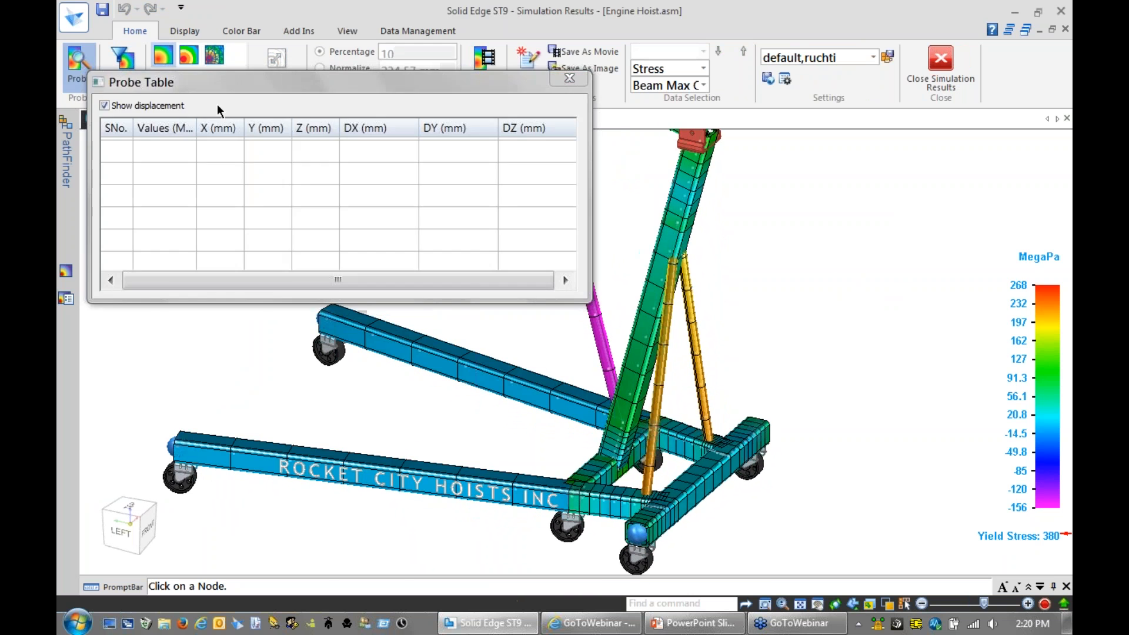
{"action": "left_click", "coordinate": [695, 327]}
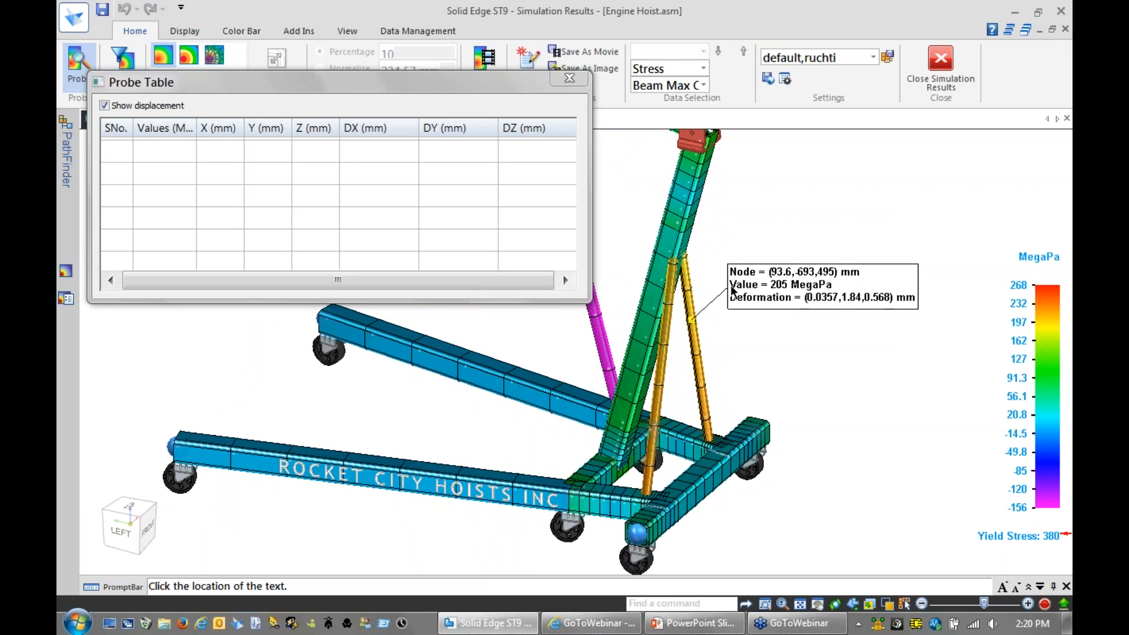
{"action": "left_click", "coordinate": [732, 291]}
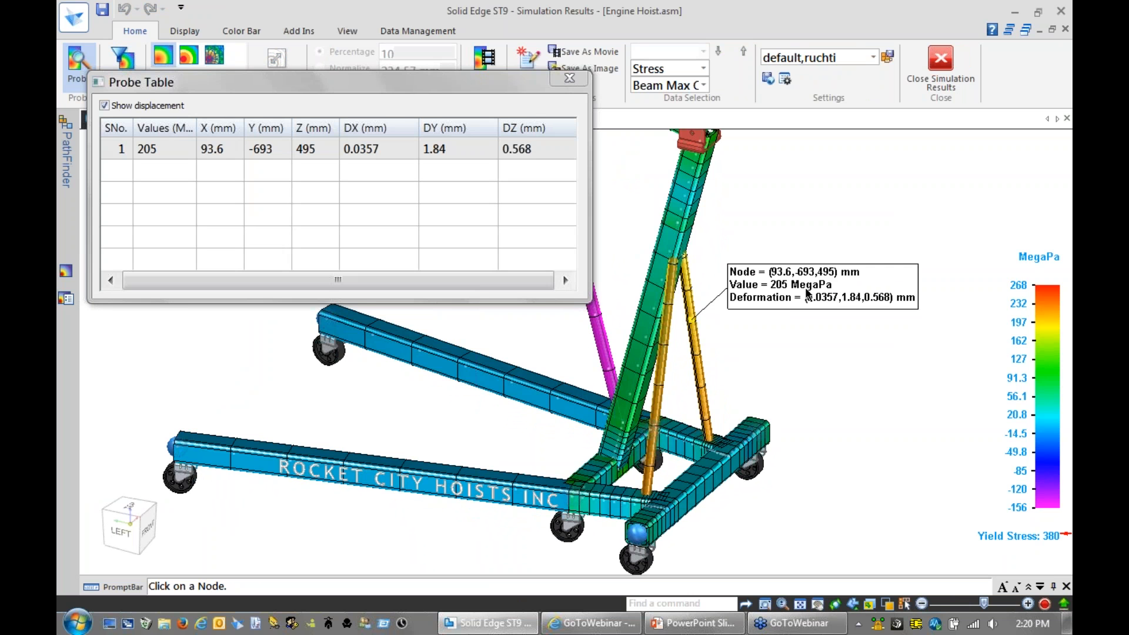
{"action": "left_click", "coordinate": [702, 388]}
{"action": "left_click", "coordinate": [750, 381]}
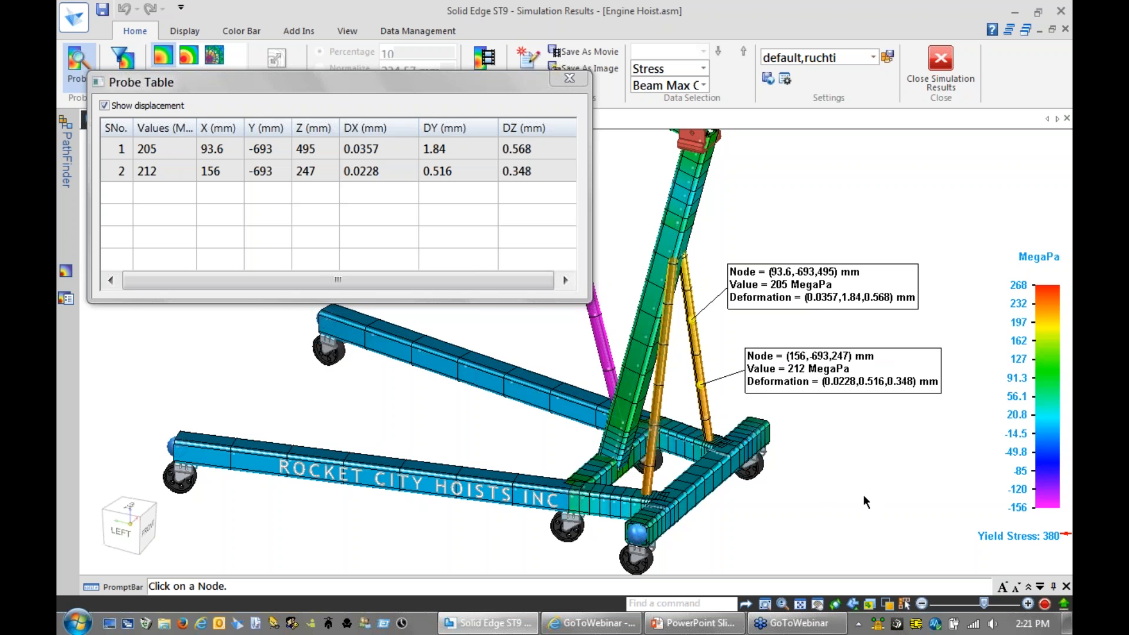
{"action": "left_click", "coordinate": [570, 81]}
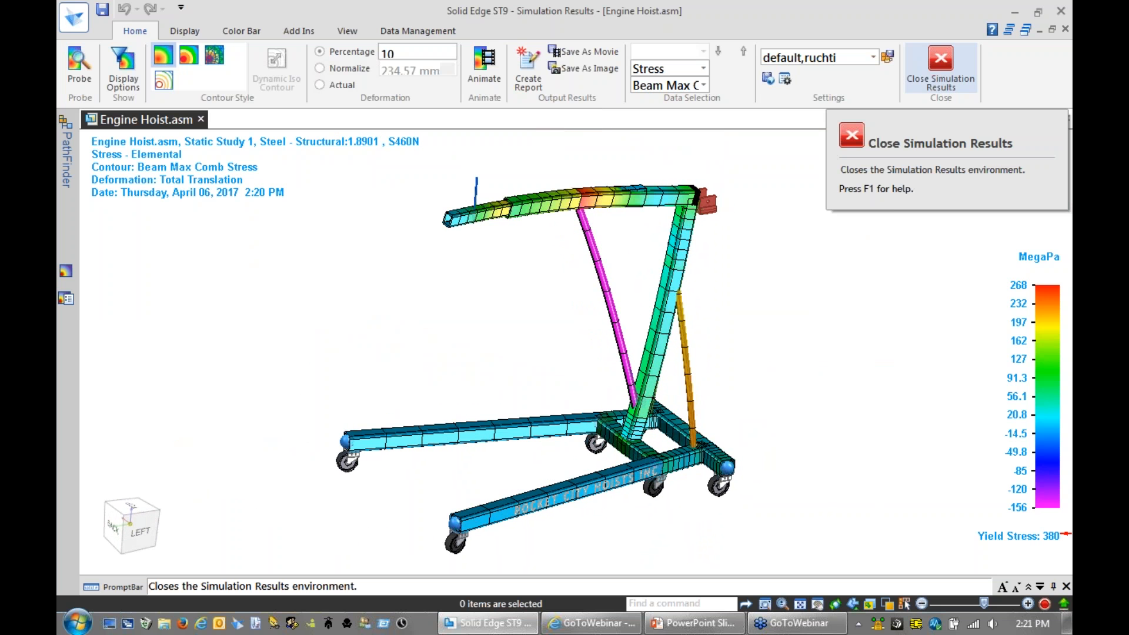
Step: Leave the simulation results and frame environment, and apply the Leveler display configuration to the assembly
{"action": "left_click", "coordinate": [941, 69]}
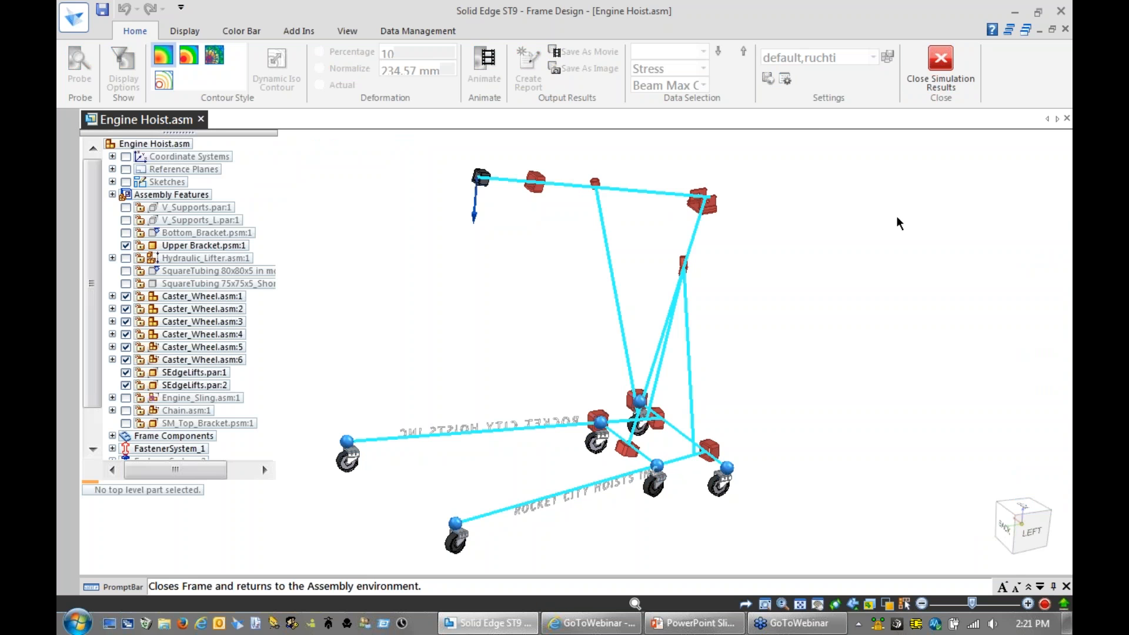
{"action": "left_click", "coordinate": [943, 79]}
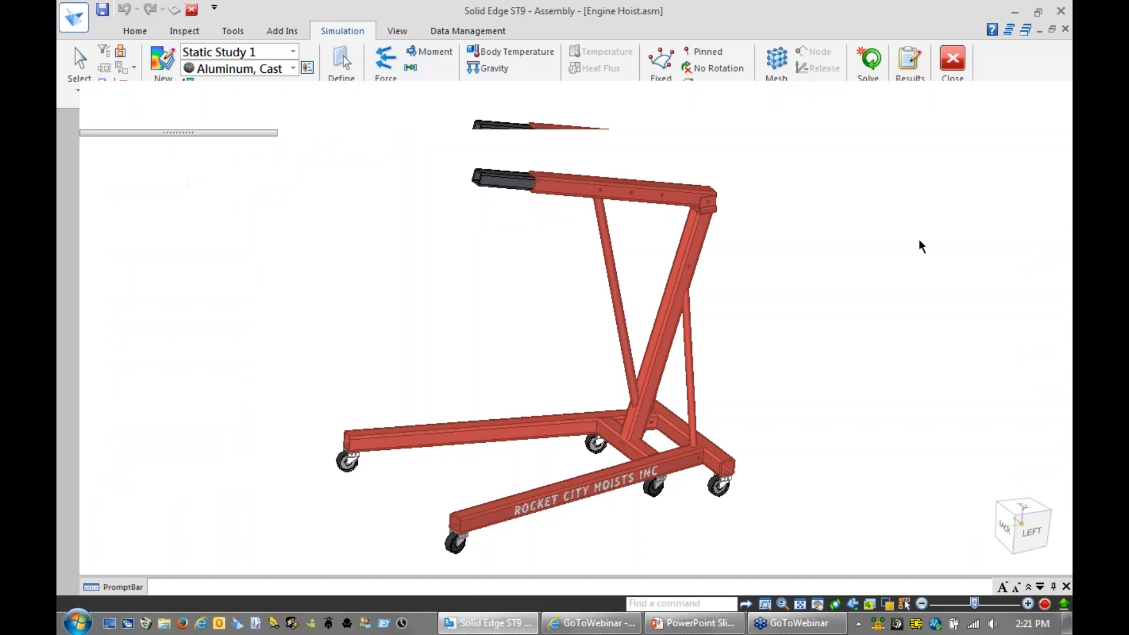
{"action": "left_click", "coordinate": [368, 52]}
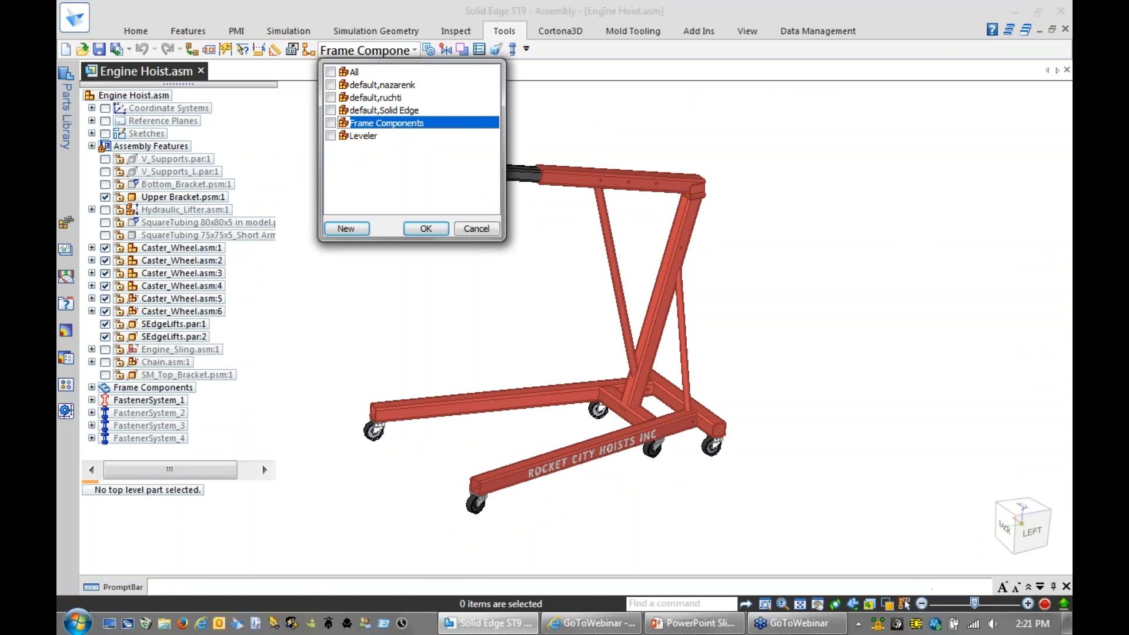
{"action": "double_click", "coordinate": [364, 136]}
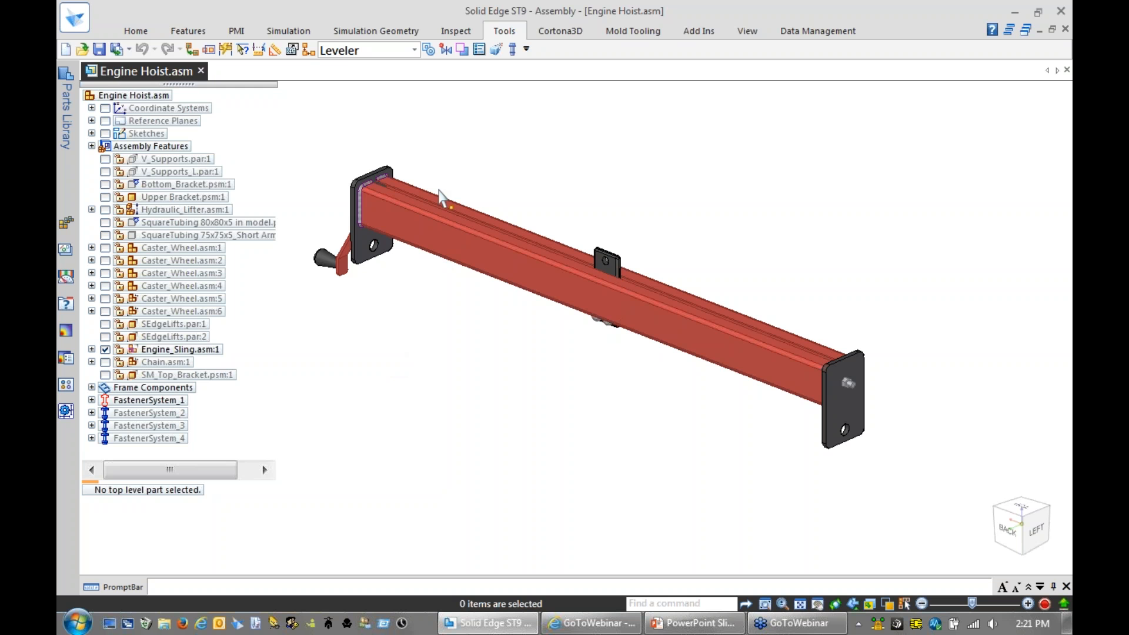
Step: Create mid-surfaces at offset ratio 0.50 for the two welded side plates at the ends of the engine sling
{"action": "left_click", "coordinate": [391, 32]}
{"action": "left_click", "coordinate": [205, 68]}
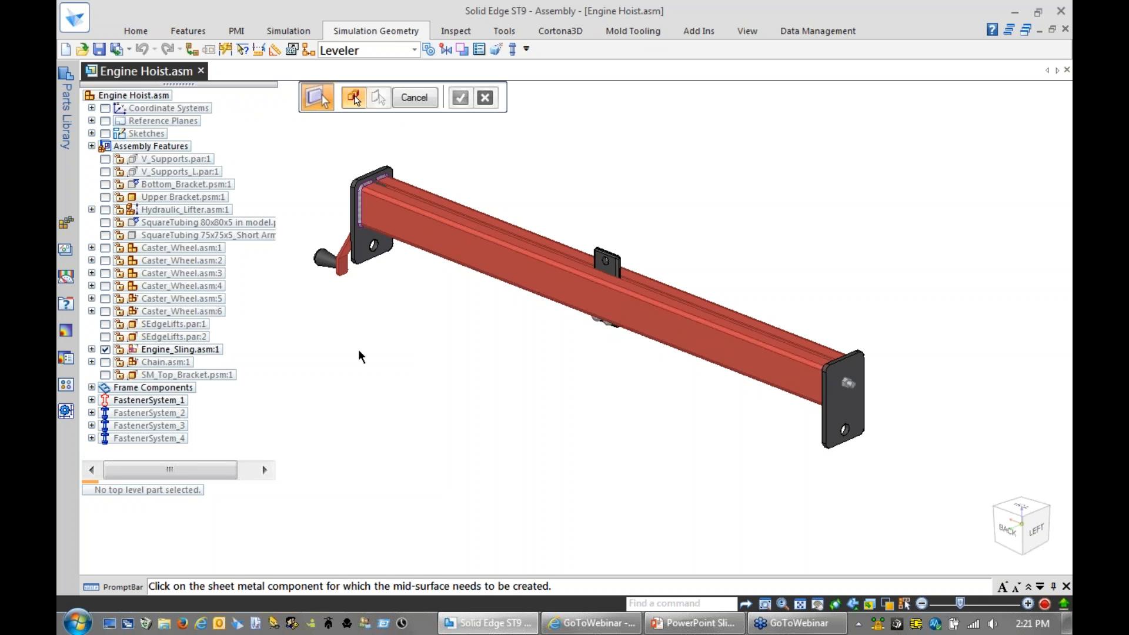
{"action": "left_click", "coordinate": [379, 259]}
{"action": "left_click", "coordinate": [485, 97]}
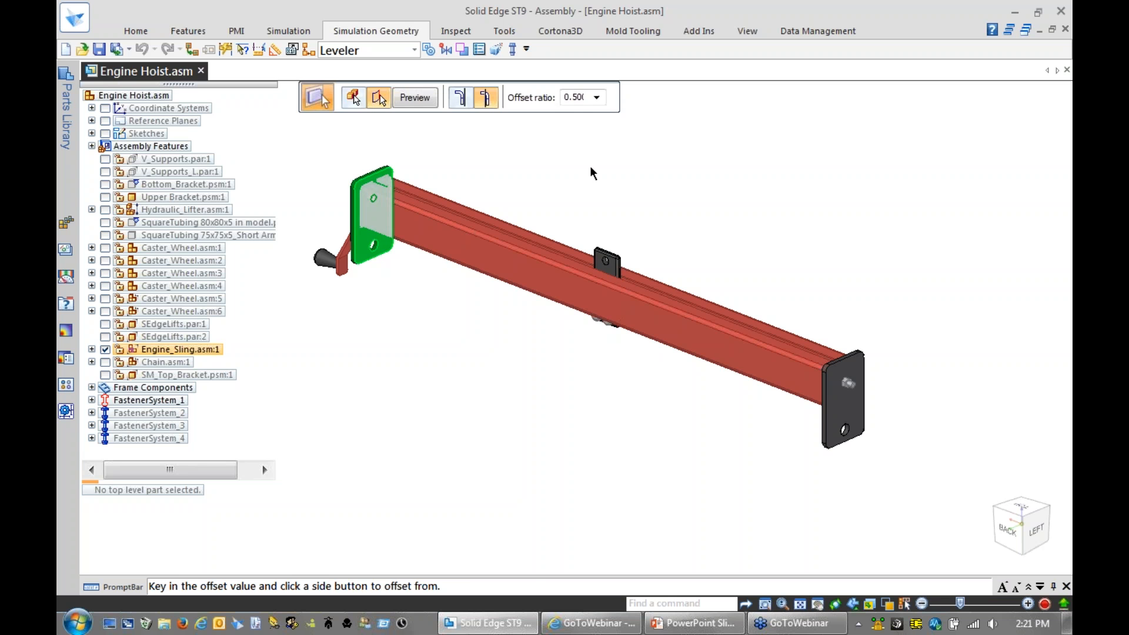
{"action": "right_click", "coordinate": [592, 170]}
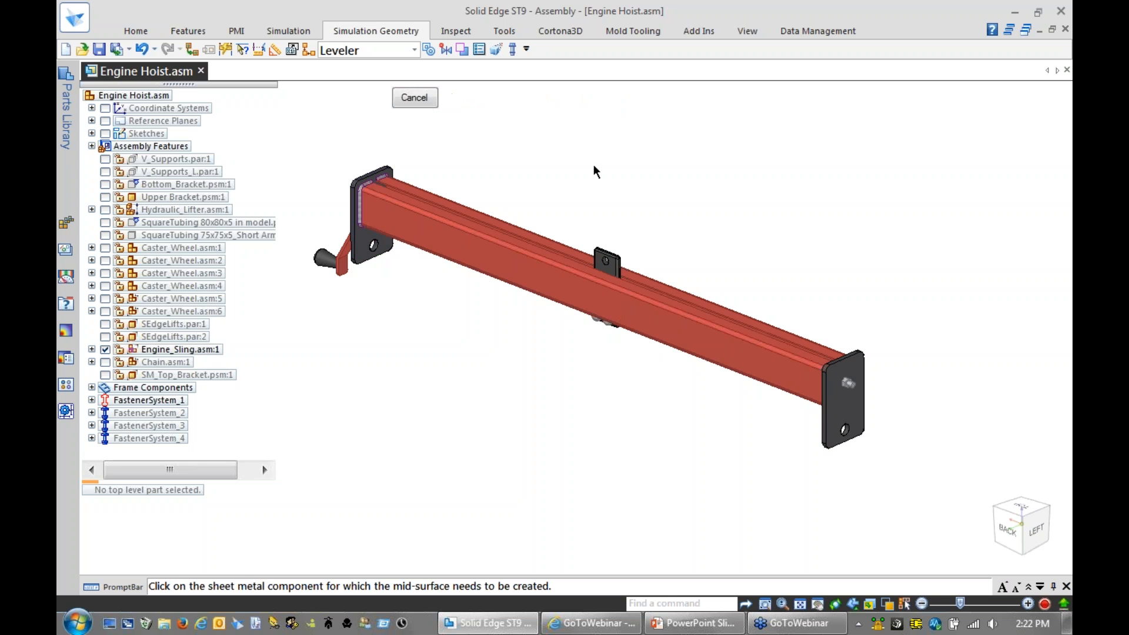
{"action": "left_click", "coordinate": [857, 422]}
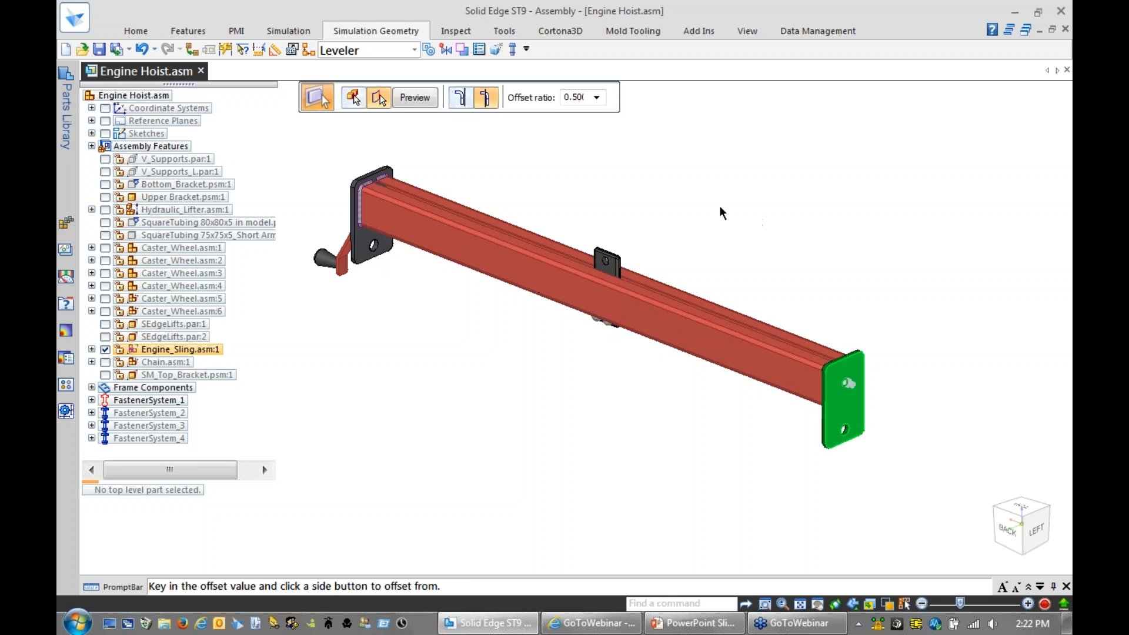
{"action": "right_click", "coordinate": [722, 228]}
{"action": "left_click", "coordinate": [418, 101]}
{"action": "left_click", "coordinate": [420, 102]}
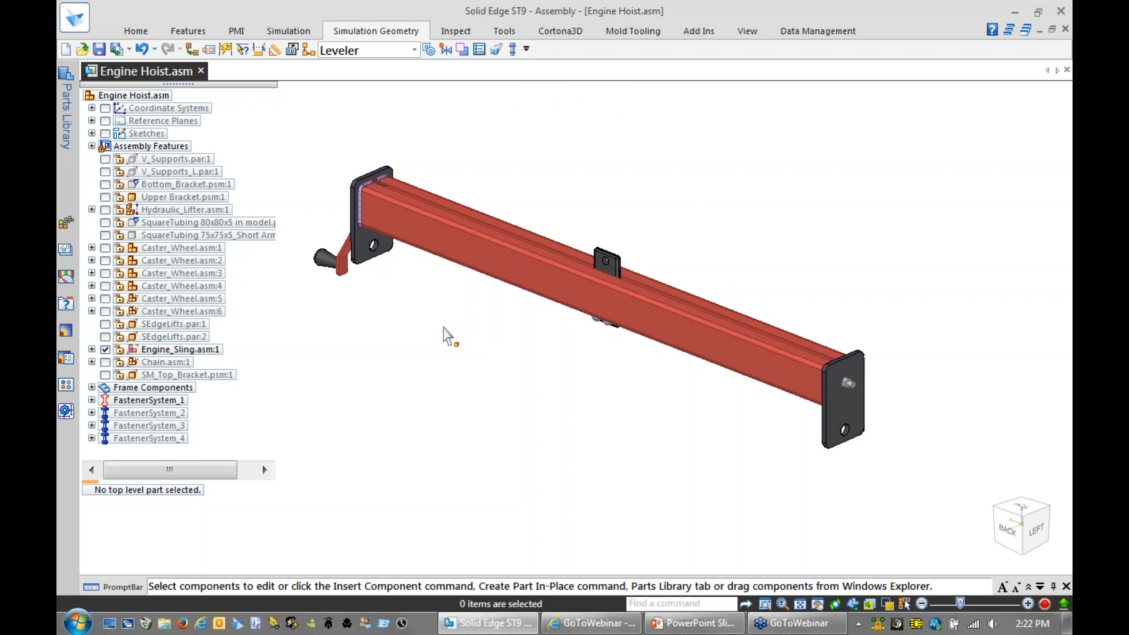
Step: Hide both welded side plates and the weld at the crank end so only their mid-surfaces remain at the beam ends
{"action": "scroll", "coordinate": [428, 335], "scroll_direction": "up", "scroll_amount": 3}
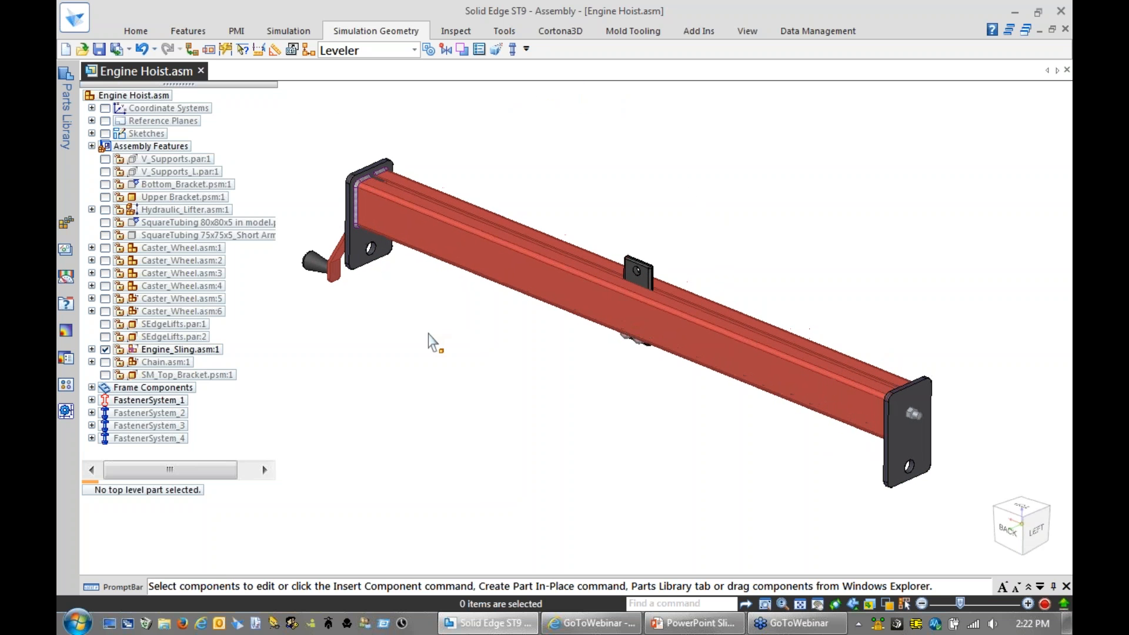
{"action": "left_click", "coordinate": [378, 264]}
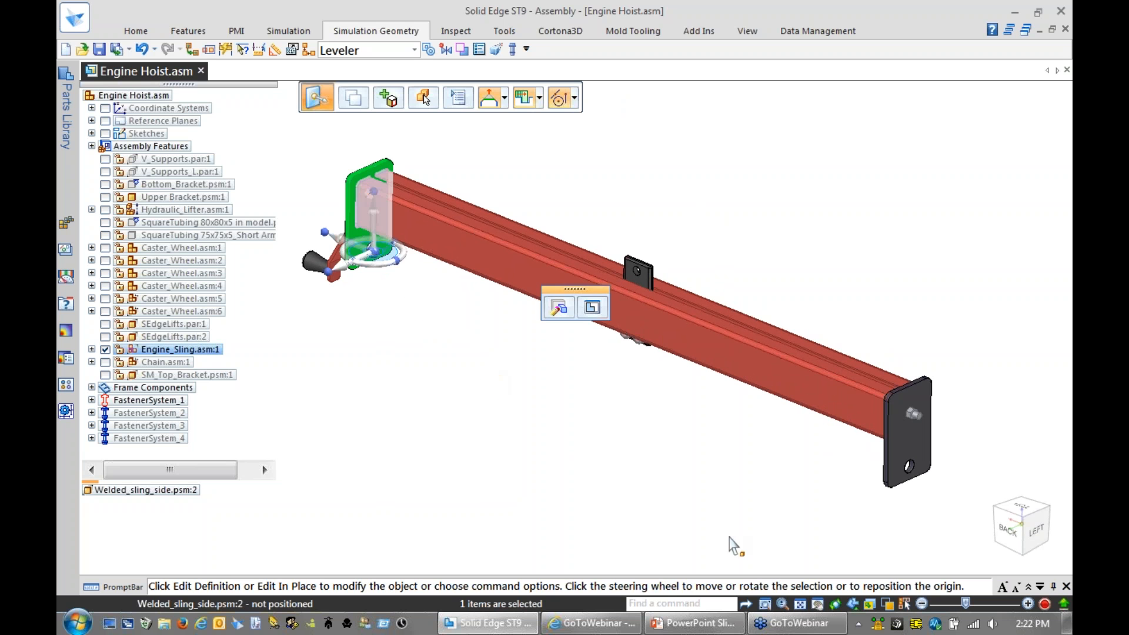
{"action": "left_click", "coordinate": [923, 485], "text": "ctrl"}
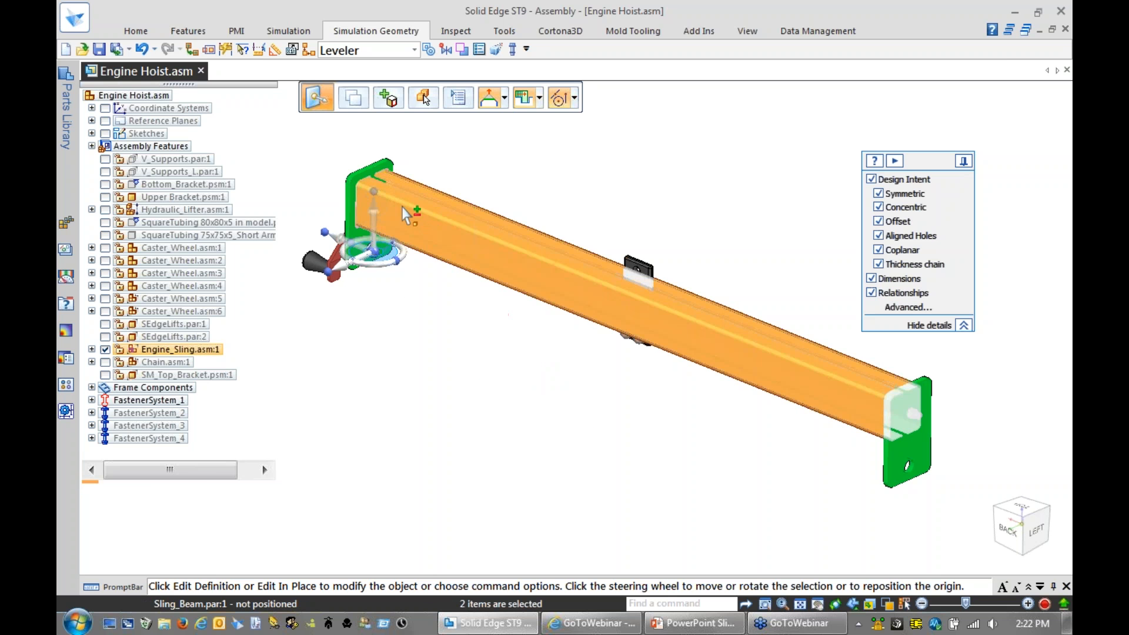
{"action": "scroll", "coordinate": [415, 156], "scroll_direction": "up", "scroll_amount": 3}
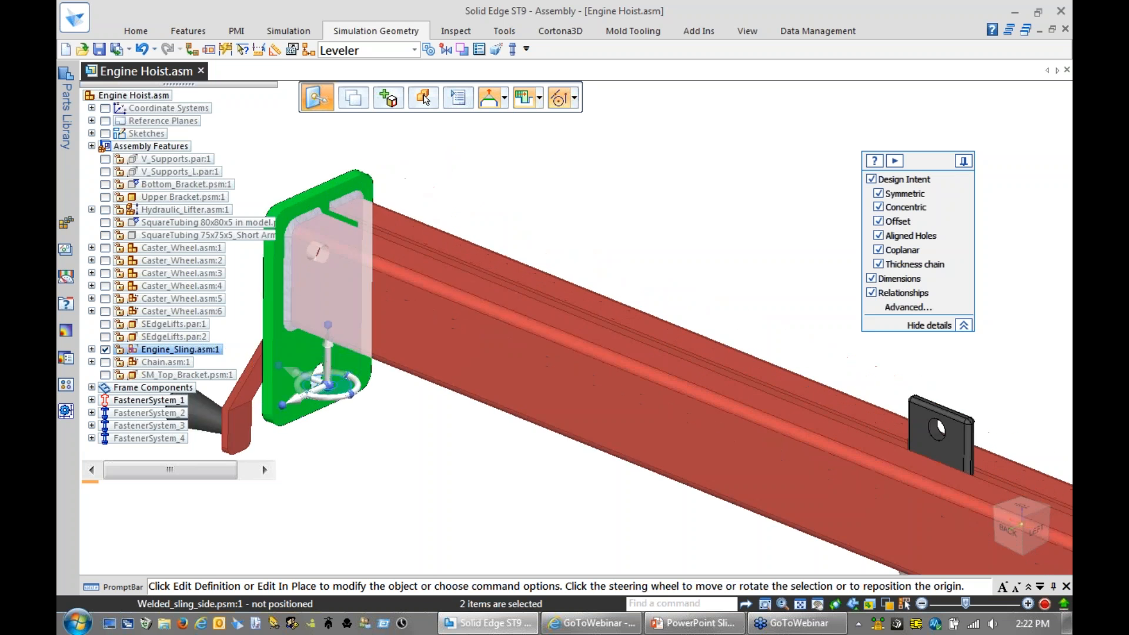
{"action": "left_click", "coordinate": [481, 191], "text": "ctrl"}
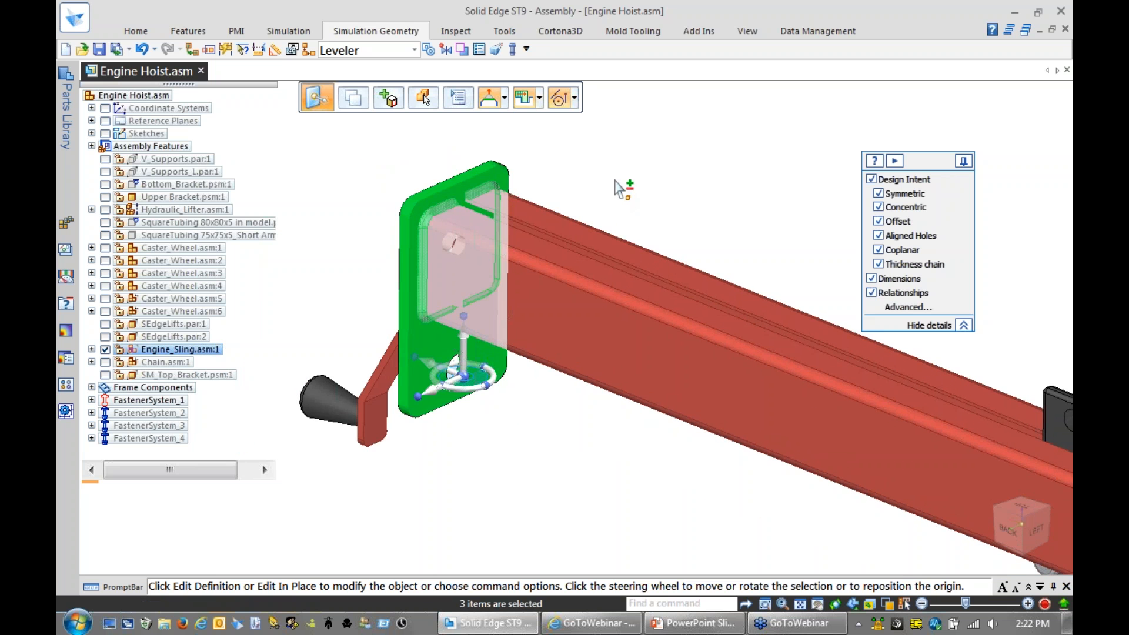
{"action": "right_click", "coordinate": [614, 181]}
{"action": "left_click", "coordinate": [646, 210]}
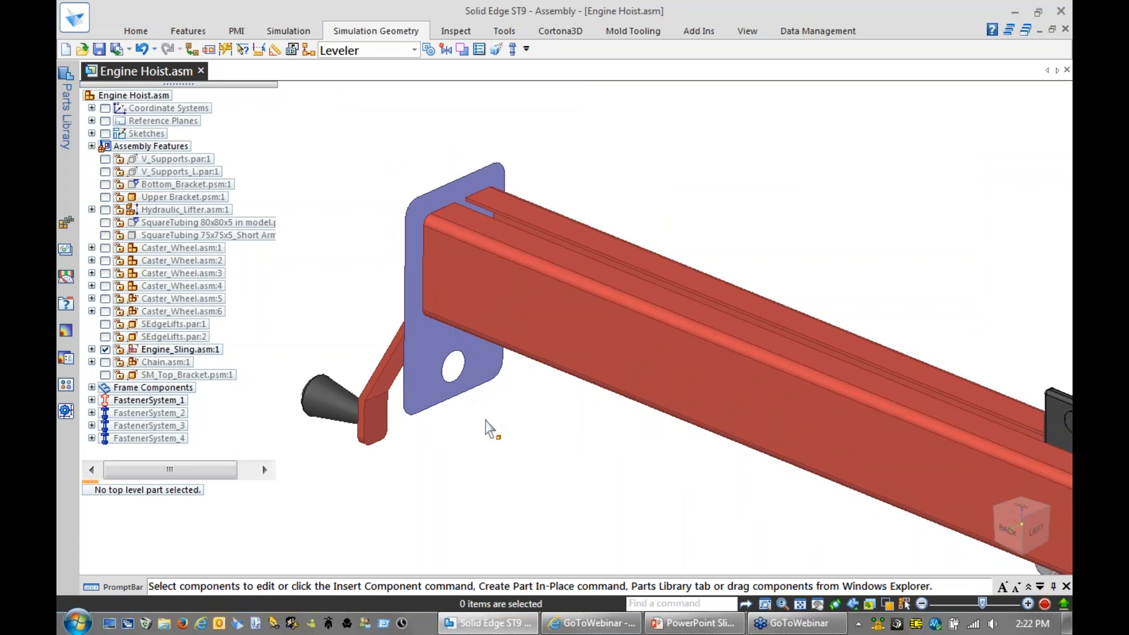
{"action": "scroll", "coordinate": [486, 537], "scroll_direction": "down", "scroll_amount": 4}
{"action": "middle_click_drag", "start_coordinate": [555, 532], "coordinate": [461, 395]}
{"action": "middle_click_drag", "start_coordinate": [707, 436], "coordinate": [665, 144]}
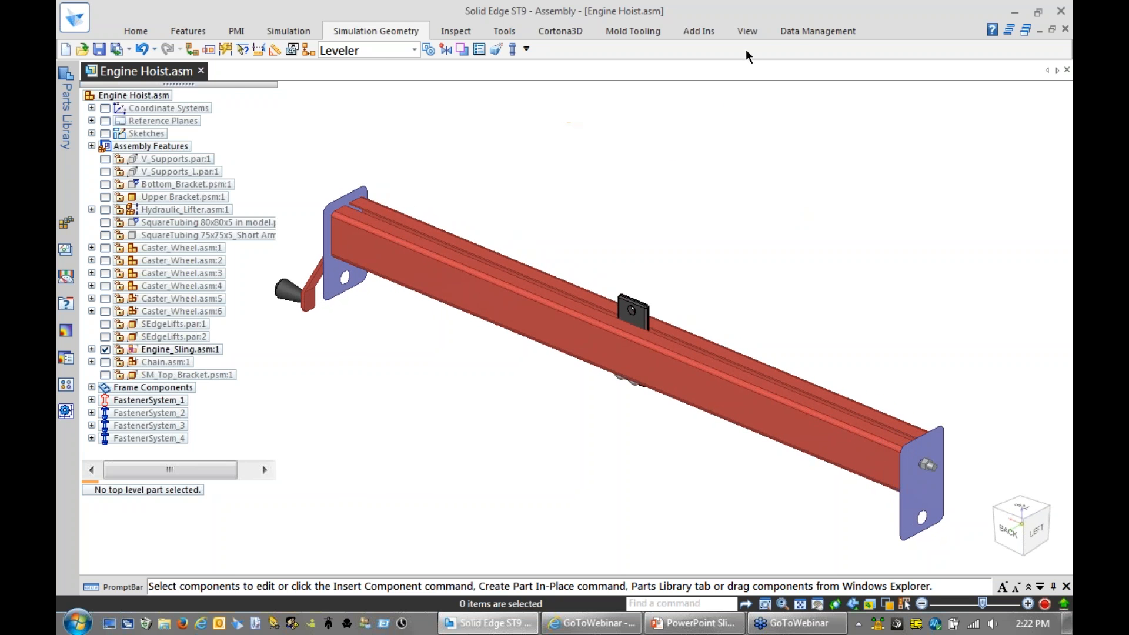
Step: Cut the engine sling open lengthwise with a clipping plane and examine the threaded rod and lifting bracket inside the beam
{"action": "left_click", "coordinate": [746, 31]}
{"action": "left_click", "coordinate": [108, 68]}
{"action": "left_click", "coordinate": [413, 282]}
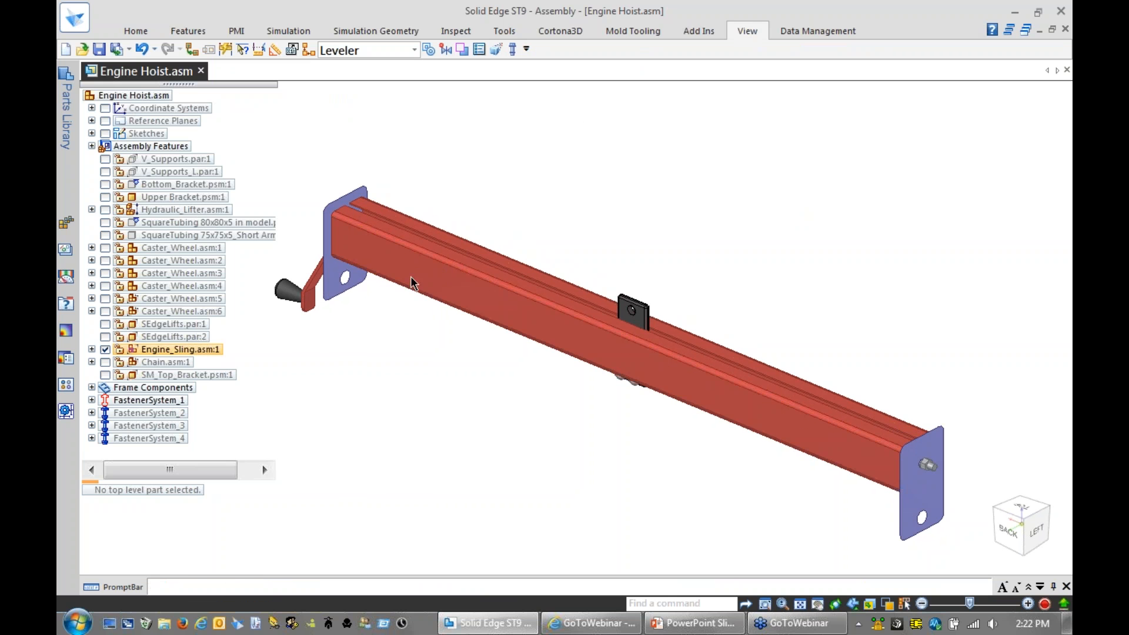
{"action": "left_click", "coordinate": [555, 186]}
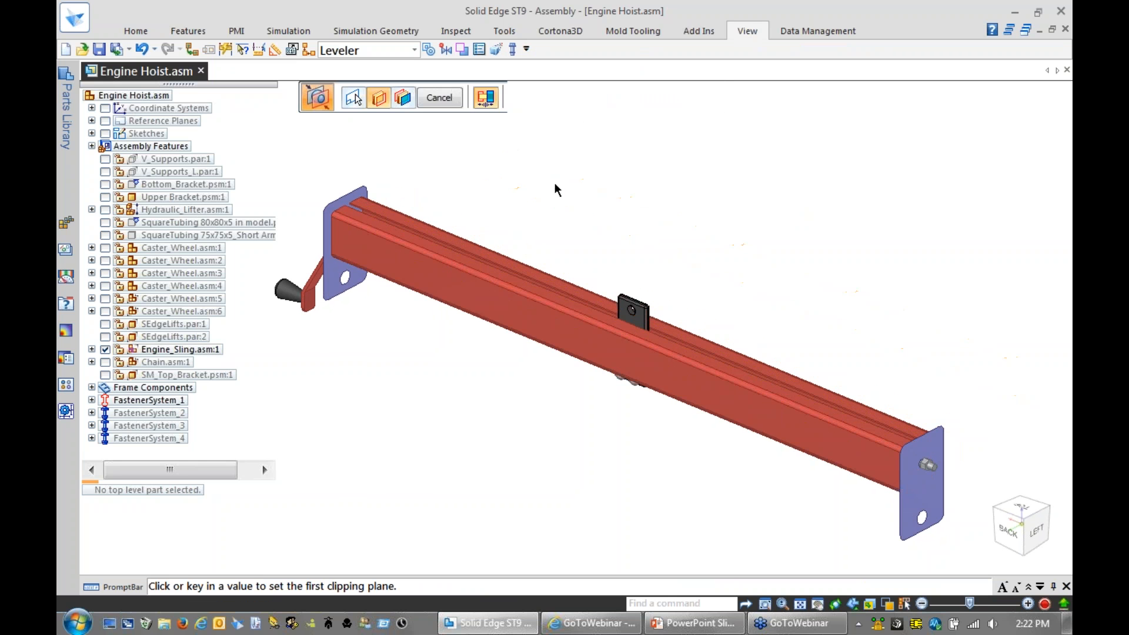
{"action": "left_click", "coordinate": [535, 207]}
{"action": "middle_click_drag", "start_coordinate": [527, 453], "coordinate": [543, 486]}
{"action": "scroll", "coordinate": [556, 482], "scroll_direction": "up", "scroll_amount": 2}
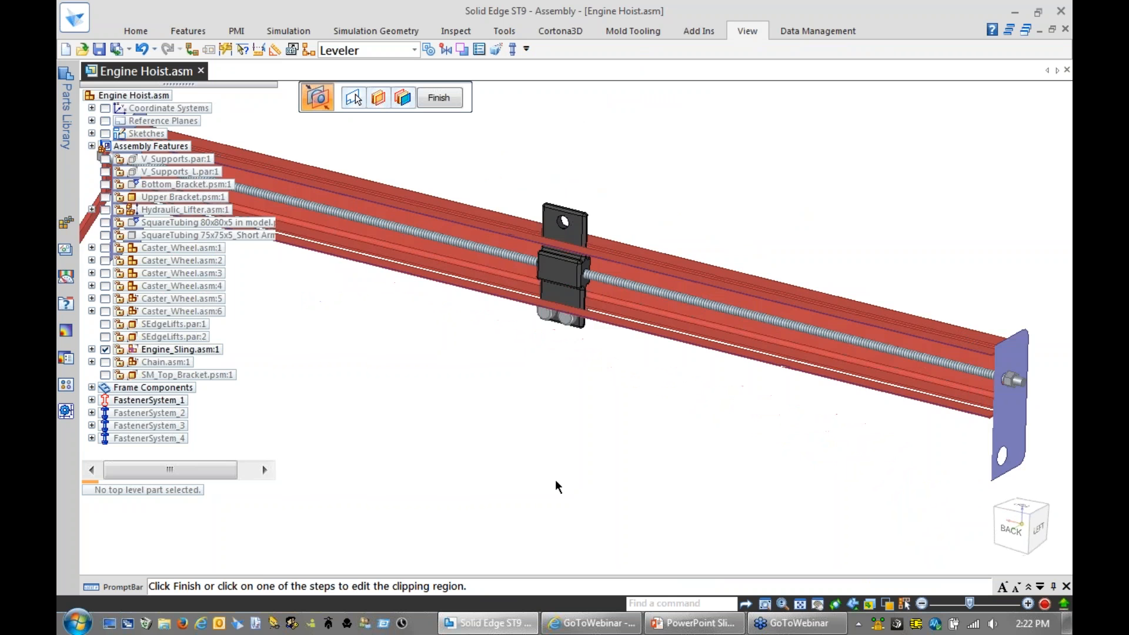
{"action": "scroll", "coordinate": [510, 453], "scroll_direction": "up", "scroll_amount": 5}
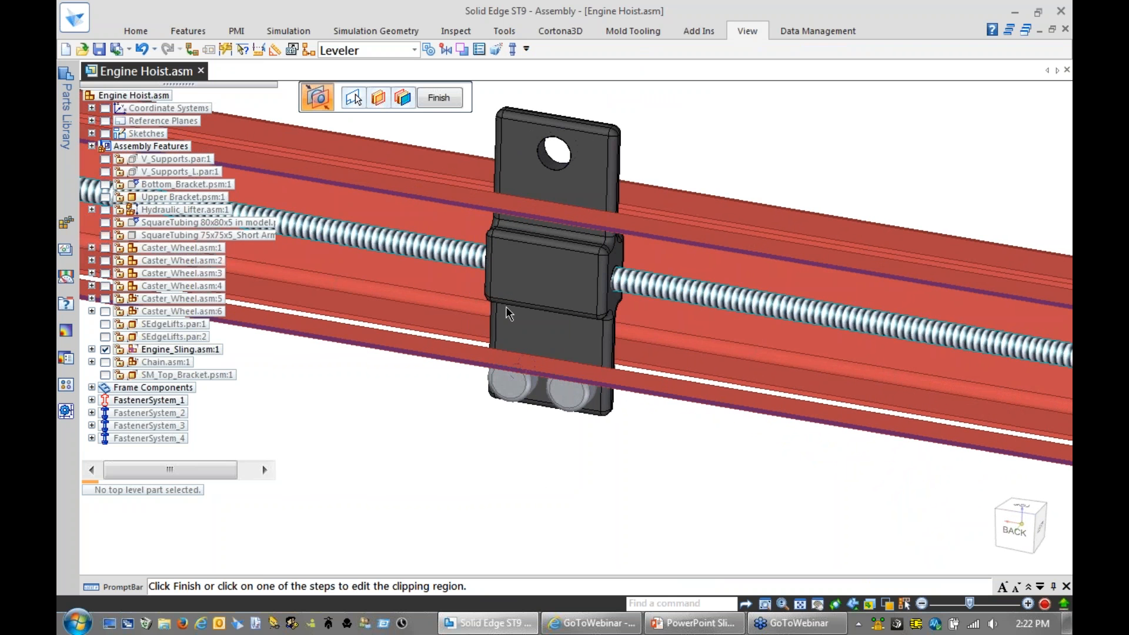
{"action": "scroll", "coordinate": [573, 346], "scroll_direction": "down", "scroll_amount": 5}
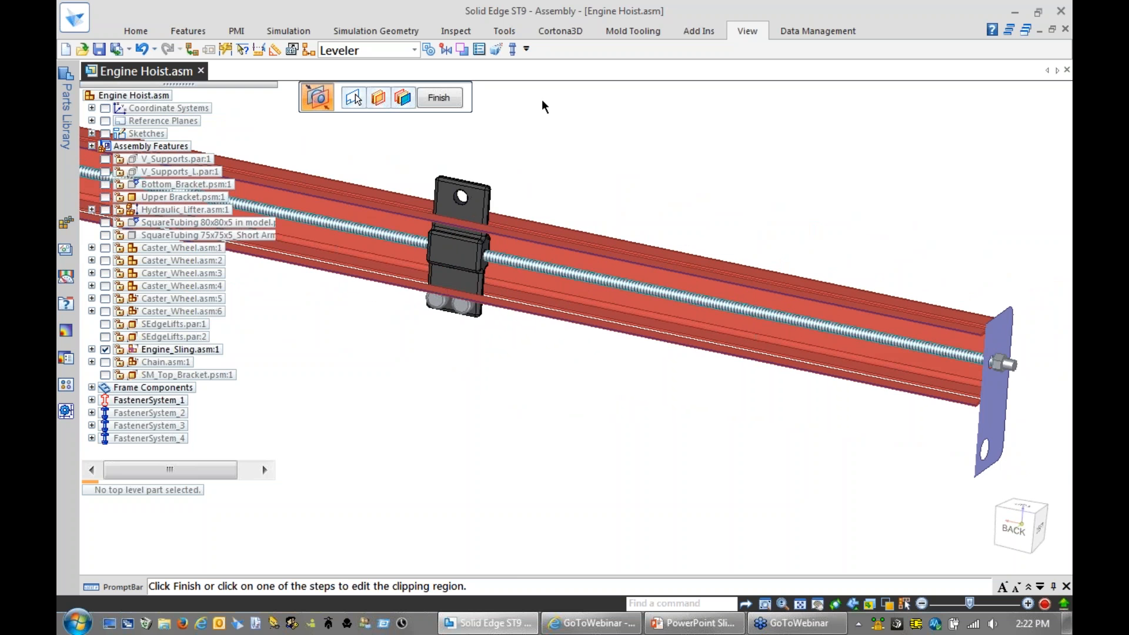
Step: Finish the clipping region and turn clipping off to show the whole sling beam
{"action": "left_click", "coordinate": [446, 100]}
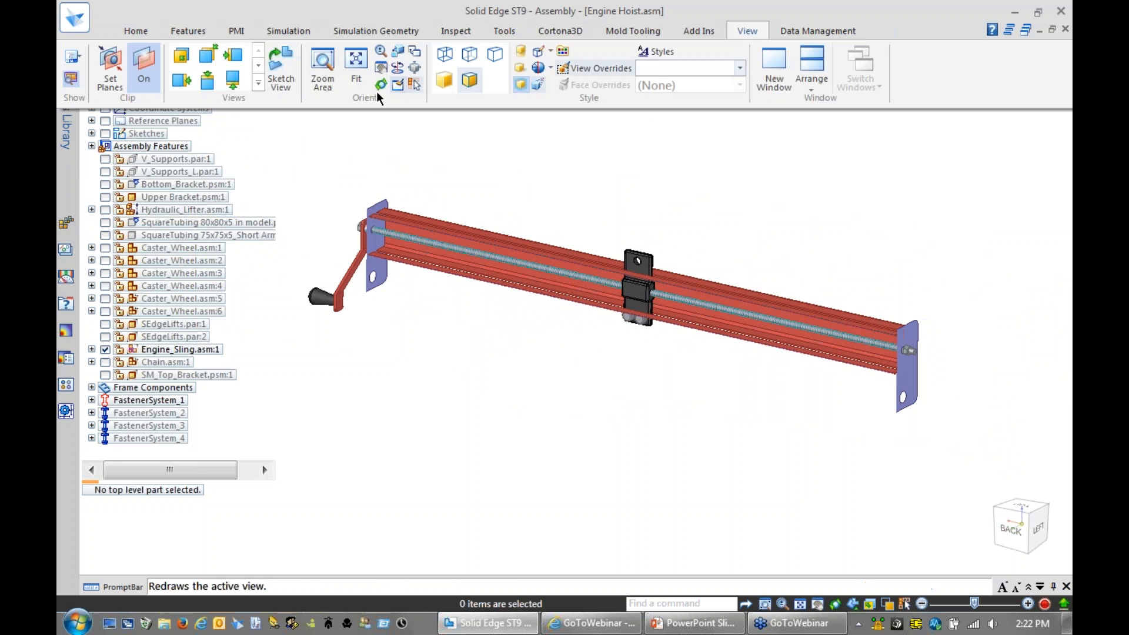
{"action": "left_click", "coordinate": [147, 76]}
{"action": "middle_click_drag", "start_coordinate": [609, 211], "coordinate": [619, 174]}
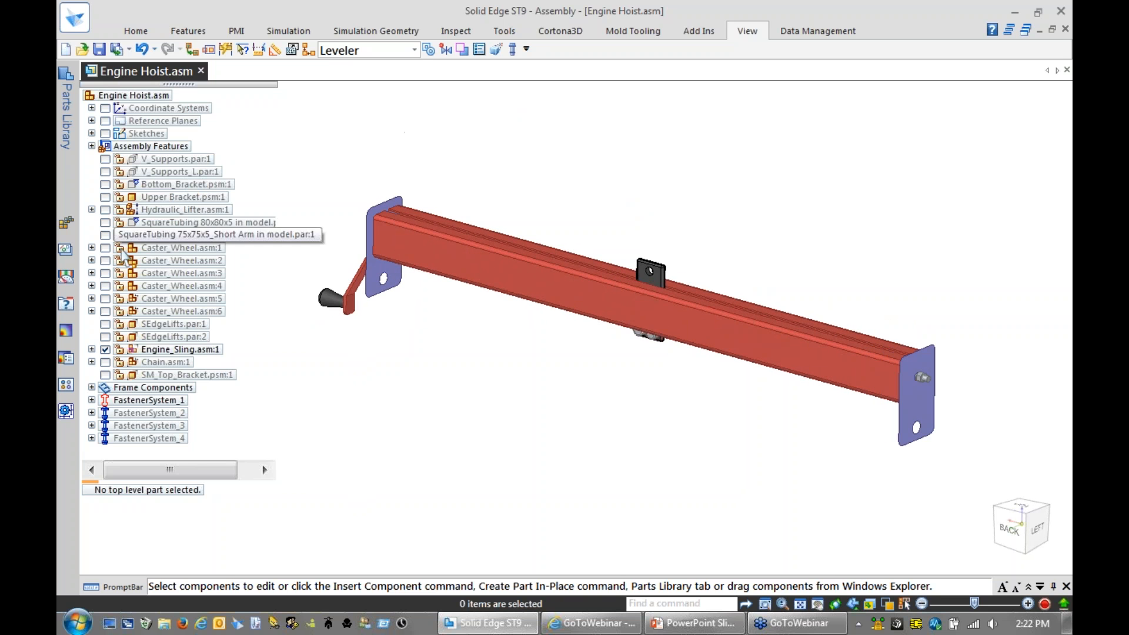
Step: Create a new Linear Static study with the Mixed and General Bodies mesh type for the engine sling
{"action": "left_click", "coordinate": [65, 331]}
{"action": "left_click", "coordinate": [245, 70]}
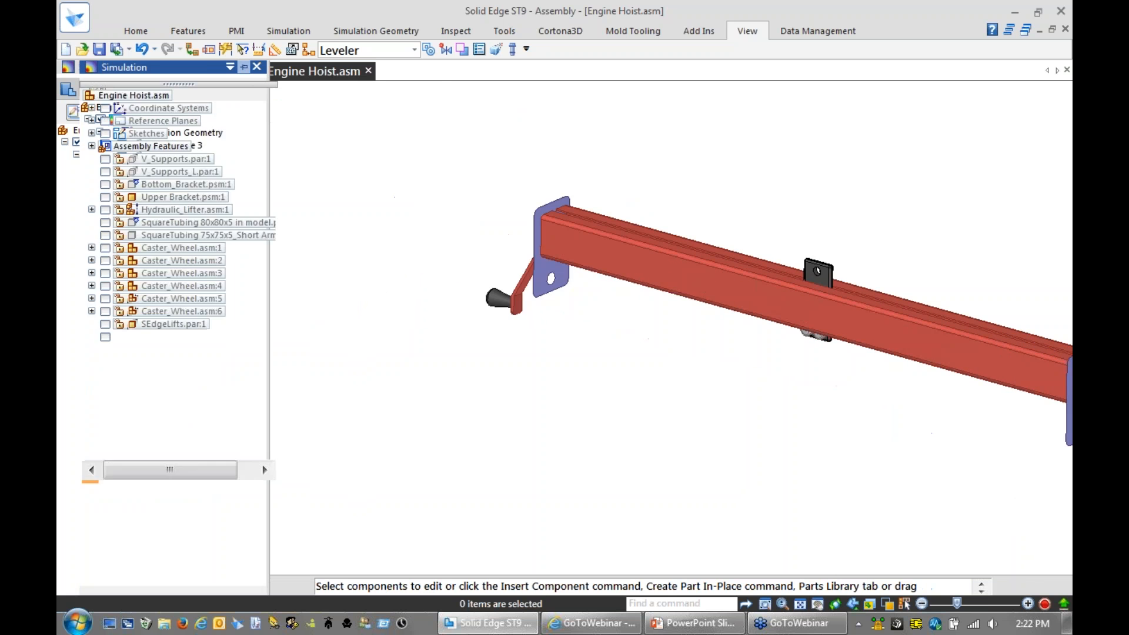
{"action": "right_click", "coordinate": [128, 146]}
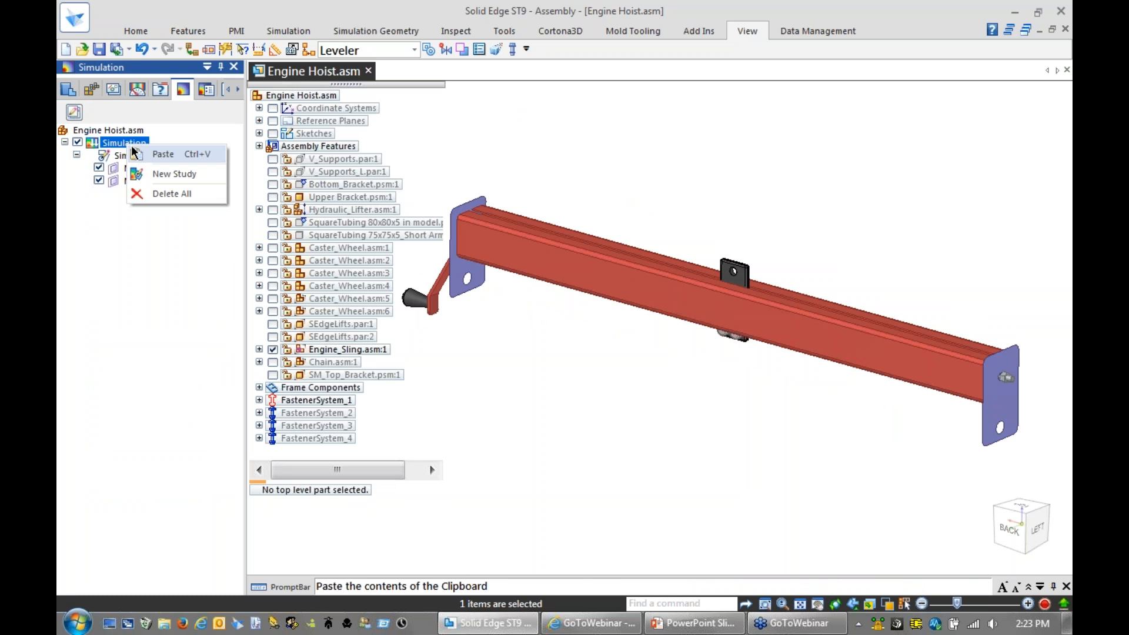
{"action": "left_click", "coordinate": [170, 174]}
{"action": "left_click", "coordinate": [592, 305]}
{"action": "left_click", "coordinate": [568, 320]}
{"action": "left_click", "coordinate": [541, 152]}
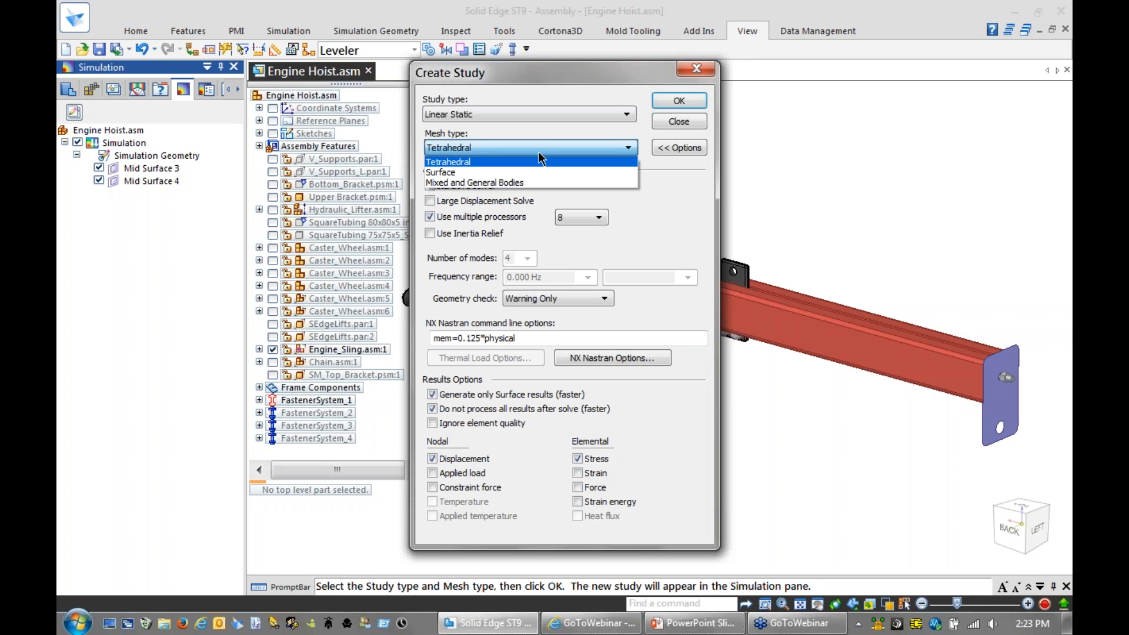
{"action": "left_click", "coordinate": [491, 181]}
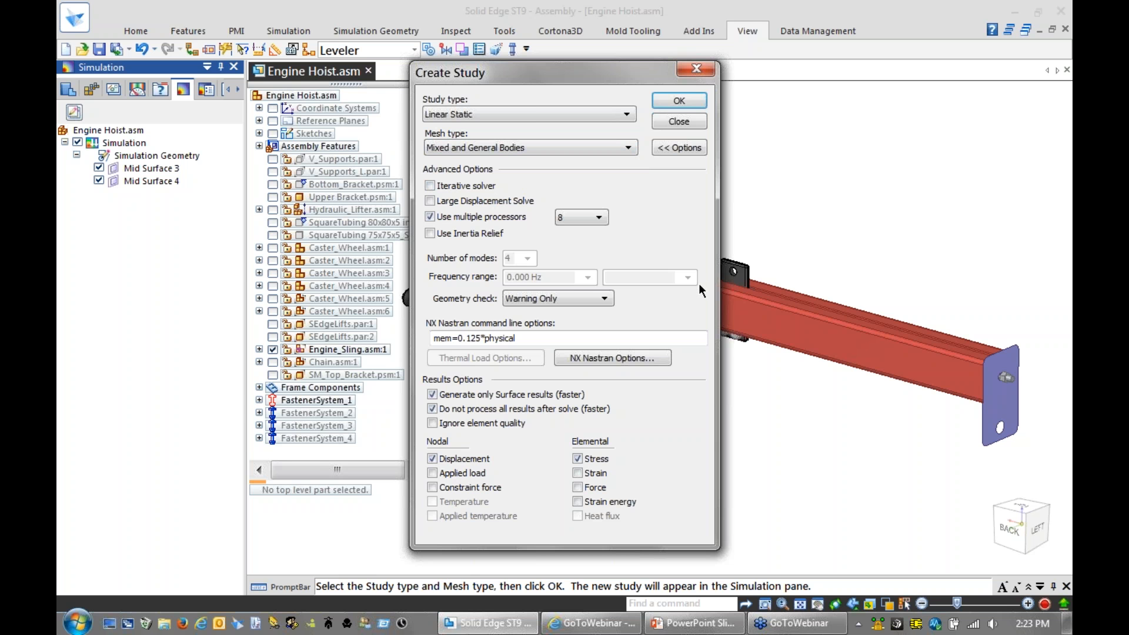
{"action": "left_click", "coordinate": [670, 103]}
Step: Include the sling beam, both end-plate mid-surfaces and the roller beneath the beam in the study geometry
{"action": "left_click", "coordinate": [506, 254]}
{"action": "left_click", "coordinate": [478, 288]}
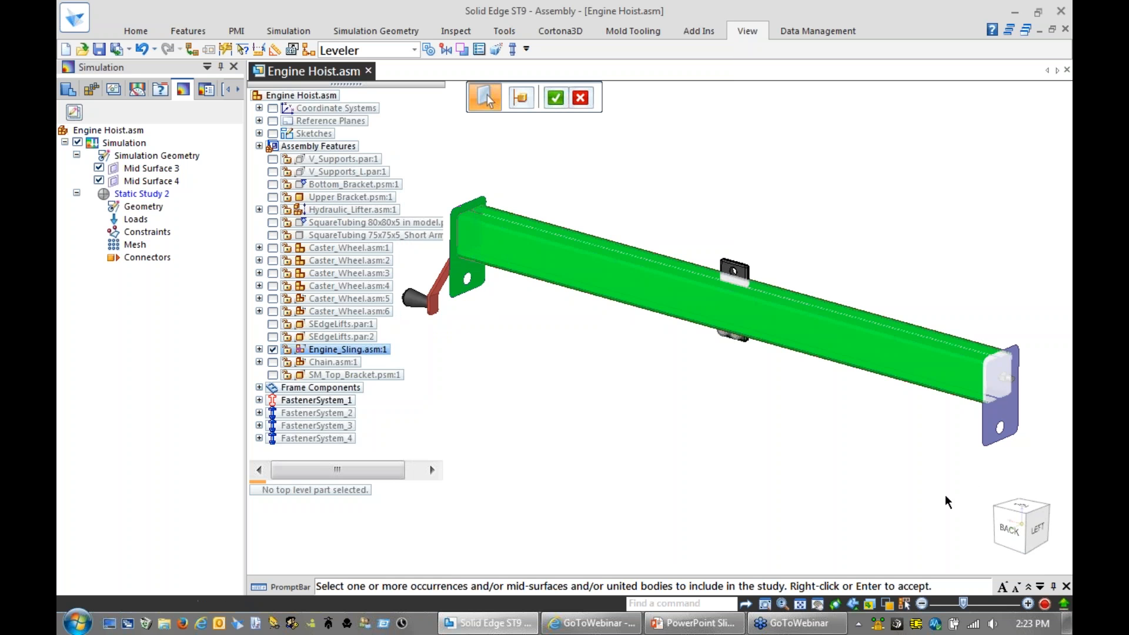
{"action": "left_click", "coordinate": [999, 441]}
{"action": "middle_click_drag", "start_coordinate": [746, 450], "coordinate": [724, 398]}
{"action": "scroll", "coordinate": [724, 397], "scroll_direction": "up", "scroll_amount": 4}
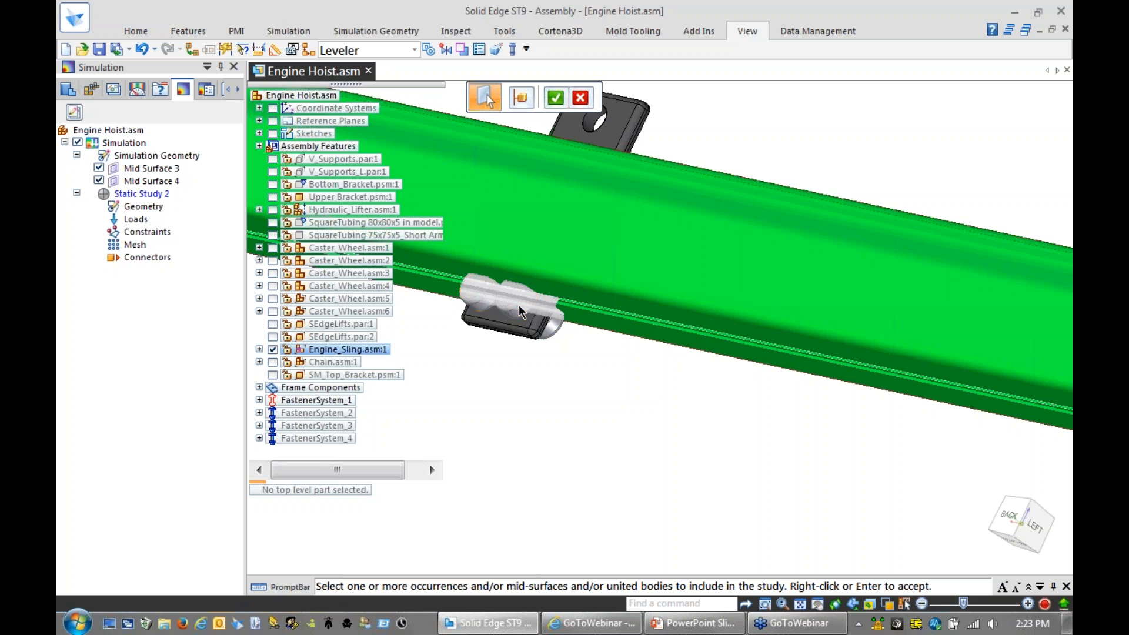
{"action": "left_click", "coordinate": [515, 299]}
{"action": "scroll", "coordinate": [633, 434], "scroll_direction": "down", "scroll_amount": 6}
{"action": "middle_click_drag", "start_coordinate": [676, 394], "coordinate": [723, 276]}
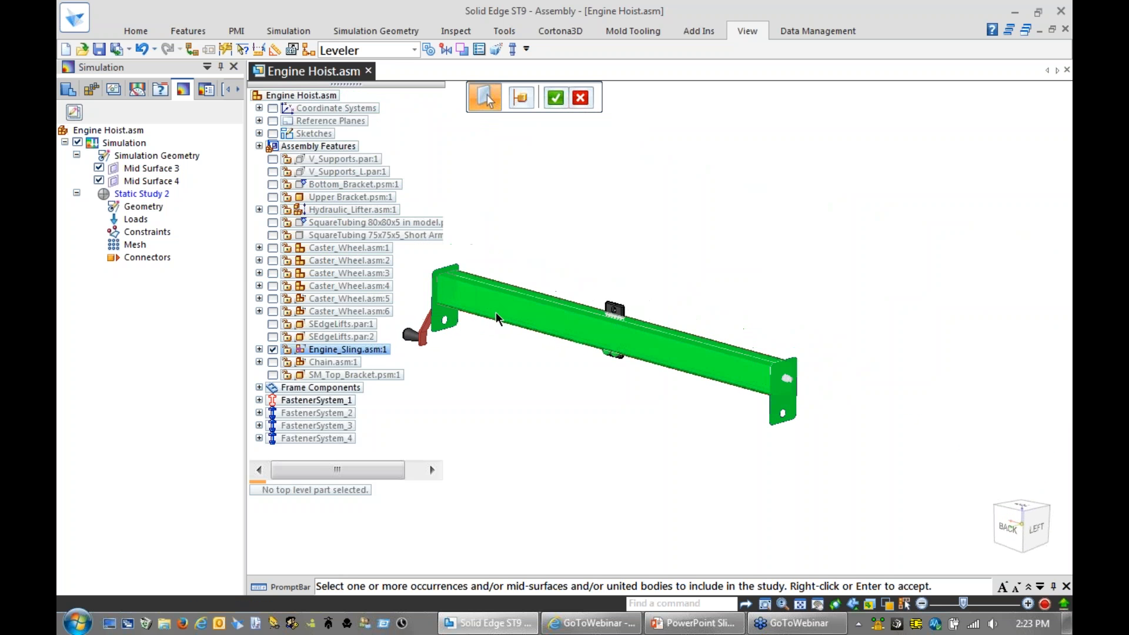
{"action": "right_click", "coordinate": [679, 230]}
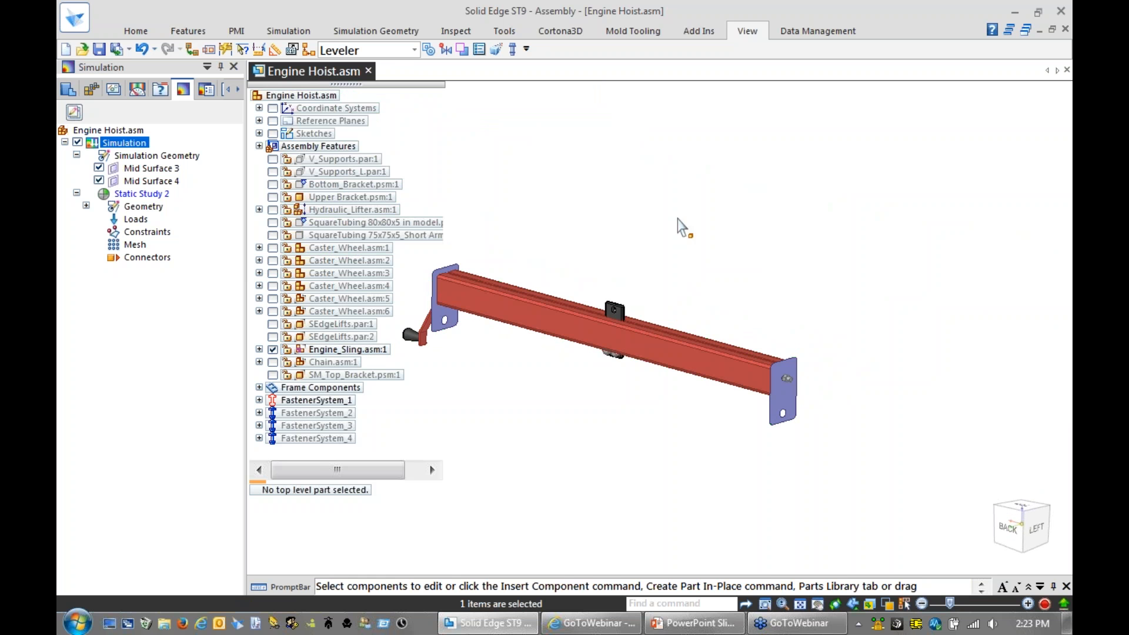
{"action": "middle_click_drag", "start_coordinate": [615, 177], "coordinate": [637, 143]}
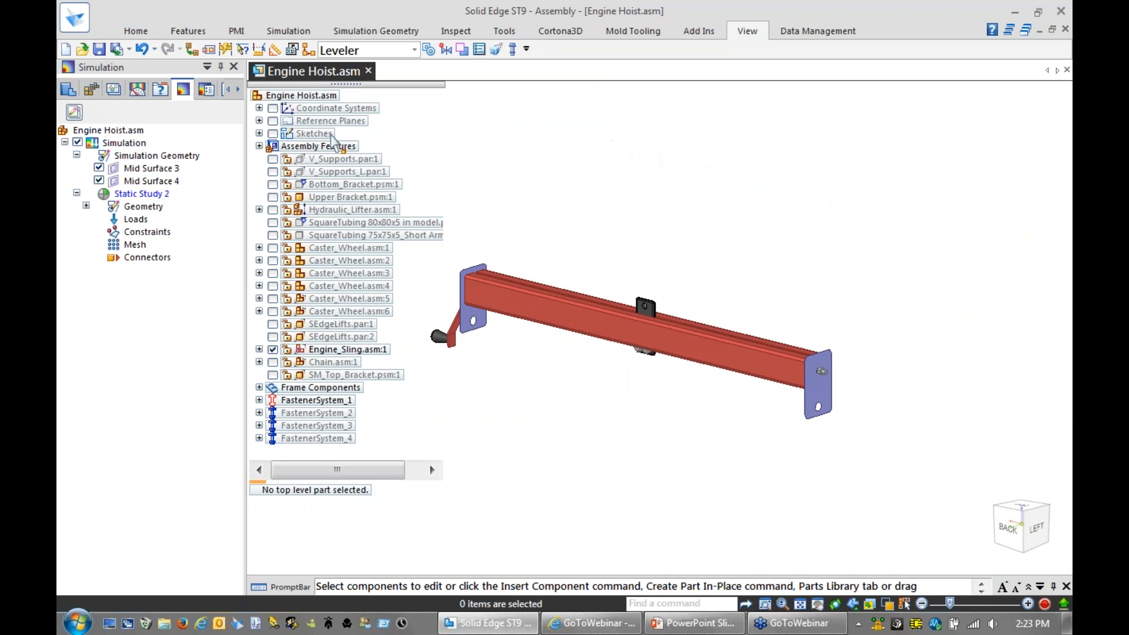
{"action": "right_click", "coordinate": [133, 220]}
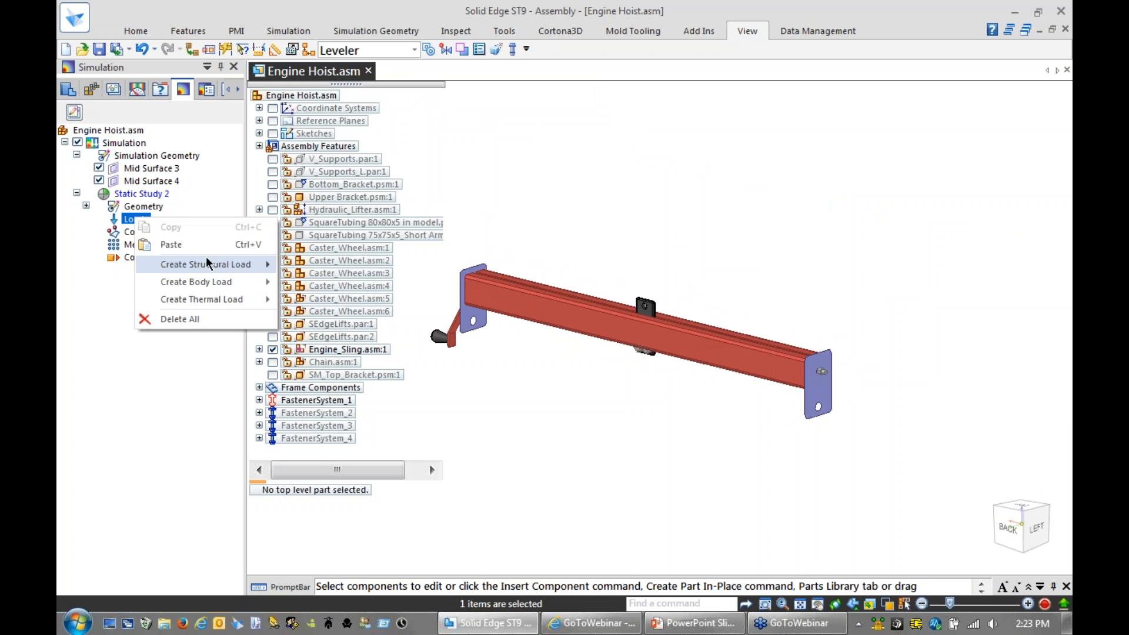
{"action": "mouse_move", "coordinate": [208, 263]}
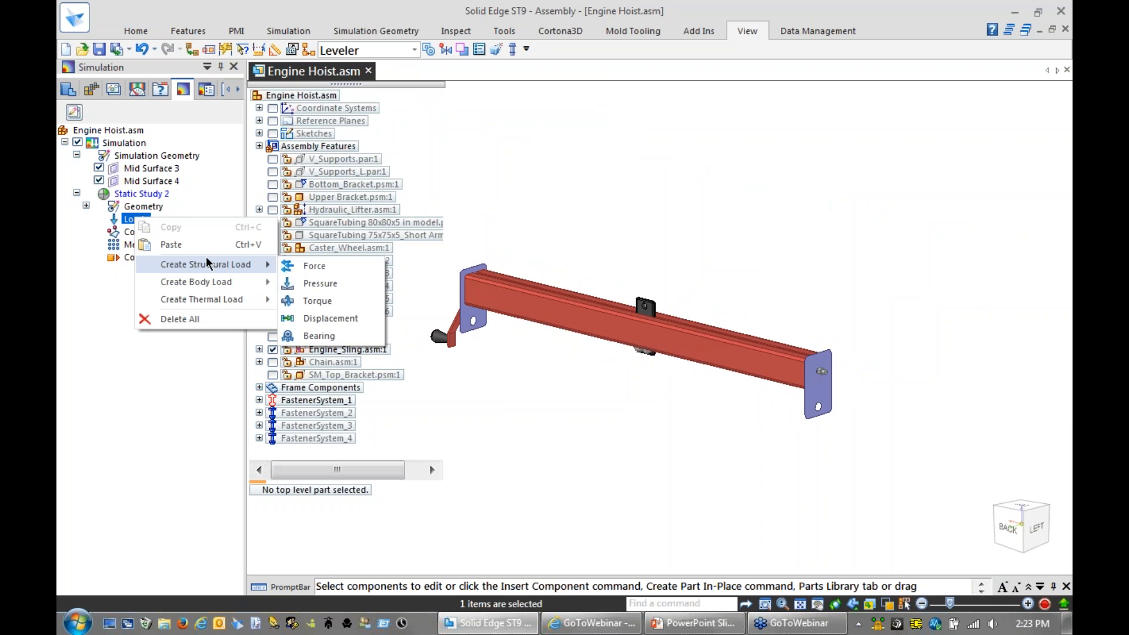
{"action": "left_click", "coordinate": [509, 179]}
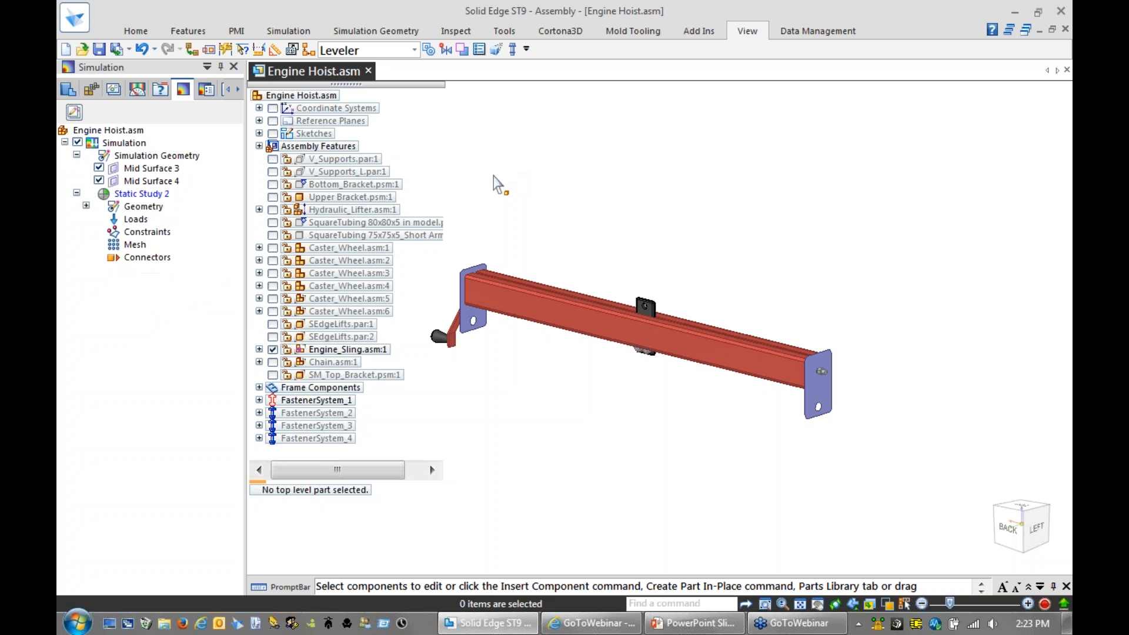
Step: Examine the material and thickness of both mid-surfaces in the study geometry, then collapse their entries
{"action": "left_click", "coordinate": [87, 206]}
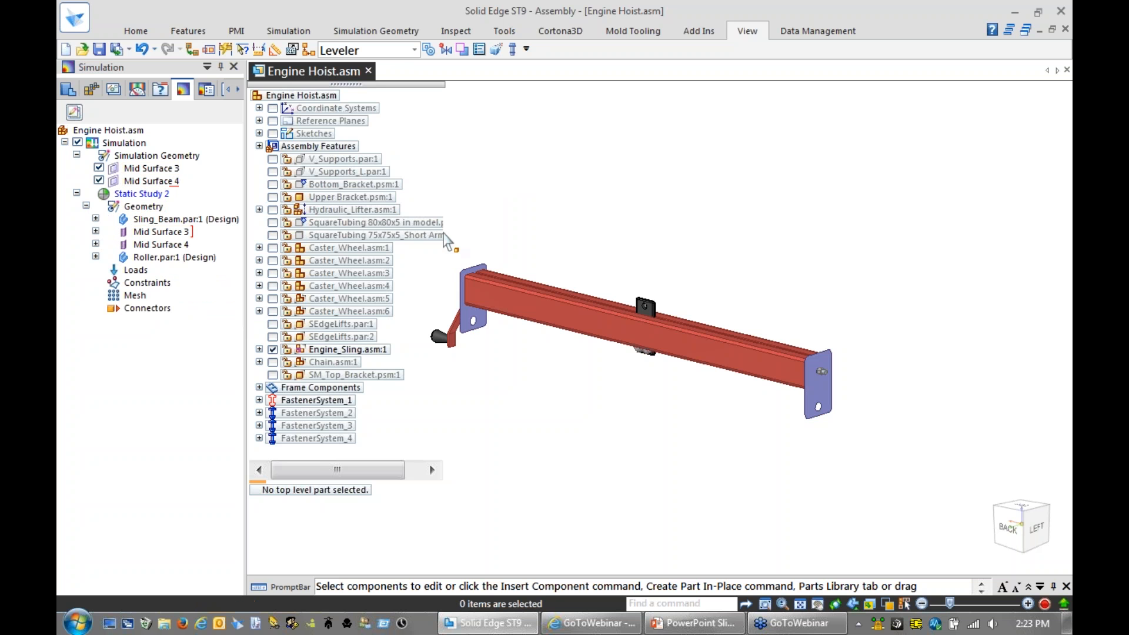
{"action": "left_click", "coordinate": [96, 232]}
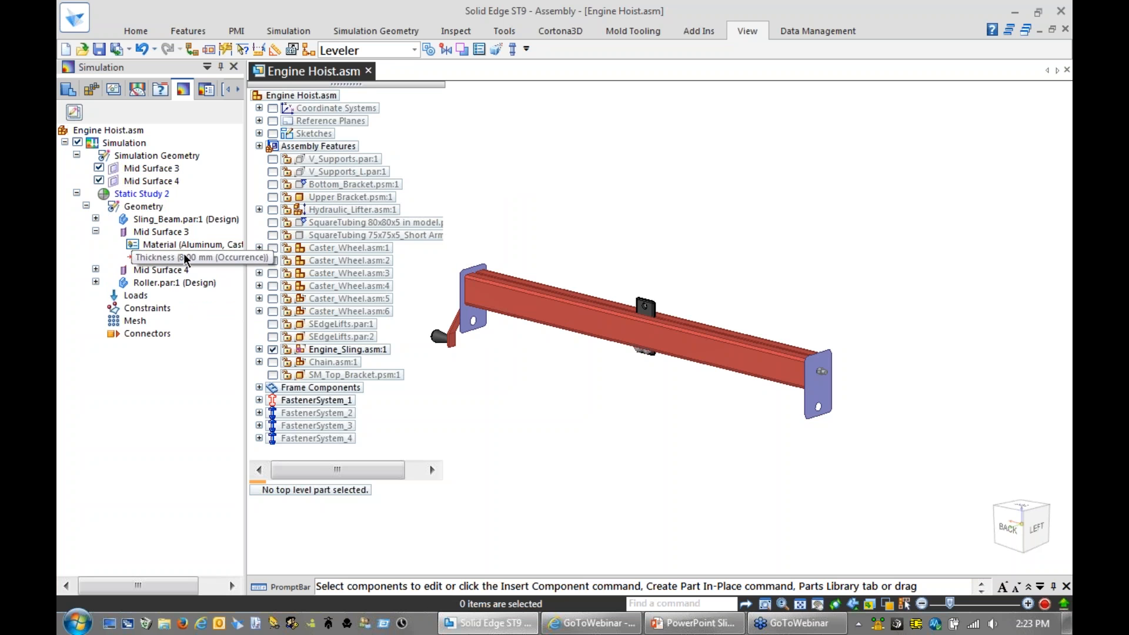
{"action": "left_click", "coordinate": [95, 270]}
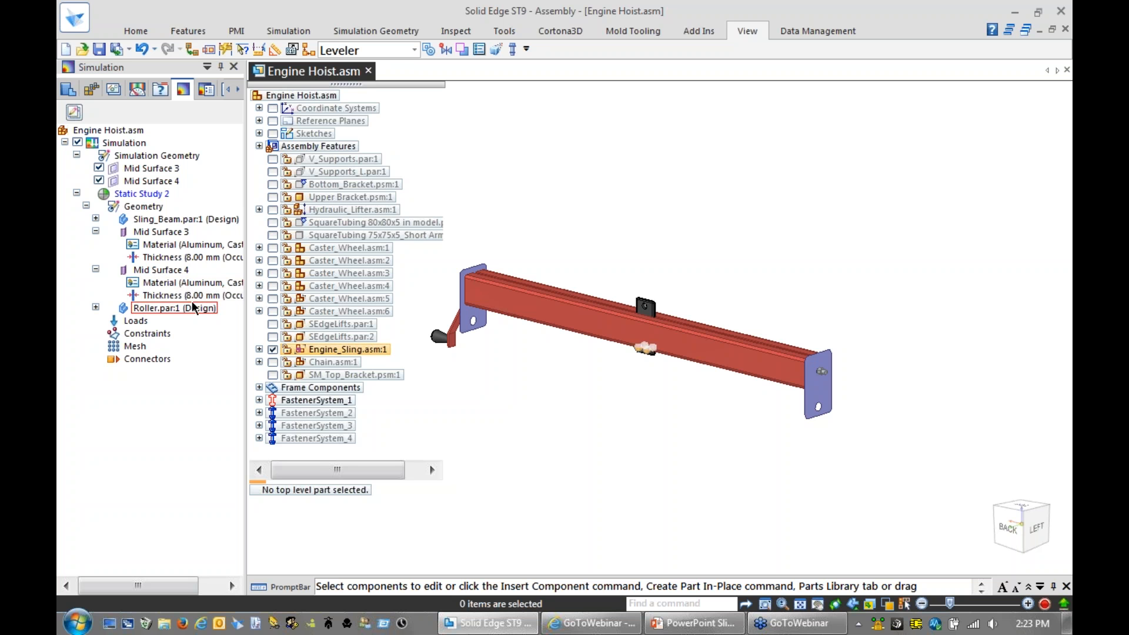
{"action": "left_click", "coordinate": [96, 269]}
{"action": "left_click", "coordinate": [96, 231]}
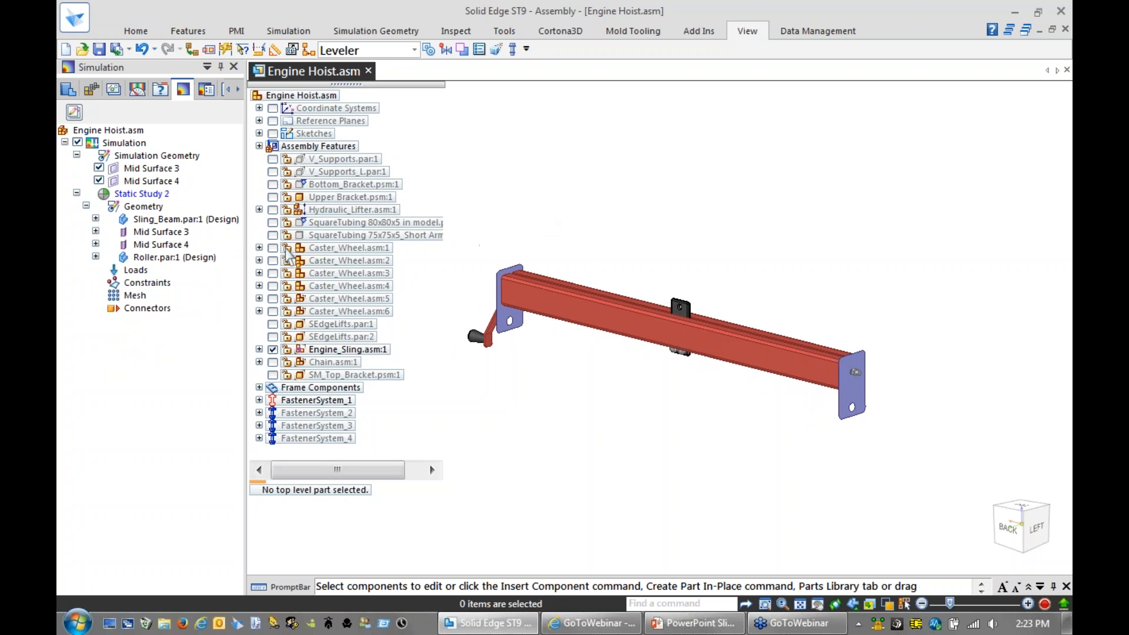
Step: Apply a downward structural force of 2000 N to the edges of the lower holes in both end-plate mid-surfaces
{"action": "right_click", "coordinate": [143, 274]}
{"action": "mouse_move", "coordinate": [195, 312]}
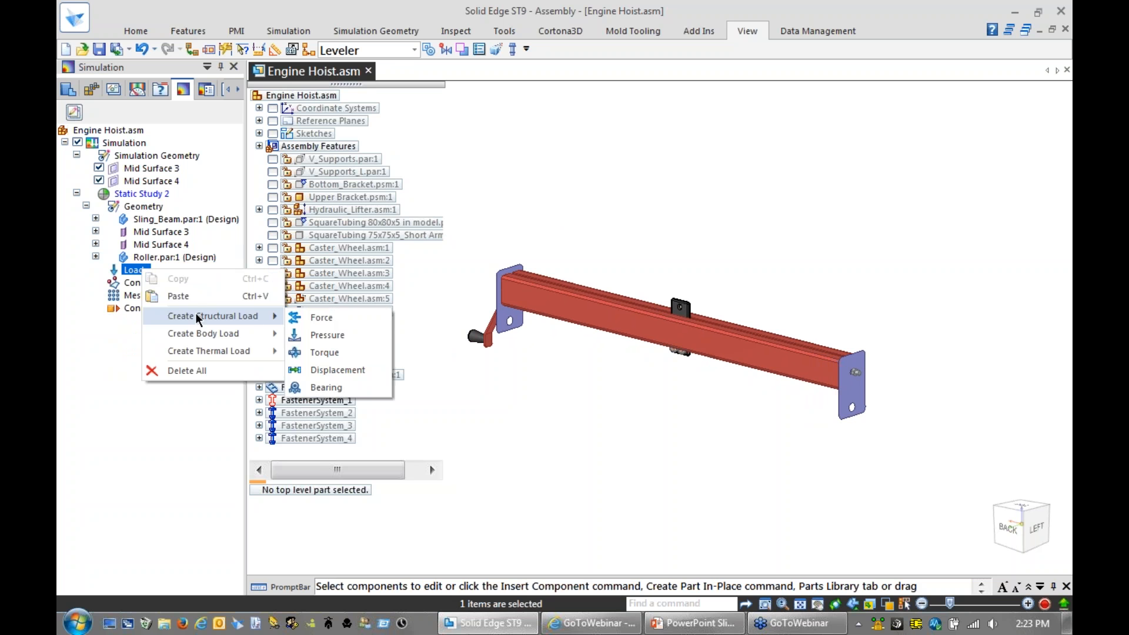
{"action": "left_click", "coordinate": [315, 316]}
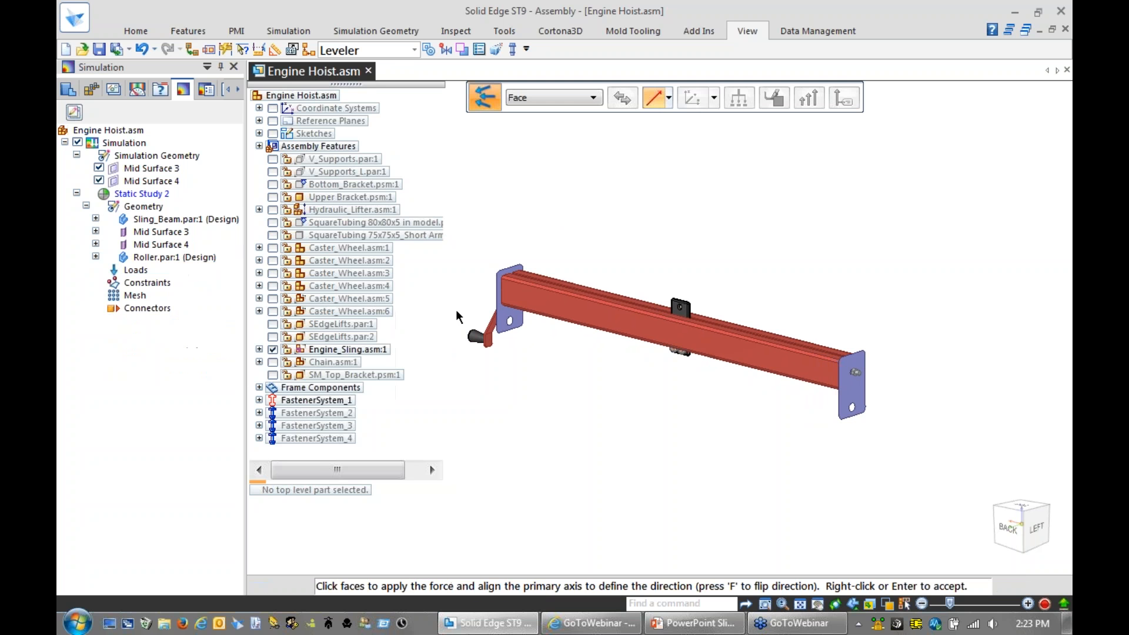
{"action": "left_click", "coordinate": [556, 98]}
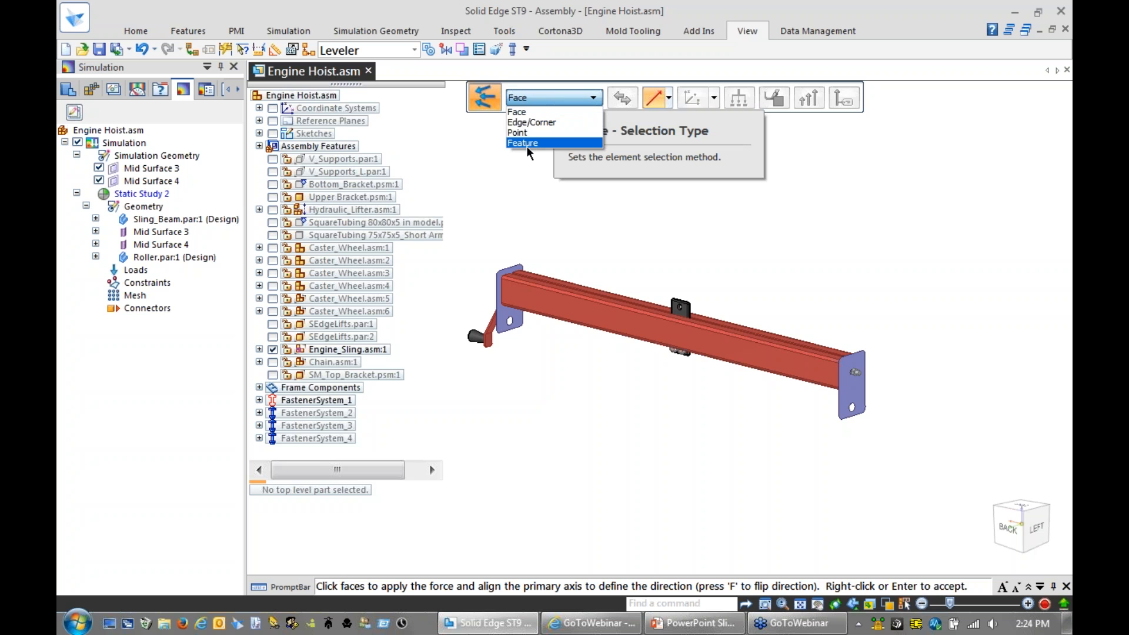
{"action": "left_click", "coordinate": [524, 122]}
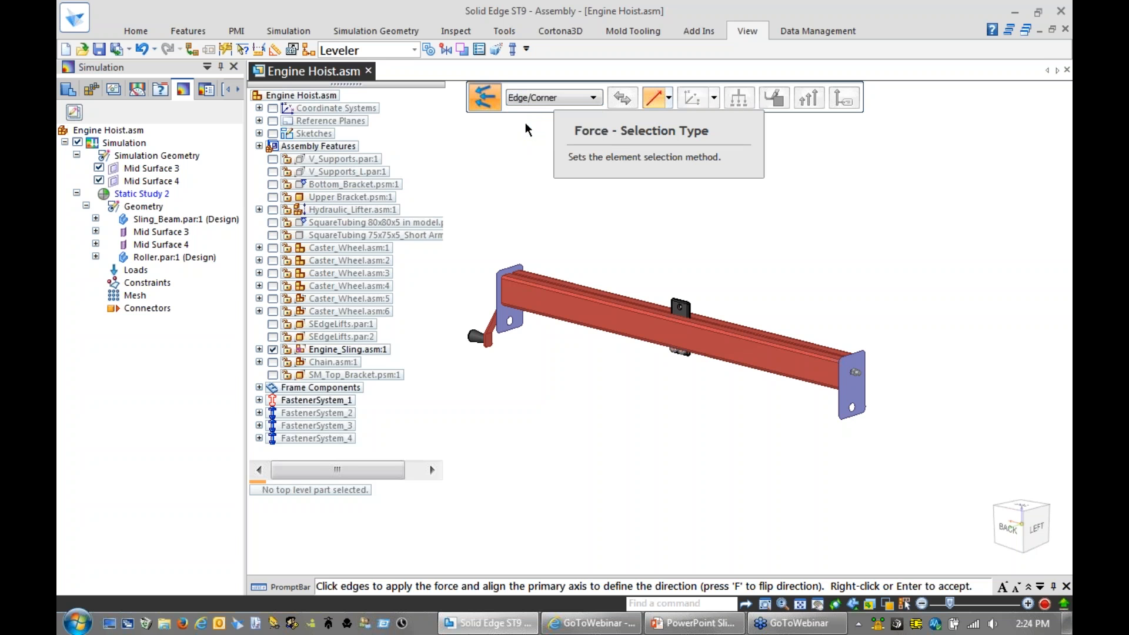
{"action": "left_click", "coordinate": [511, 327]}
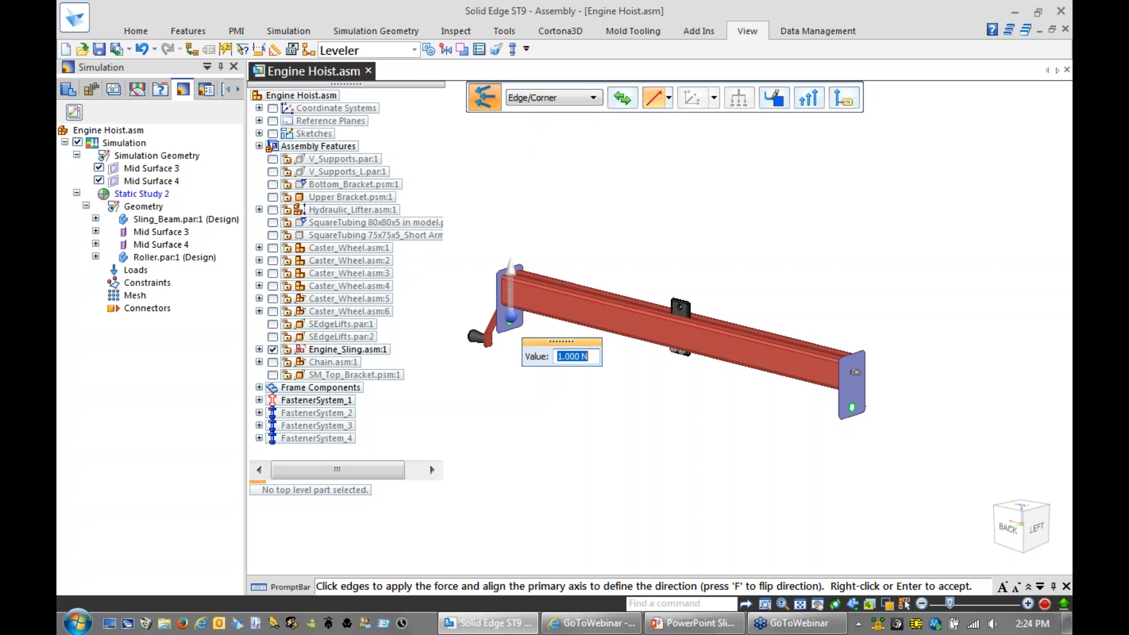
{"action": "left_click", "coordinate": [854, 416]}
{"action": "left_click", "coordinate": [621, 98]}
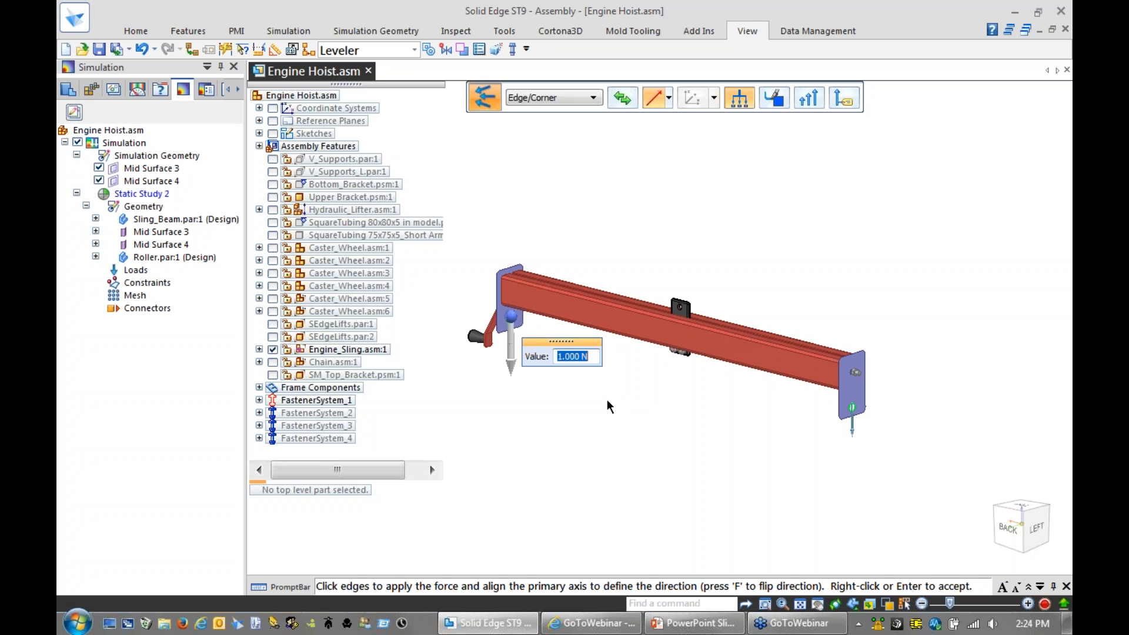
{"action": "type", "text": "2000"}
{"action": "key", "text": "Return"}
{"action": "left_click", "coordinate": [606, 382]}
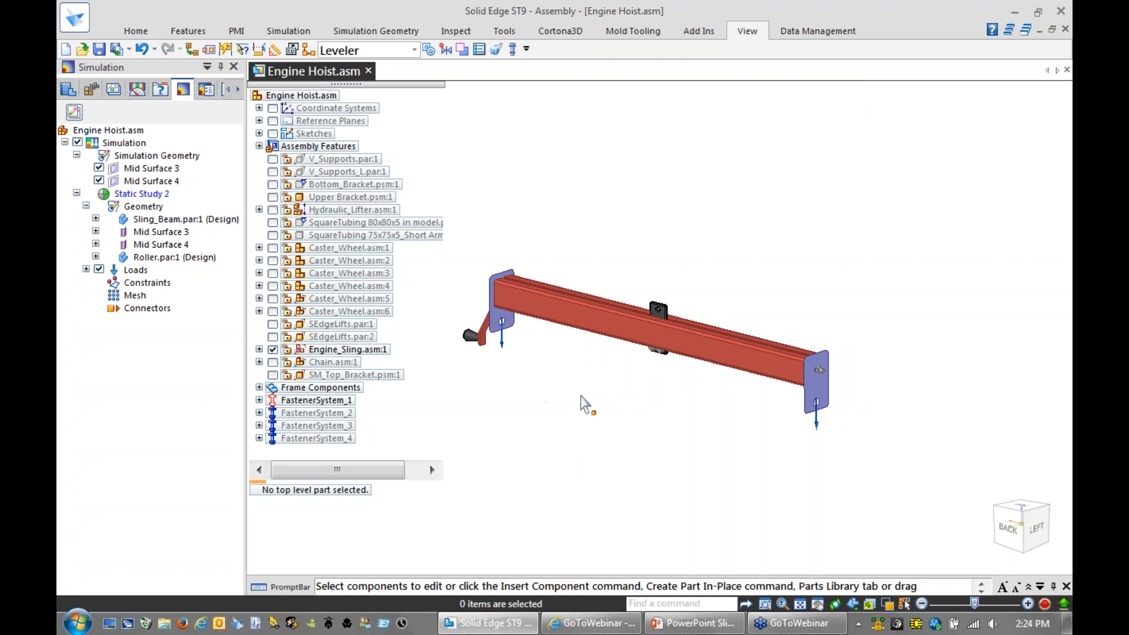
Step: Apply a fixed constraint to the Subtract 1 face set of the roller beneath the sling beam
{"action": "right_click", "coordinate": [157, 286]}
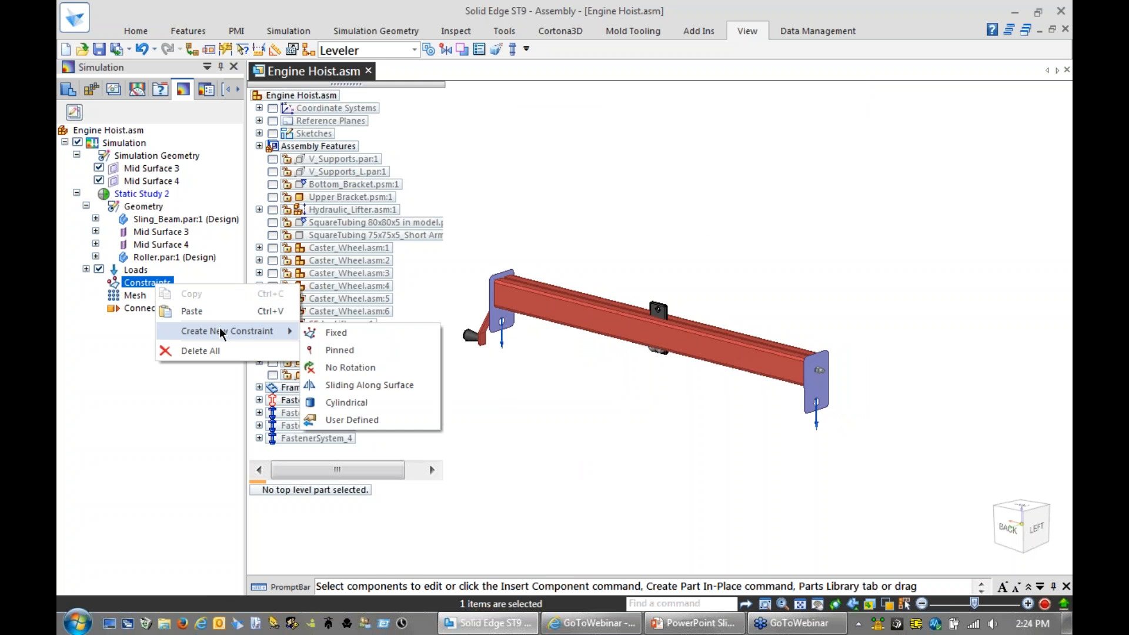
{"action": "left_click", "coordinate": [338, 333]}
{"action": "middle_click_drag", "start_coordinate": [714, 433], "coordinate": [559, 104]}
{"action": "left_click", "coordinate": [556, 99]}
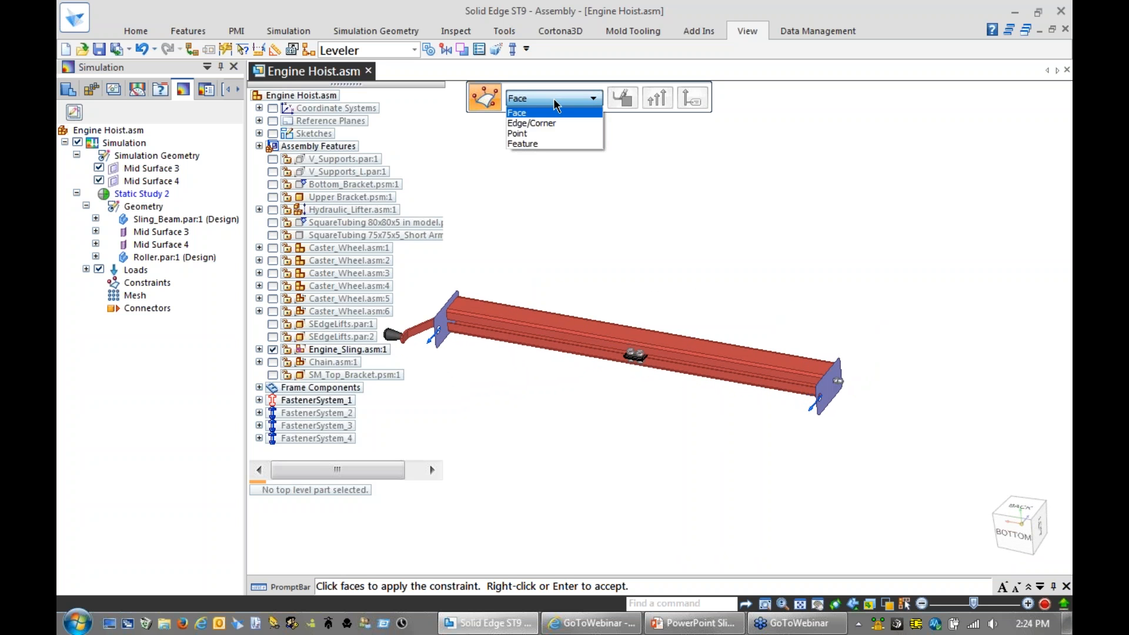
{"action": "left_click", "coordinate": [535, 143]}
{"action": "scroll", "coordinate": [552, 464], "scroll_direction": "up", "scroll_amount": 3}
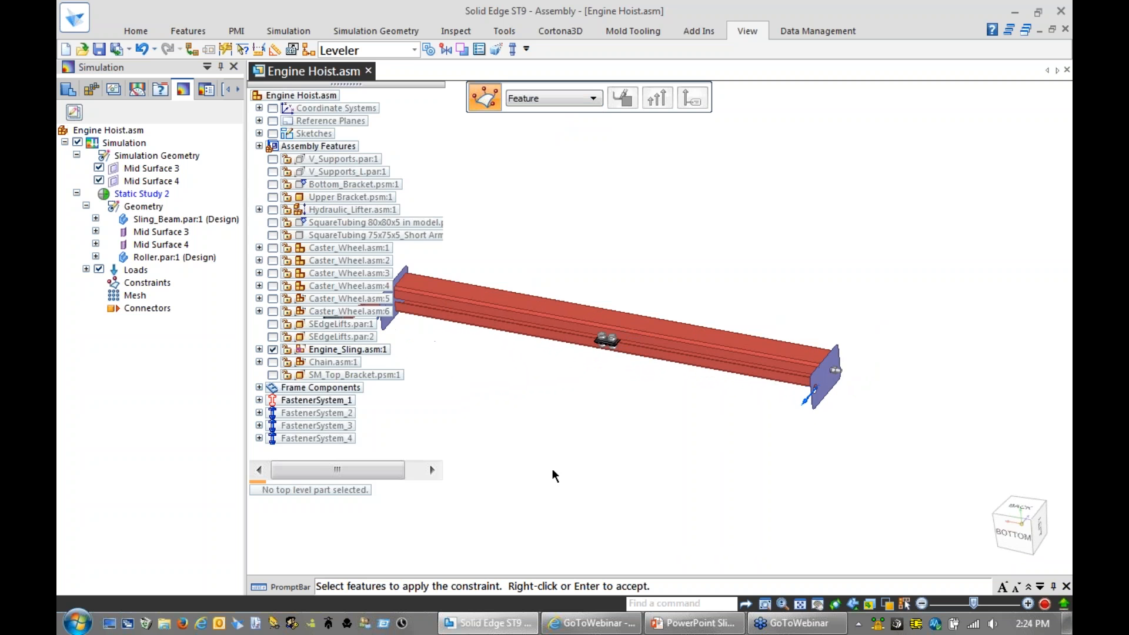
{"action": "scroll", "coordinate": [566, 458], "scroll_direction": "up", "scroll_amount": 5}
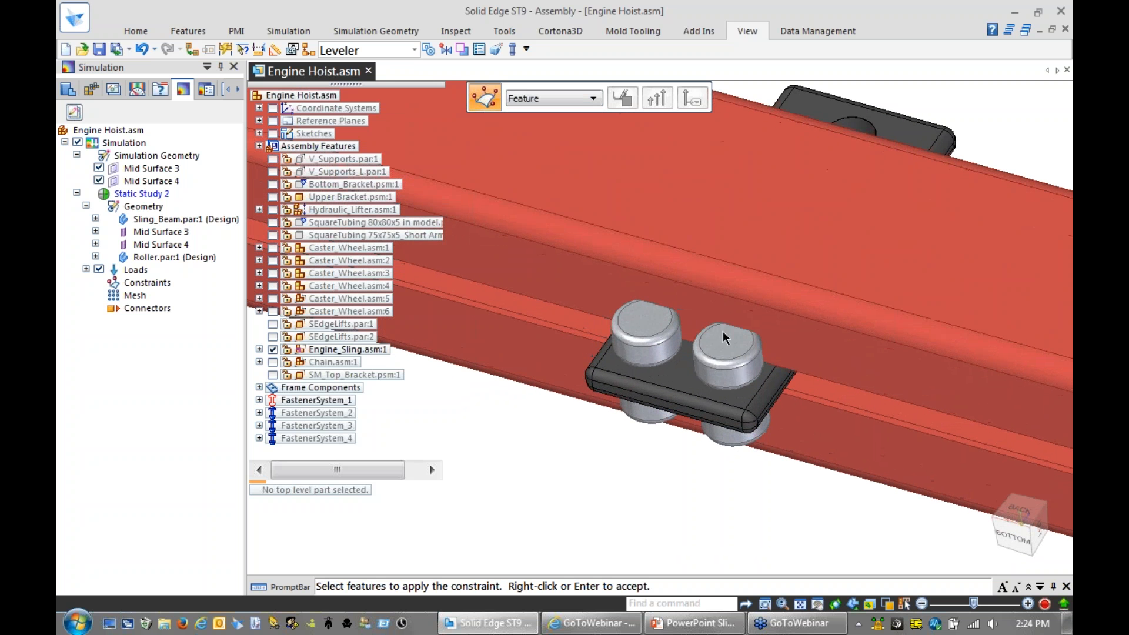
{"action": "right_click", "coordinate": [731, 336]}
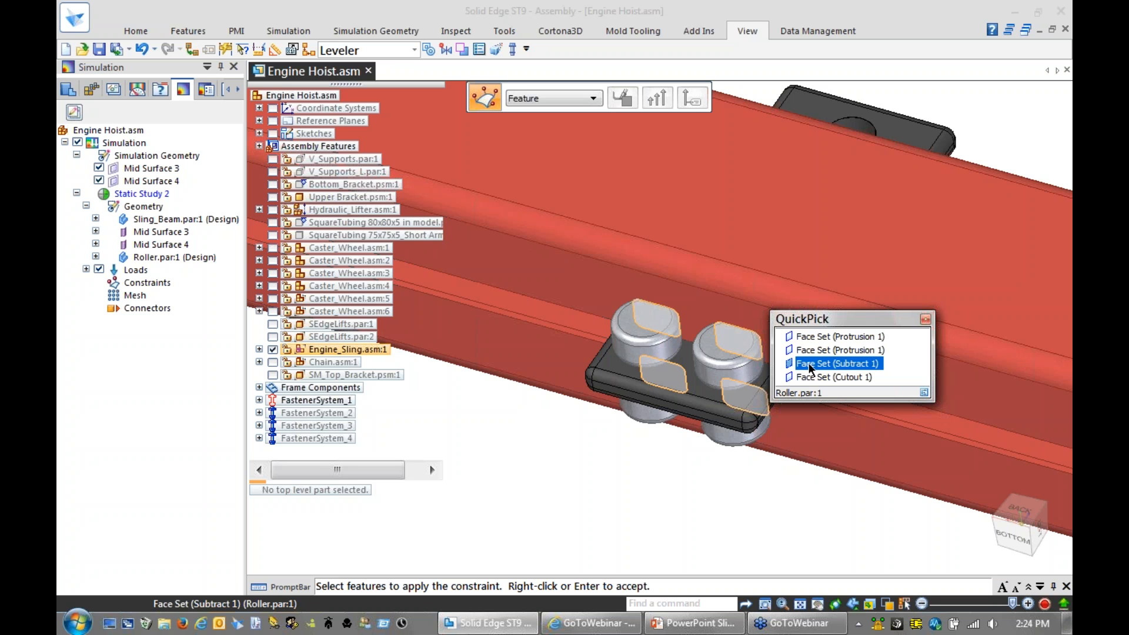
{"action": "left_click", "coordinate": [810, 368]}
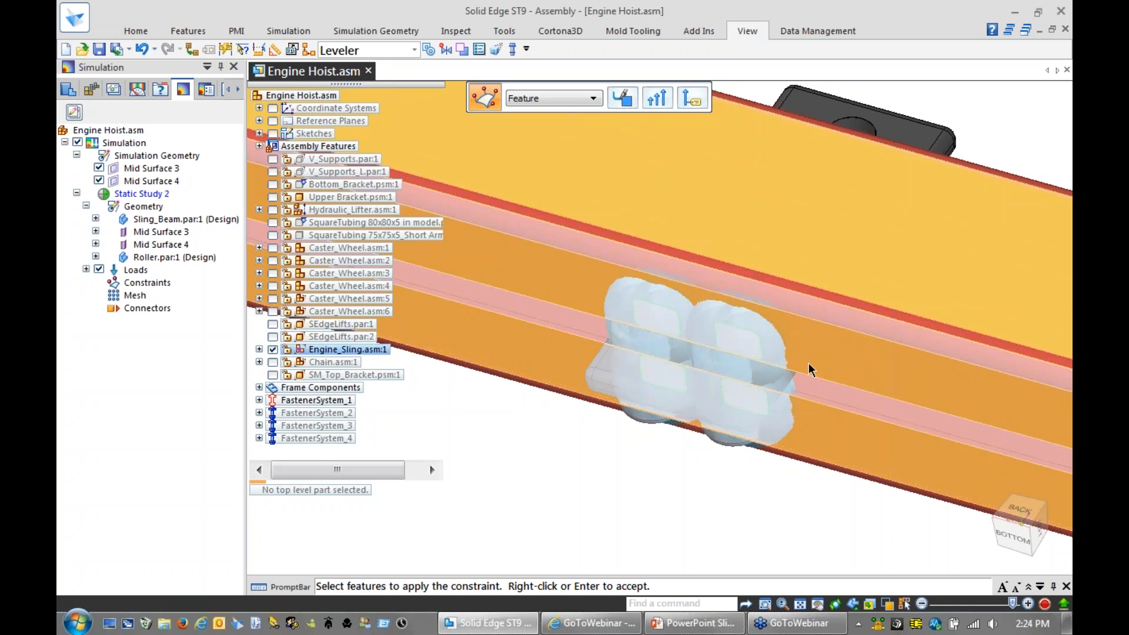
{"action": "right_click", "coordinate": [566, 474]}
{"action": "key", "text": "Escape"}
{"action": "key", "text": "ctrl+i"}
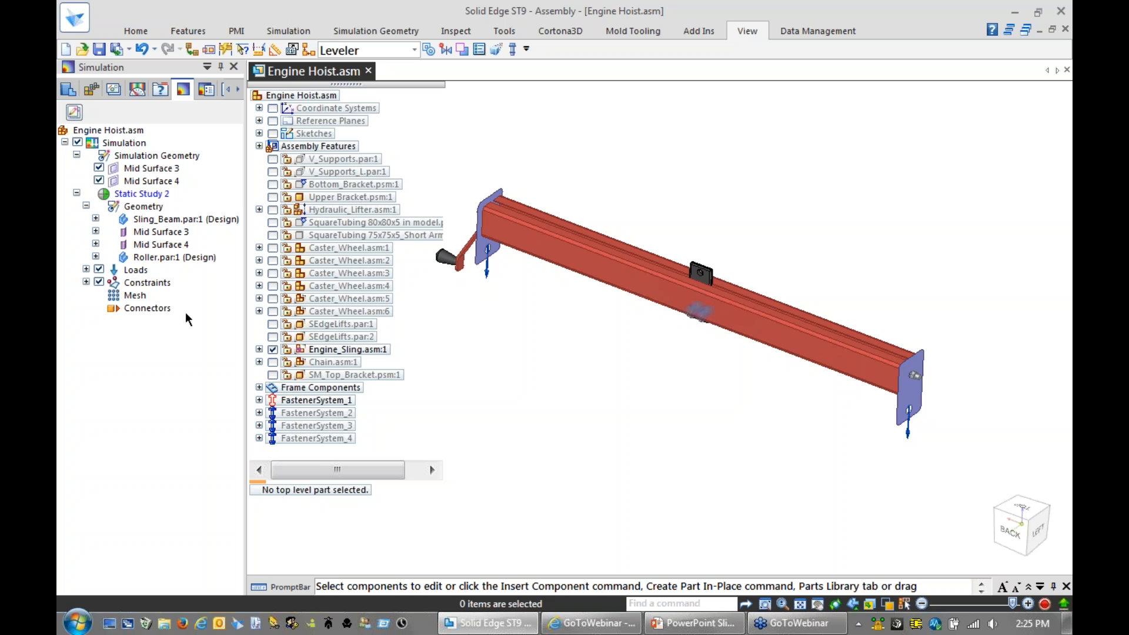
Step: Run an automatic glue connection search across all study components with a search distance of 5 mm
{"action": "right_click", "coordinate": [139, 311]}
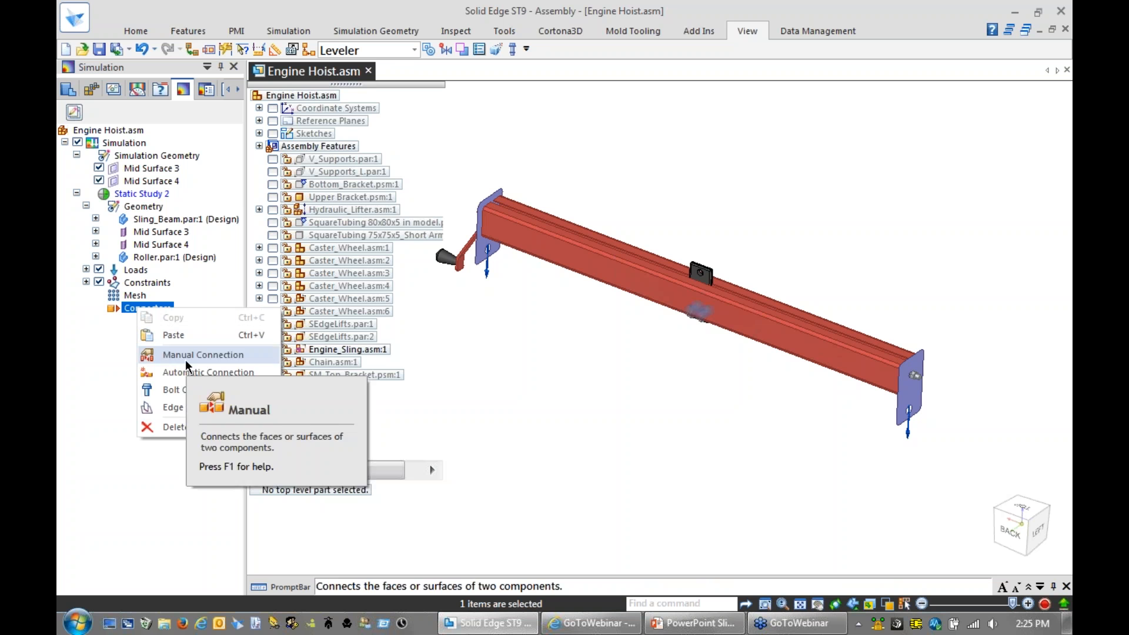
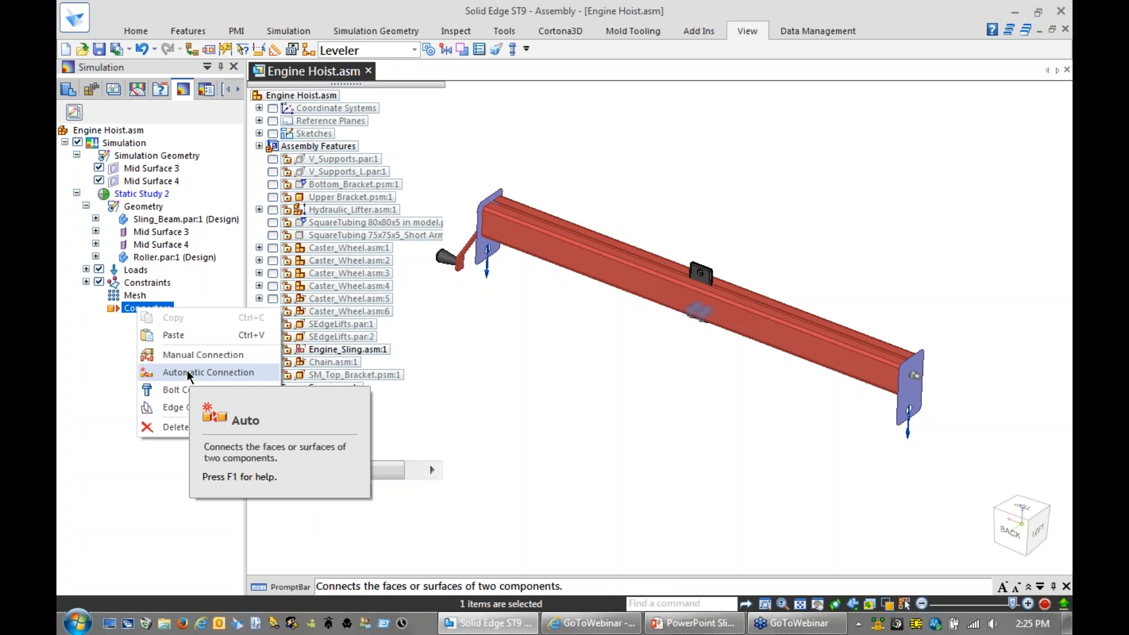
{"action": "left_click", "coordinate": [189, 374]}
{"action": "left_click", "coordinate": [720, 97]}
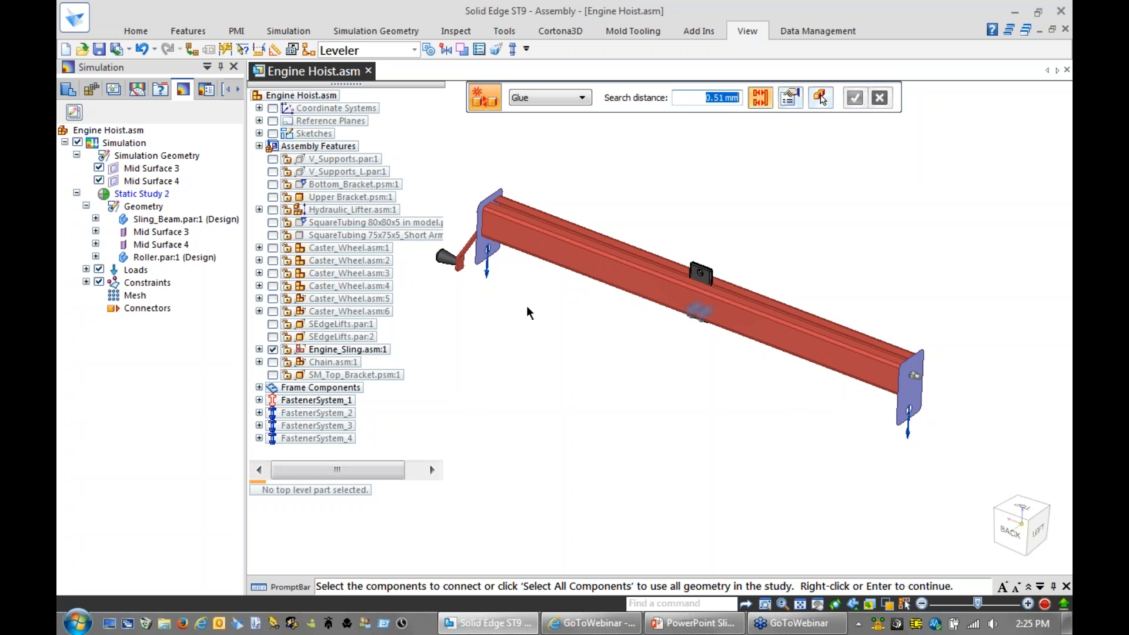
{"action": "scroll", "coordinate": [562, 323], "scroll_direction": "up", "scroll_amount": 5}
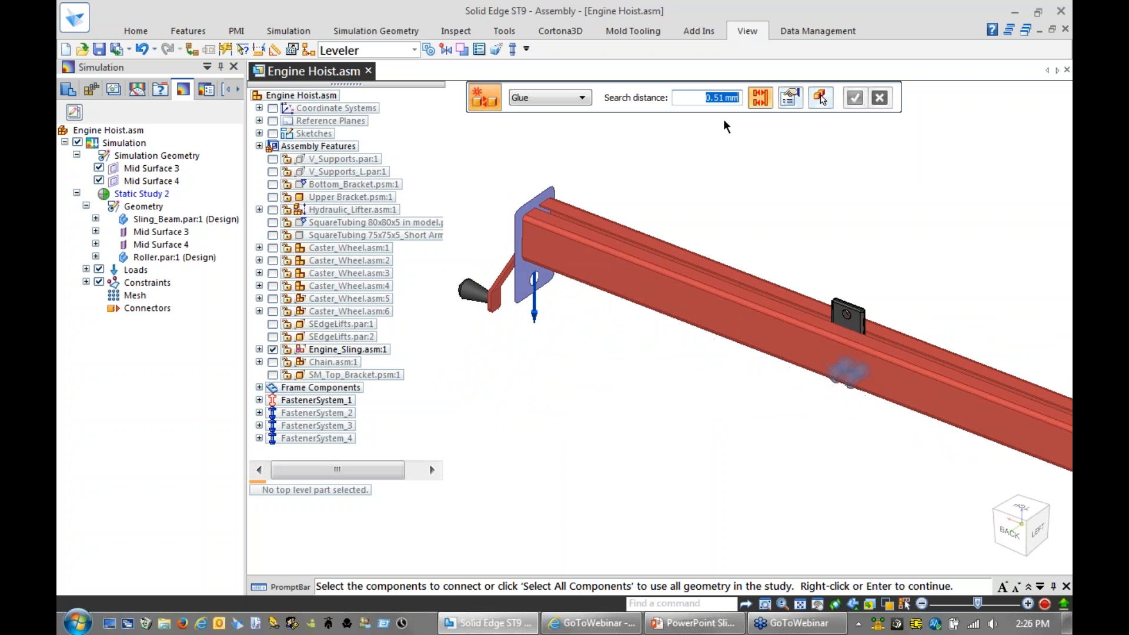
{"action": "type", "text": "5"}
{"action": "key", "text": "Return"}
{"action": "left_click", "coordinate": [820, 98]}
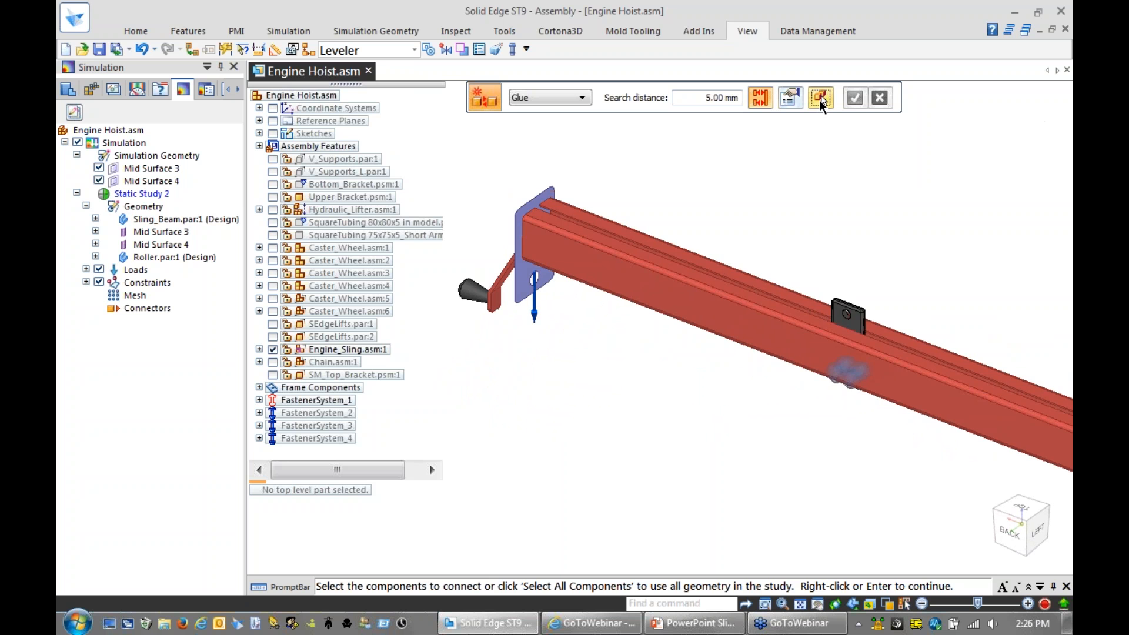
{"action": "right_click", "coordinate": [832, 225]}
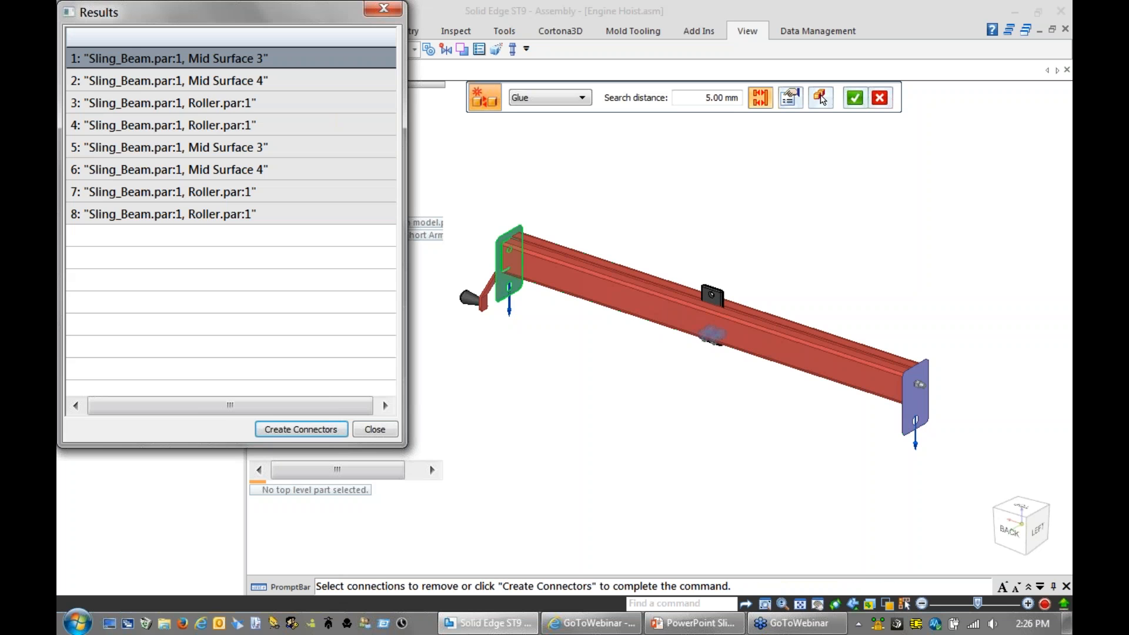
Step: Review the detected face pairs between the sling beam, mid-surfaces and roller, and create glue connectors for all of them
{"action": "left_click", "coordinate": [155, 84]}
{"action": "left_click", "coordinate": [153, 104]}
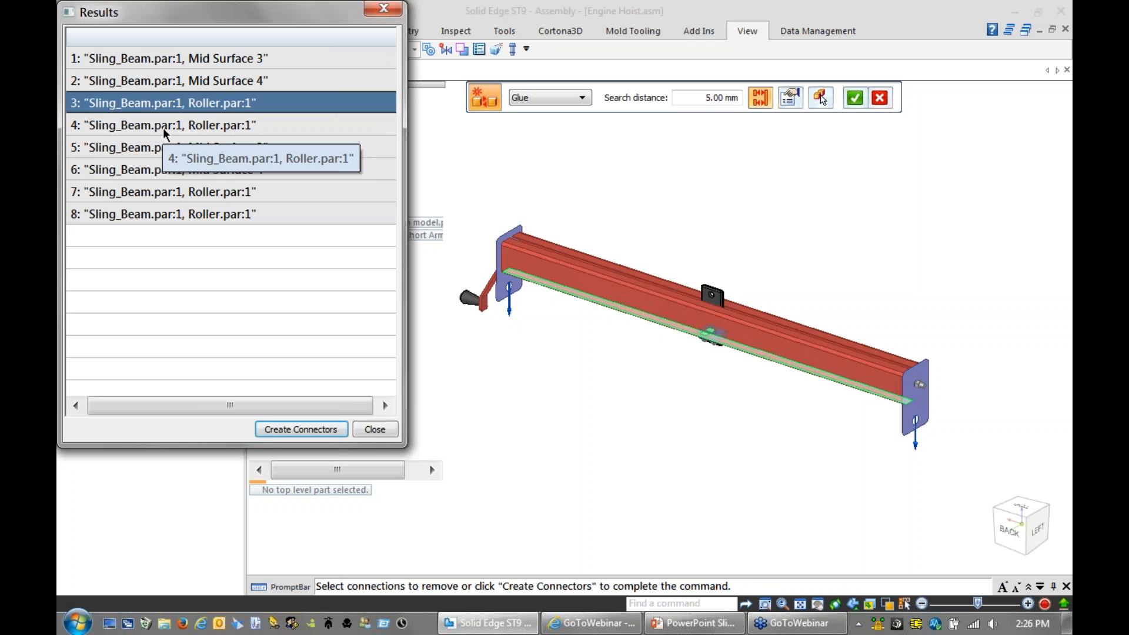
{"action": "left_click", "coordinate": [163, 126]}
{"action": "left_click", "coordinate": [163, 149]}
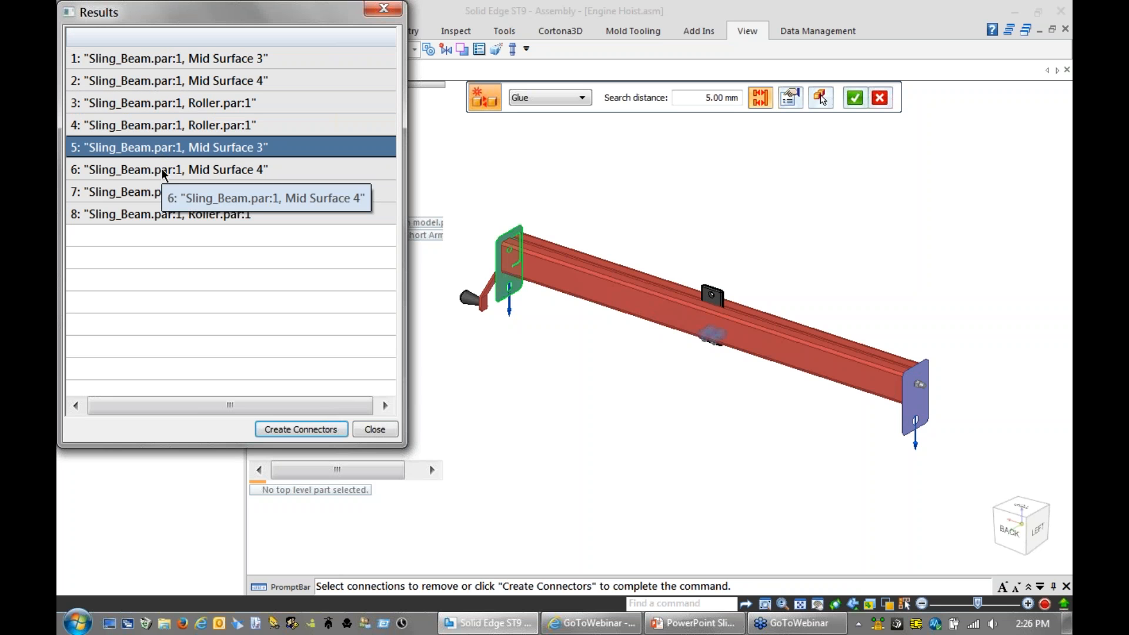
{"action": "left_click", "coordinate": [161, 168]}
{"action": "left_click", "coordinate": [160, 191]}
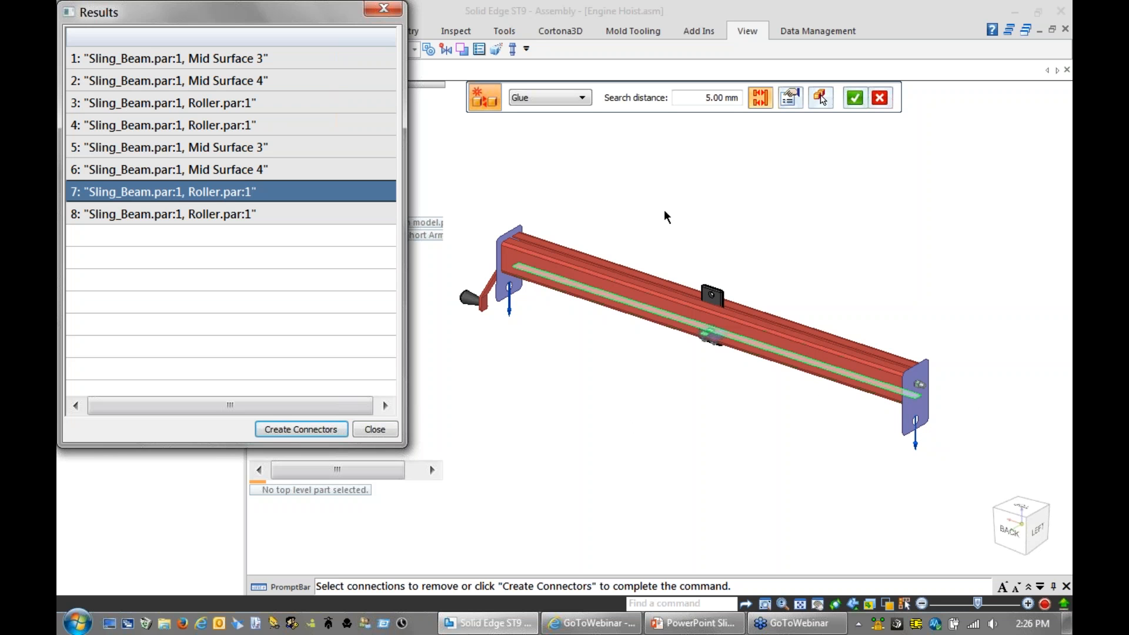
{"action": "right_click", "coordinate": [183, 150]}
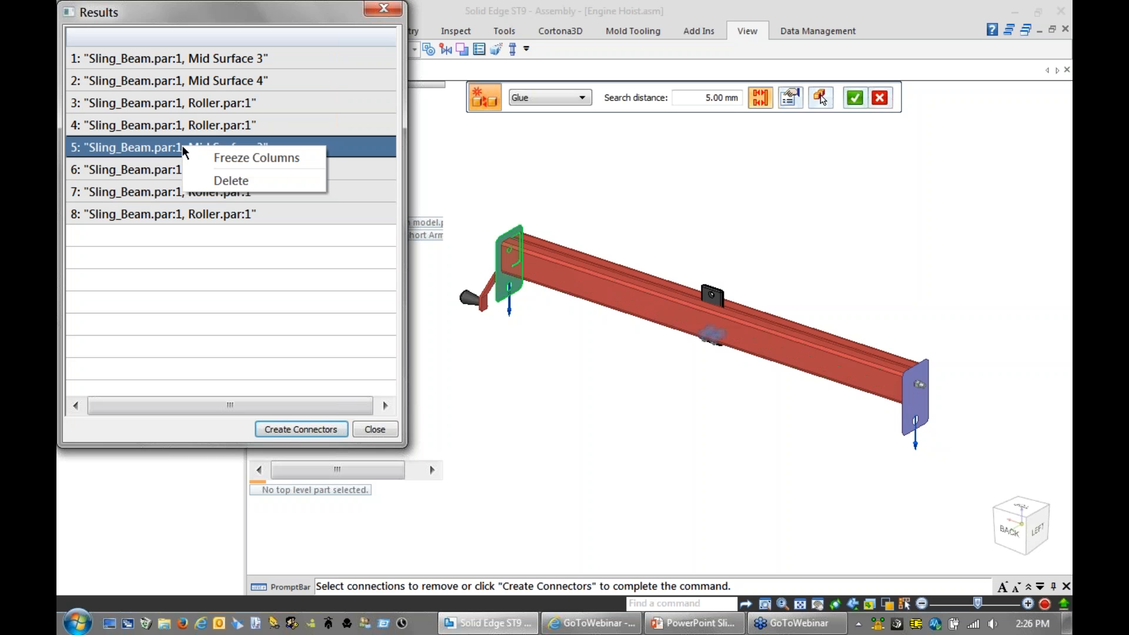
{"action": "left_click", "coordinate": [287, 27]}
{"action": "left_click", "coordinate": [281, 429]}
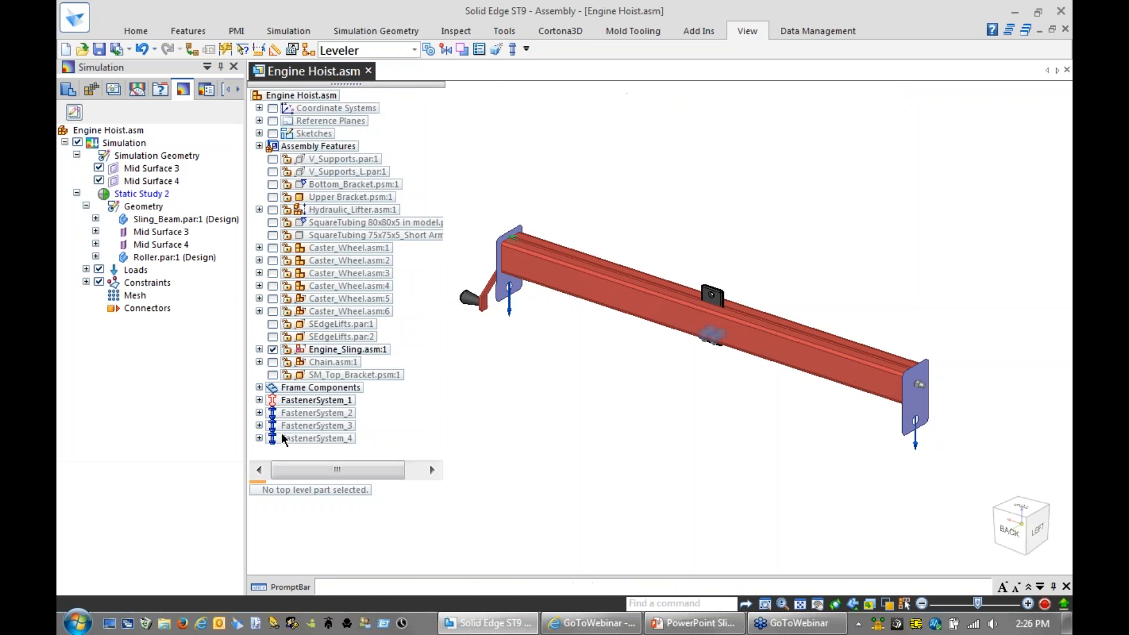
{"action": "left_click", "coordinate": [646, 161]}
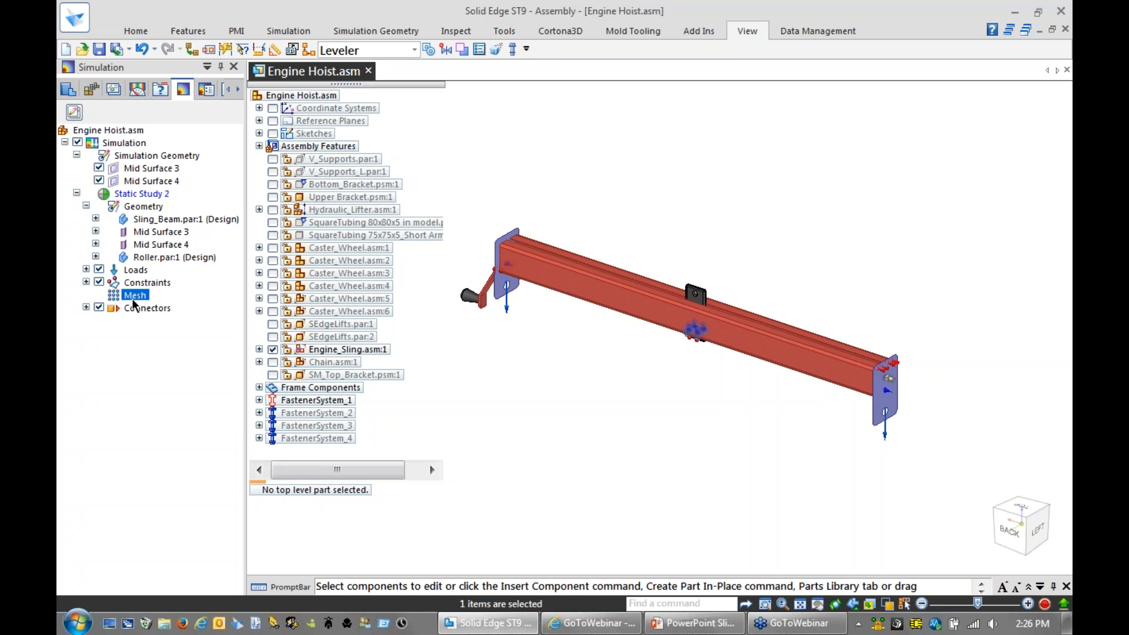
Step: Hide the load, constraint and connector symbols of the engine sling study
{"action": "right_click", "coordinate": [133, 299]}
{"action": "left_click", "coordinate": [507, 169]}
{"action": "left_click", "coordinate": [99, 270]}
{"action": "left_click", "coordinate": [99, 282]}
{"action": "left_click", "coordinate": [99, 307]}
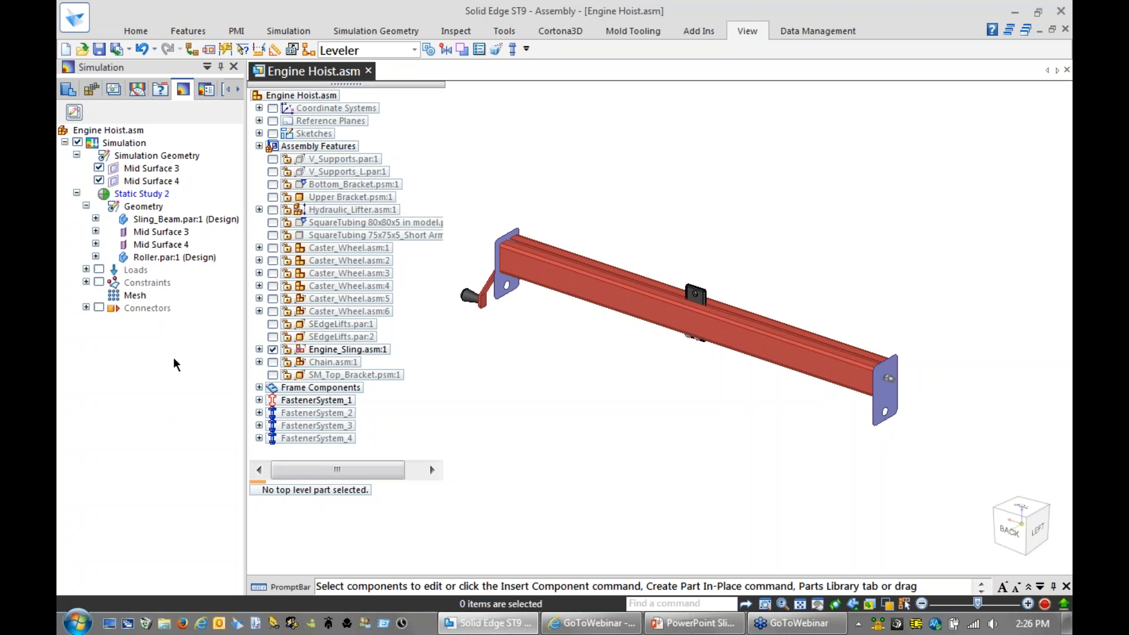
Step: Mesh the engine sling with the preset mixed mesh size and solve the study
{"action": "right_click", "coordinate": [136, 297]}
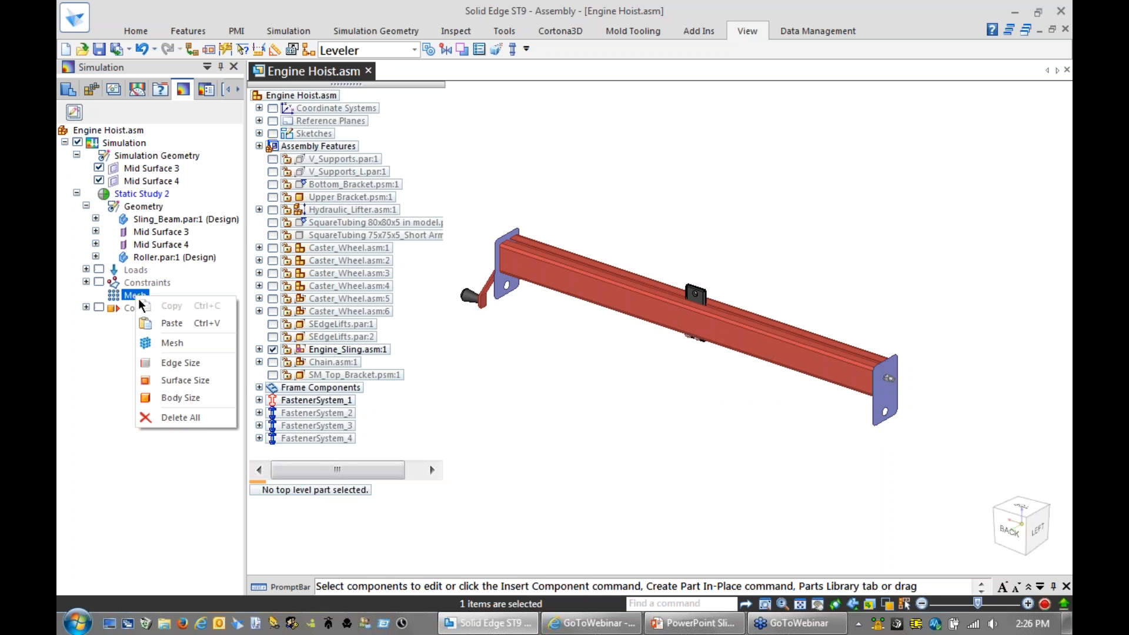
{"action": "left_click", "coordinate": [158, 342]}
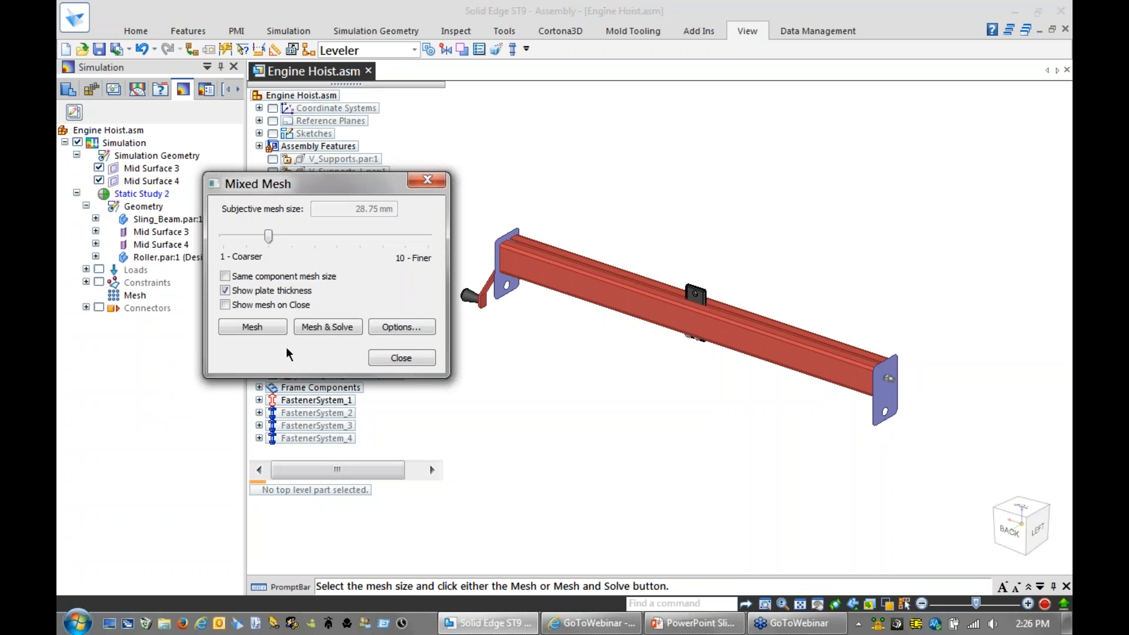
{"action": "left_click", "coordinate": [334, 327]}
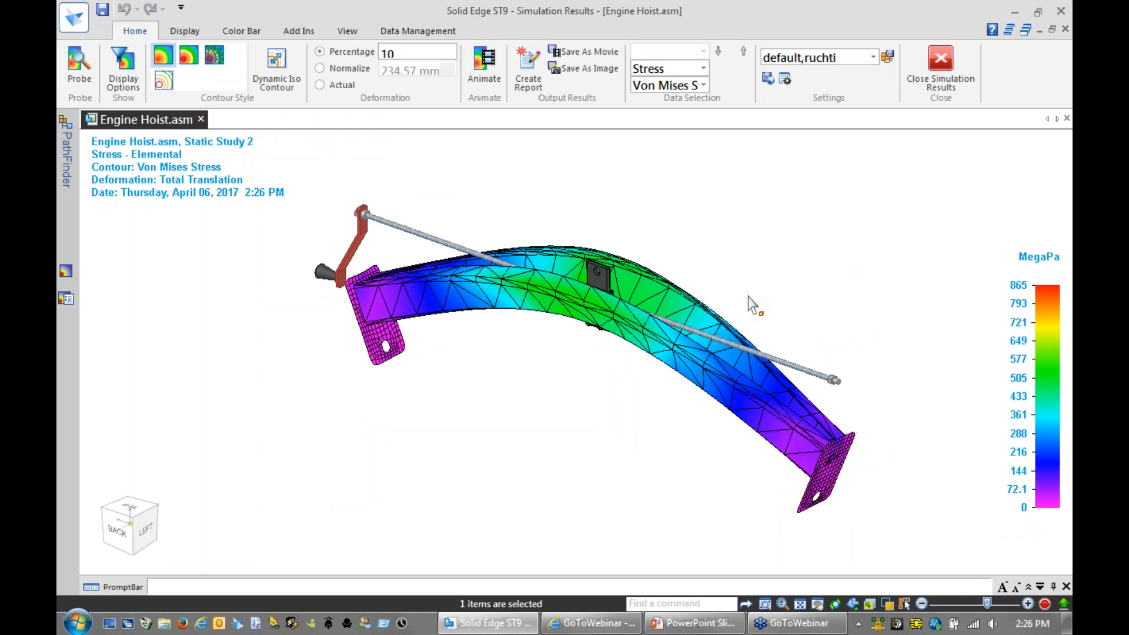
Step: Play the animation of the sling's Von Mises stress result, then stop and close it
{"action": "left_click", "coordinate": [475, 80]}
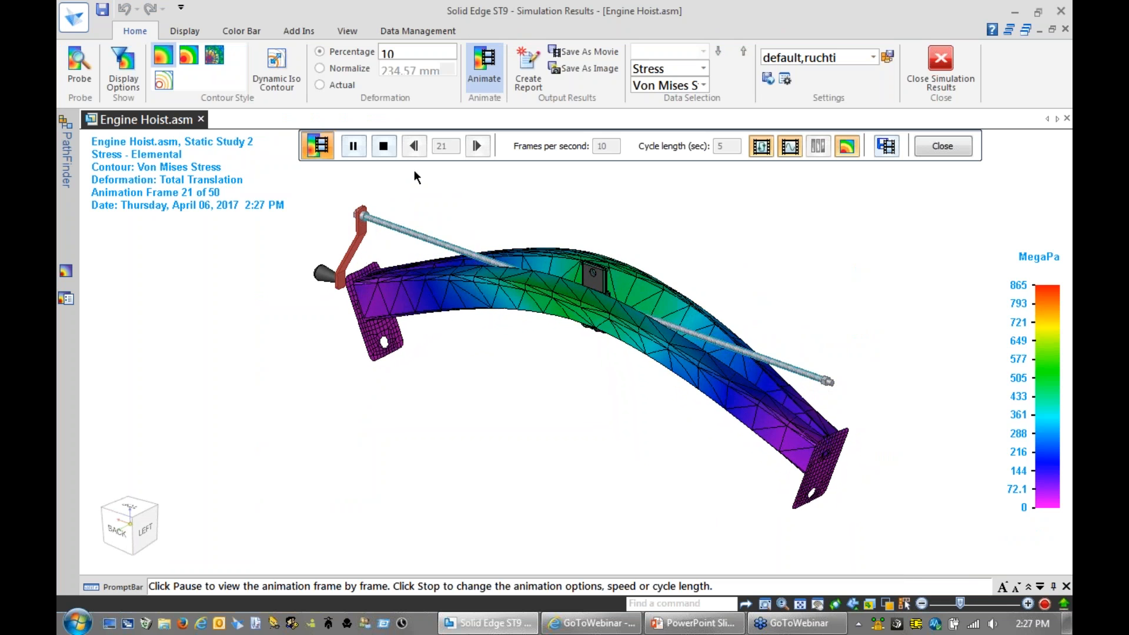
{"action": "left_click", "coordinate": [384, 146]}
{"action": "left_click", "coordinate": [955, 151]}
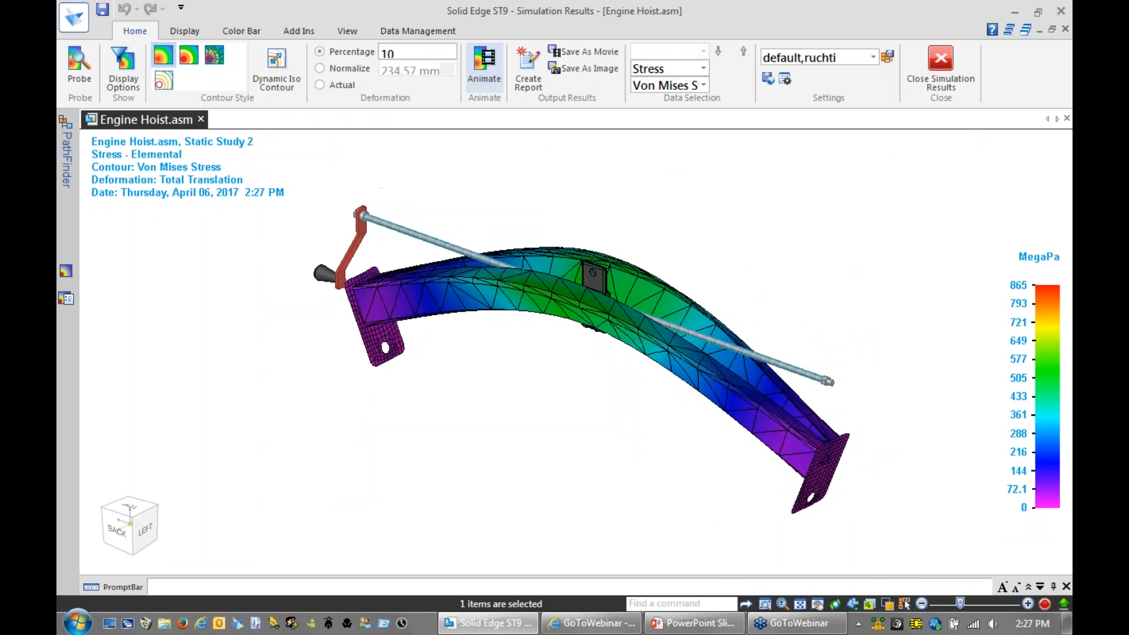
Step: Show the sling's stress results at actual deformation instead of a percentage scale
{"action": "left_click", "coordinate": [243, 30]}
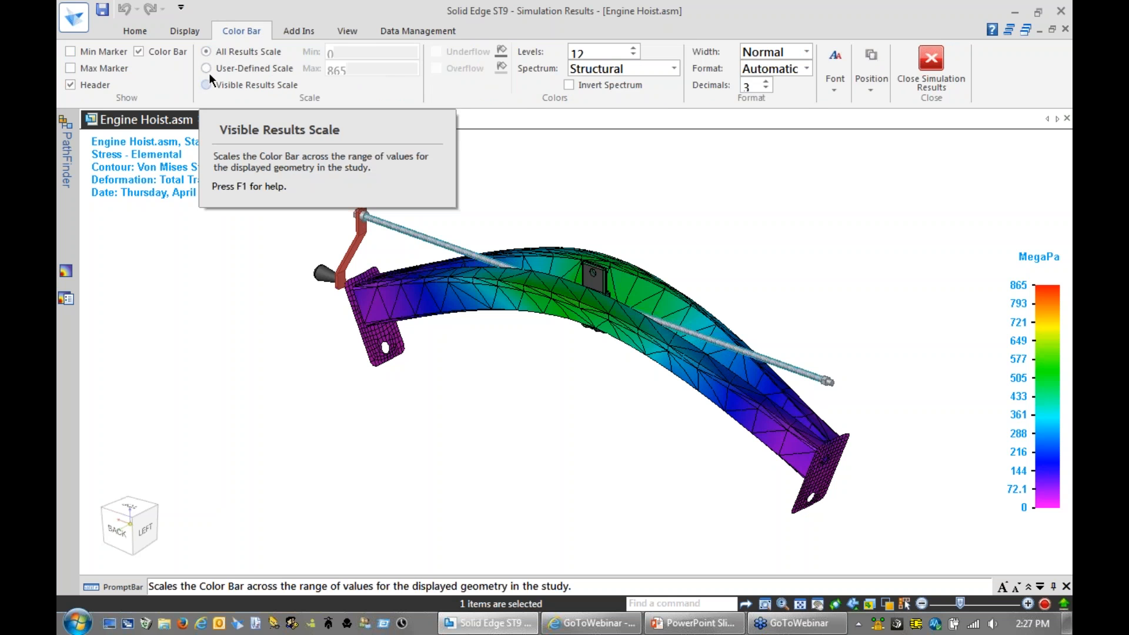
{"action": "left_click", "coordinate": [143, 30]}
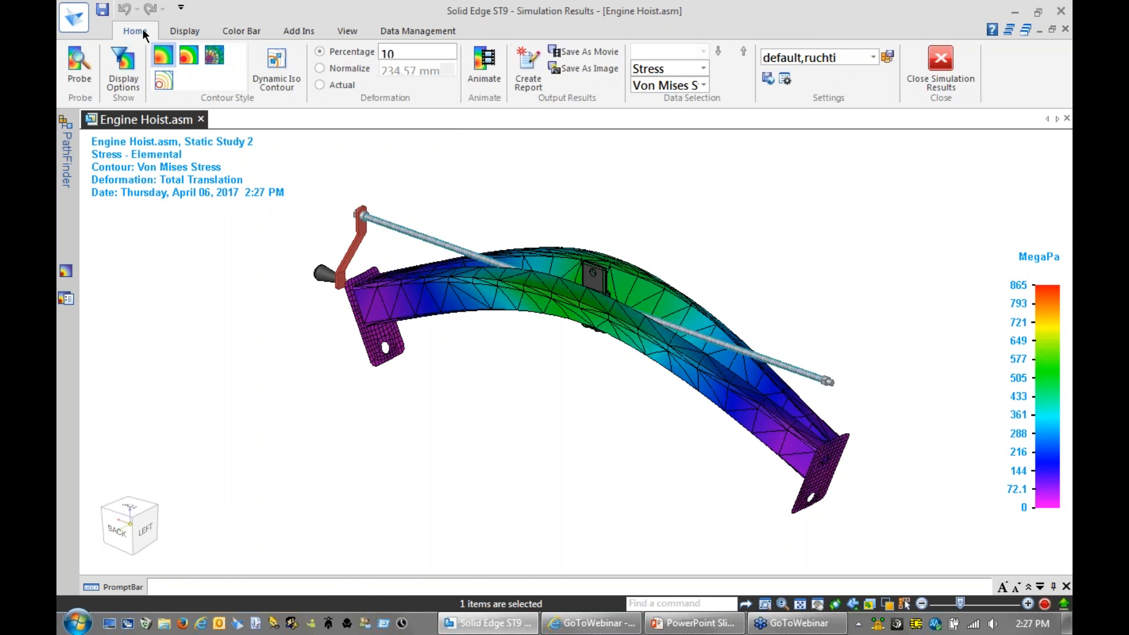
{"action": "left_click", "coordinate": [192, 31]}
{"action": "left_click", "coordinate": [222, 33]}
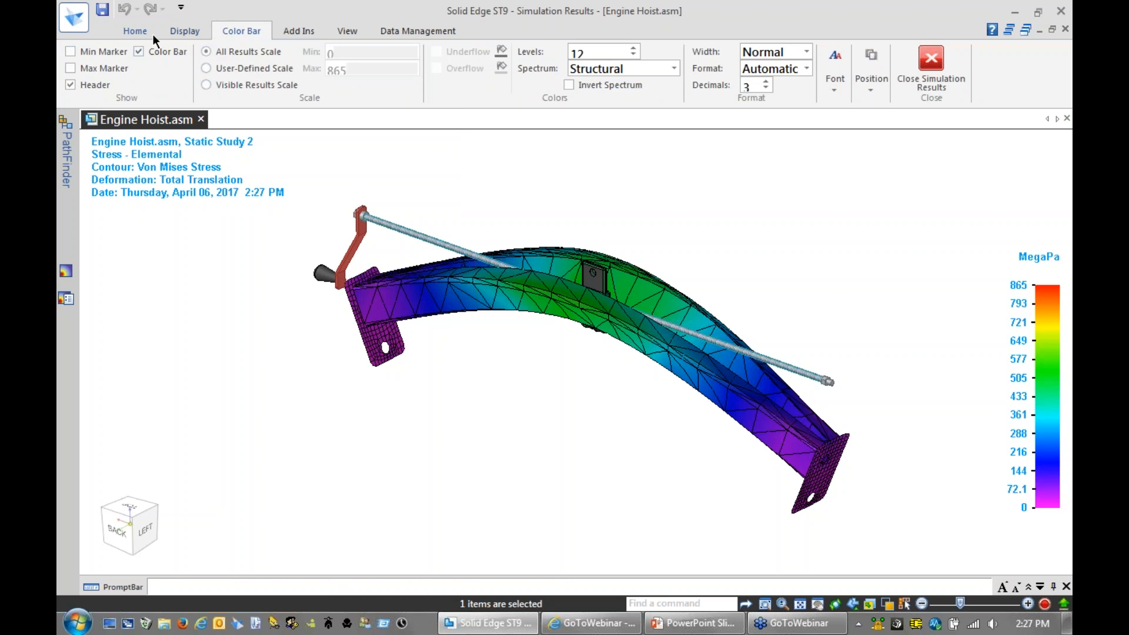
{"action": "left_click", "coordinate": [207, 85]}
{"action": "left_click", "coordinate": [136, 30]}
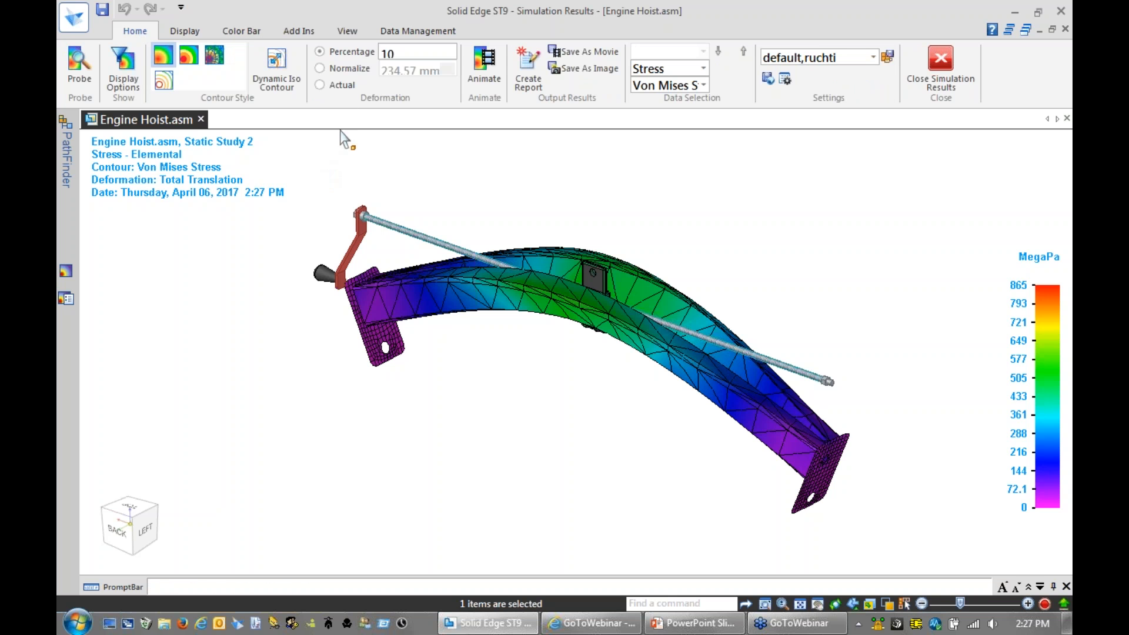
{"action": "left_click", "coordinate": [320, 85]}
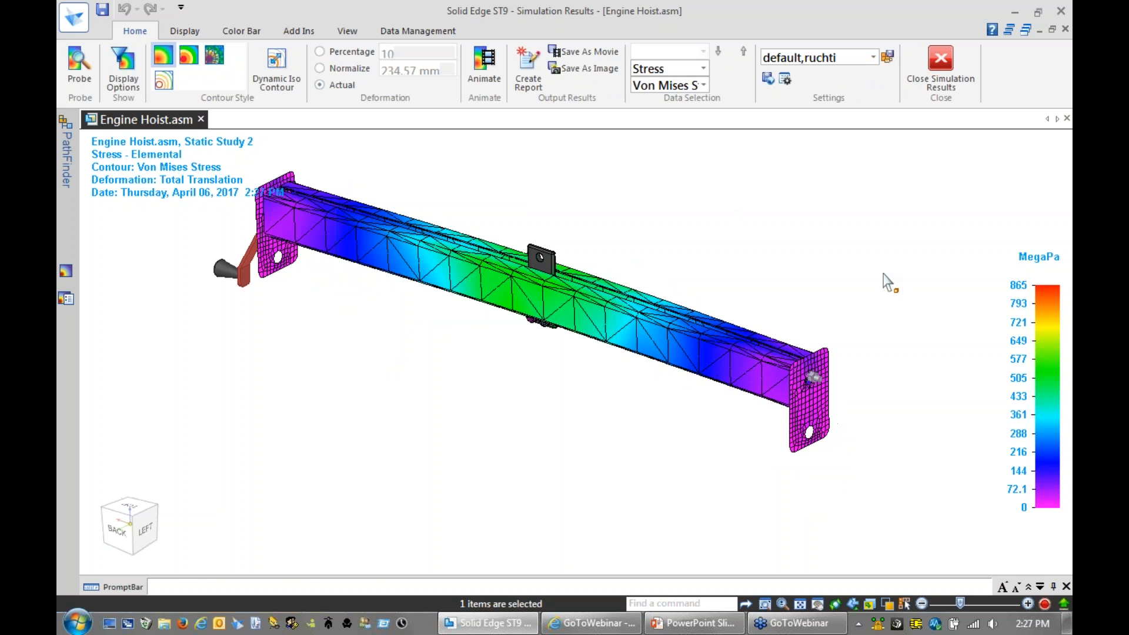
Step: Turn on plate thickness display for the results and inspect the meshed end plate up close
{"action": "left_click", "coordinate": [127, 86]}
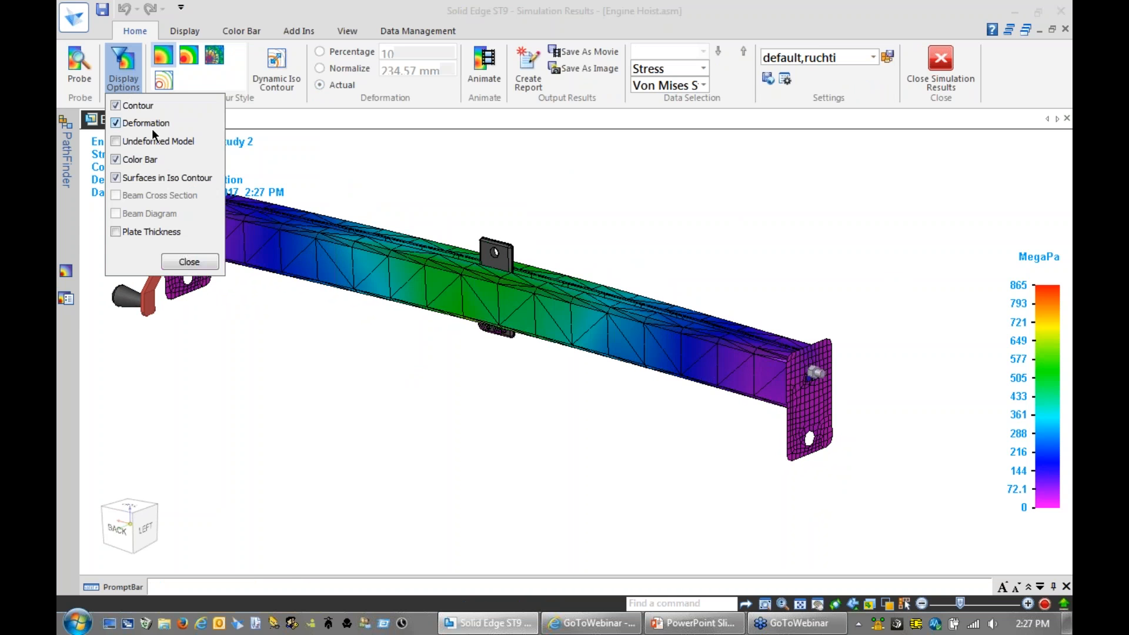
{"action": "left_click", "coordinate": [117, 233]}
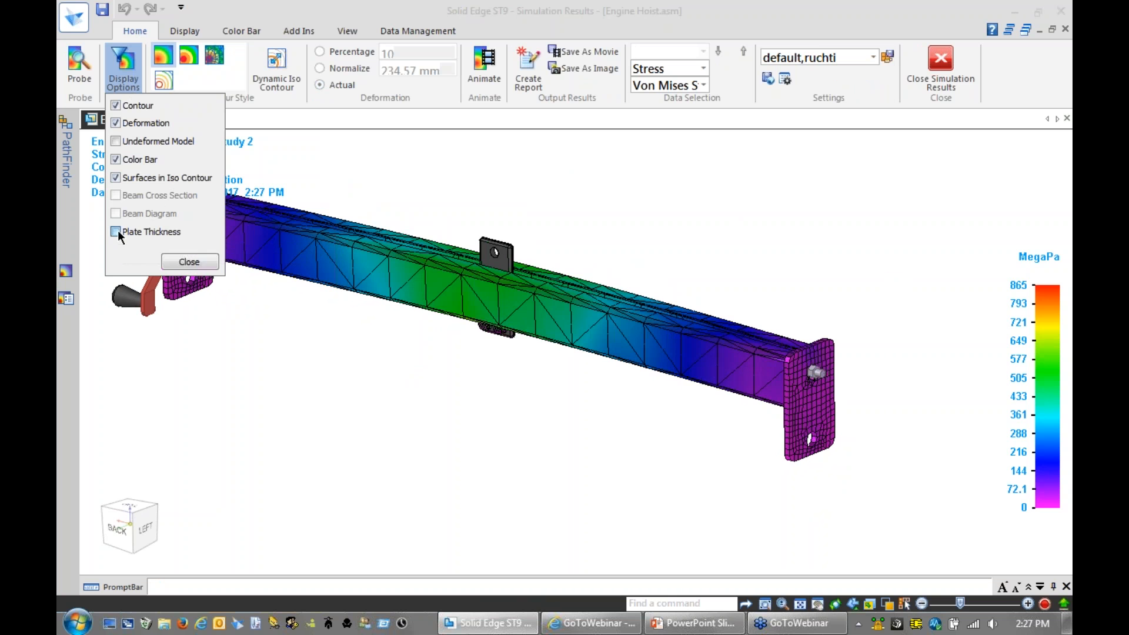
{"action": "left_click", "coordinate": [188, 261]}
{"action": "scroll", "coordinate": [864, 458], "scroll_direction": "up", "scroll_amount": 5}
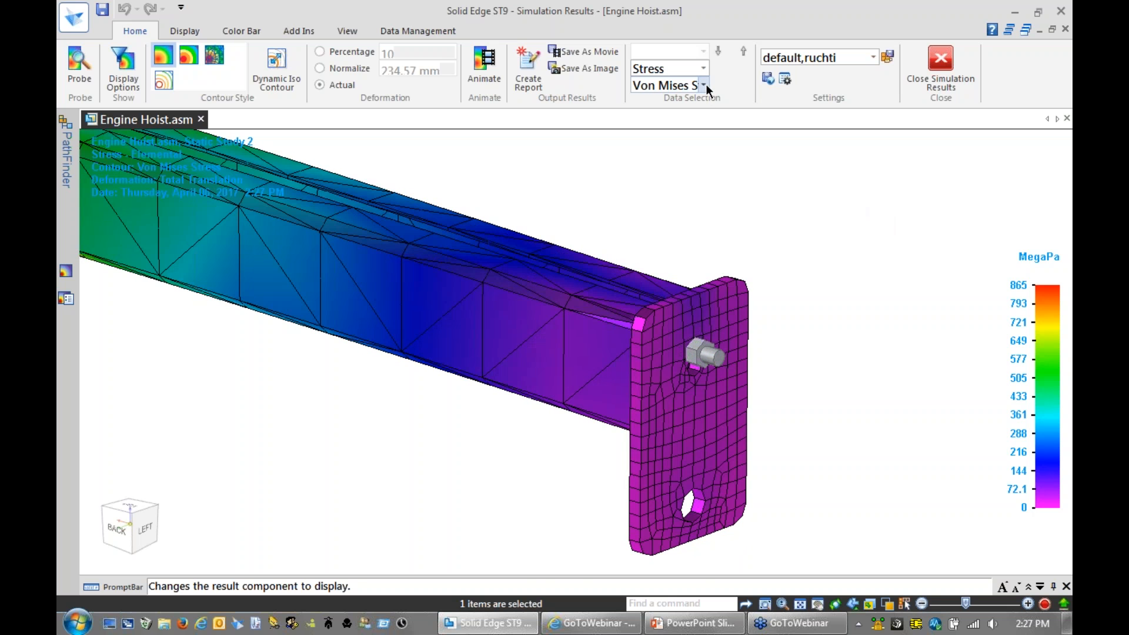
Step: Switch the results to total translation displacement and animate them
{"action": "left_click", "coordinate": [703, 68]}
{"action": "left_click", "coordinate": [689, 87]}
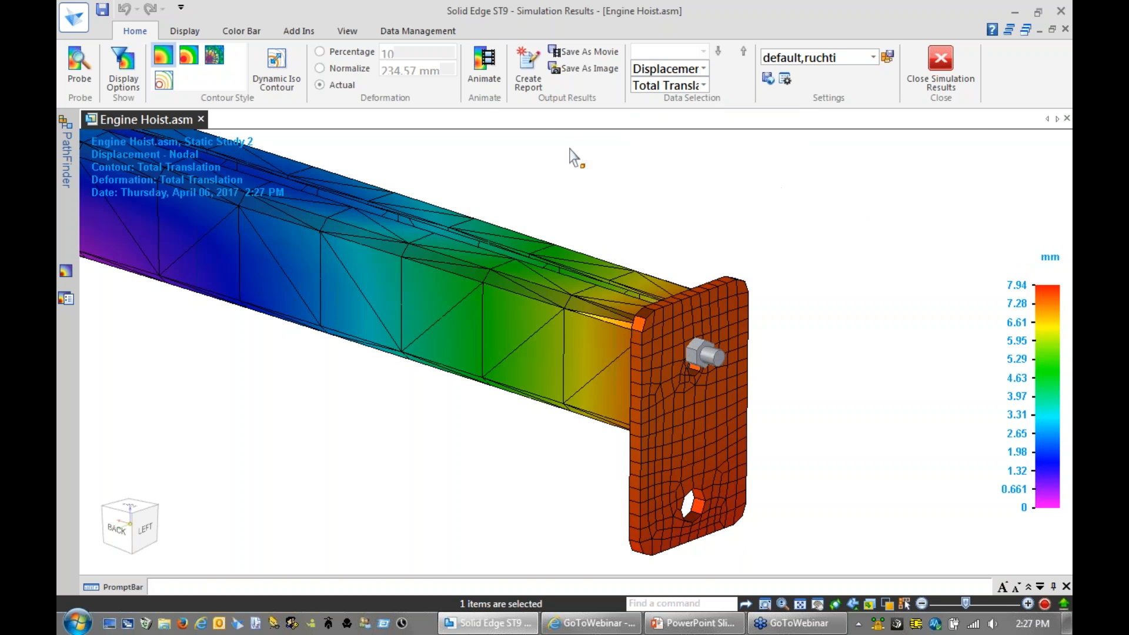
{"action": "left_click", "coordinate": [483, 76]}
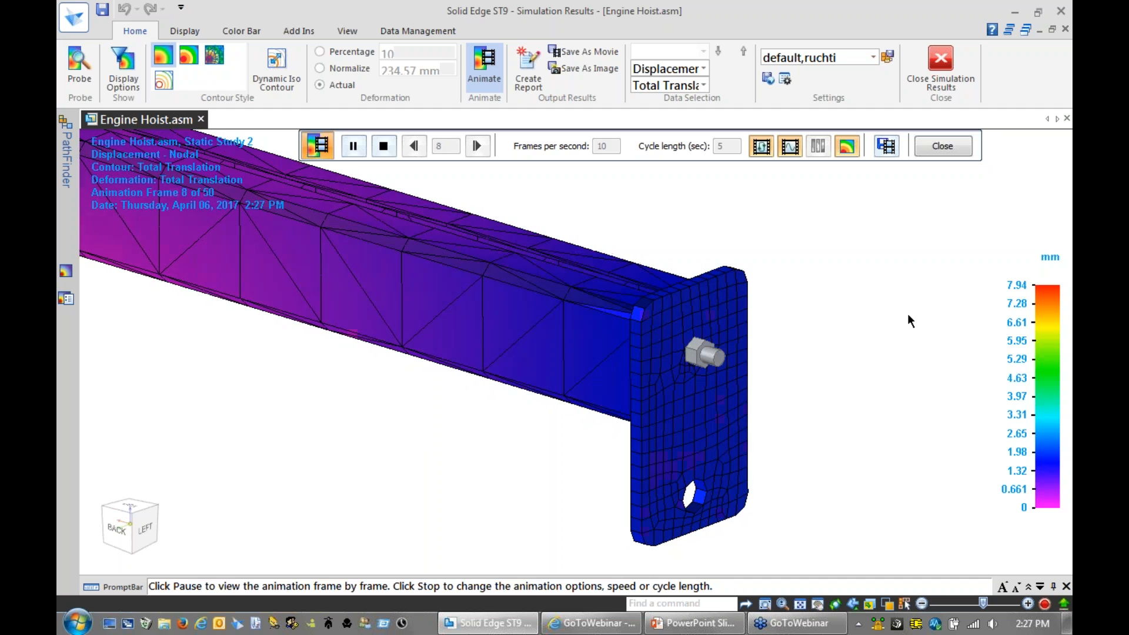
Step: Stop and close the displacement animation, fit the whole sling in view, and exit the simulation results
{"action": "left_click", "coordinate": [383, 146]}
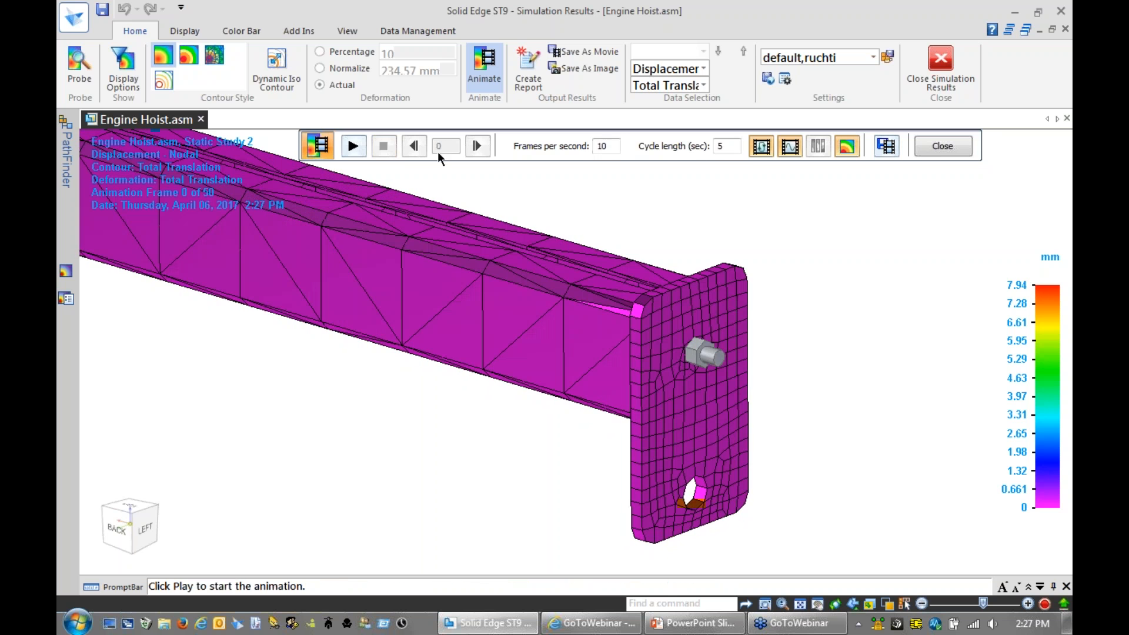
{"action": "left_click", "coordinate": [934, 146]}
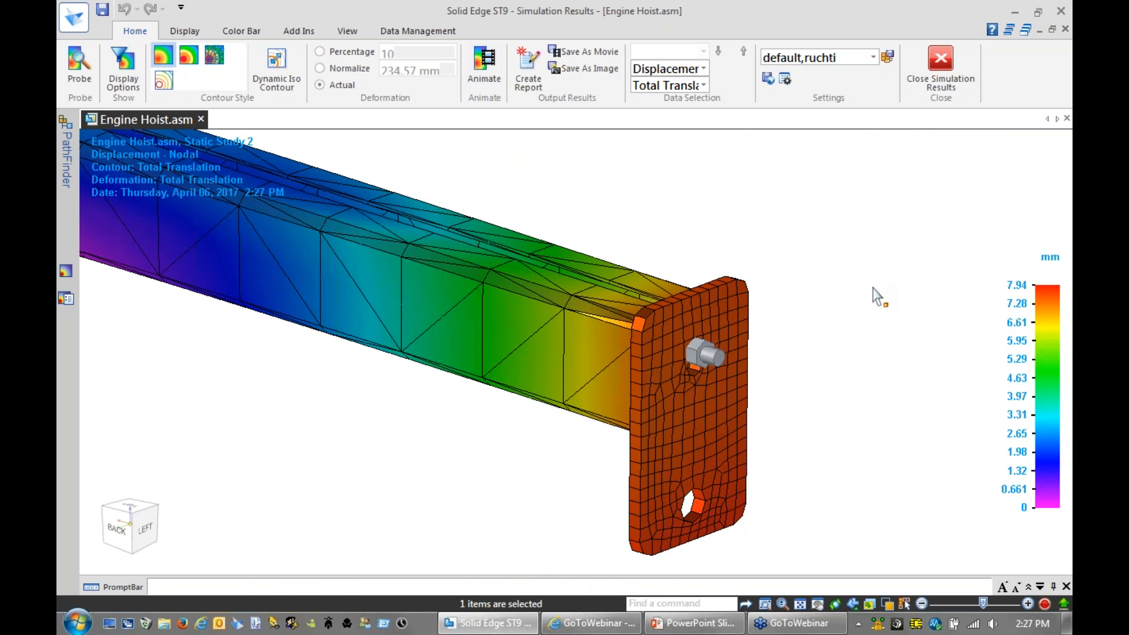
{"action": "middle_click", "coordinate": [872, 288]}
{"action": "middle_click", "coordinate": [873, 288]}
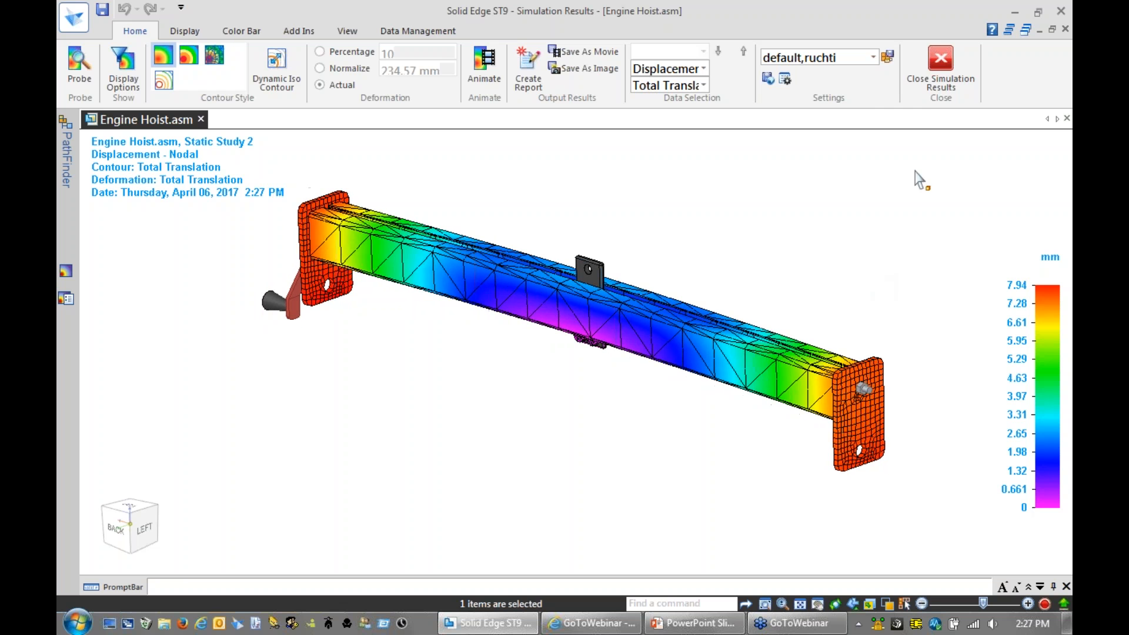
{"action": "left_click", "coordinate": [943, 64]}
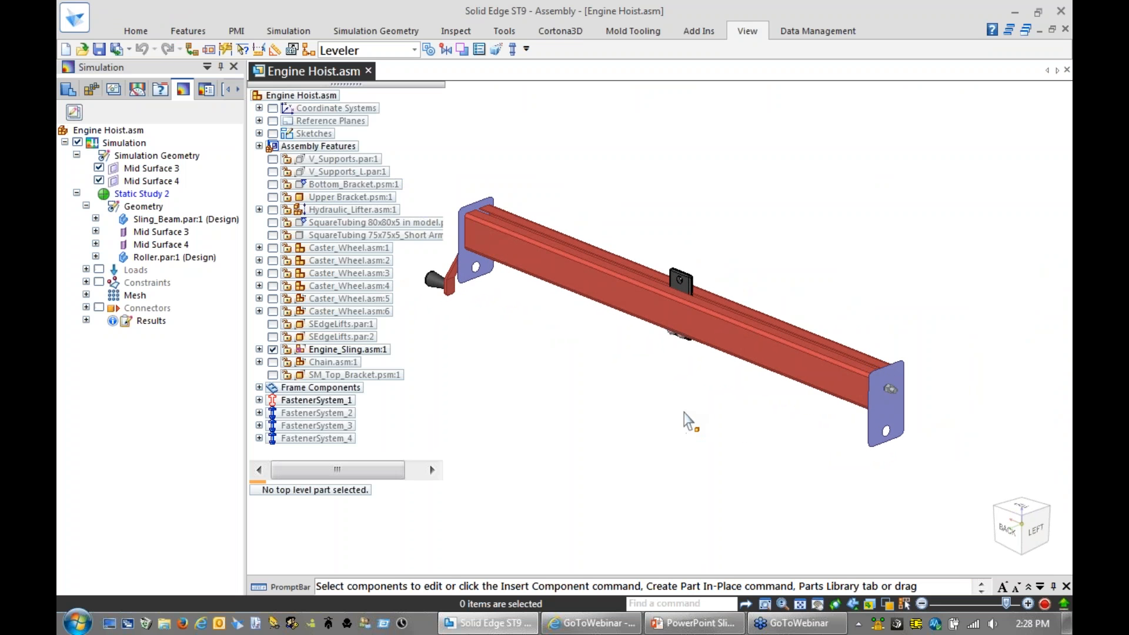
Step: Set the sling beam's length dimension to 600 mm directly in the assembly
{"action": "left_click", "coordinate": [699, 344]}
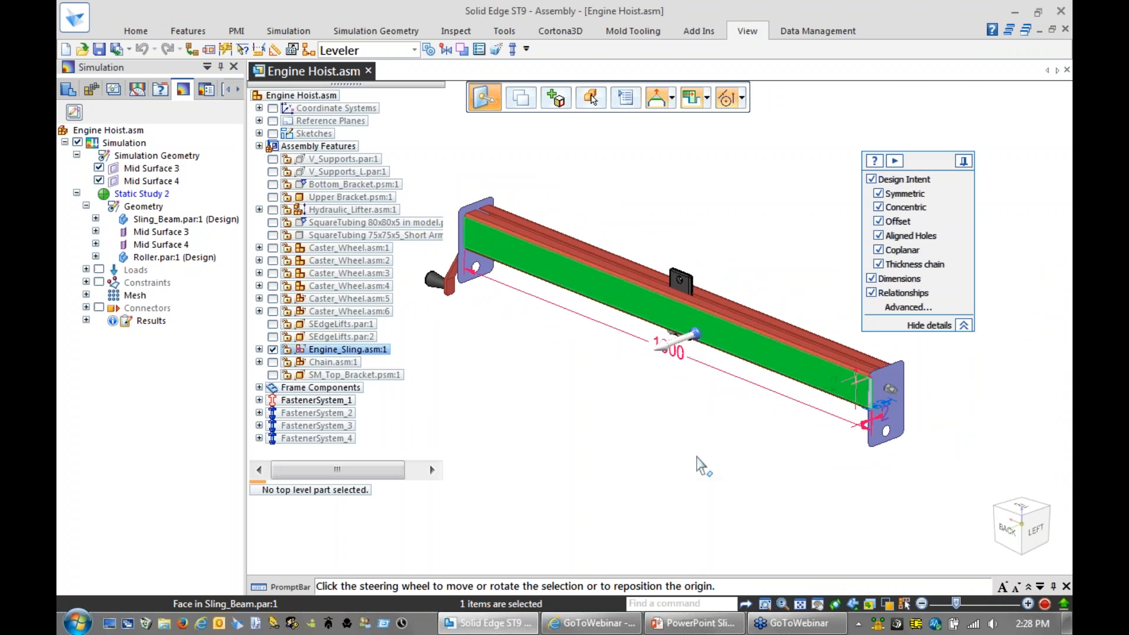
{"action": "left_click", "coordinate": [676, 351]}
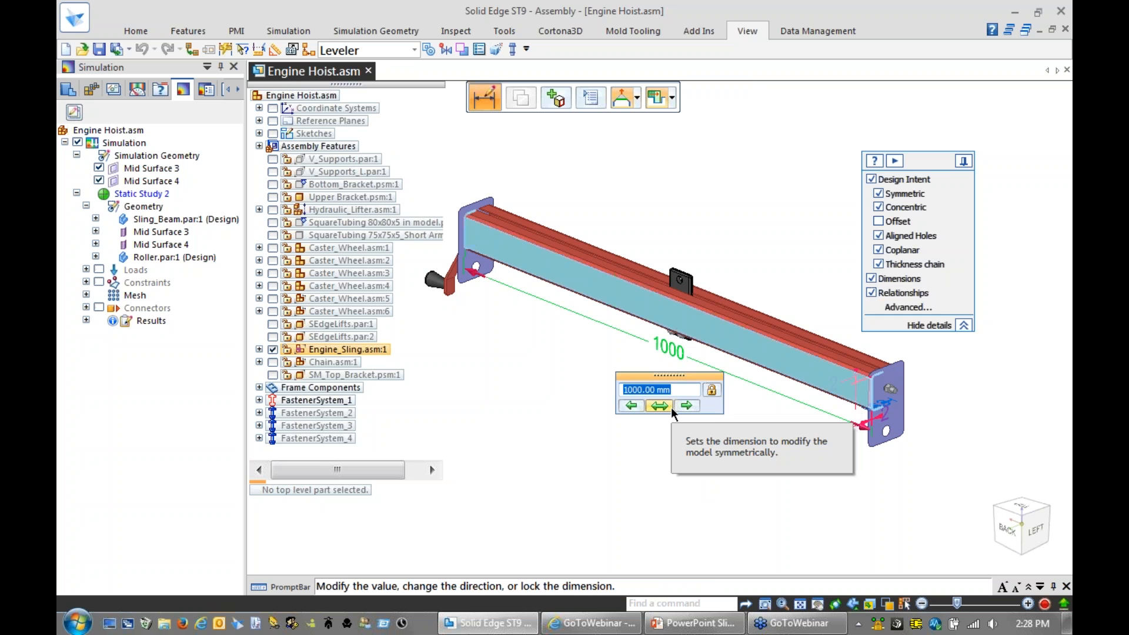
{"action": "type", "text": "600"}
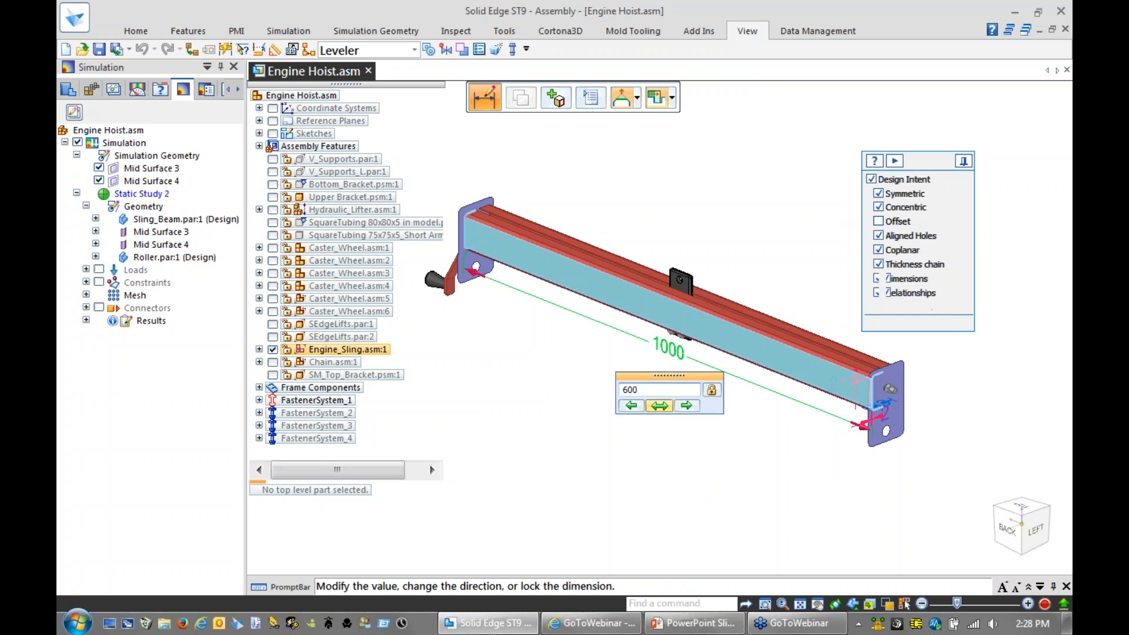
{"action": "key", "text": "Return"}
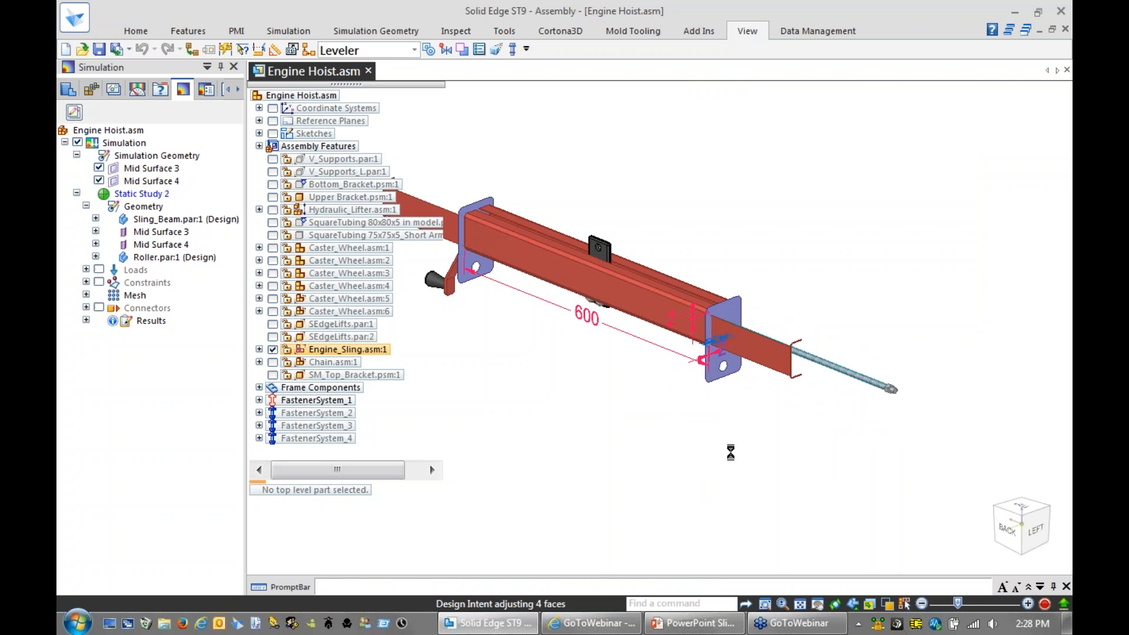
Step: Set the sling beam's wall thickness to 3 mm and clear the face selection
{"action": "scroll", "coordinate": [675, 386], "scroll_direction": "up", "scroll_amount": 5}
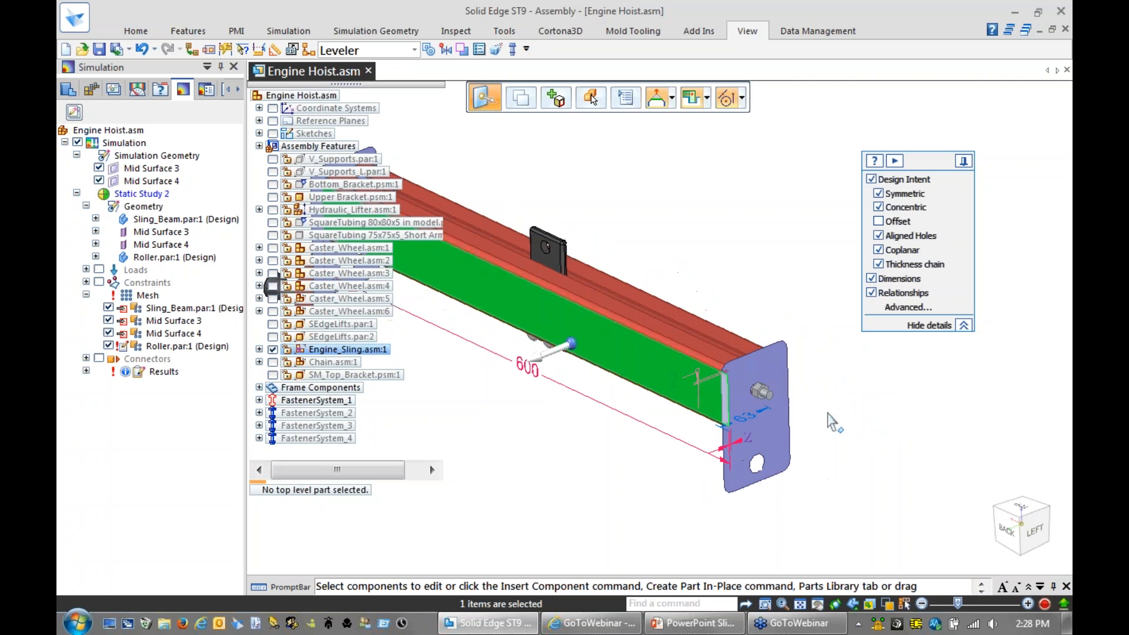
{"action": "left_click", "coordinate": [675, 387]}
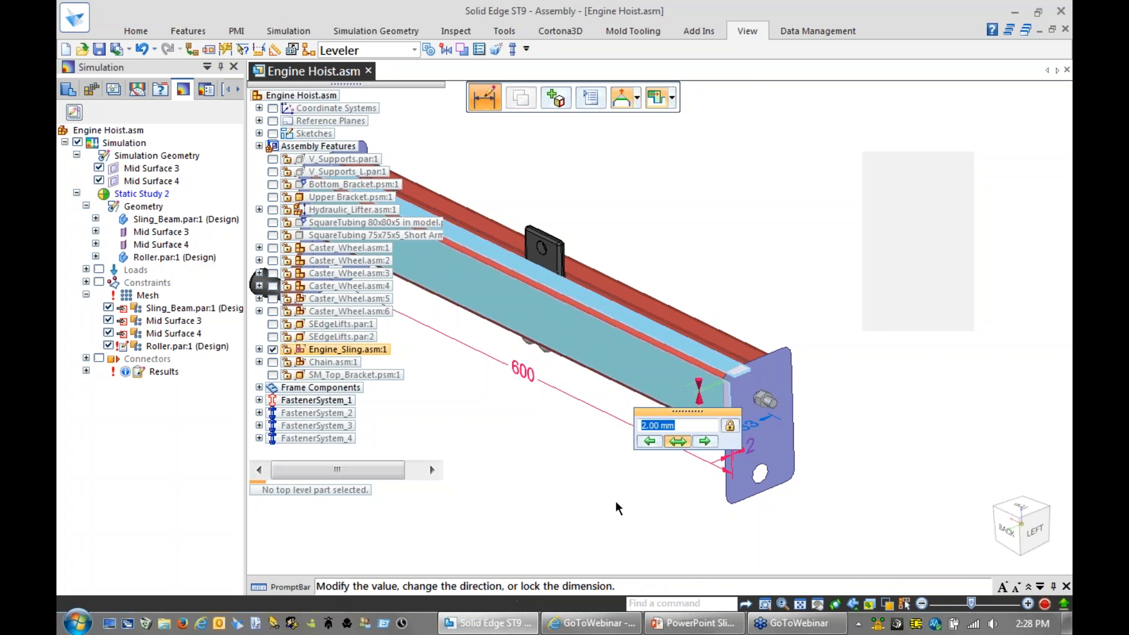
{"action": "type", "text": "3"}
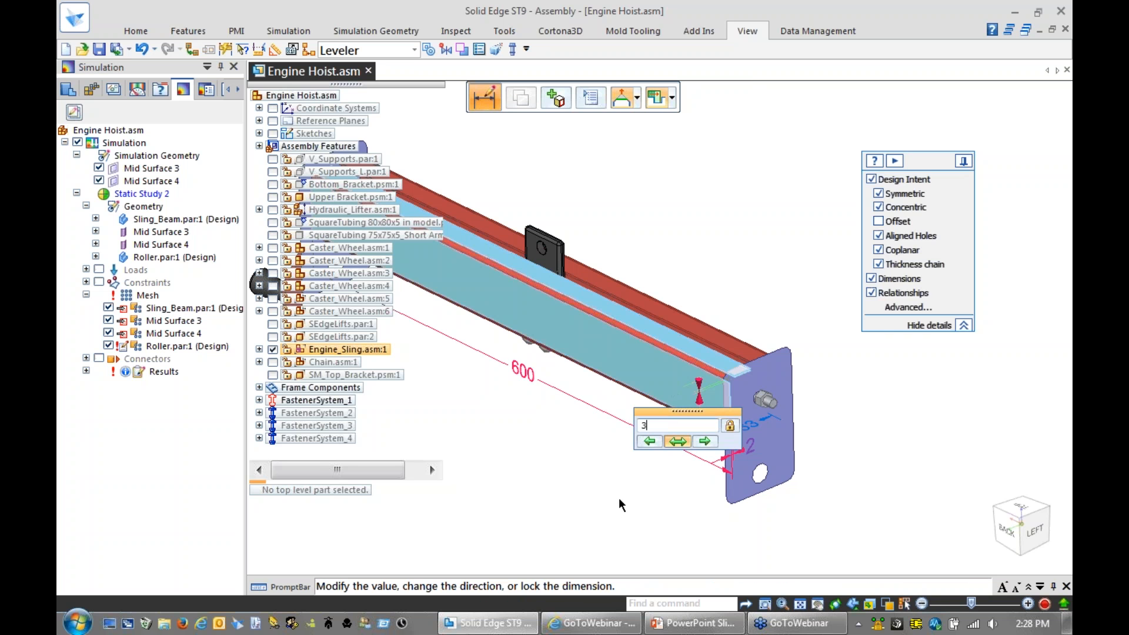
{"action": "key", "text": "Return"}
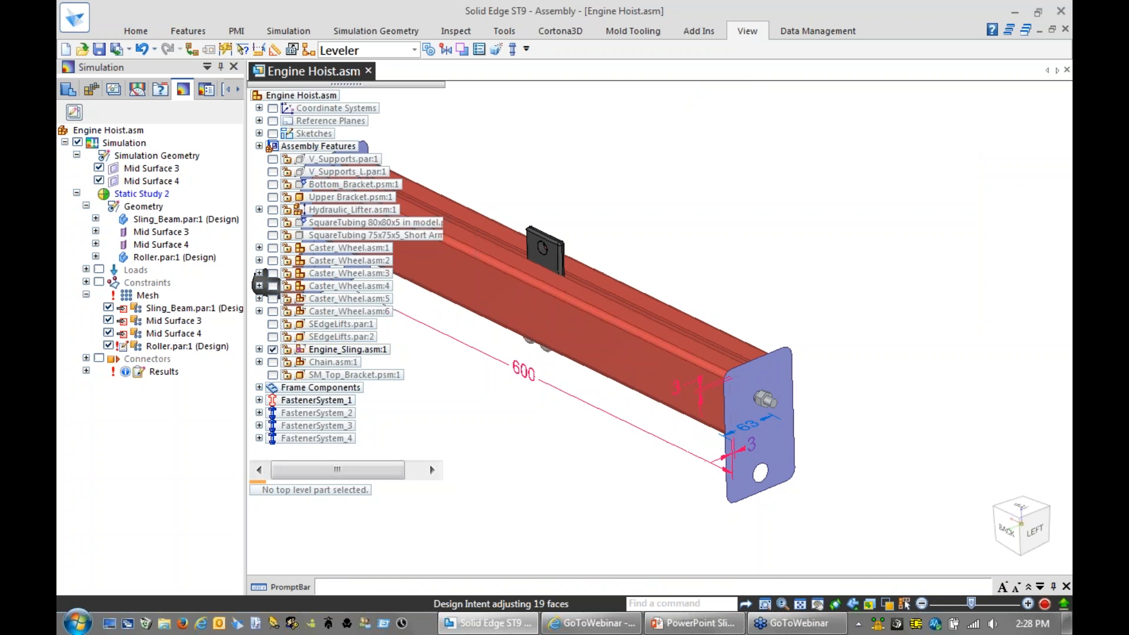
{"action": "key", "text": "Escape"}
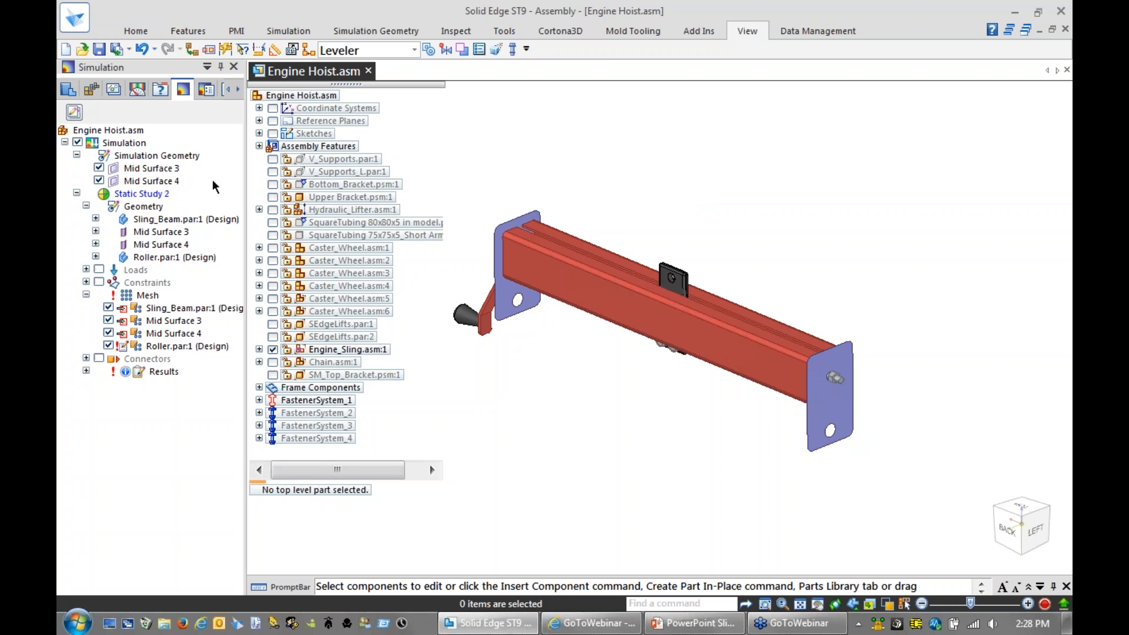
Step: Create a new optimization for Static Study 2 with Total Translation displacement as its design objective
{"action": "right_click", "coordinate": [149, 193]}
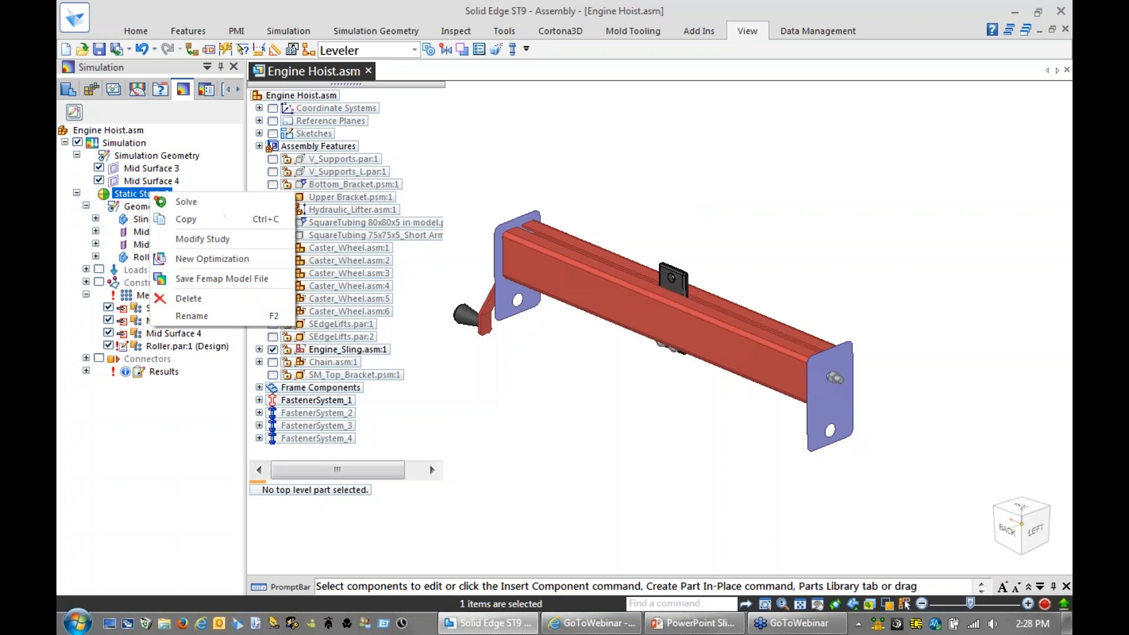
{"action": "left_click", "coordinate": [212, 258]}
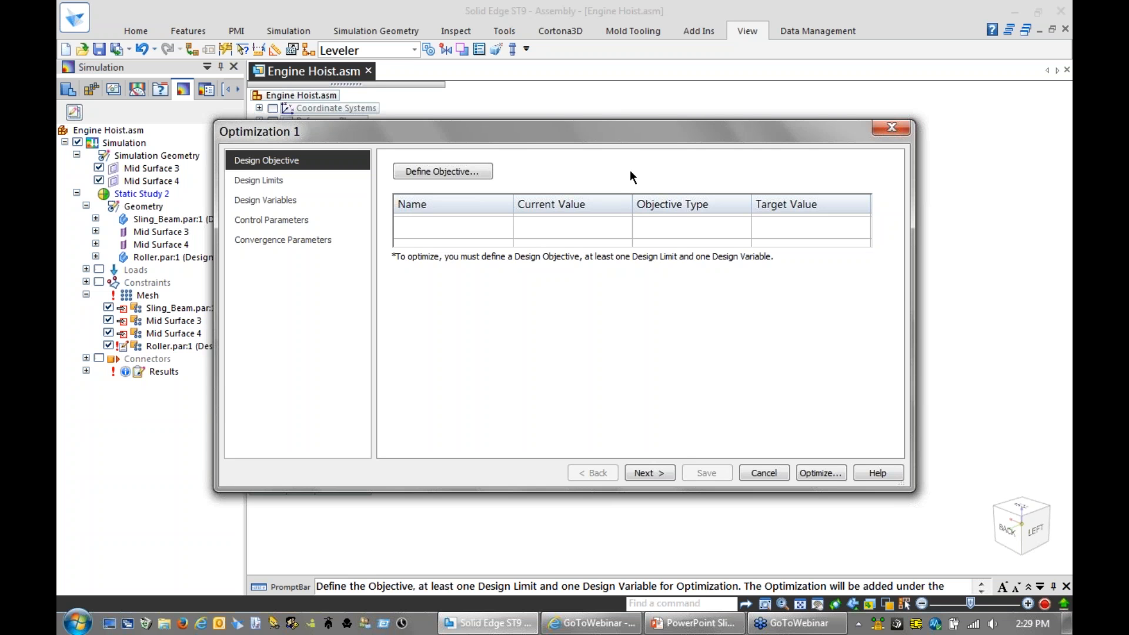
{"action": "left_click", "coordinate": [451, 170]}
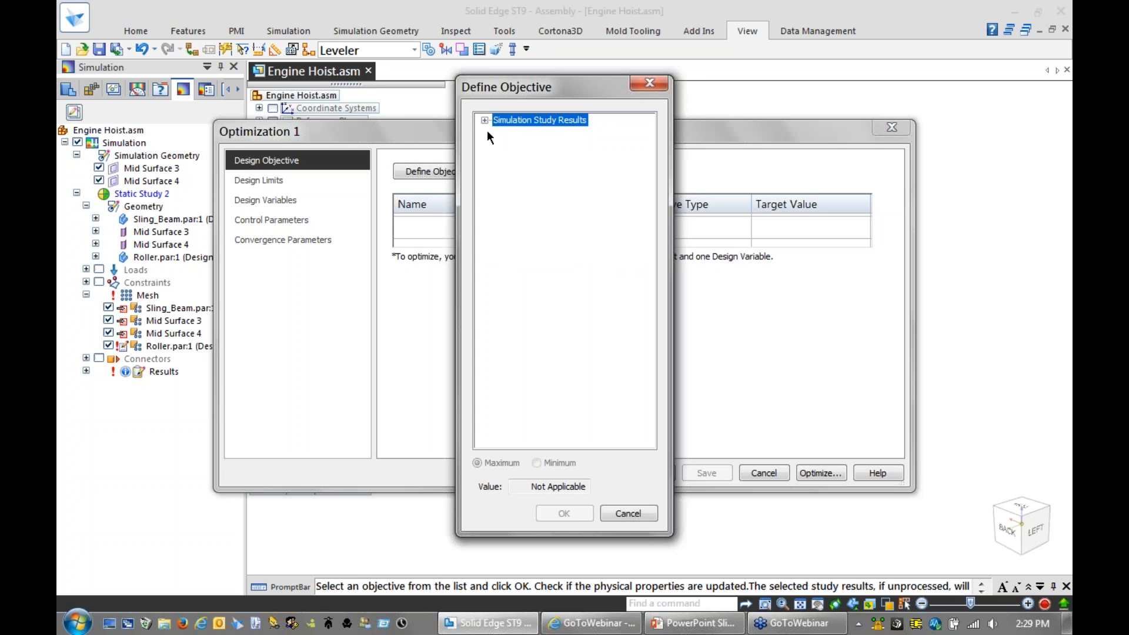
{"action": "left_click", "coordinate": [485, 120]}
{"action": "left_click", "coordinate": [499, 133]}
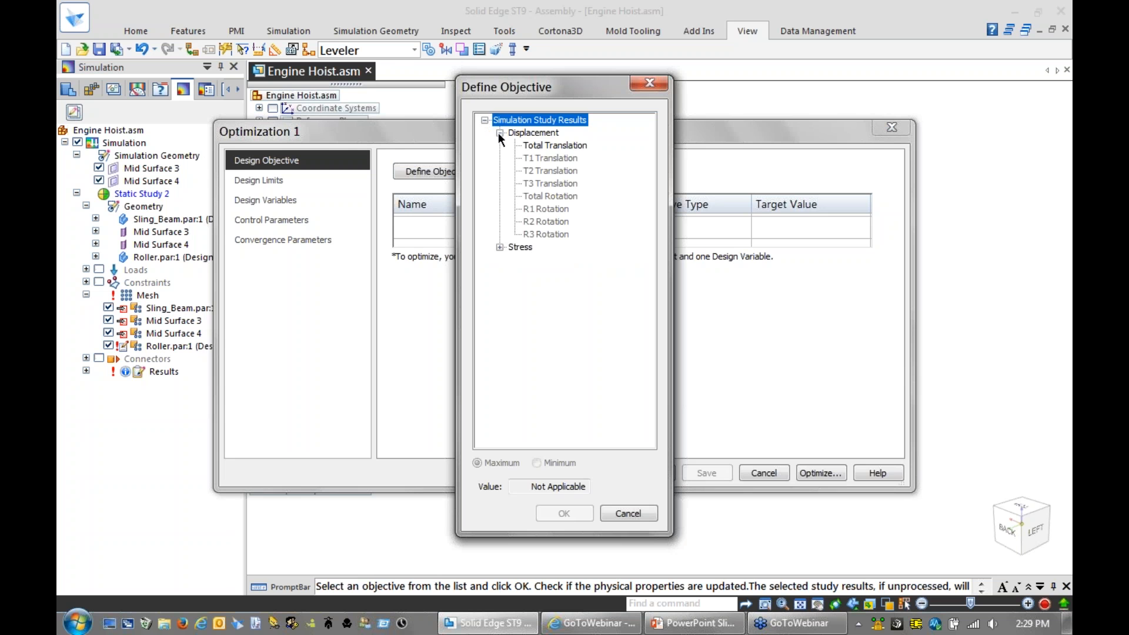
{"action": "left_click", "coordinate": [553, 147]}
{"action": "left_click", "coordinate": [563, 509]}
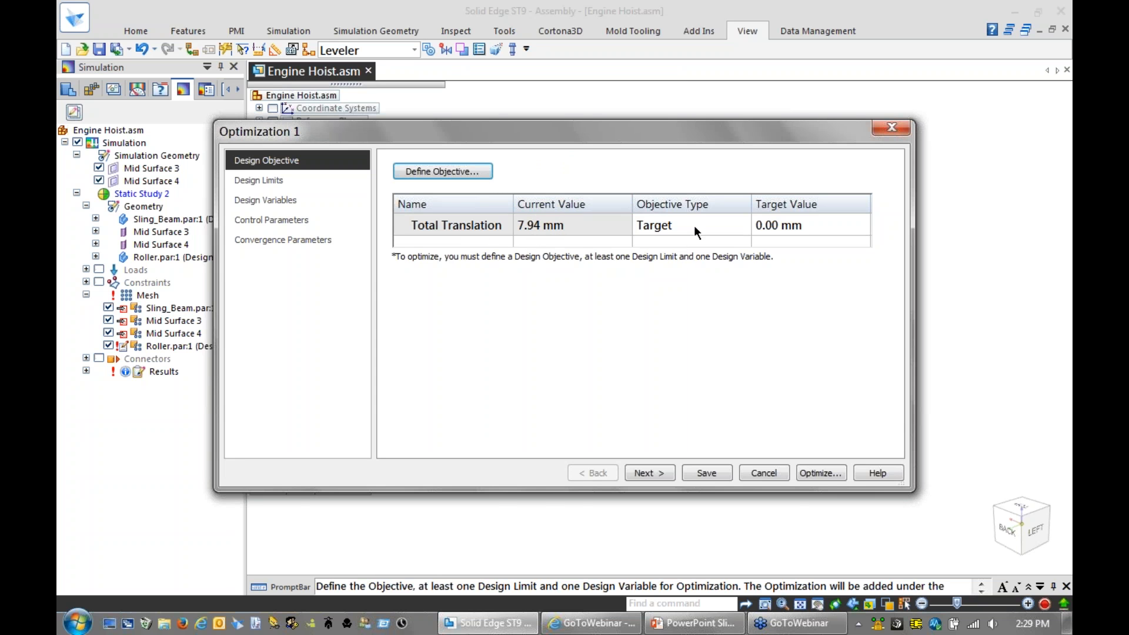
Step: Keep the Total Translation objective type as Target and set its target value to 1 mm
{"action": "left_click", "coordinate": [745, 227]}
{"action": "left_click", "coordinate": [742, 225]}
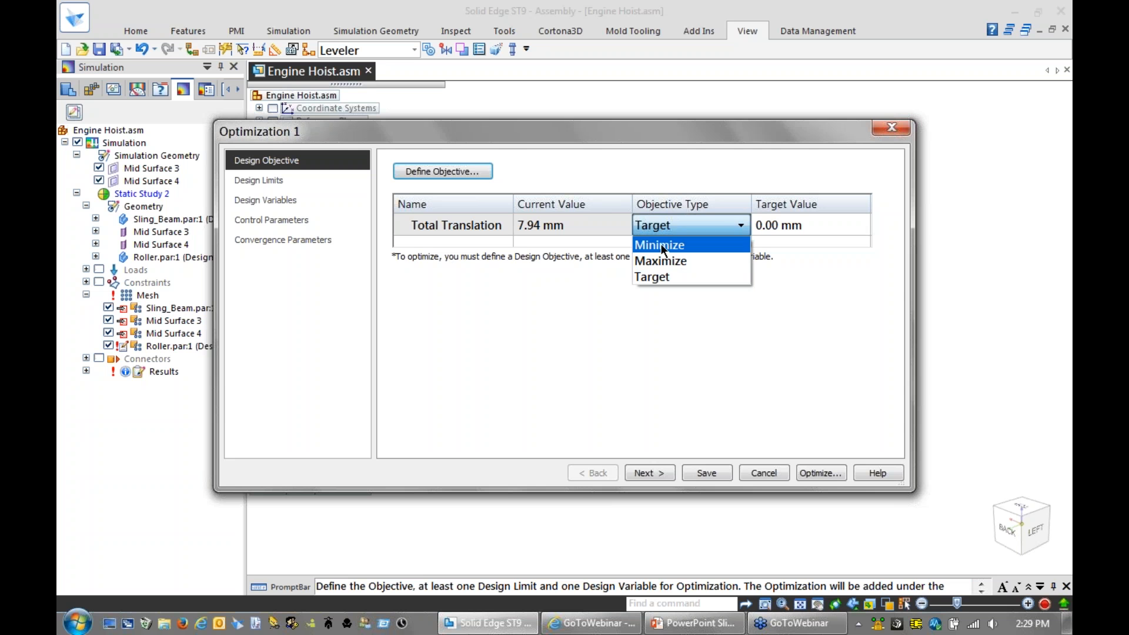
{"action": "left_click", "coordinate": [662, 278]}
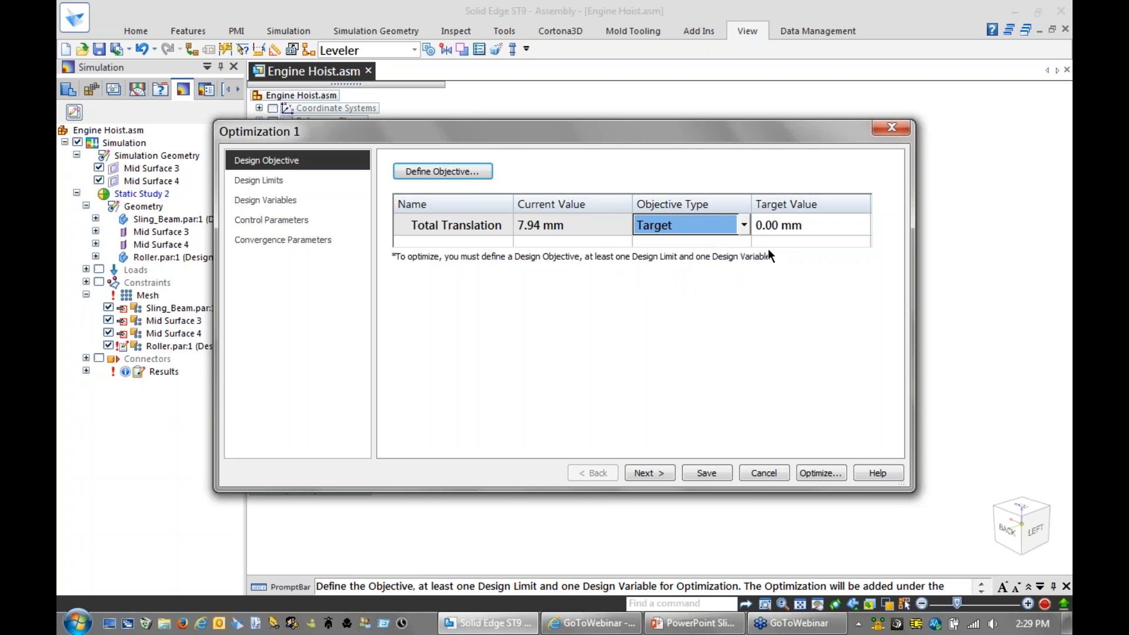
{"action": "left_click", "coordinate": [774, 225]}
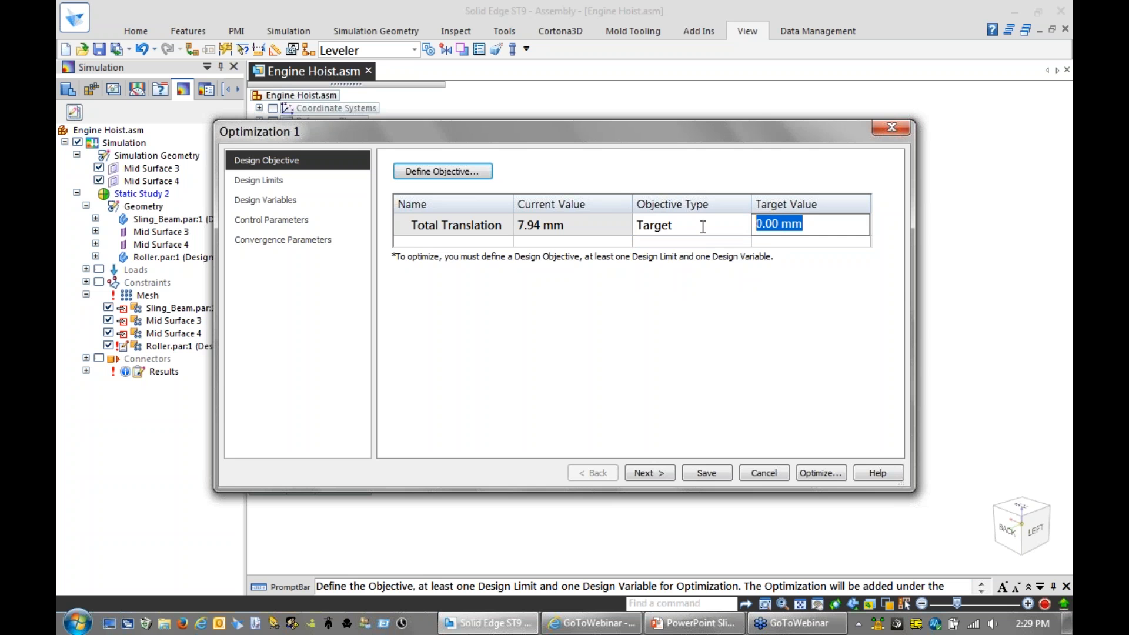
{"action": "type", "text": "1"}
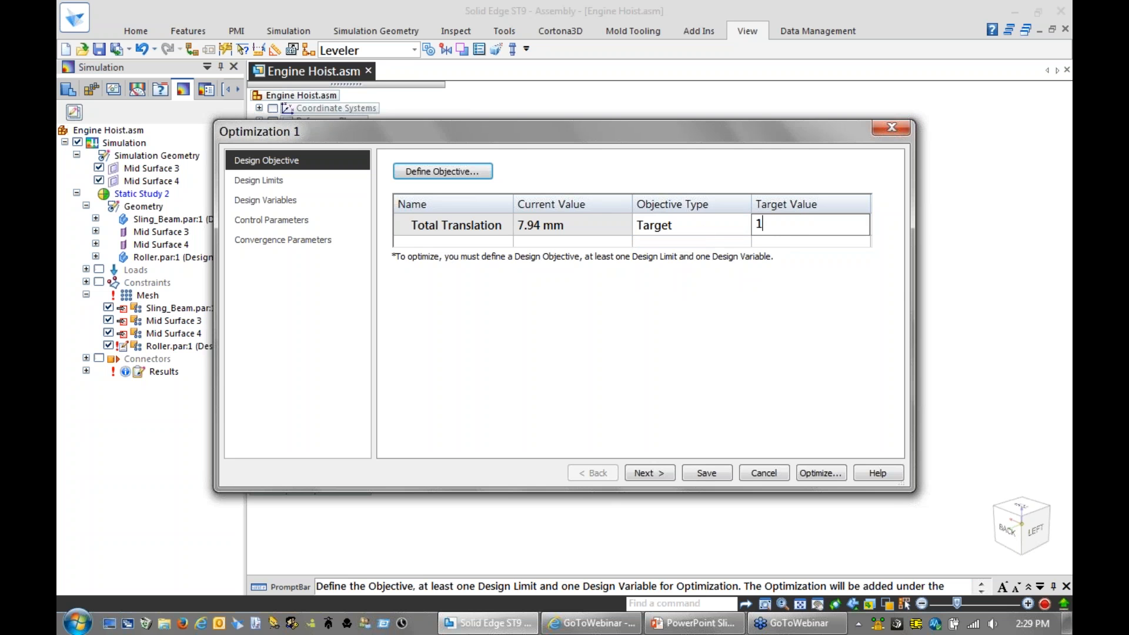
{"action": "key", "text": "Return"}
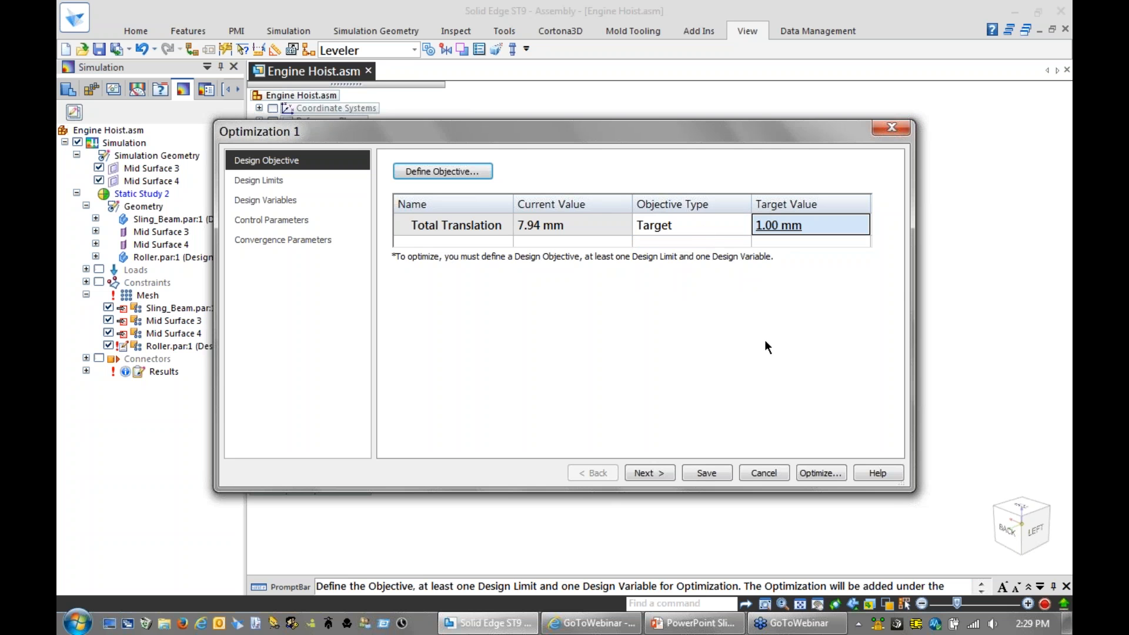
Step: Add Von Mises Stress as a design limit of the optimization
{"action": "left_click", "coordinate": [643, 473]}
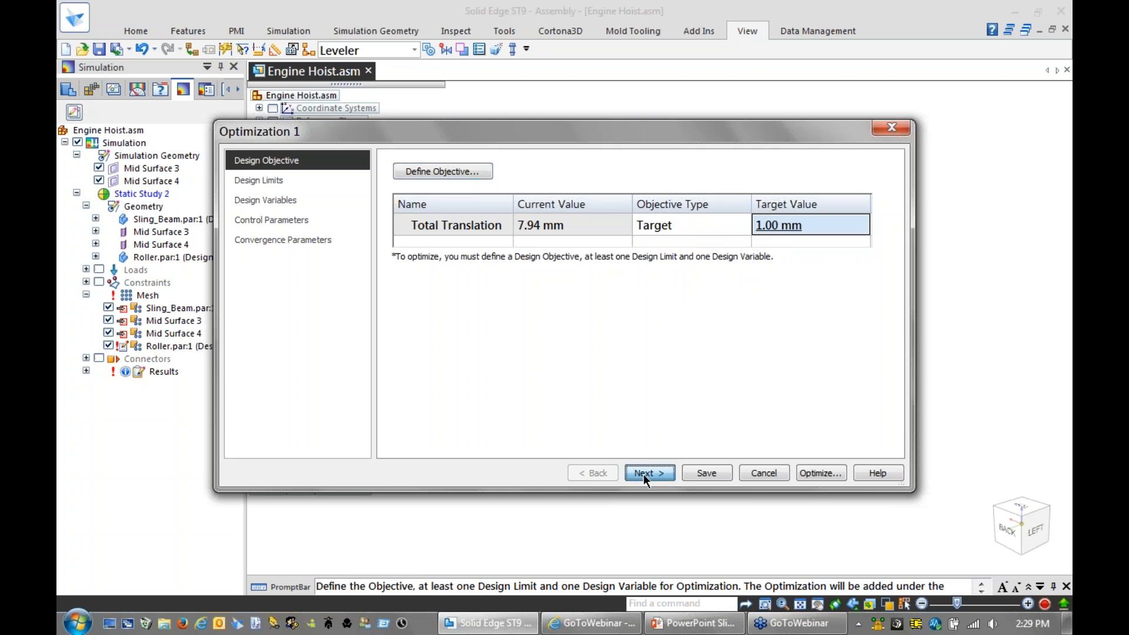
{"action": "left_click", "coordinate": [433, 170]}
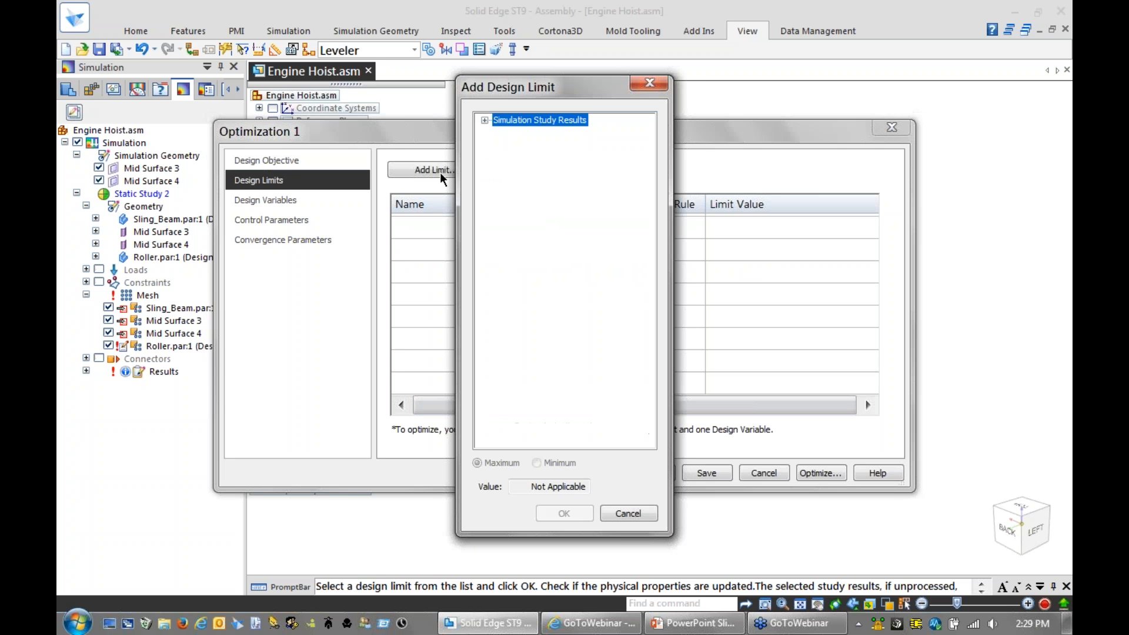
{"action": "left_click", "coordinate": [485, 120]}
{"action": "left_click", "coordinate": [499, 146]}
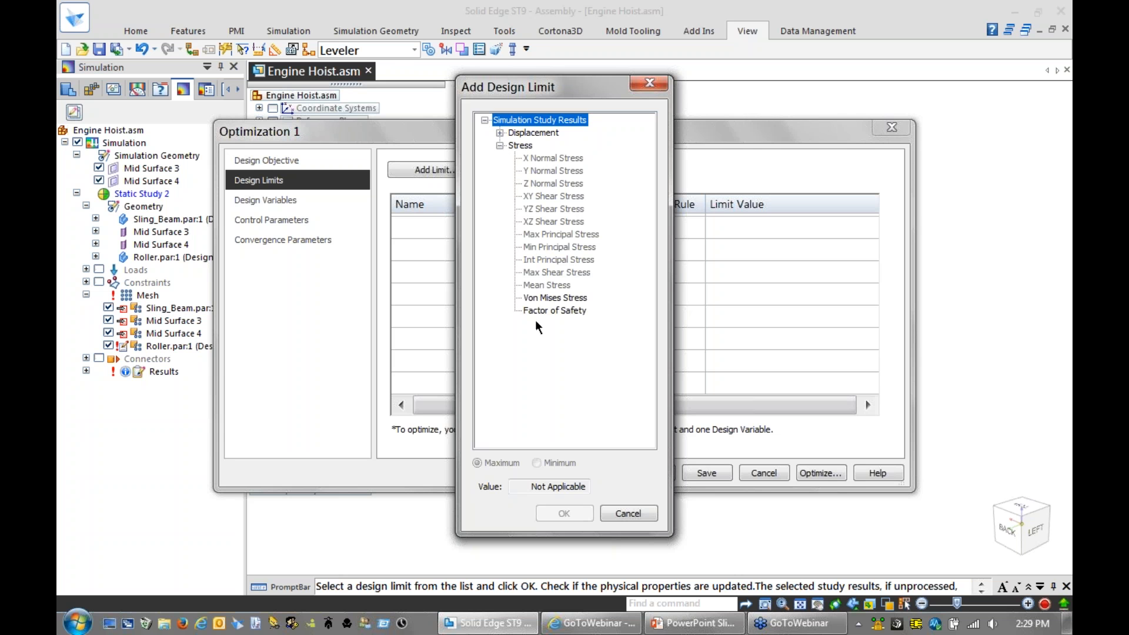
{"action": "left_click", "coordinate": [543, 298]}
{"action": "left_click", "coordinate": [574, 520]}
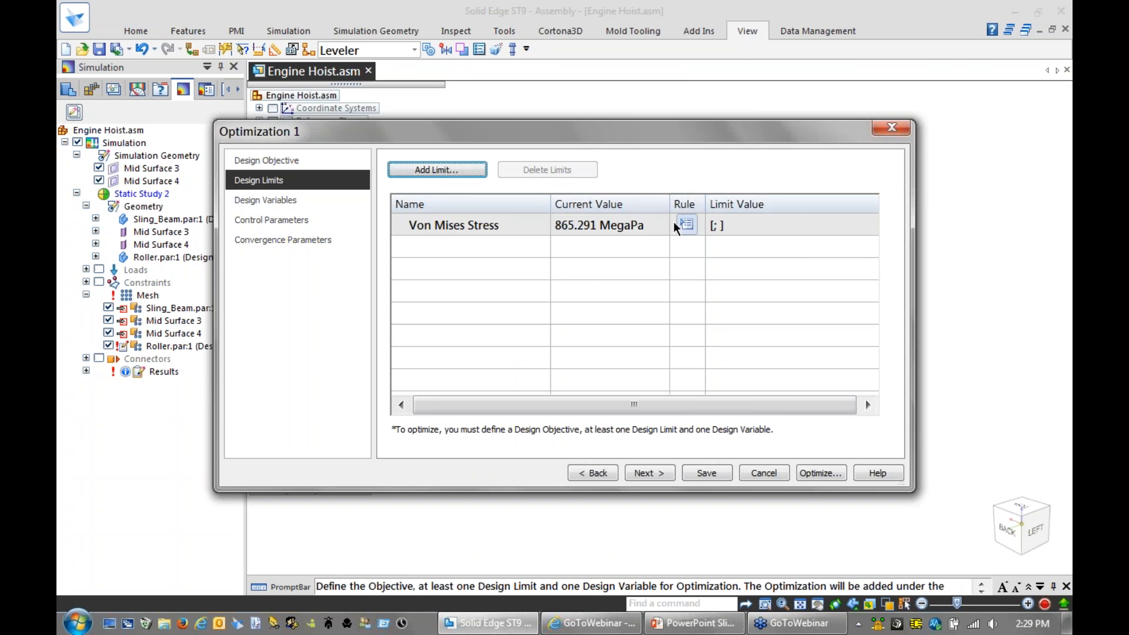
Step: Limit the Von Mises Stress to greater than or equal to 0 and less than or equal to 190 MegaPa
{"action": "left_click", "coordinate": [686, 225]}
{"action": "left_click", "coordinate": [522, 330]}
{"action": "left_click", "coordinate": [482, 344]}
{"action": "left_click", "coordinate": [625, 329]}
{"action": "left_click", "coordinate": [656, 343]}
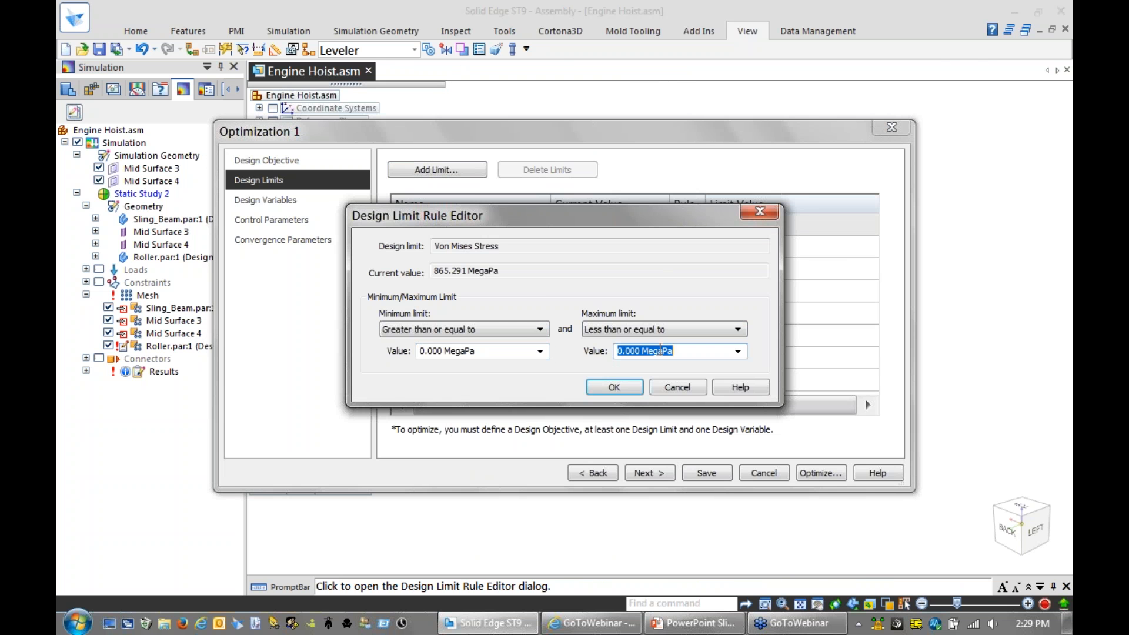
{"action": "type", "text": "190"}
{"action": "key", "text": "Tab"}
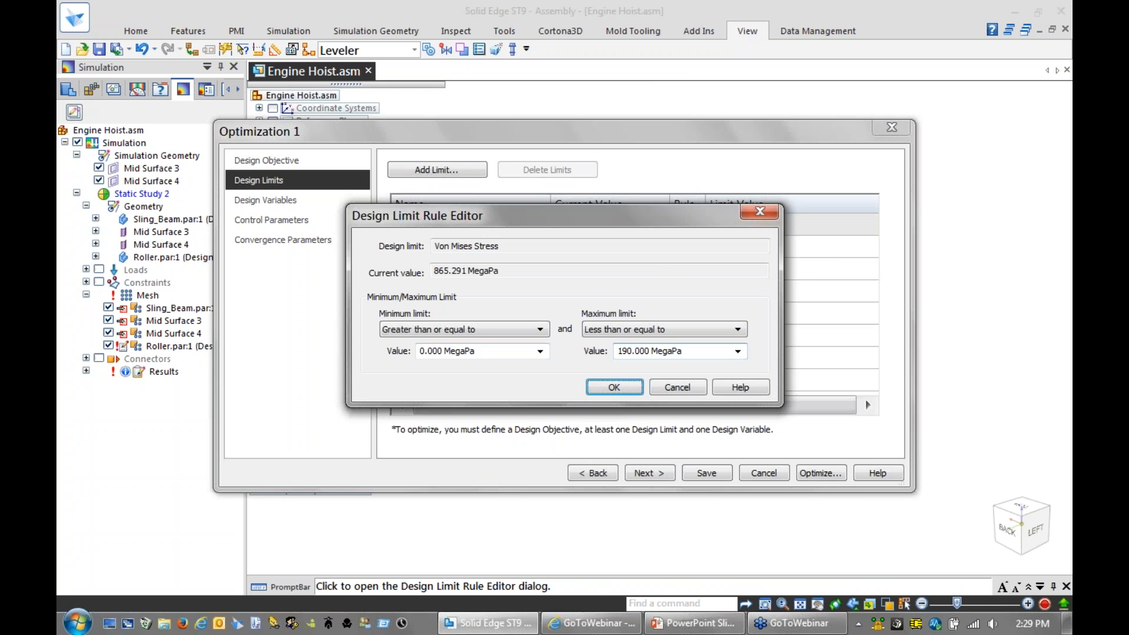
{"action": "left_click", "coordinate": [614, 387]}
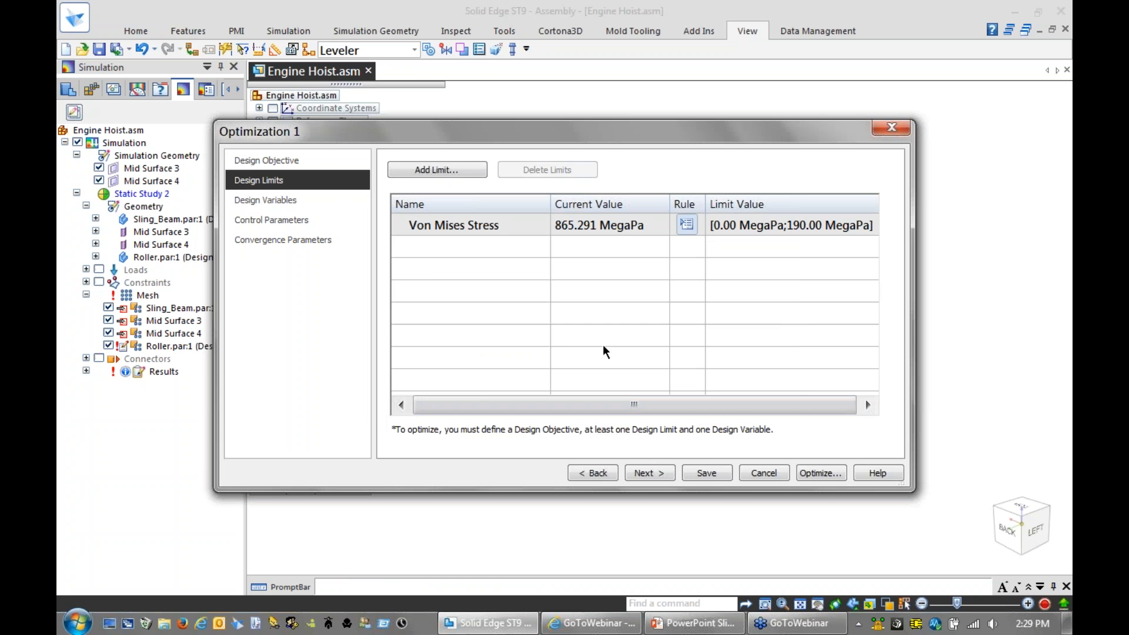
Step: Add the sling beam's peer variables Linear_9 and Linear_8 as design variables of the optimization
{"action": "left_click", "coordinate": [649, 471]}
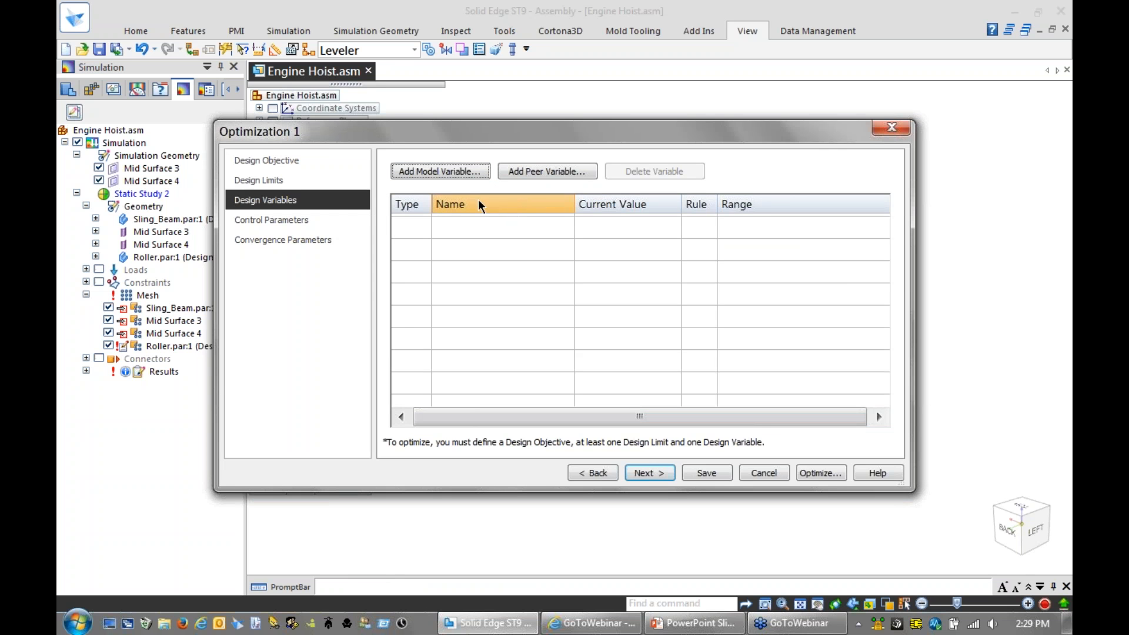
{"action": "left_click", "coordinate": [552, 172]}
{"action": "left_click", "coordinate": [566, 271]}
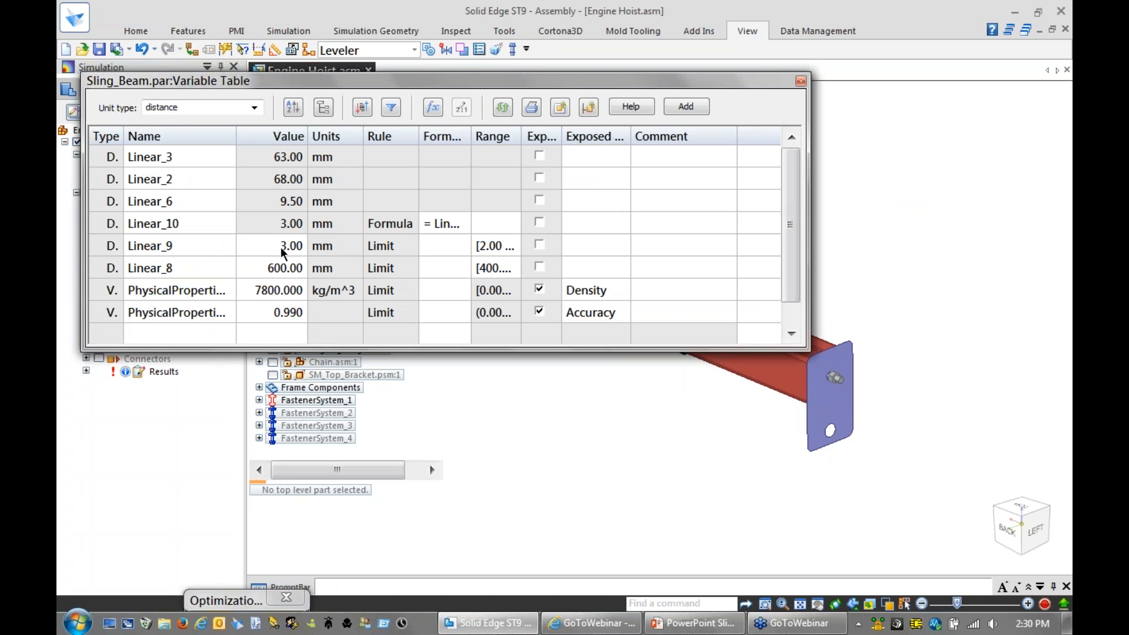
{"action": "left_click", "coordinate": [112, 247]}
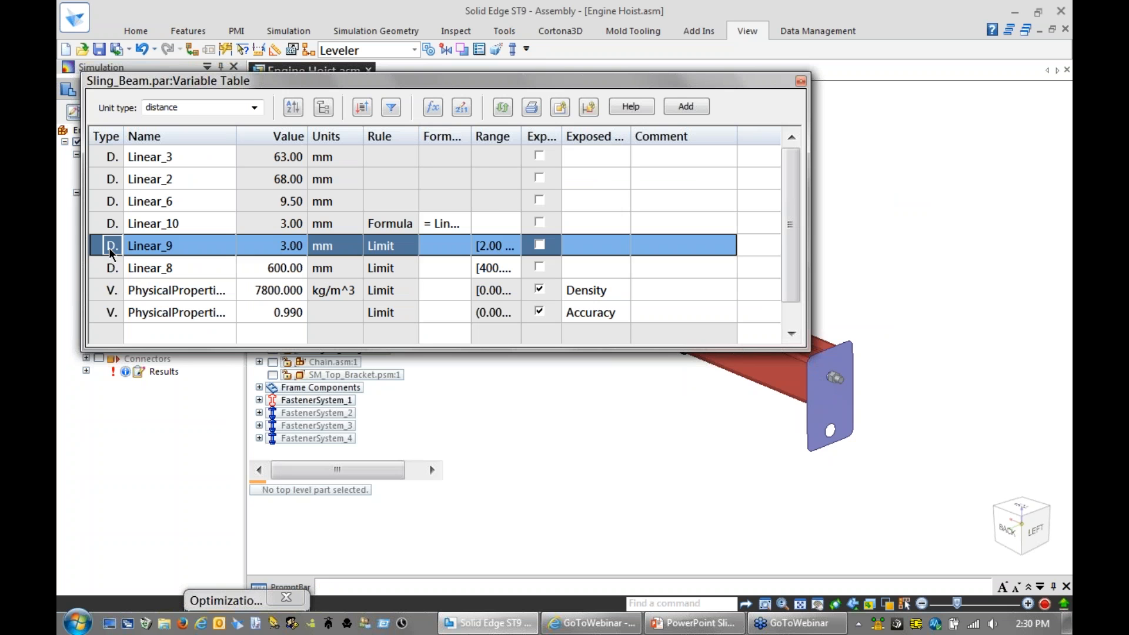
{"action": "left_click", "coordinate": [111, 267], "text": "shift"}
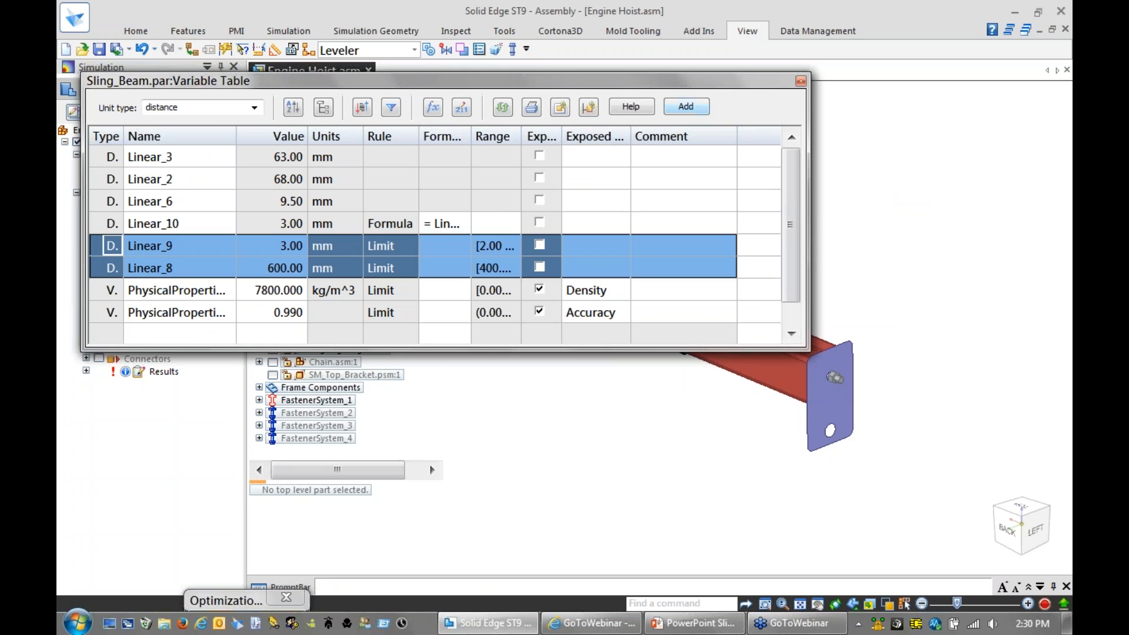
{"action": "left_click", "coordinate": [686, 106]}
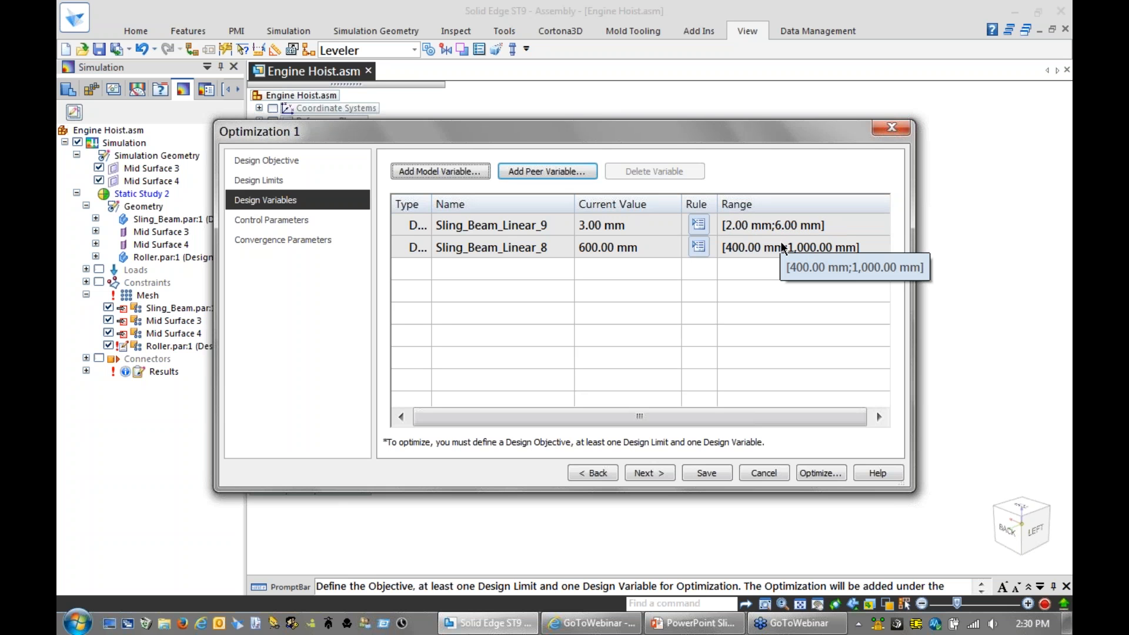
Step: Set the optimization's maximum number of iterations to 4, keep saving results for all iterations, and run the optimization
{"action": "left_click", "coordinate": [650, 473]}
{"action": "double_click", "coordinate": [608, 174]}
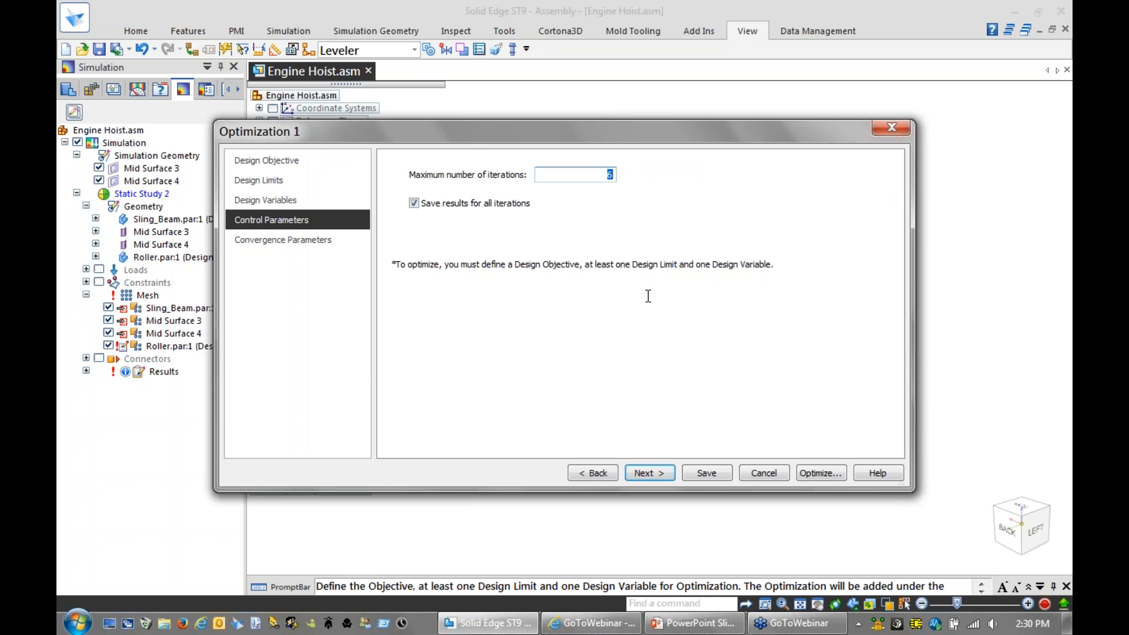
{"action": "type", "text": "4"}
{"action": "key", "text": "Tab"}
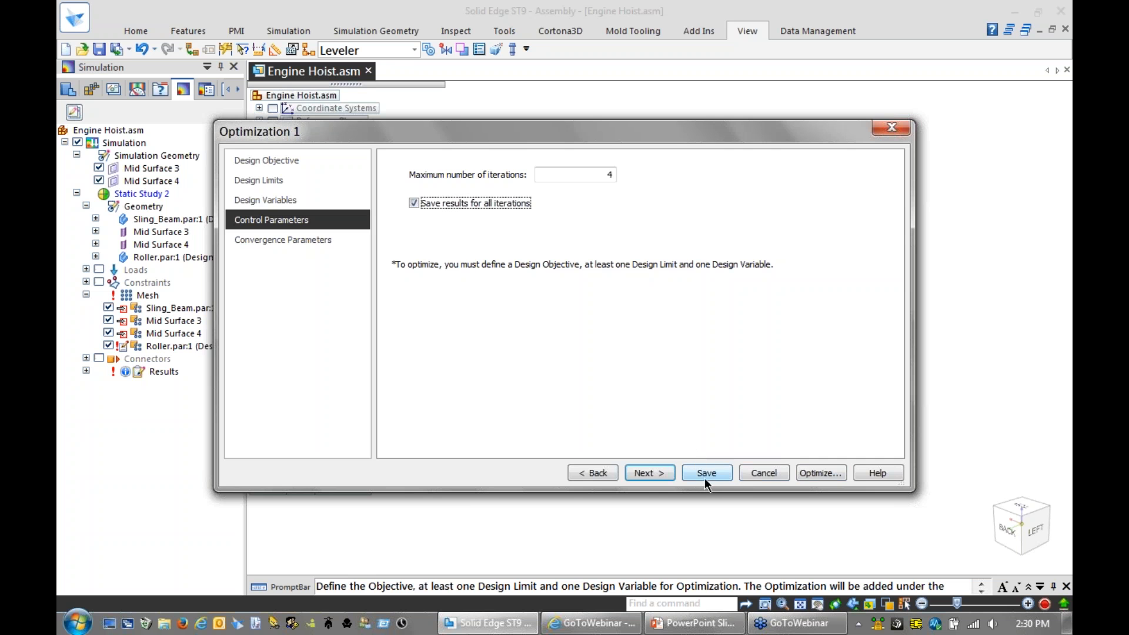
{"action": "left_click", "coordinate": [814, 471]}
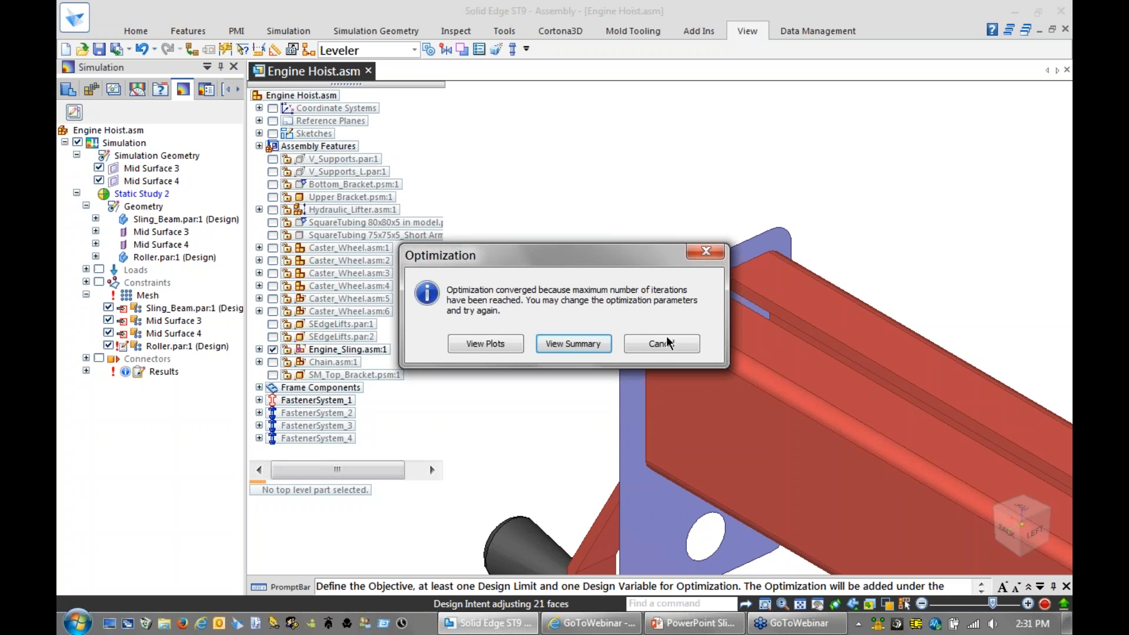
Step: Open the optimization summary in Excel, maximize the workbook and narrow column A so the value columns fit on screen
{"action": "left_click", "coordinate": [570, 344]}
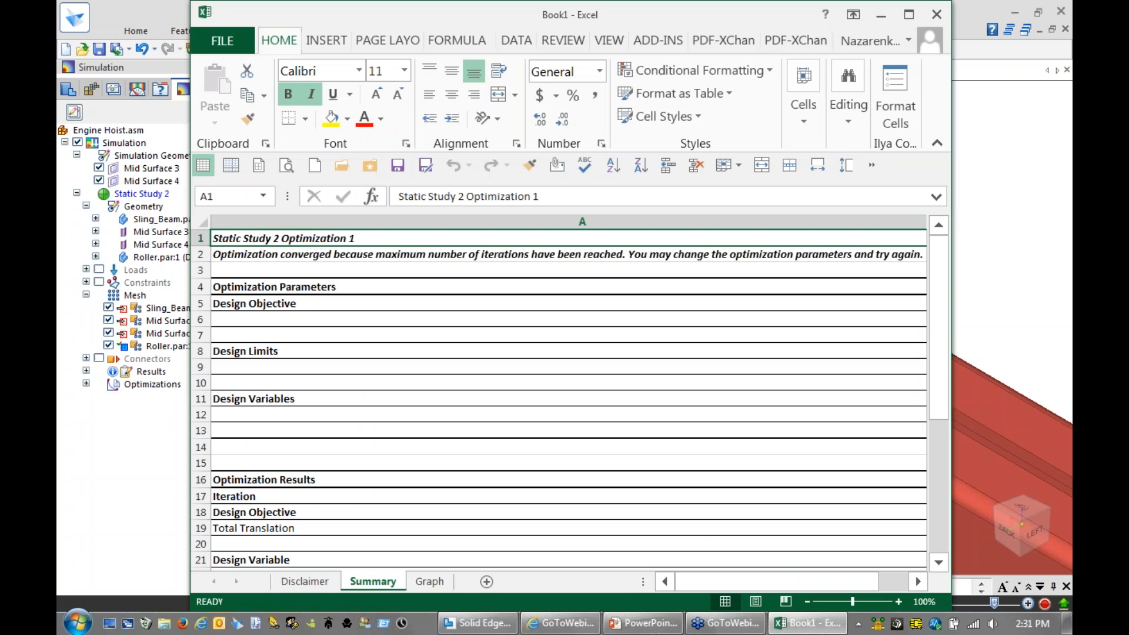
{"action": "left_click", "coordinate": [908, 14]}
{"action": "left_click_drag", "start_coordinate": [821, 221], "coordinate": [296, 241]}
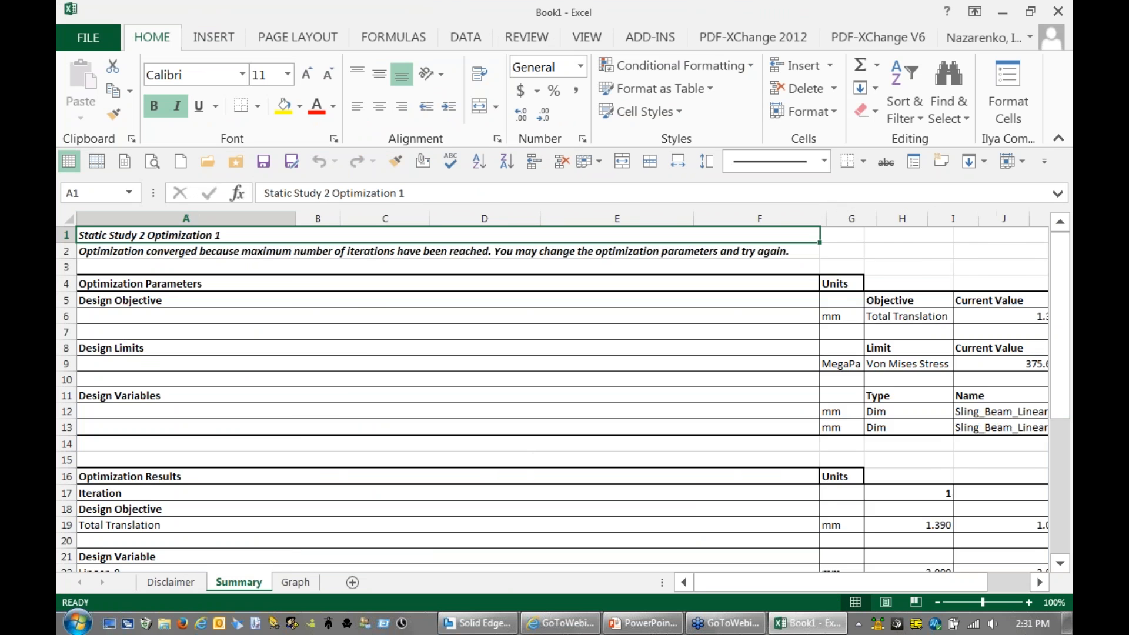
Step: Highlight the iteration 4 results, cells F17 to F26, in yellow and close the summary workbook
{"action": "left_click_drag", "start_coordinate": [1056, 335], "coordinate": [1049, 421]}
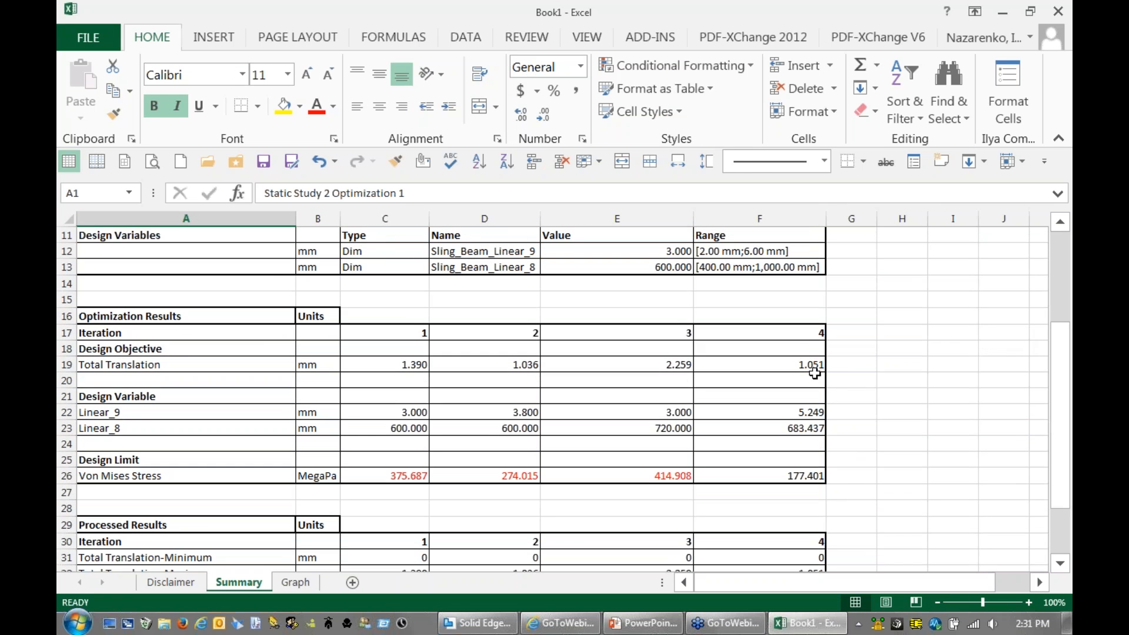
{"action": "left_click_drag", "start_coordinate": [788, 331], "coordinate": [791, 471]}
{"action": "left_click", "coordinate": [283, 111]}
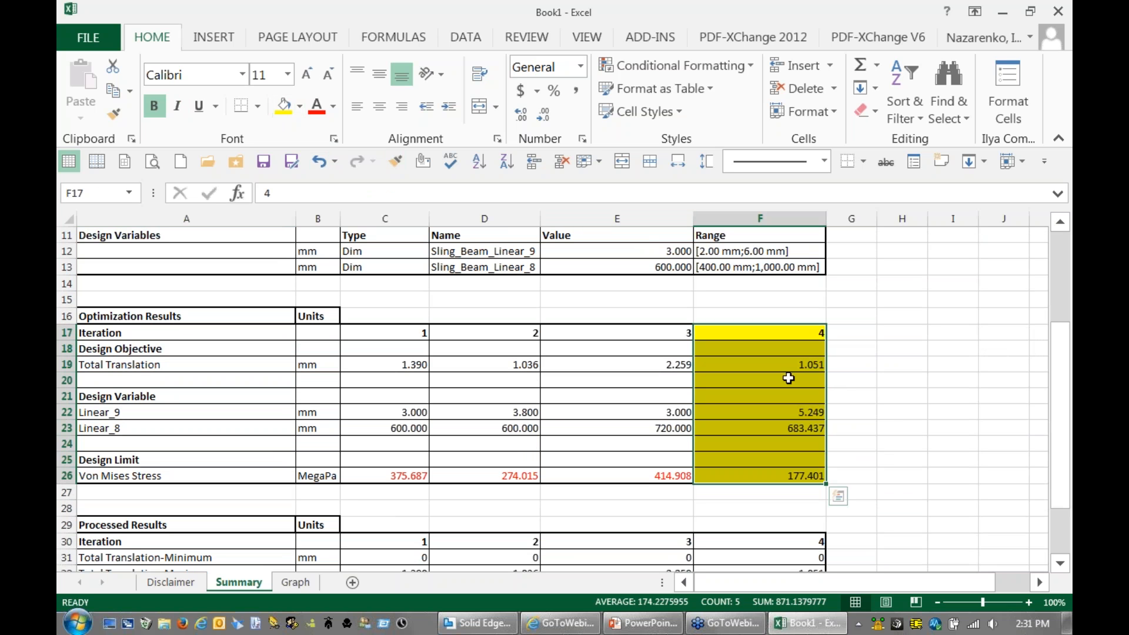
{"action": "left_click", "coordinate": [902, 331]}
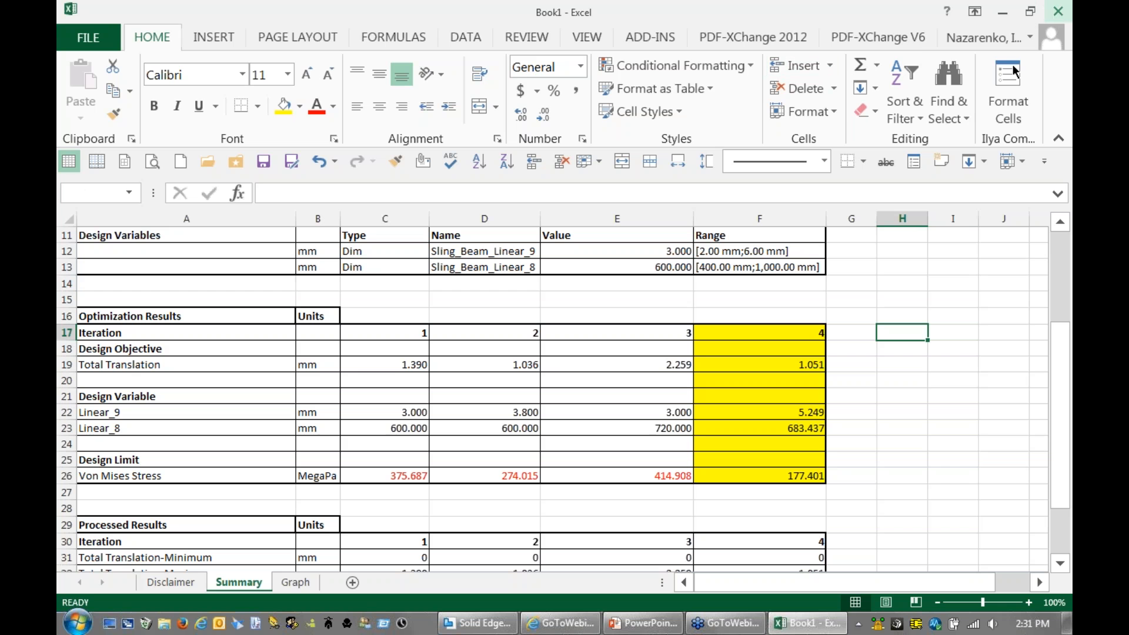
{"action": "left_click", "coordinate": [1058, 10]}
{"action": "left_click", "coordinate": [560, 329]}
Step: Set the sling beam's overall length dimension to 650 mm
{"action": "middle_click", "coordinate": [547, 292]}
{"action": "middle_click", "coordinate": [547, 293]}
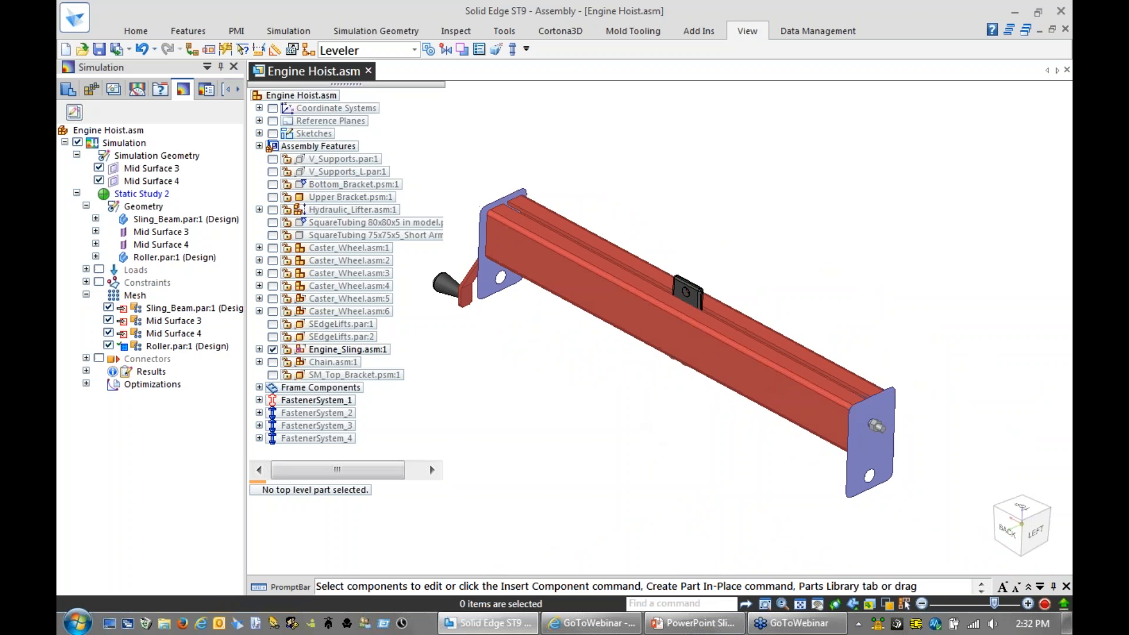
{"action": "left_click", "coordinate": [660, 325]}
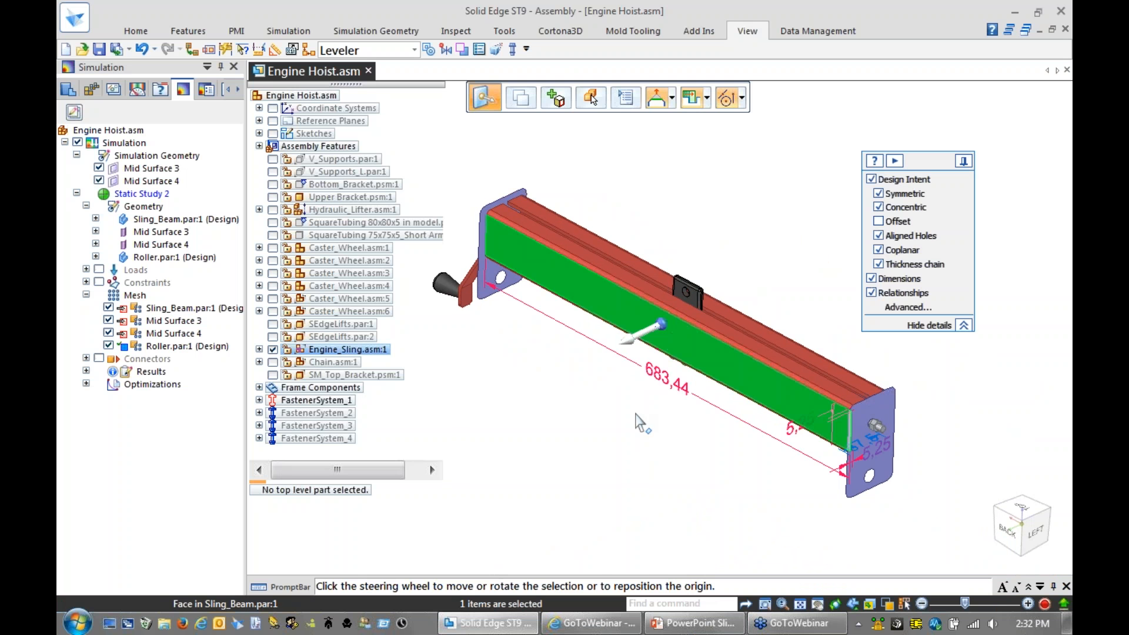
{"action": "left_click", "coordinate": [667, 379]}
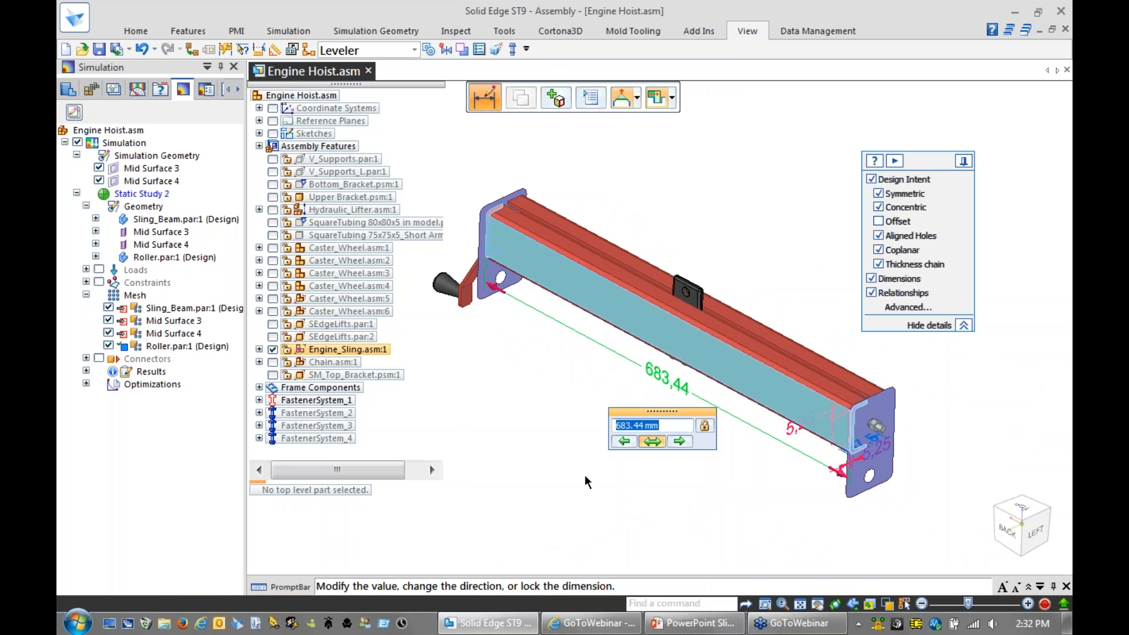
{"action": "type", "text": "650"}
{"action": "key", "text": "Return"}
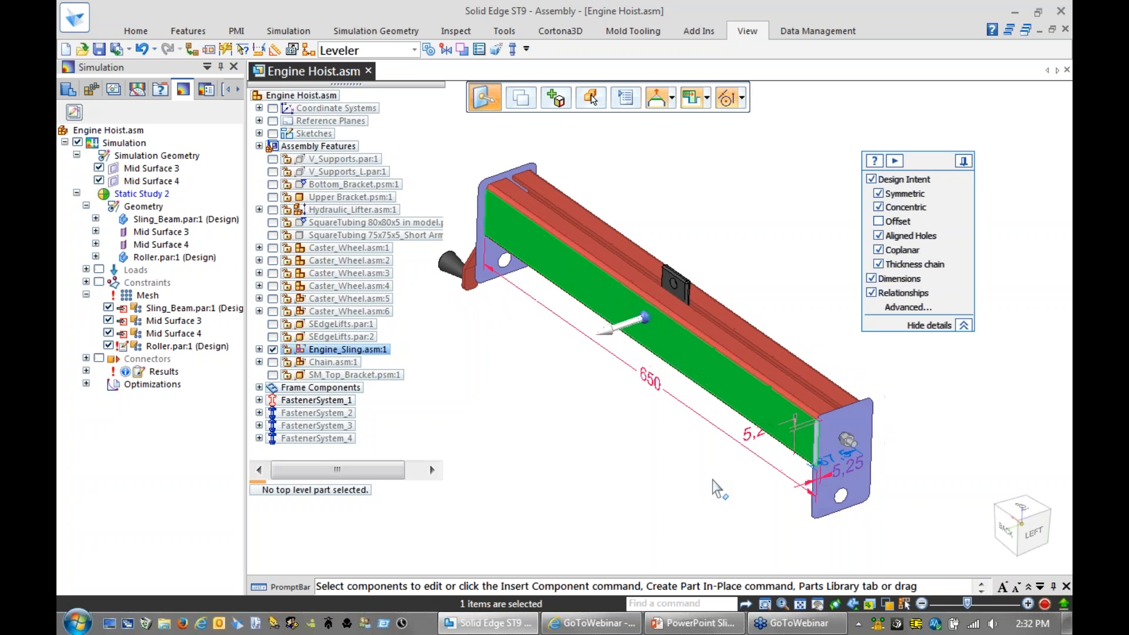
Step: Set the sling beam's wall thickness dimension to 5 mm and clear the selection
{"action": "left_click", "coordinate": [753, 447]}
{"action": "type", "text": "5"}
{"action": "key", "text": "Return"}
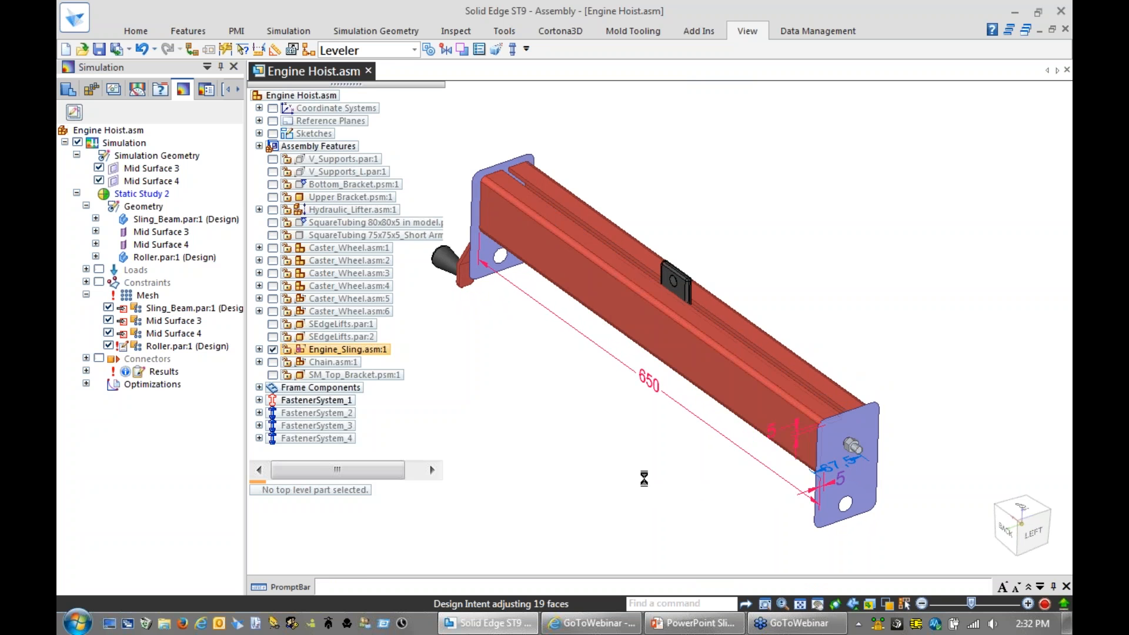
{"action": "left_click", "coordinate": [668, 209]}
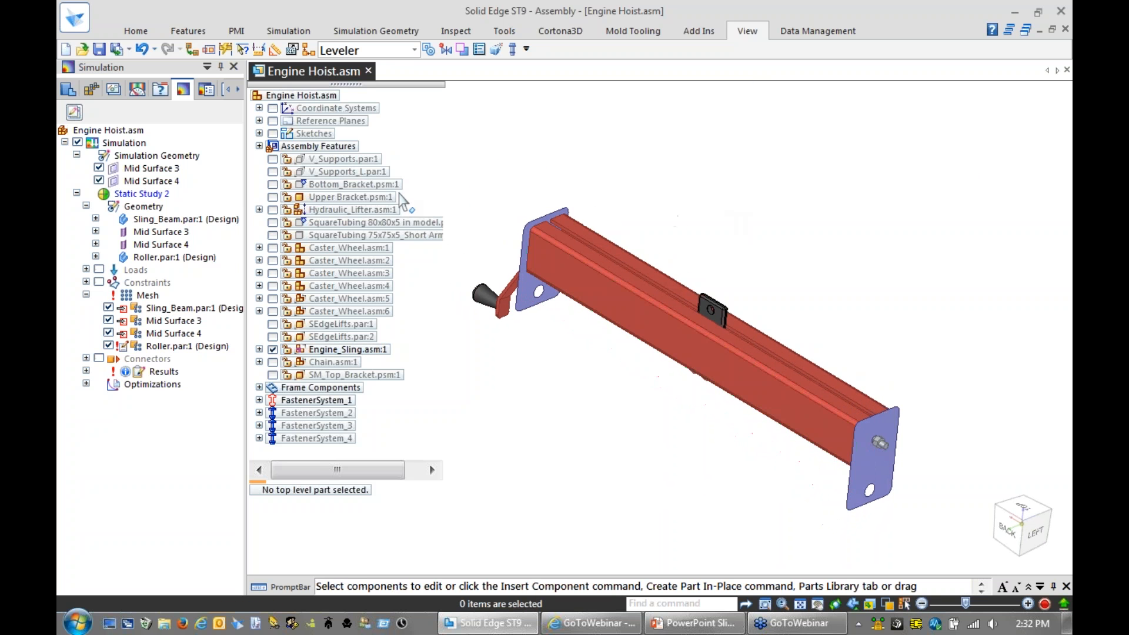
Step: Solve Static Study 2 again and display its Displacement results with Actual deformation
{"action": "right_click", "coordinate": [167, 199]}
{"action": "left_click", "coordinate": [183, 204]}
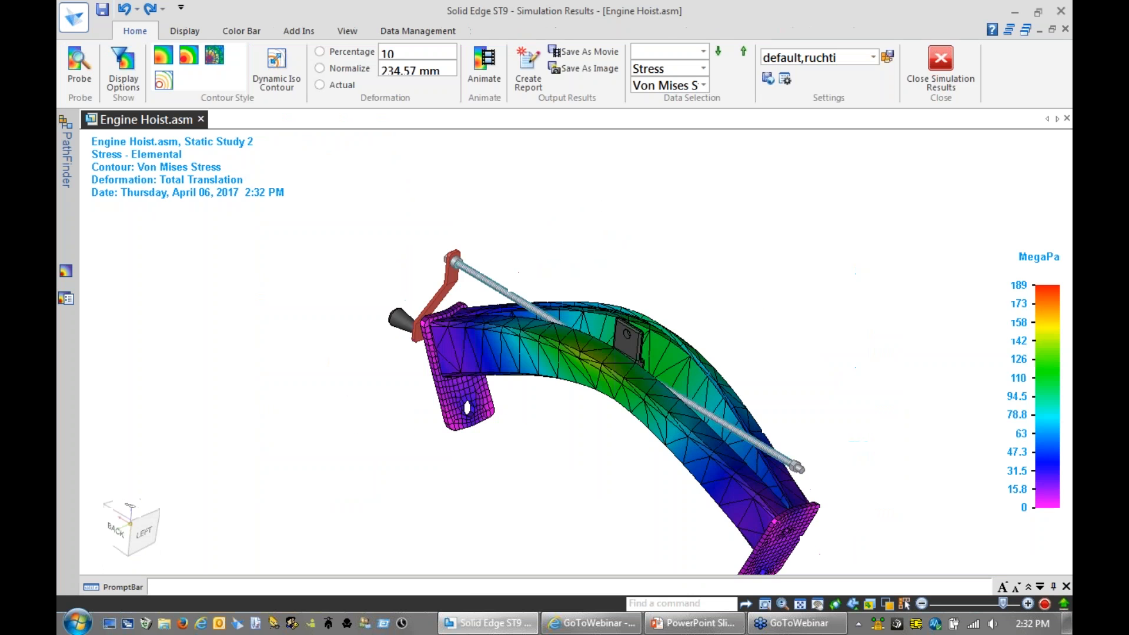
{"action": "left_click", "coordinate": [703, 68]}
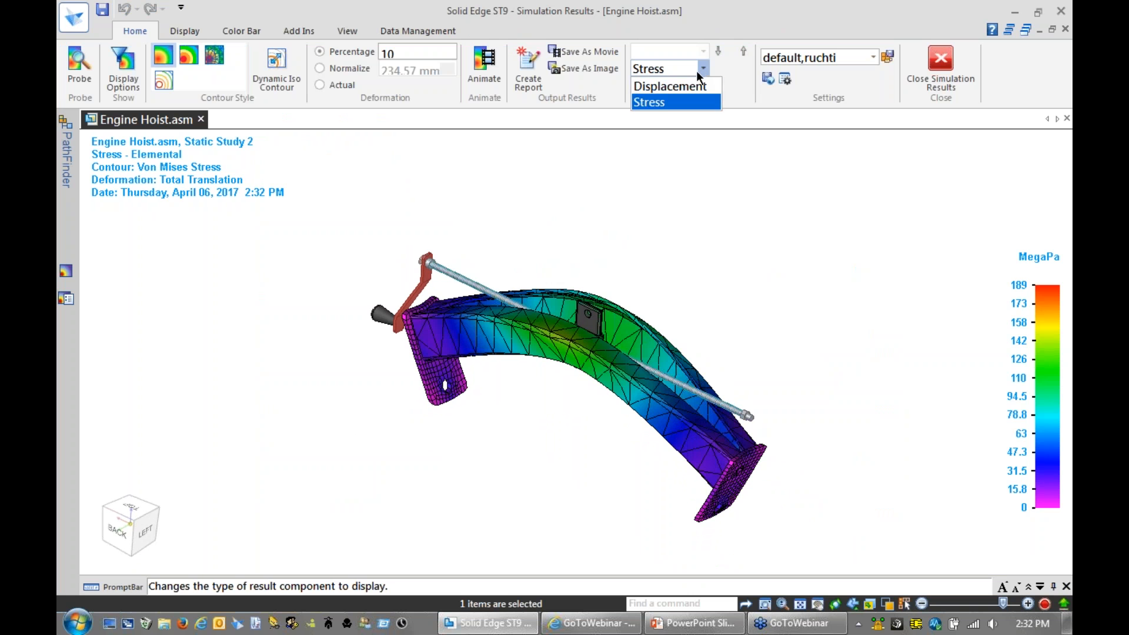
{"action": "left_click", "coordinate": [676, 85]}
{"action": "left_click", "coordinate": [319, 85]}
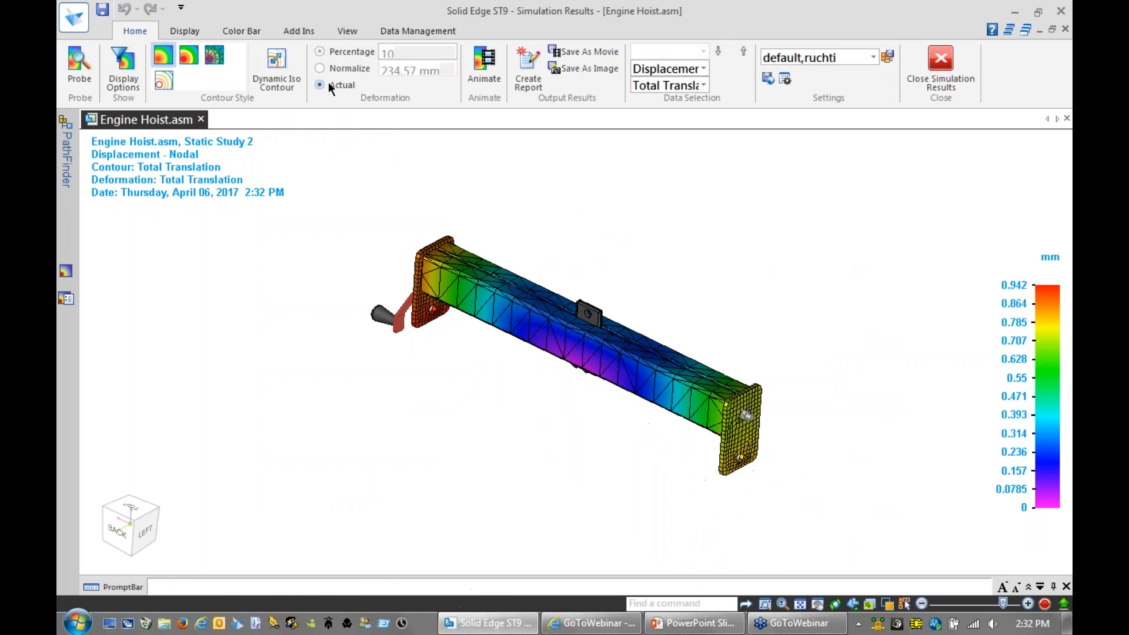
Step: Examine the Total Translation plot of the sling beam up close and play its deformation animation
{"action": "scroll", "coordinate": [850, 300], "scroll_direction": "up", "scroll_amount": 4}
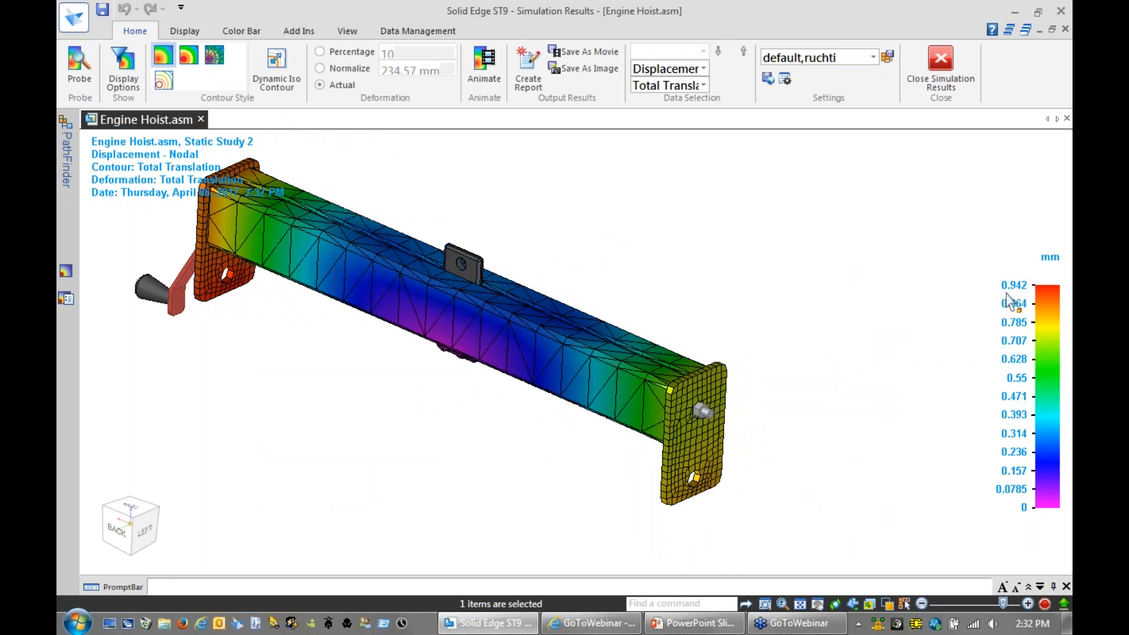
{"action": "scroll", "coordinate": [870, 326], "scroll_direction": "up", "scroll_amount": 2}
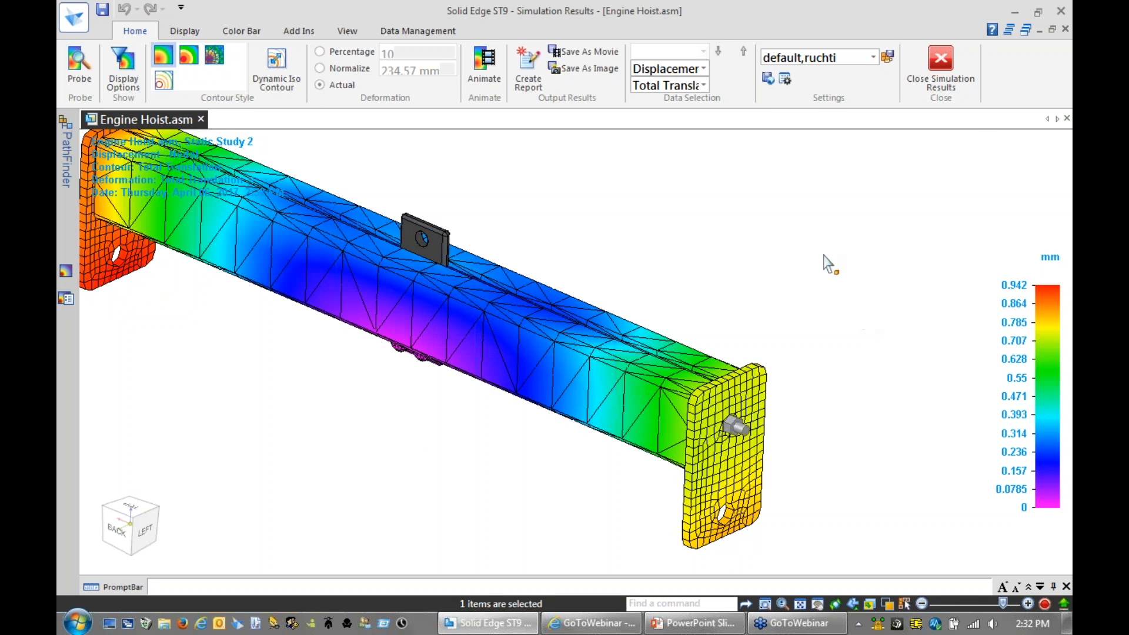
{"action": "left_click", "coordinate": [484, 66]}
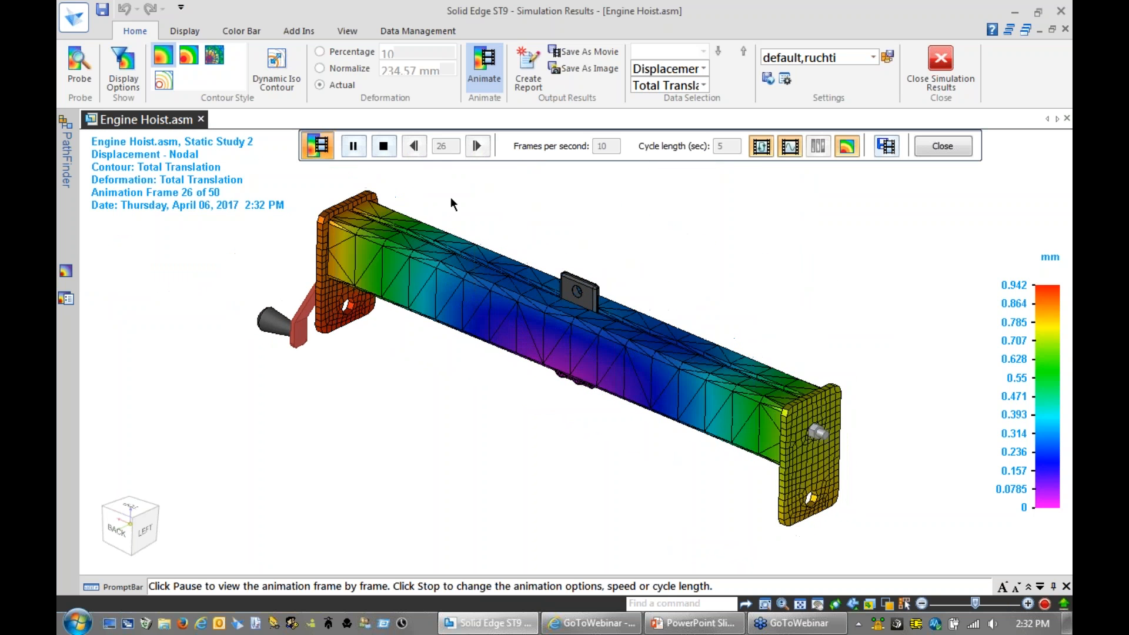
{"action": "left_click", "coordinate": [920, 147]}
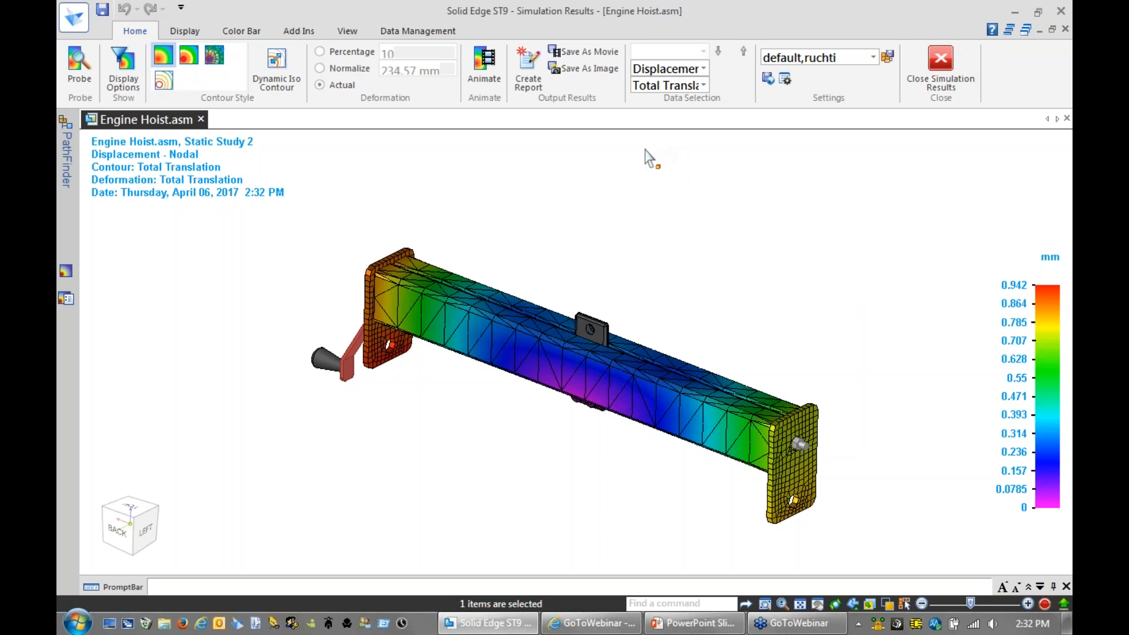
Step: Create a simulation report of Static Study 2 in Webpage (.html) format with the default title and location
{"action": "left_click", "coordinate": [536, 87]}
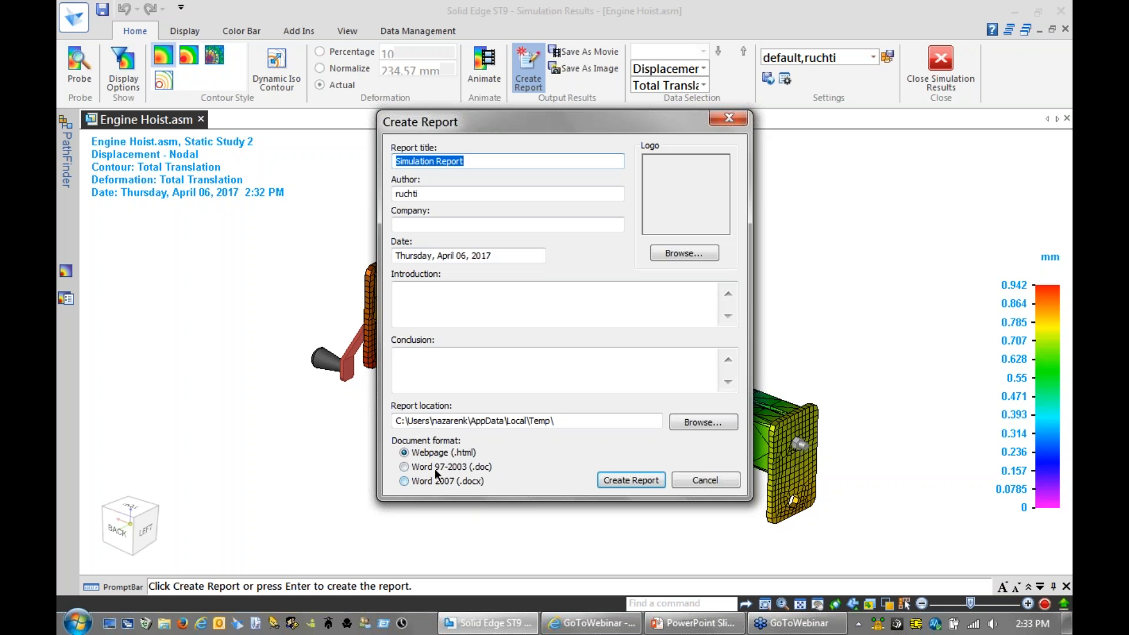
{"action": "left_click", "coordinate": [621, 483]}
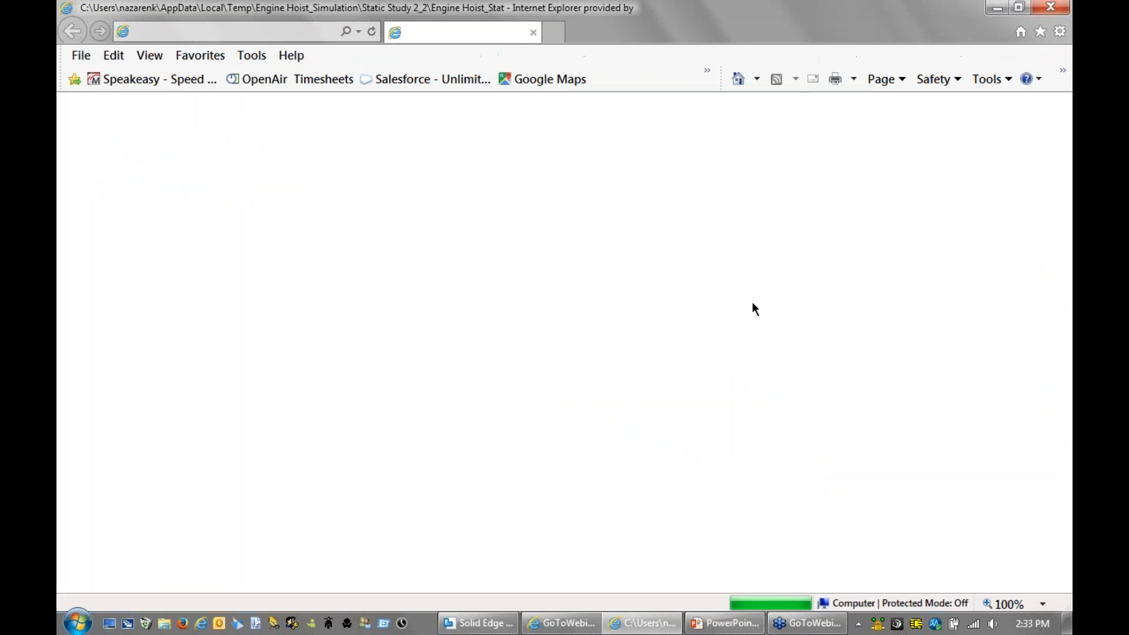
Step: Review the report's Results section, including the full-size Total Translation image, and close the report
{"action": "scroll", "coordinate": [675, 327], "scroll_direction": "down", "scroll_amount": 3}
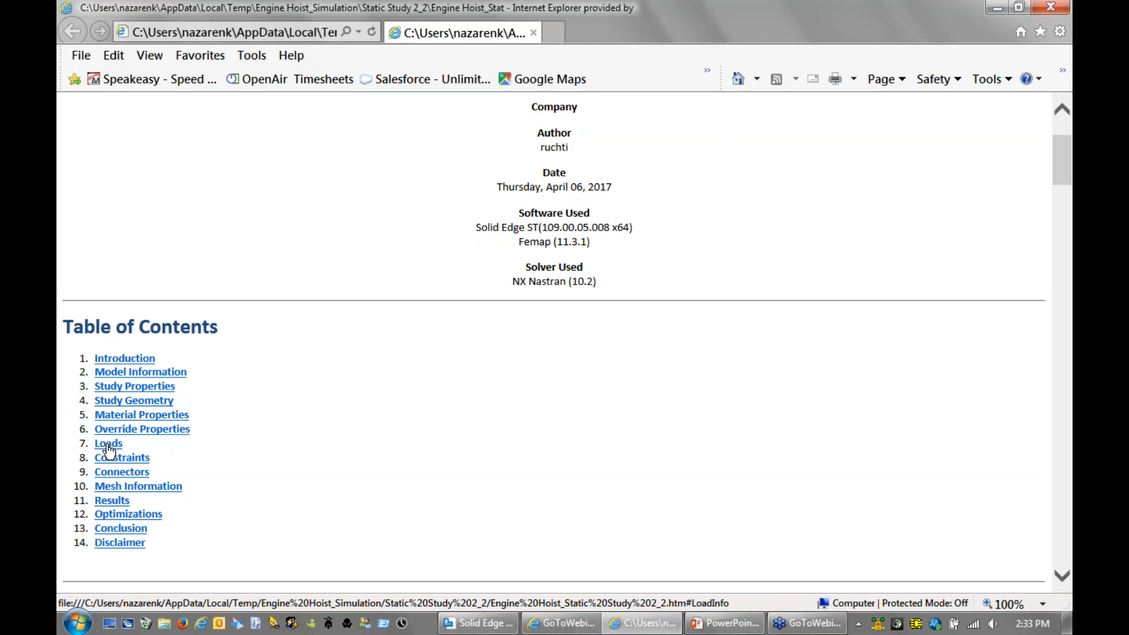
{"action": "left_click", "coordinate": [113, 502]}
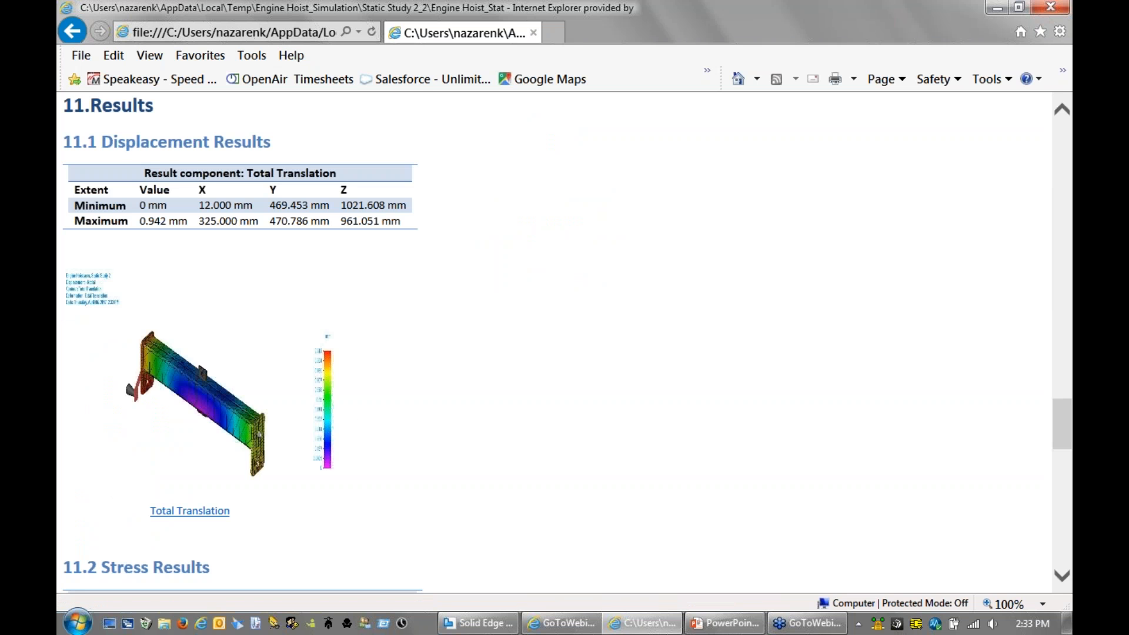
{"action": "scroll", "coordinate": [360, 425], "scroll_direction": "down", "scroll_amount": 3}
{"action": "left_click", "coordinate": [203, 362]}
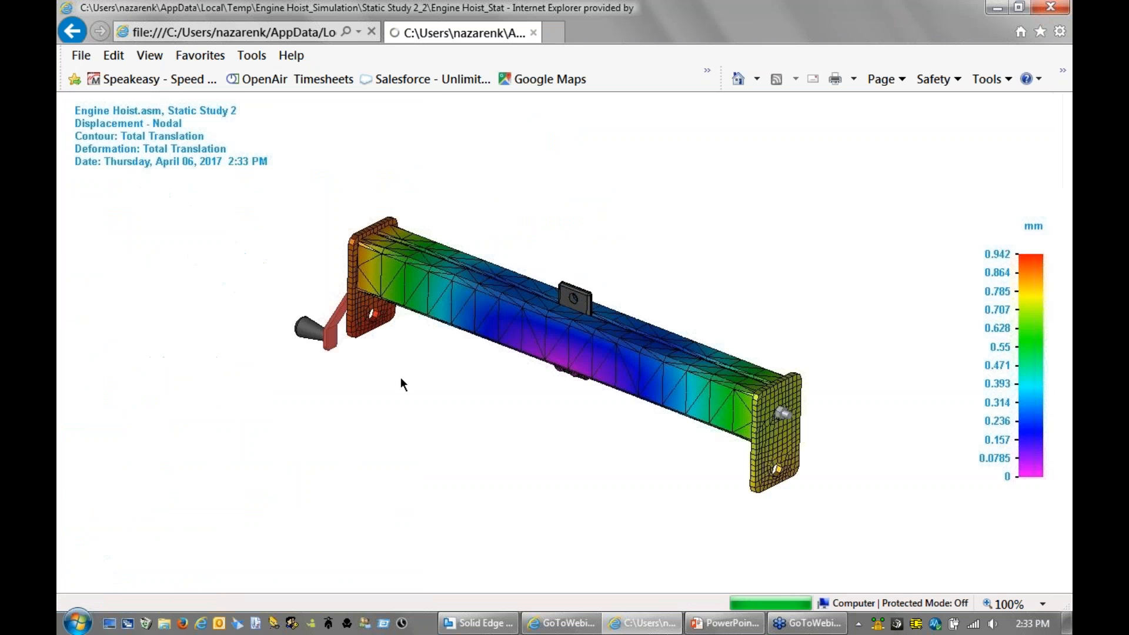
{"action": "left_click", "coordinate": [72, 31]}
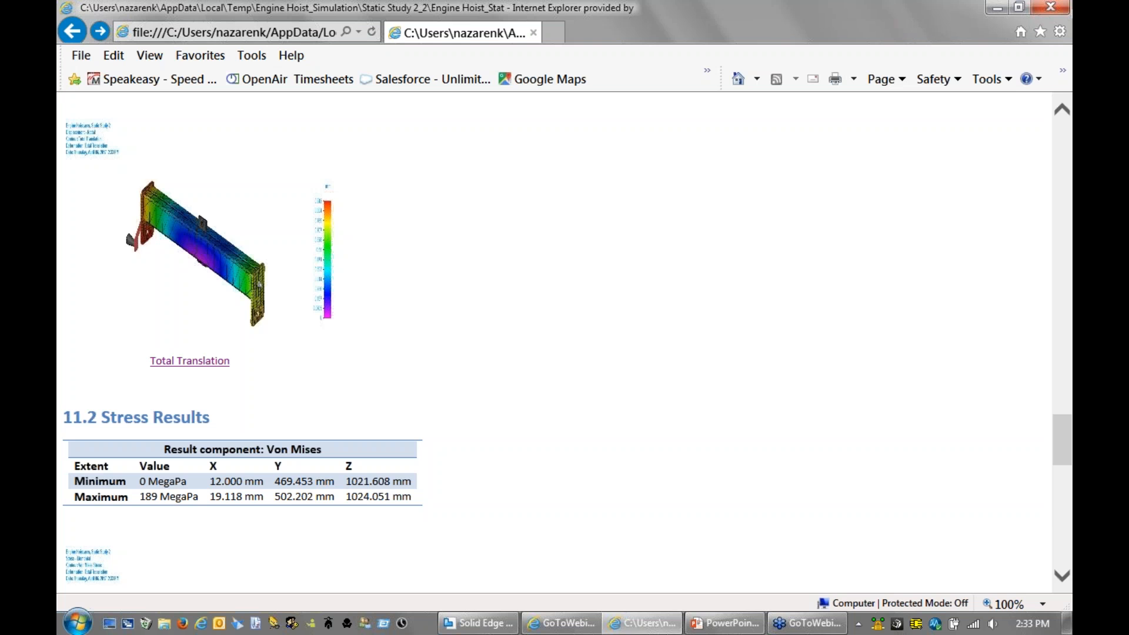
{"action": "left_click", "coordinate": [1051, 7]}
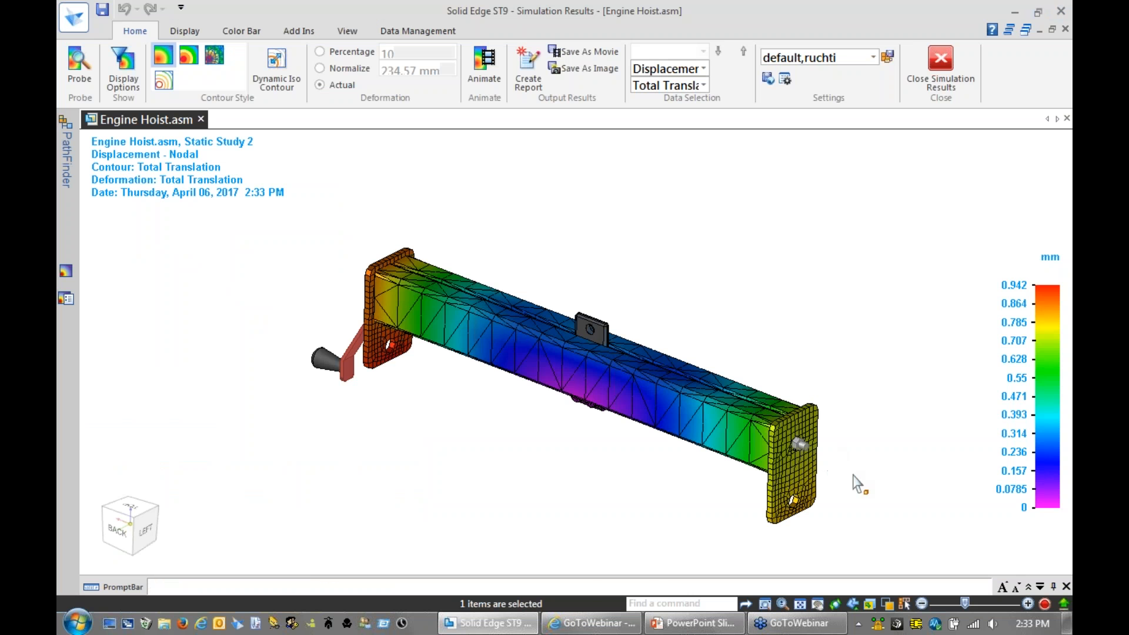
Step: Switch to the PowerPoint slide show and display the Summary slide on Solid Edge Simulation capabilities
{"action": "left_click", "coordinate": [694, 622]}
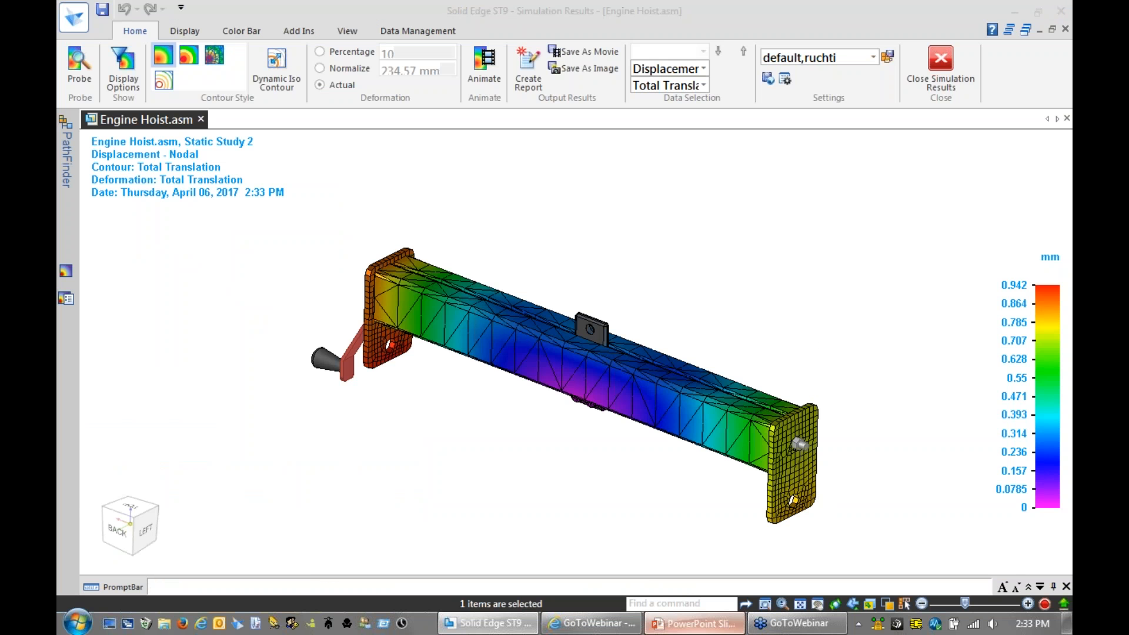
{"action": "left_click", "coordinate": [893, 257]}
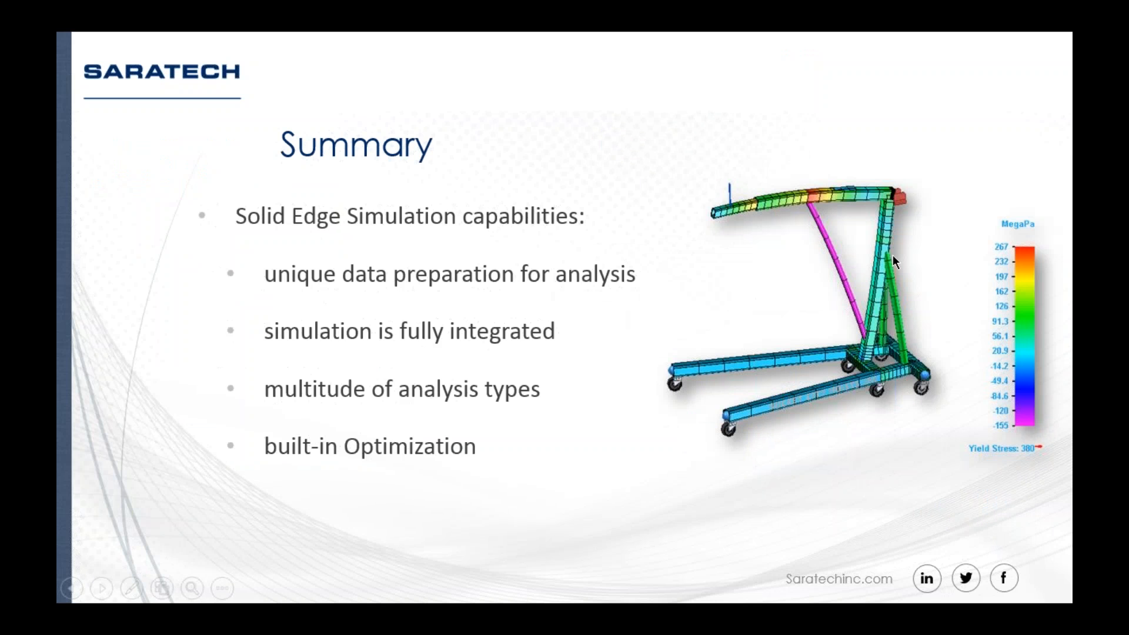